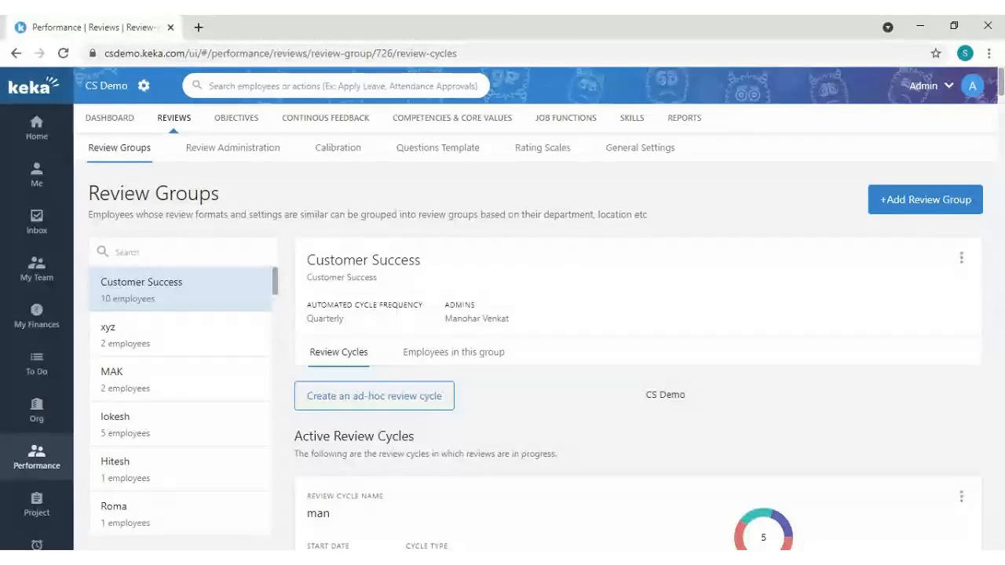
Step: Open the Competencies & Core Values section of Performance and view the organisation's core values
{"action": "left_click", "coordinate": [479, 124]}
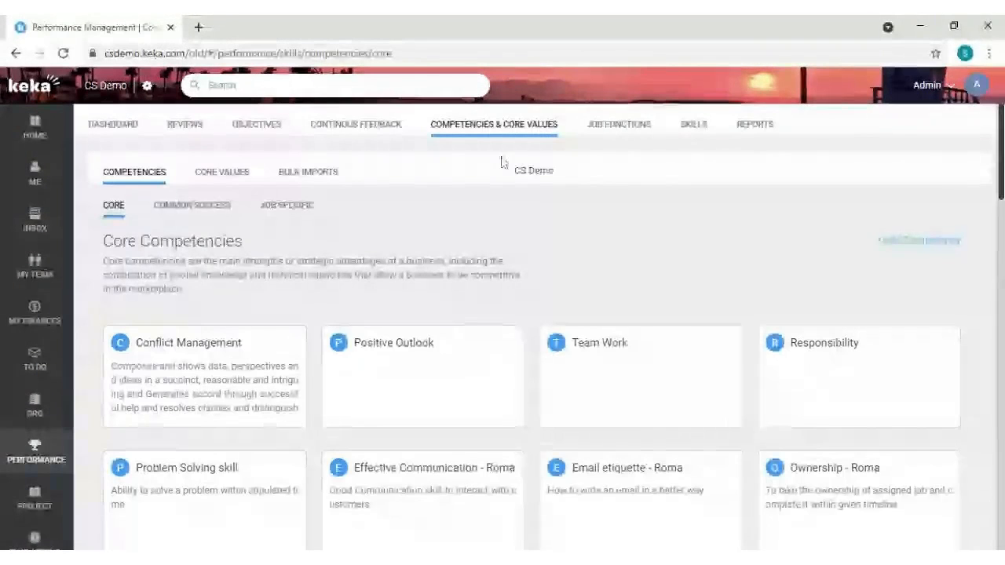
{"action": "mouse_move", "coordinate": [40, 463]}
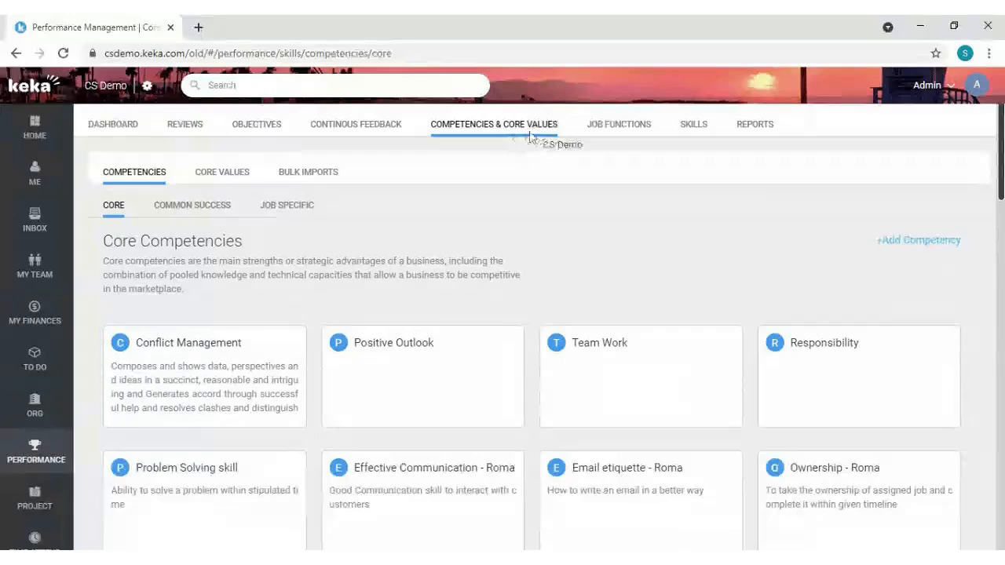
{"action": "left_click", "coordinate": [236, 176]}
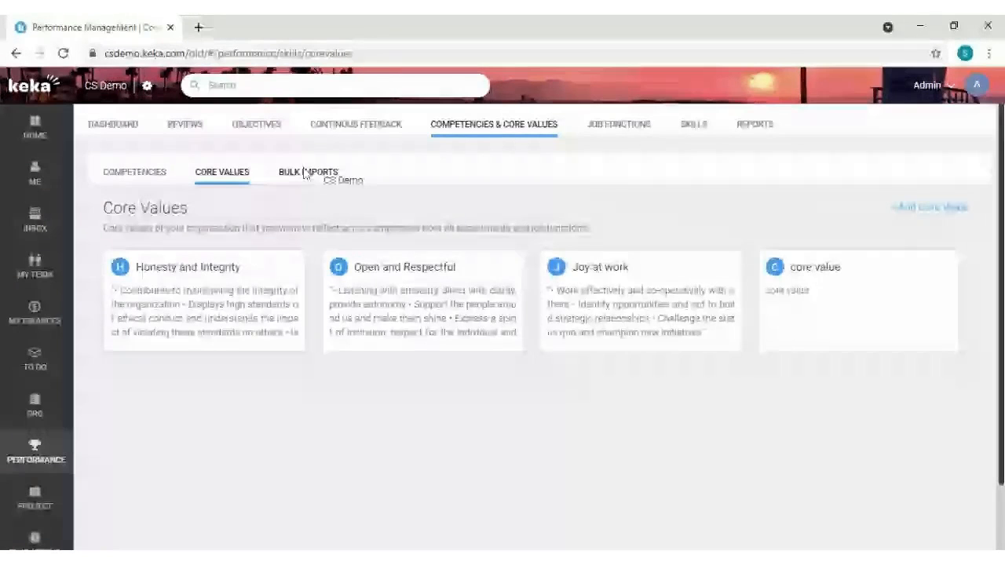
Step: Return to the competencies and look through the Common Success competency list
{"action": "left_click", "coordinate": [135, 172]}
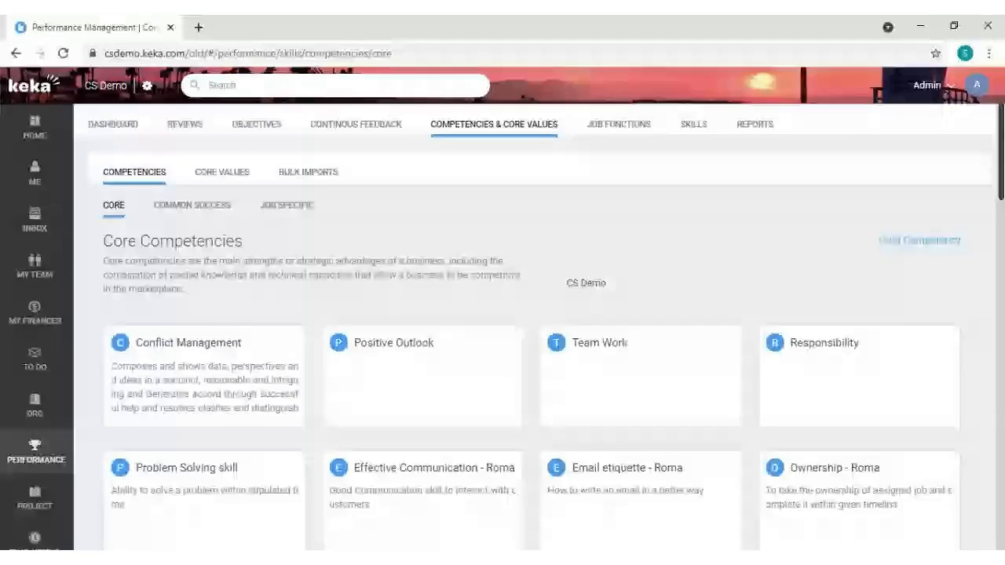
{"action": "left_click", "coordinate": [229, 213]}
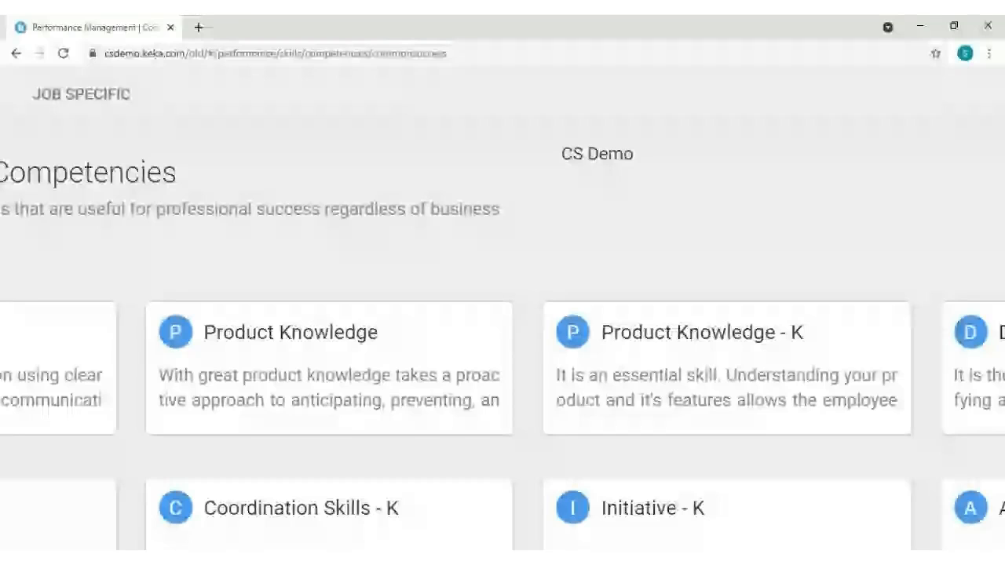
{"action": "scroll", "coordinate": [789, 267], "scroll_direction": "left", "scroll_amount": 5}
{"action": "scroll", "coordinate": [789, 267], "scroll_direction": "up", "scroll_amount": 2}
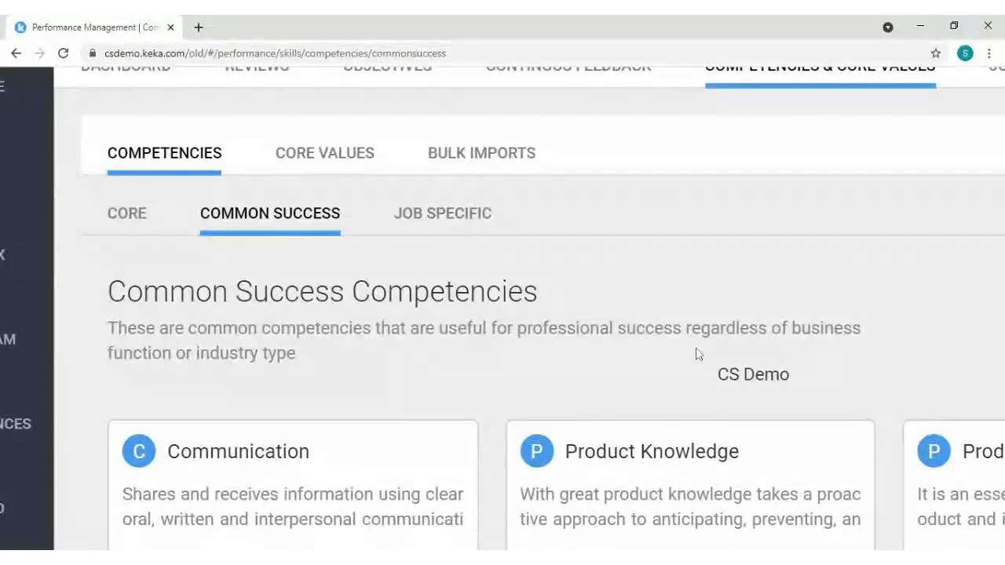
{"action": "scroll", "coordinate": [698, 354], "scroll_direction": "down", "scroll_amount": 3}
{"action": "scroll", "coordinate": [698, 354], "scroll_direction": "down", "scroll_amount": 8}
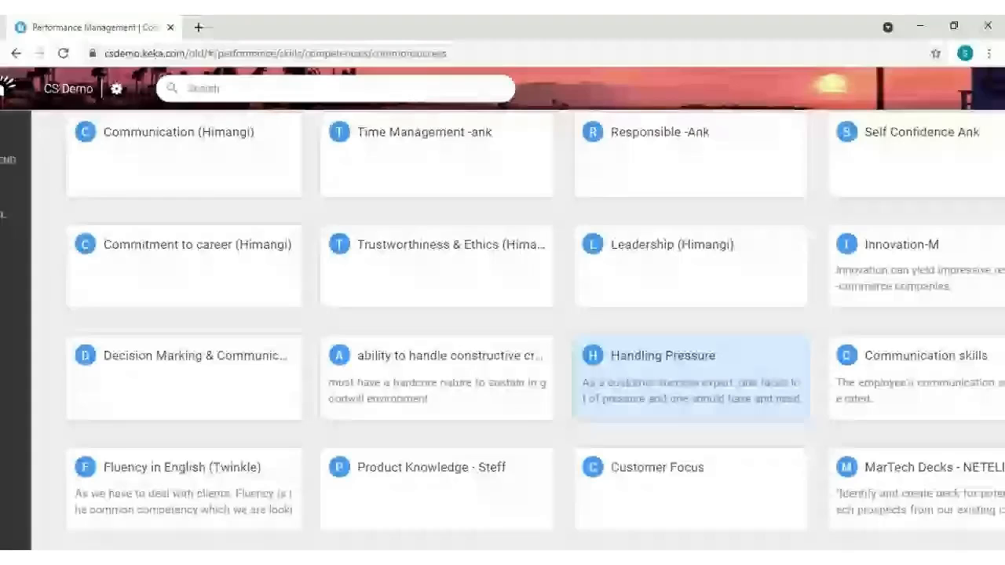
{"action": "scroll", "coordinate": [691, 377], "scroll_direction": "up", "scroll_amount": 10}
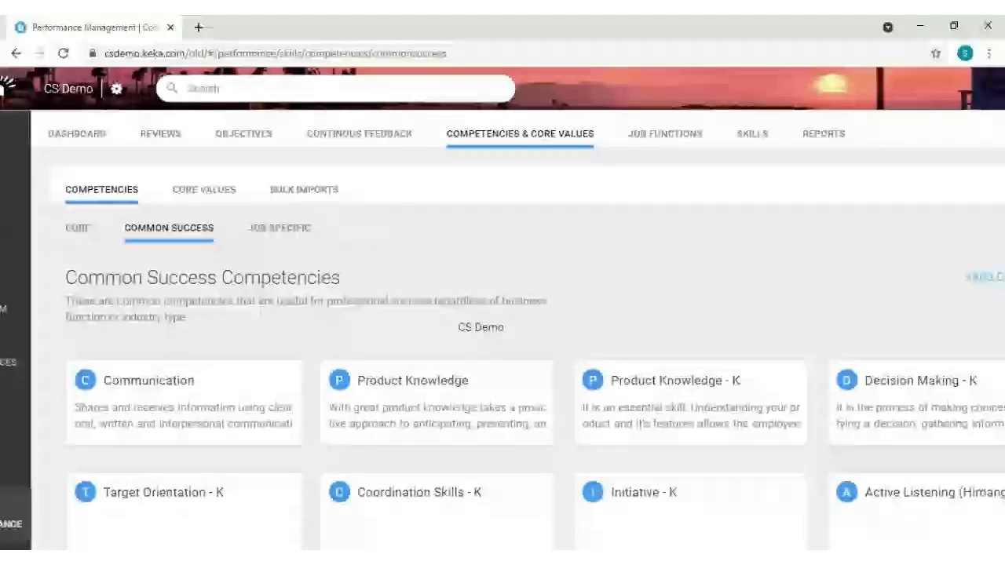
{"action": "scroll", "coordinate": [502, 315], "scroll_direction": "left", "scroll_amount": 1}
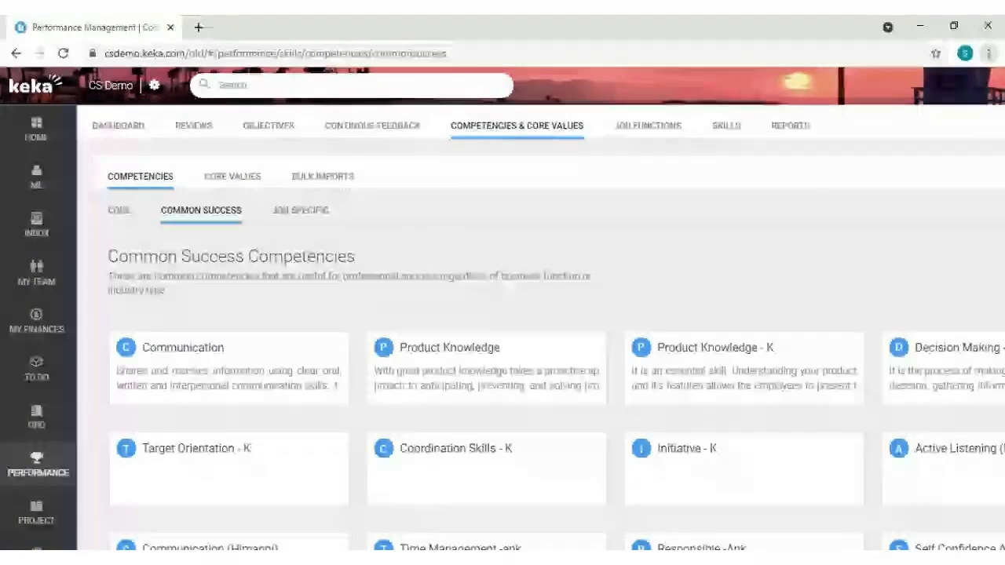
Step: Enlarge the page and compare the Core, Common Success and Job Specific competency lists, ending on Core
{"action": "key", "text": "ctrl+plus"}
{"action": "key", "text": "ctrl+plus"}
{"action": "key", "text": "ctrl+plus"}
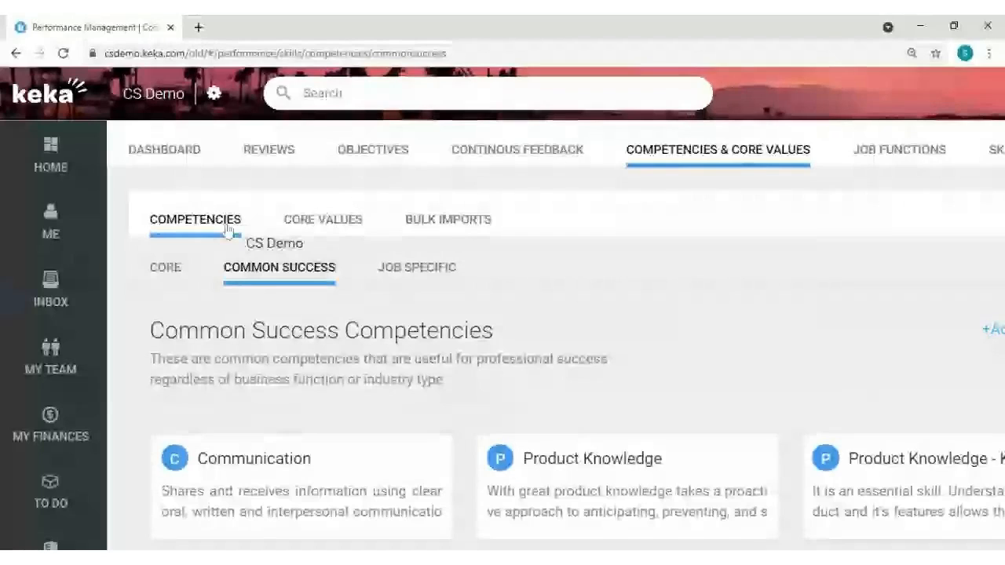
{"action": "left_click", "coordinate": [174, 271]}
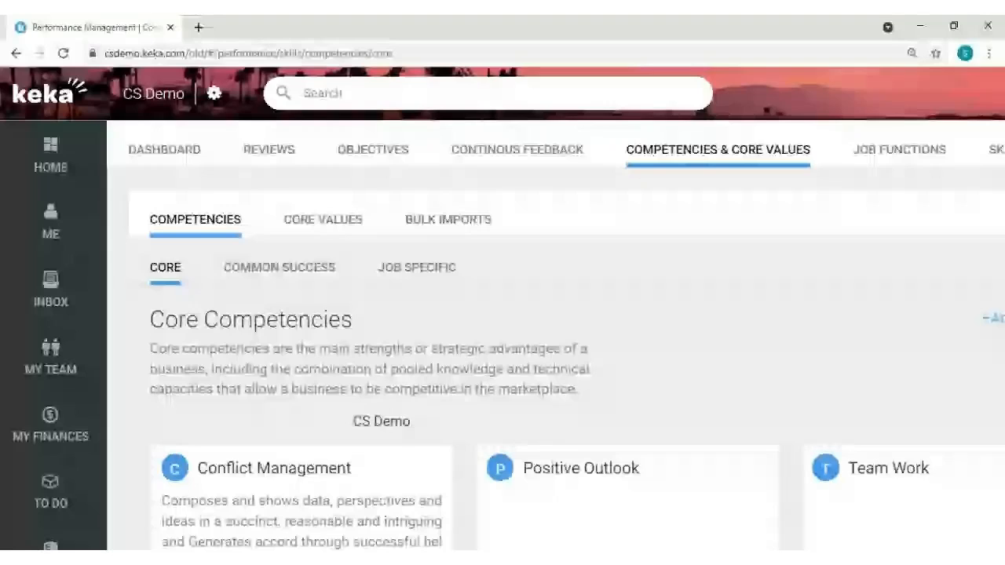
{"action": "left_click", "coordinate": [280, 268]}
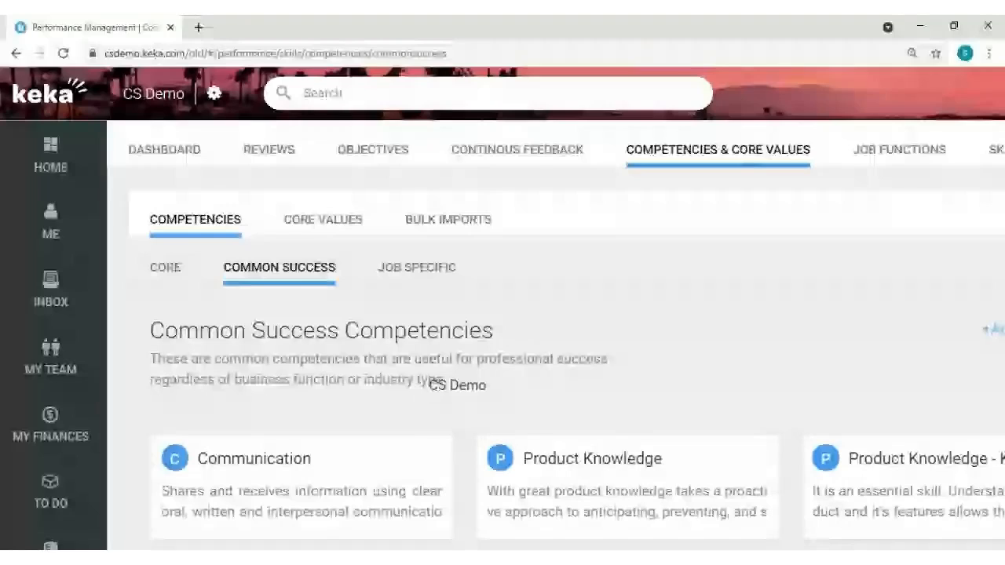
{"action": "left_click", "coordinate": [432, 275]}
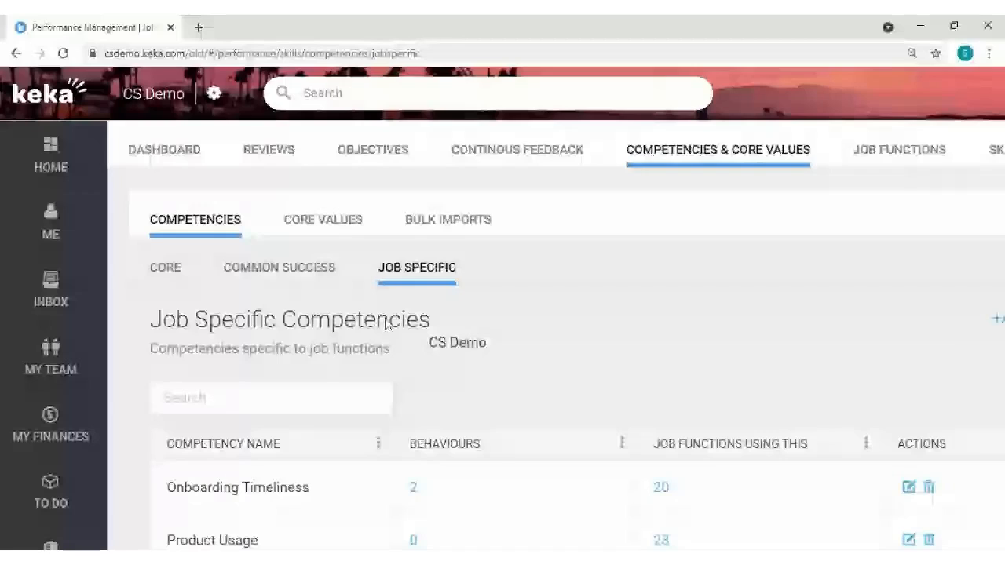
{"action": "left_click", "coordinate": [166, 269]}
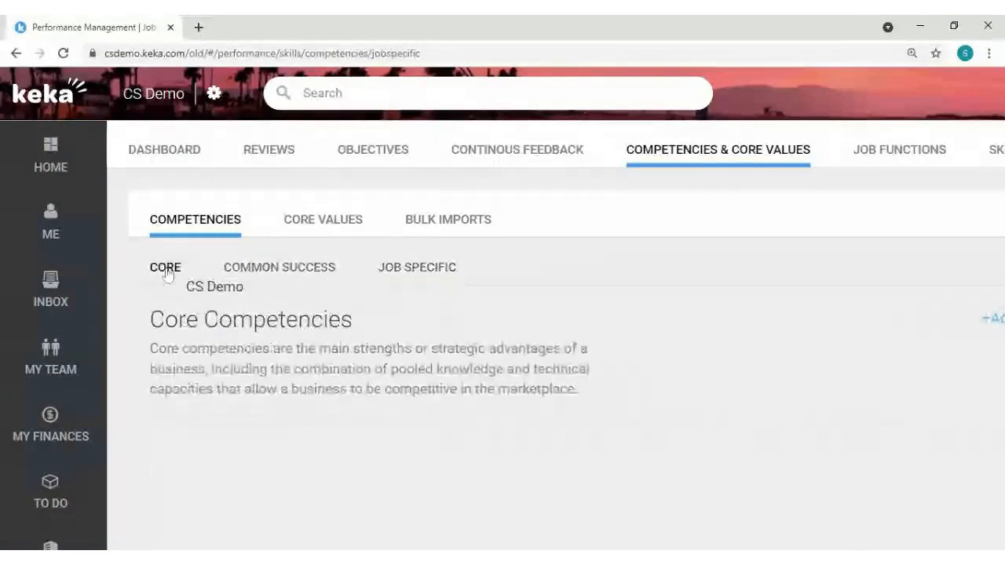
{"action": "left_click", "coordinate": [279, 270]}
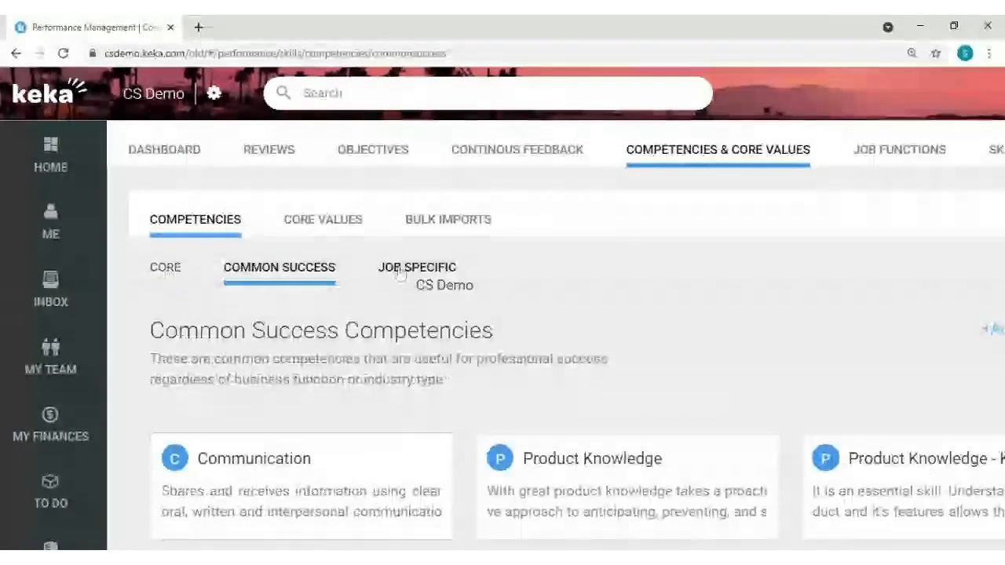
{"action": "left_click", "coordinate": [401, 271]}
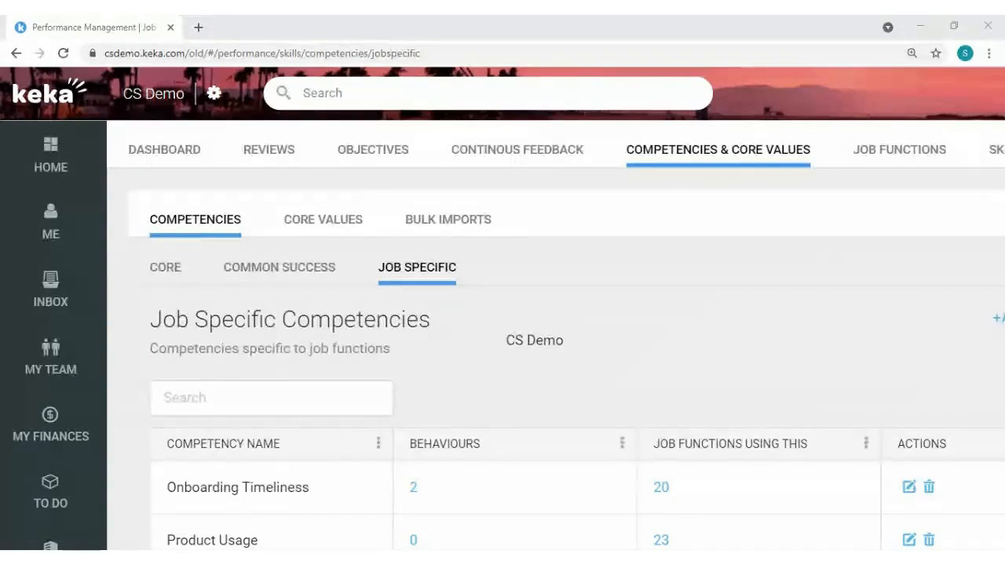
{"action": "left_click", "coordinate": [487, 322]}
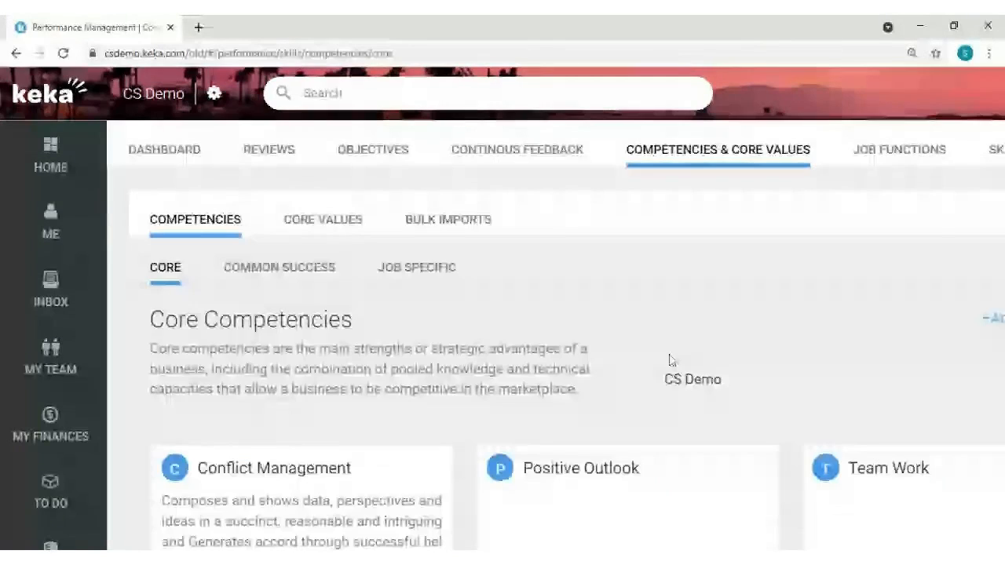
Step: Open the form for adding a core competency, examine its name, description, type and behaviours fields, and close it without saving
{"action": "scroll", "coordinate": [672, 361], "scroll_direction": "right", "scroll_amount": 1}
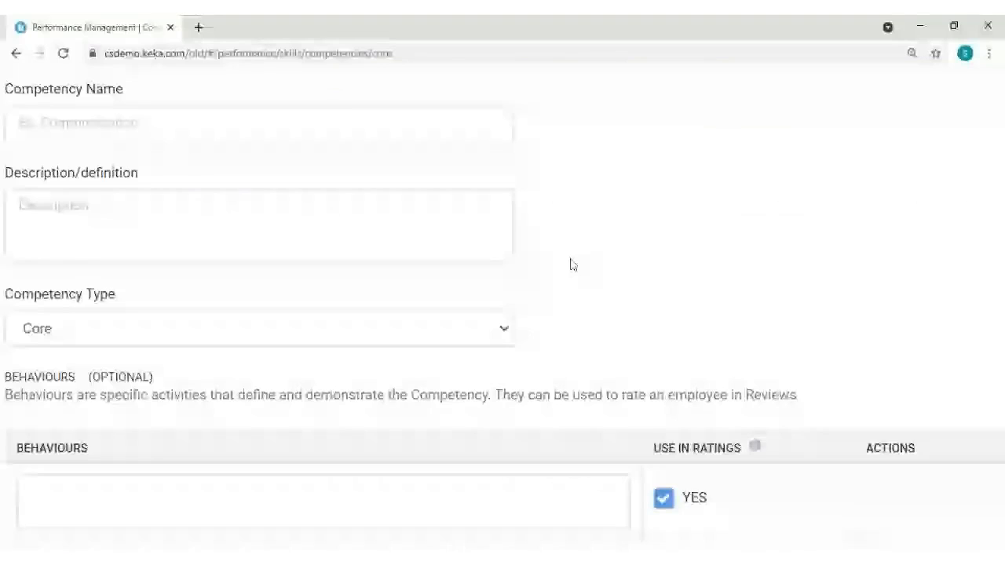
{"action": "scroll", "coordinate": [306, 167], "scroll_direction": "left", "scroll_amount": 2}
{"action": "left_click", "coordinate": [306, 123]}
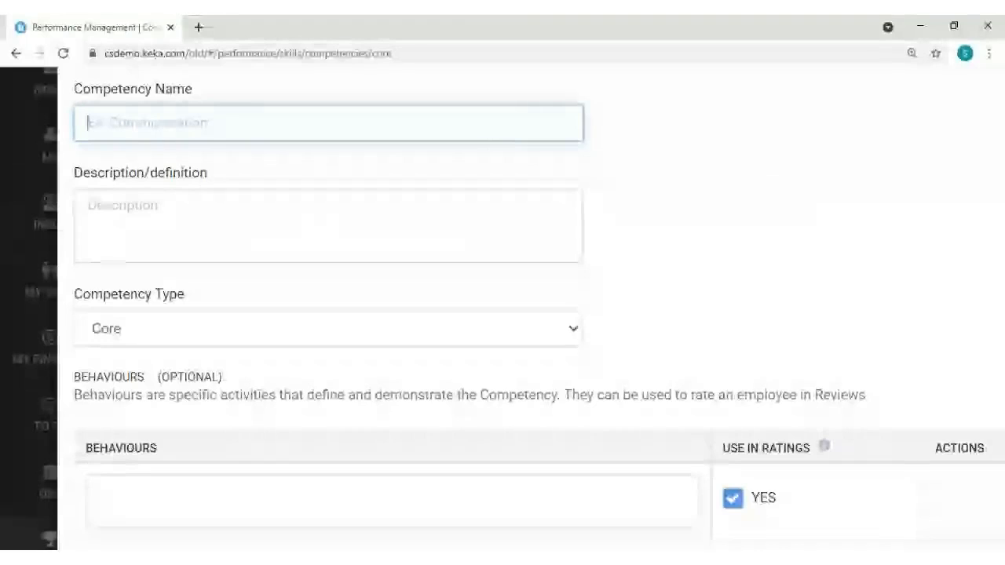
{"action": "left_click", "coordinate": [381, 344]}
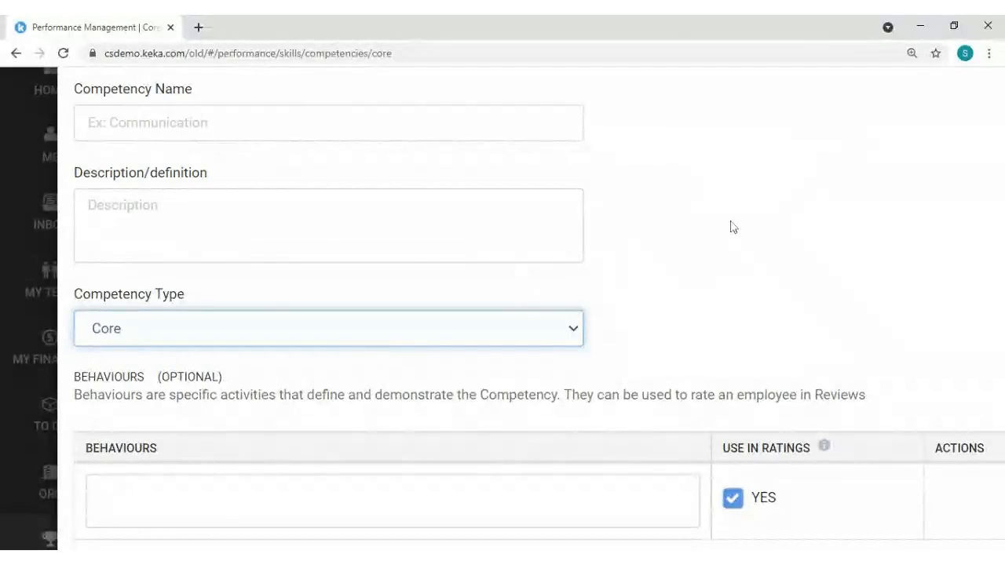
{"action": "scroll", "coordinate": [734, 227], "scroll_direction": "down", "scroll_amount": 1}
{"action": "scroll", "coordinate": [733, 227], "scroll_direction": "up", "scroll_amount": 1}
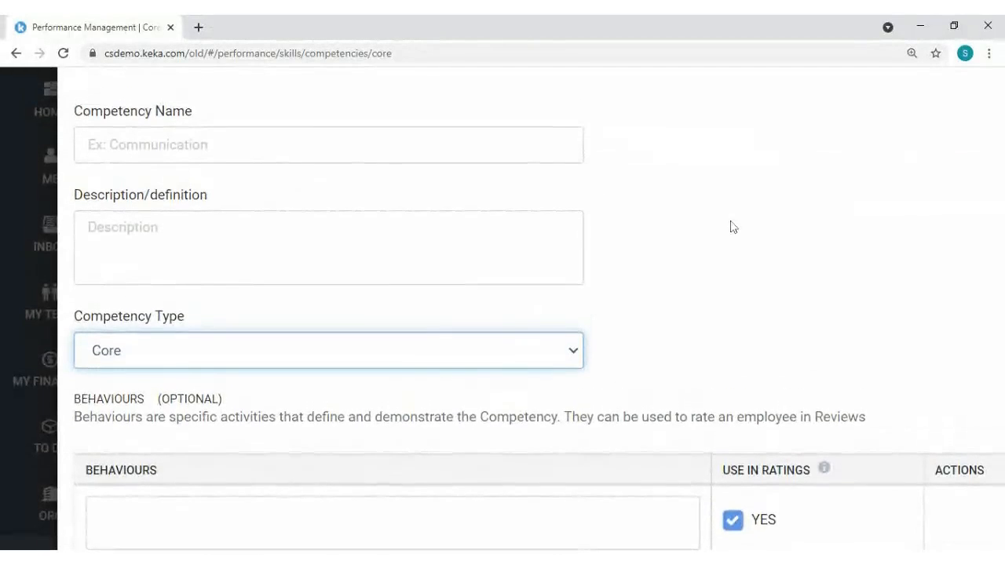
{"action": "scroll", "coordinate": [734, 227], "scroll_direction": "down", "scroll_amount": 1}
{"action": "scroll", "coordinate": [730, 227], "scroll_direction": "down", "scroll_amount": 2}
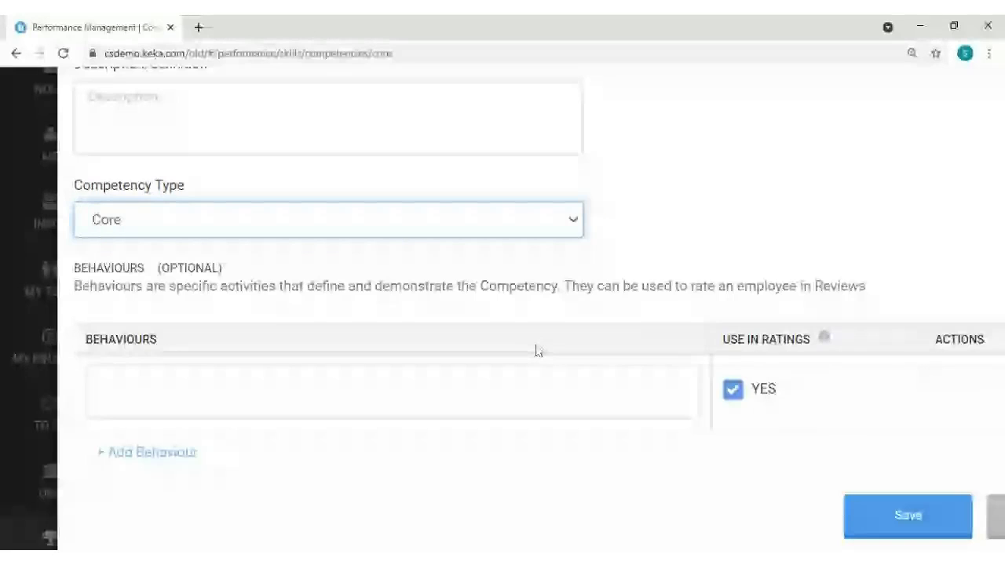
{"action": "scroll", "coordinate": [537, 351], "scroll_direction": "down", "scroll_amount": 2}
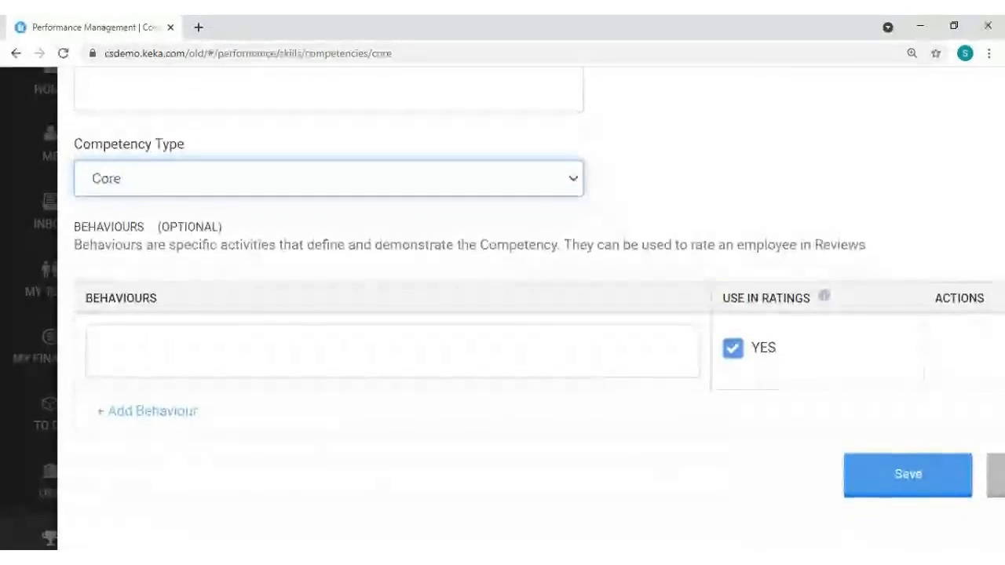
{"action": "scroll", "coordinate": [537, 314], "scroll_direction": "up", "scroll_amount": 2}
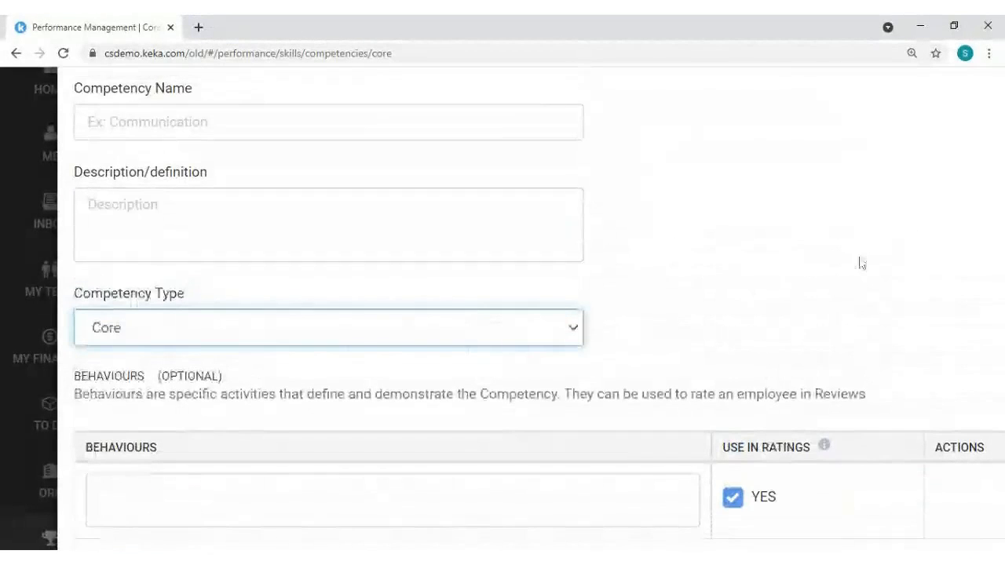
{"action": "key", "text": "ctrl+minus"}
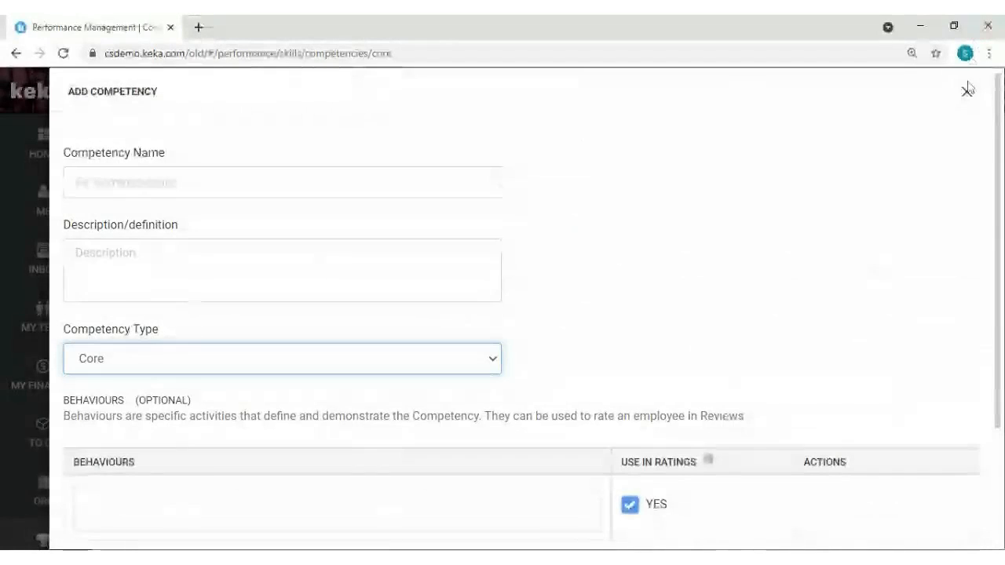
{"action": "left_click", "coordinate": [967, 92]}
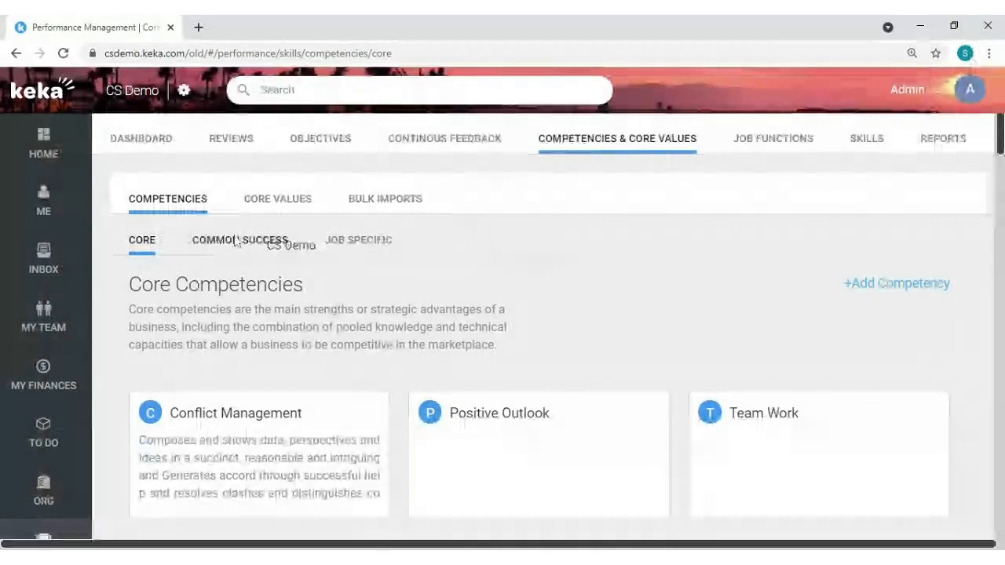
Step: Look over the bulk import options for competencies and competency behaviours, and return to the Core competencies
{"action": "left_click", "coordinate": [391, 203]}
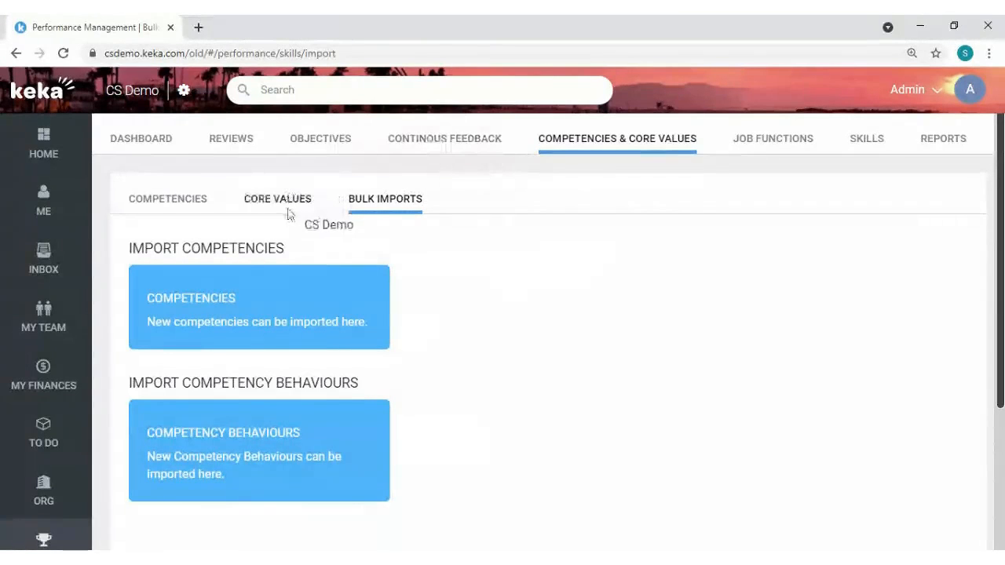
{"action": "left_click", "coordinate": [186, 207]}
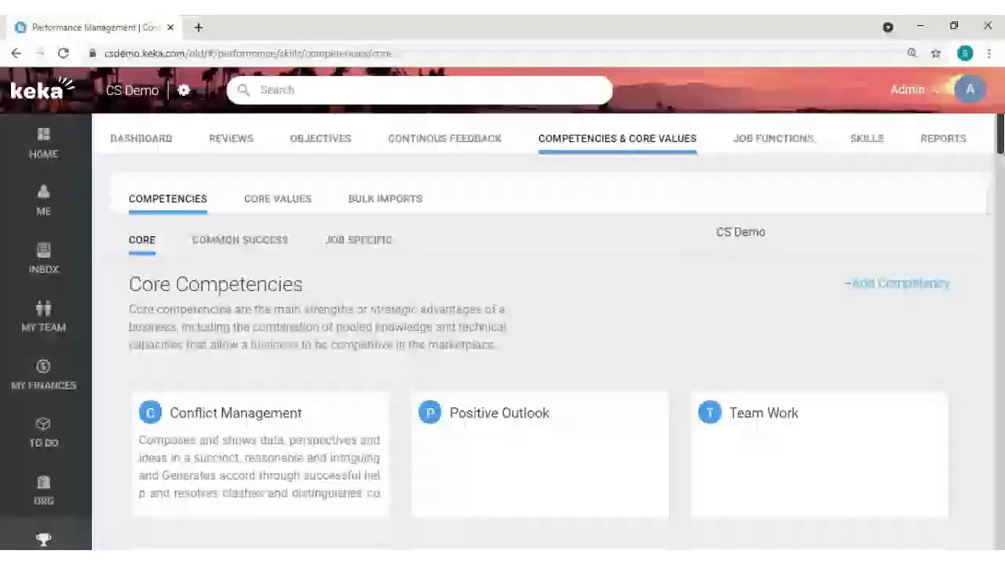
Step: Start a new job function in the Job Functions section and name it test
{"action": "left_click", "coordinate": [780, 148]}
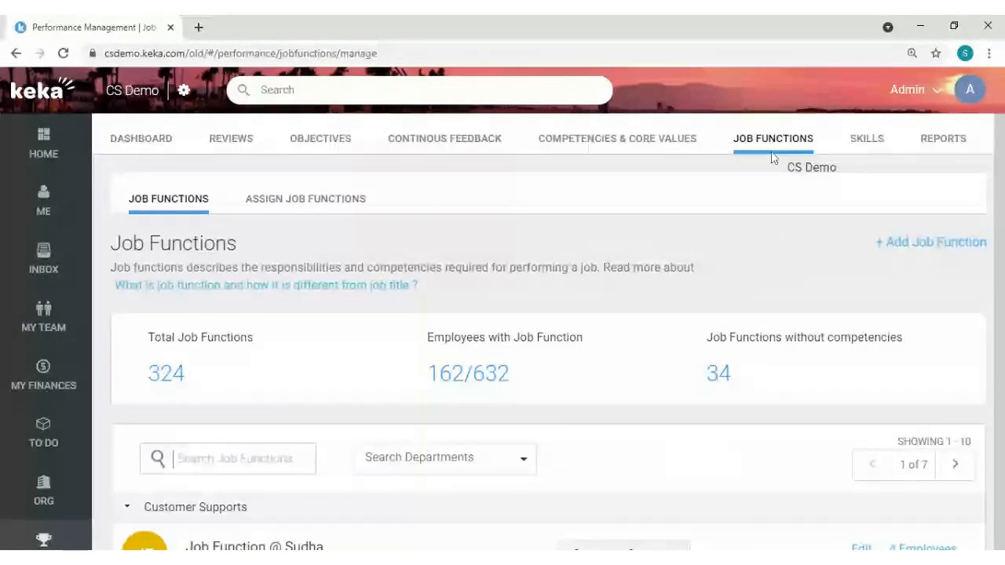
{"action": "left_click", "coordinate": [924, 250]}
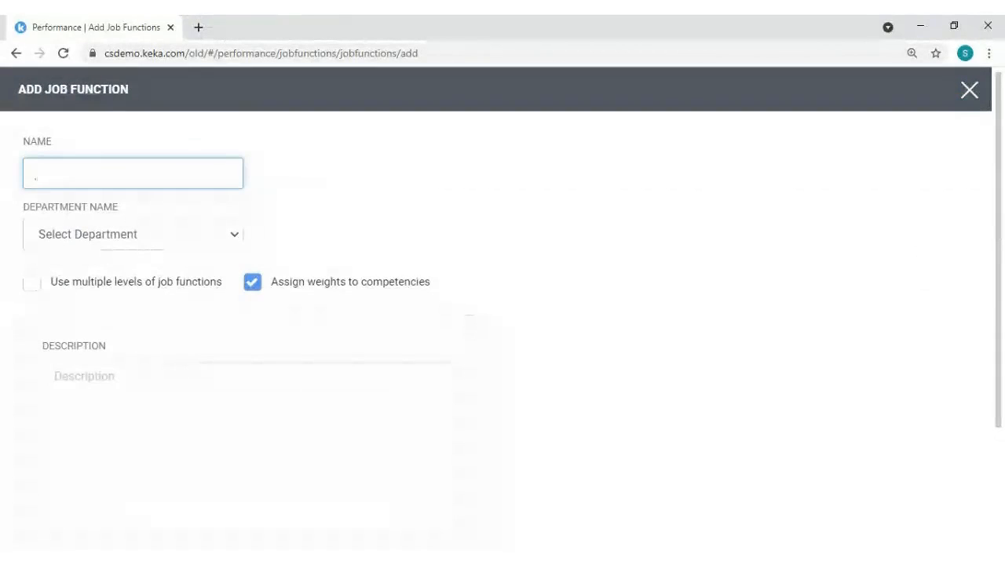
{"action": "type", "text": "1est"}
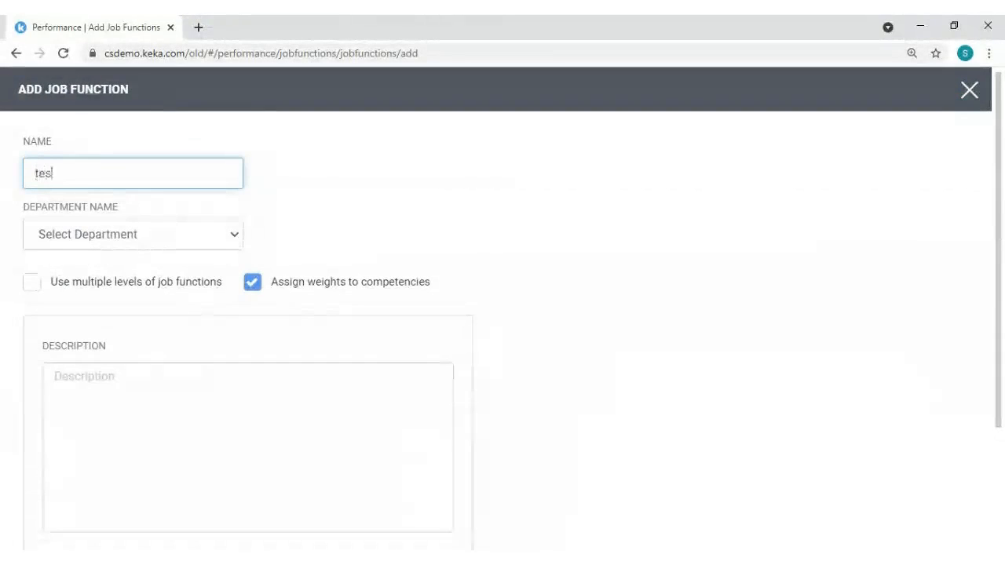
Step: Assign the new job function to three departments, including Customer success -Prd
{"action": "left_click", "coordinate": [205, 245]}
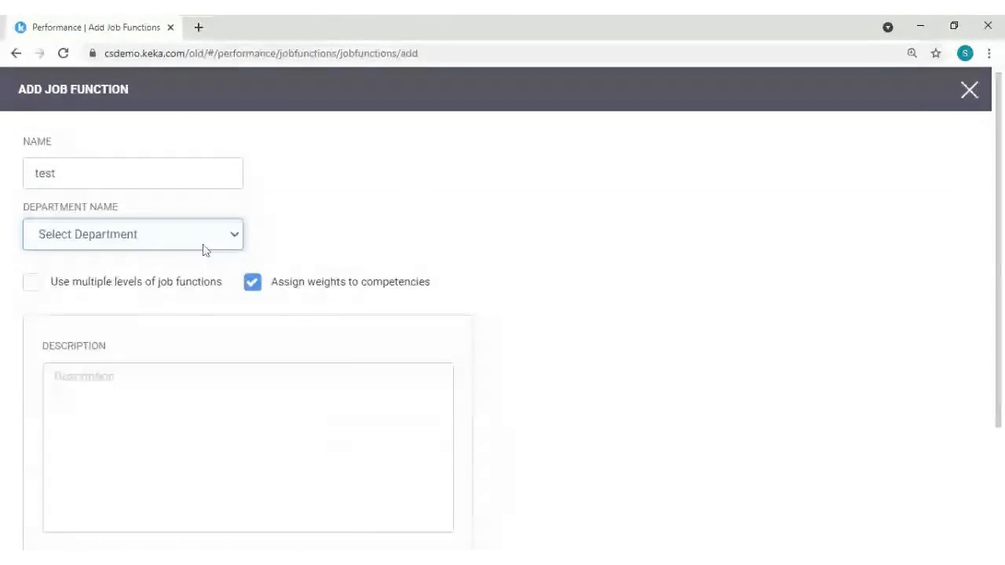
{"action": "left_click", "coordinate": [106, 364]}
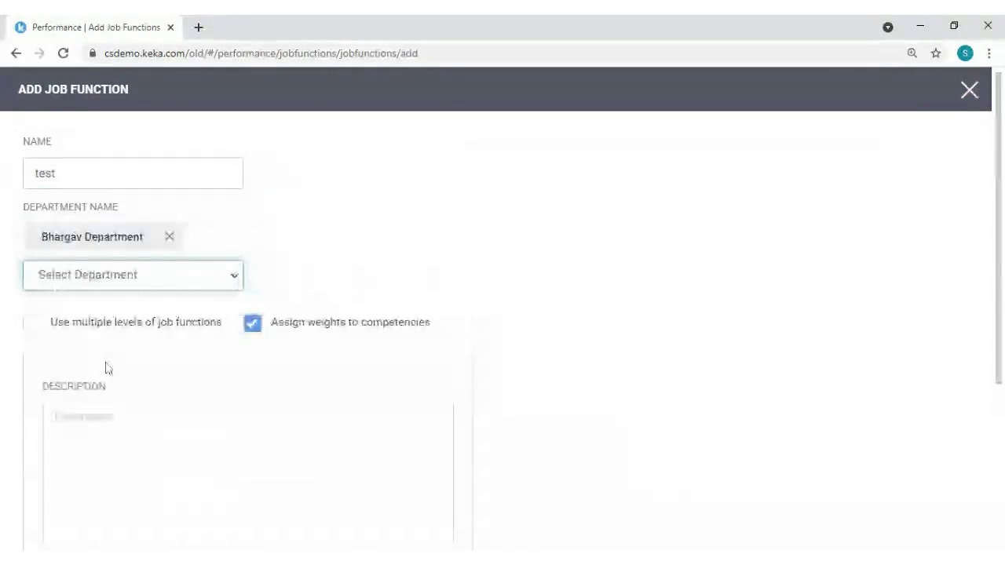
{"action": "left_click", "coordinate": [193, 284]}
{"action": "left_click", "coordinate": [149, 400]}
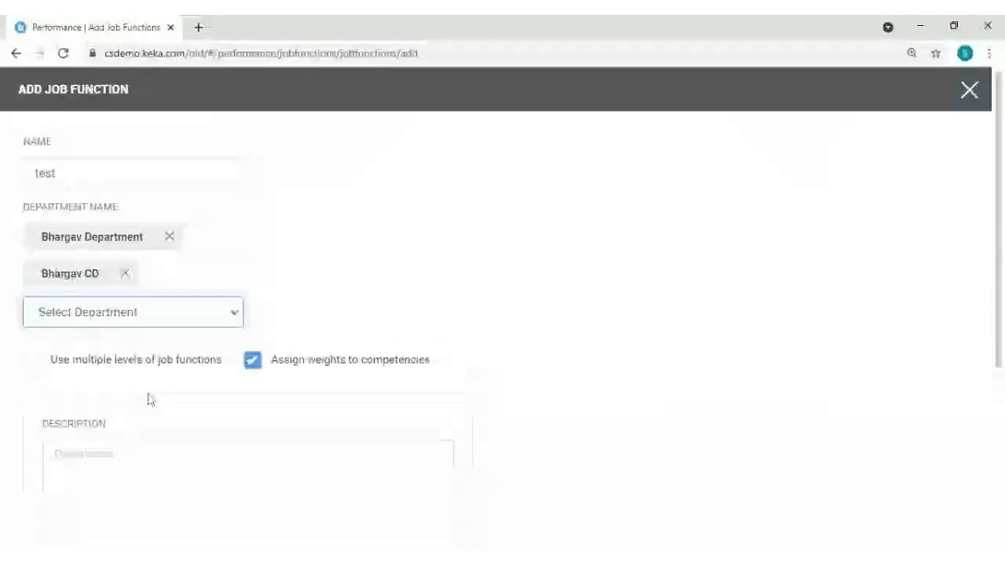
{"action": "left_click", "coordinate": [202, 300]}
{"action": "left_click", "coordinate": [37, 393]}
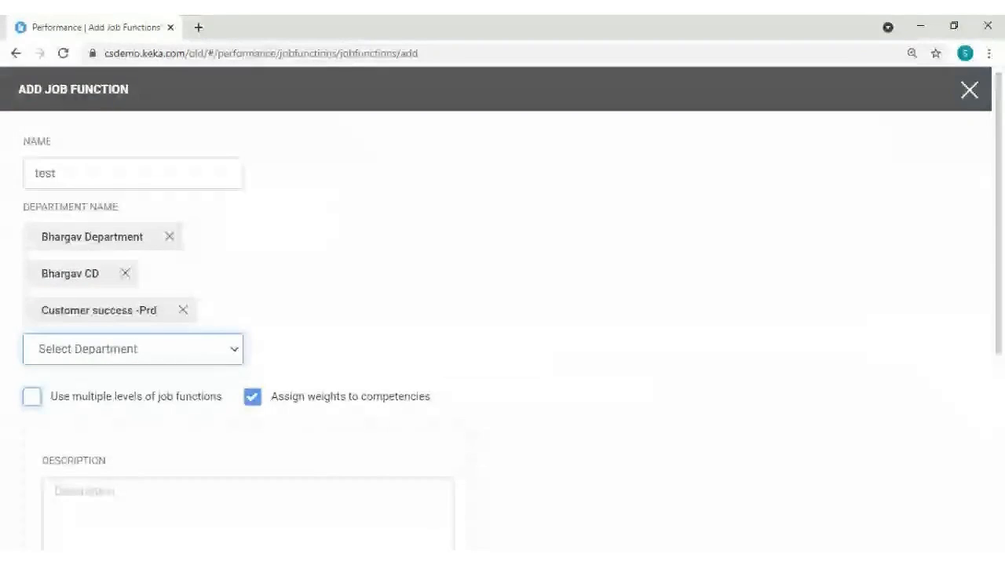
Step: Enable multiple levels for the test job function, keeping the number of levels at 2
{"action": "left_click", "coordinate": [32, 396]}
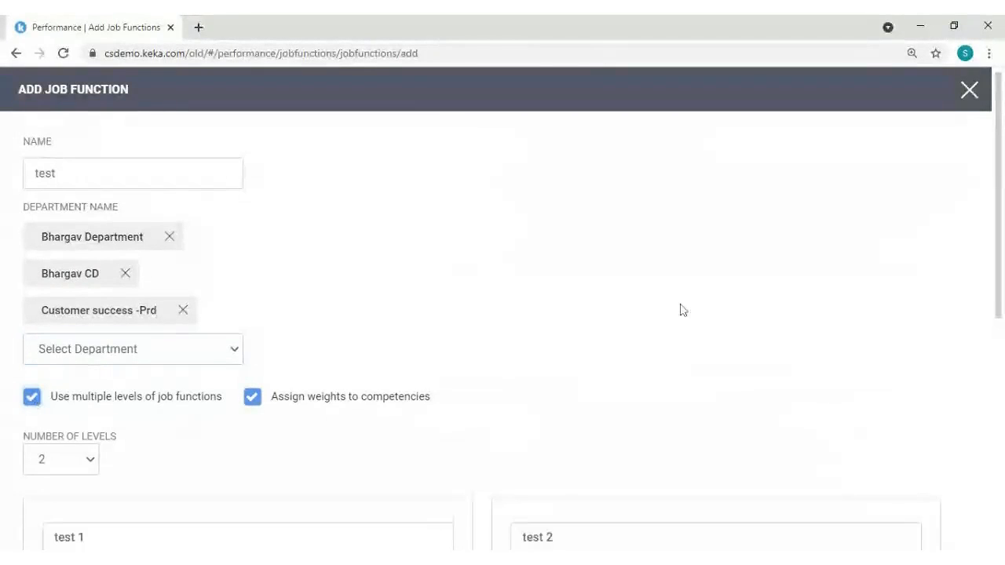
{"action": "scroll", "coordinate": [1001, 227], "scroll_direction": "down", "scroll_amount": 2}
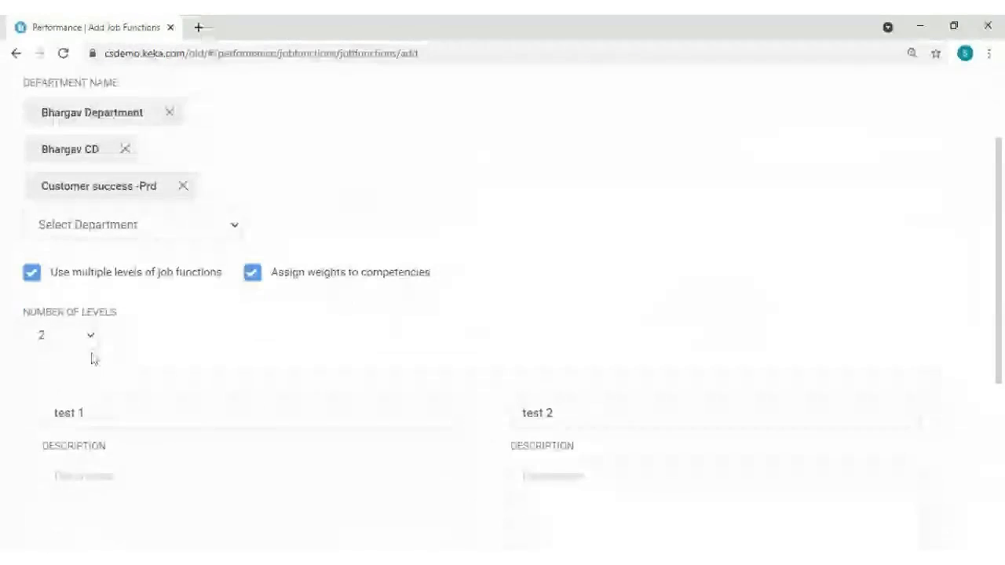
{"action": "left_click", "coordinate": [194, 362]}
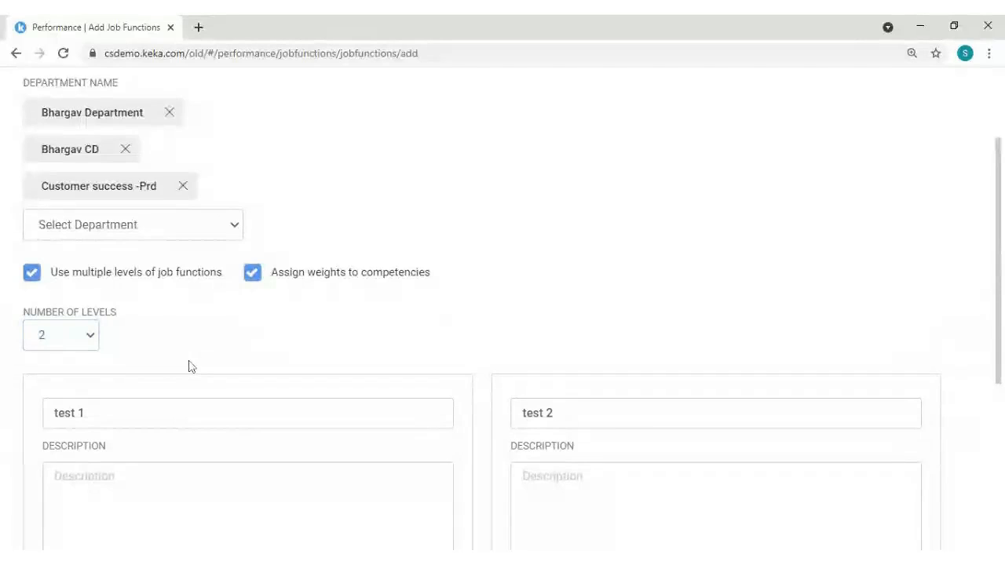
Step: Rename the first level of the job function executive and turn off assigning weights to competencies
{"action": "triple_click", "coordinate": [81, 414]}
{"action": "key", "text": "BackSpace"}
{"action": "type", "text": "exec"}
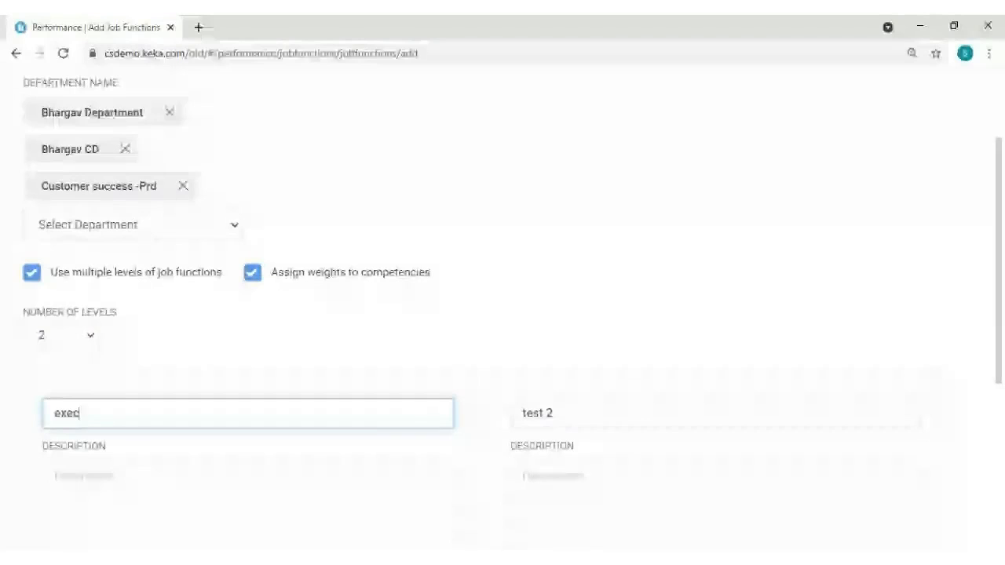
{"action": "type", "text": "utive"}
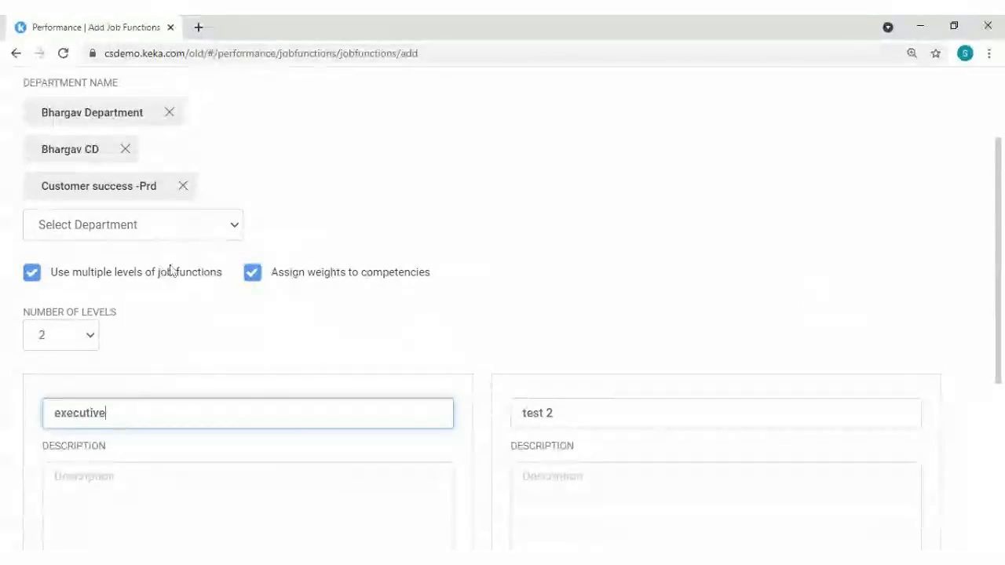
{"action": "left_click", "coordinate": [252, 273]}
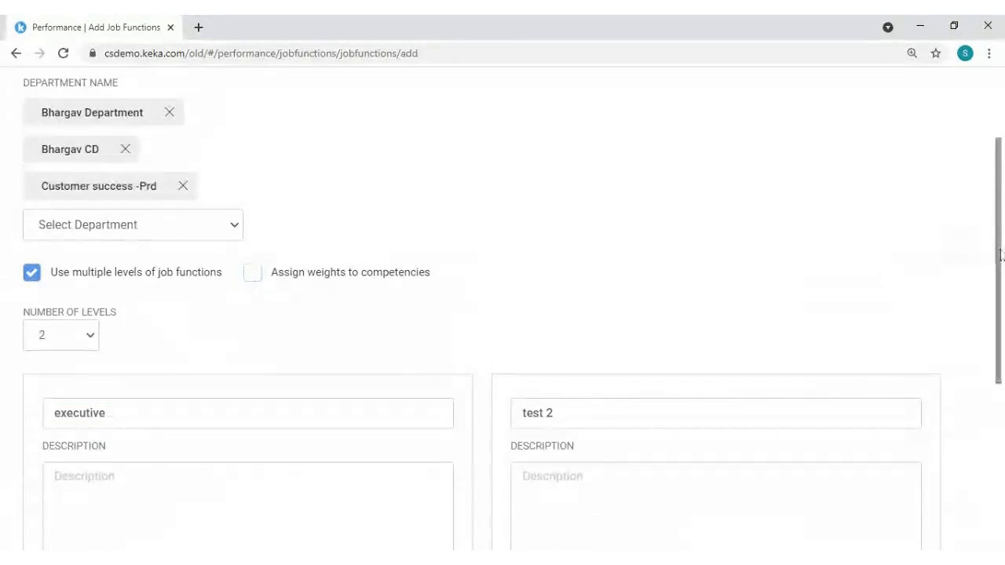
Step: Add the Communication, Product Knowledge and Product Knowledge - K competencies to the executive level and save the selection
{"action": "scroll", "coordinate": [888, 243], "scroll_direction": "down", "scroll_amount": 3}
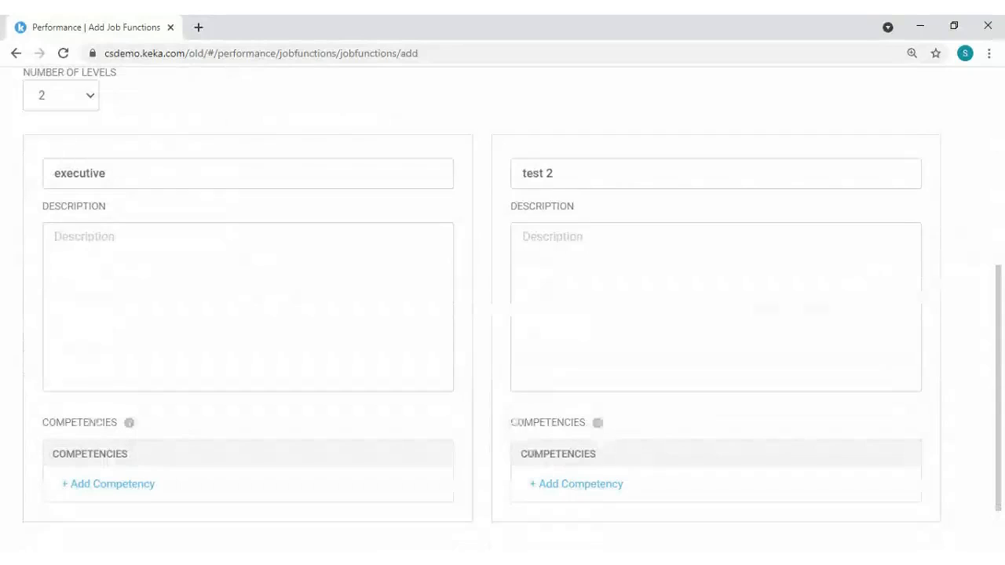
{"action": "left_click", "coordinate": [142, 275]}
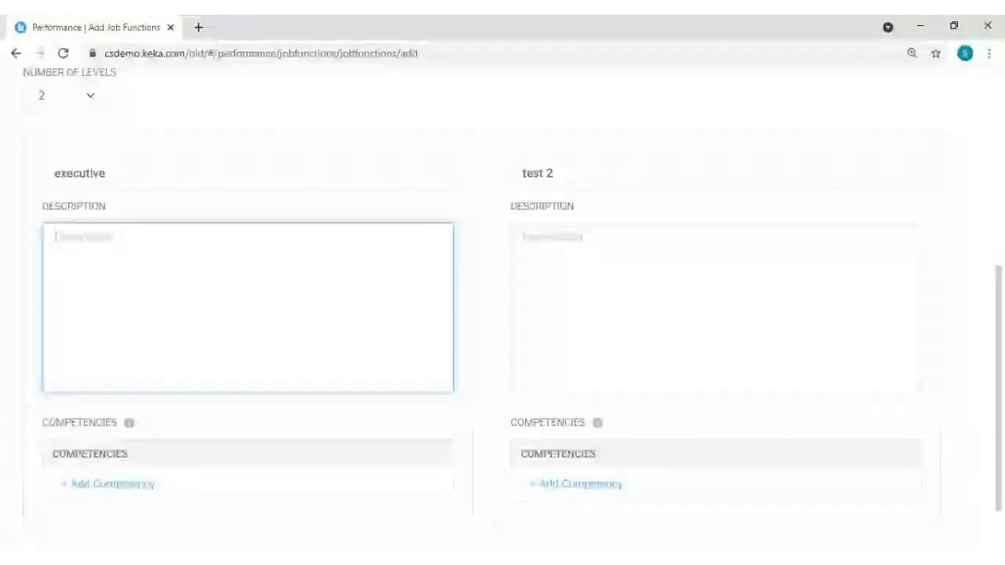
{"action": "left_click", "coordinate": [144, 487]}
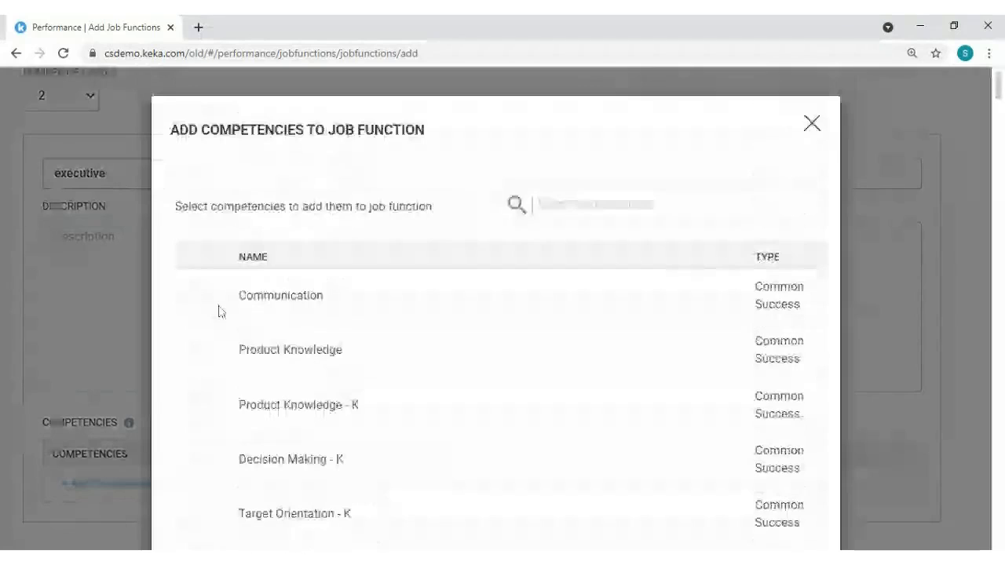
{"action": "left_click", "coordinate": [201, 297]}
{"action": "left_click", "coordinate": [201, 350]}
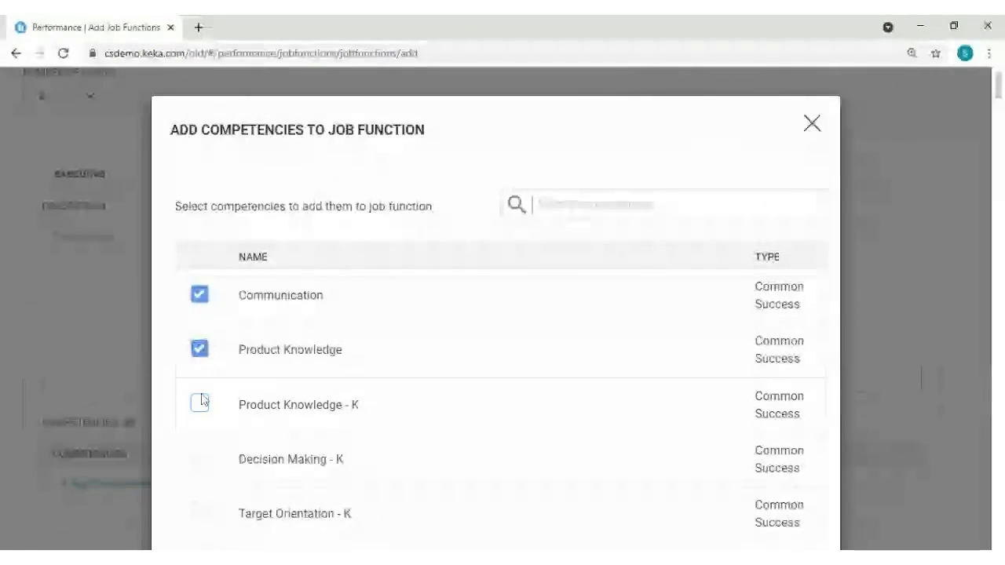
{"action": "left_click", "coordinate": [200, 402]}
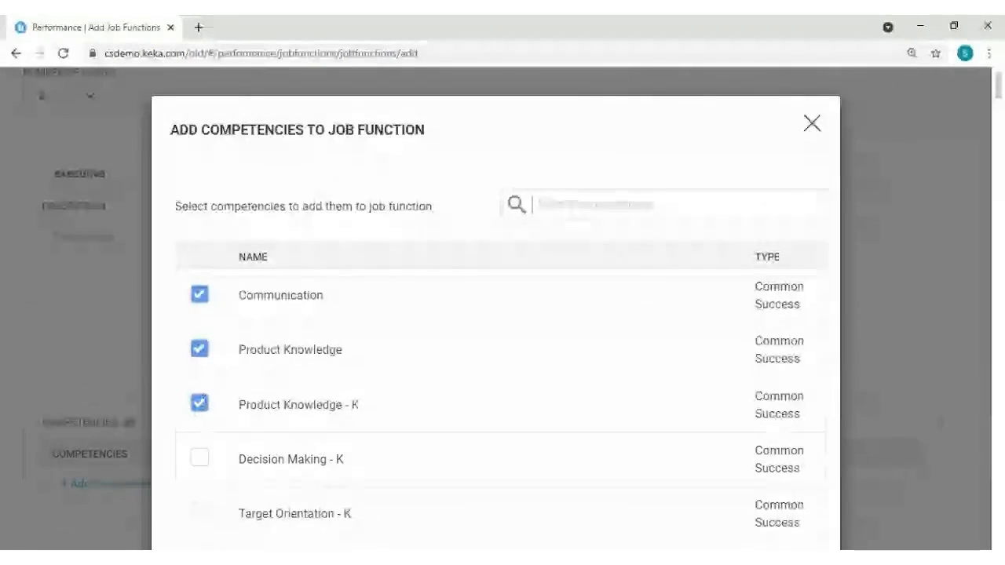
{"action": "scroll", "coordinate": [666, 313], "scroll_direction": "down", "scroll_amount": 4}
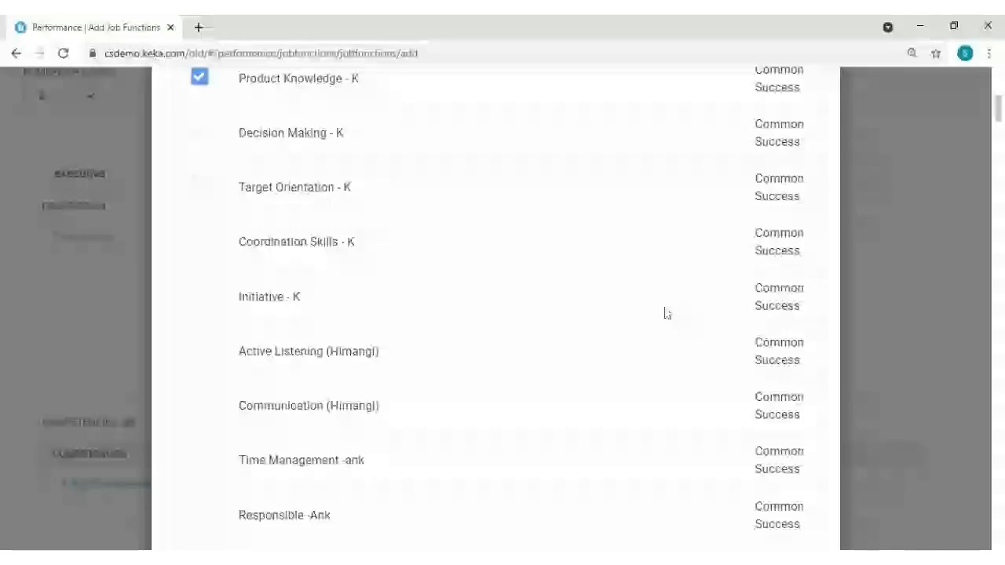
{"action": "scroll", "coordinate": [666, 314], "scroll_direction": "down", "scroll_amount": 20}
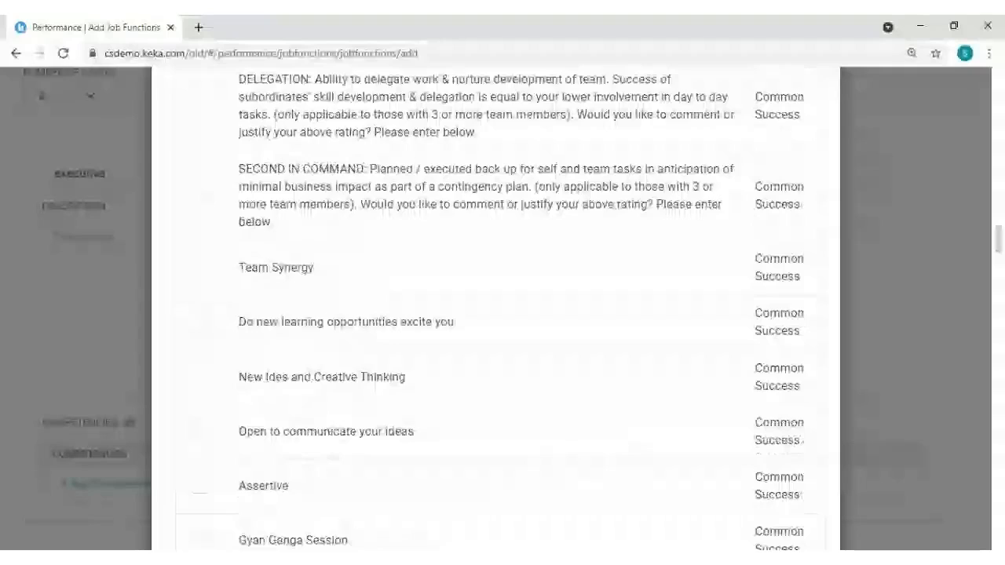
{"action": "scroll", "coordinate": [599, 321], "scroll_direction": "down", "scroll_amount": 10}
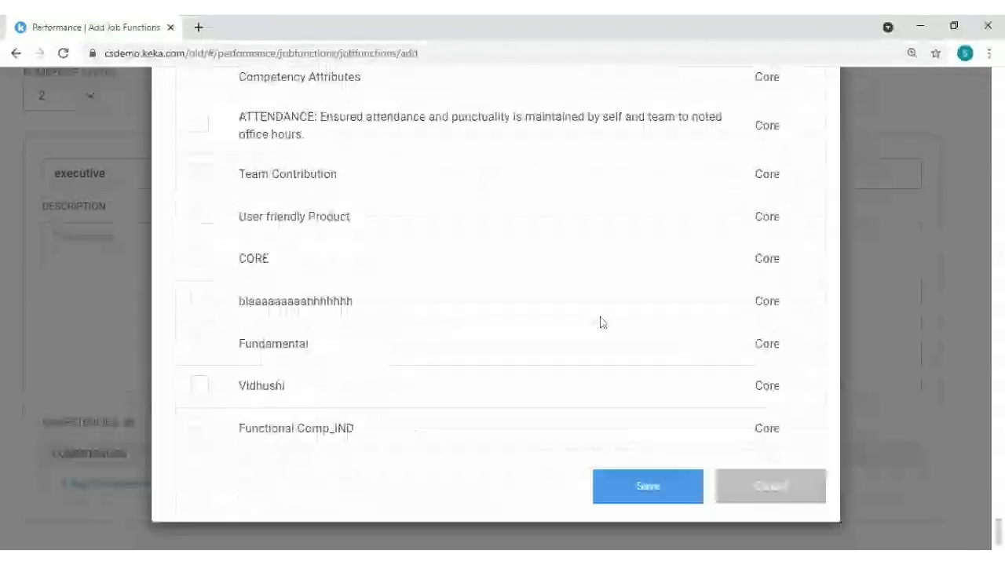
{"action": "left_click", "coordinate": [640, 491]}
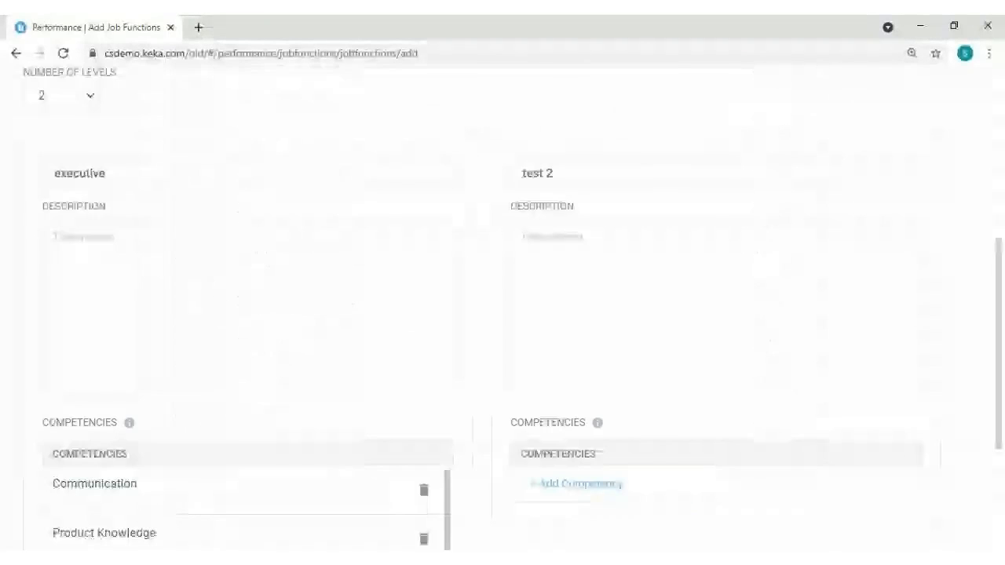
Step: Rename the second level of the job function Manager
{"action": "scroll", "coordinate": [479, 189], "scroll_direction": "up", "scroll_amount": 3}
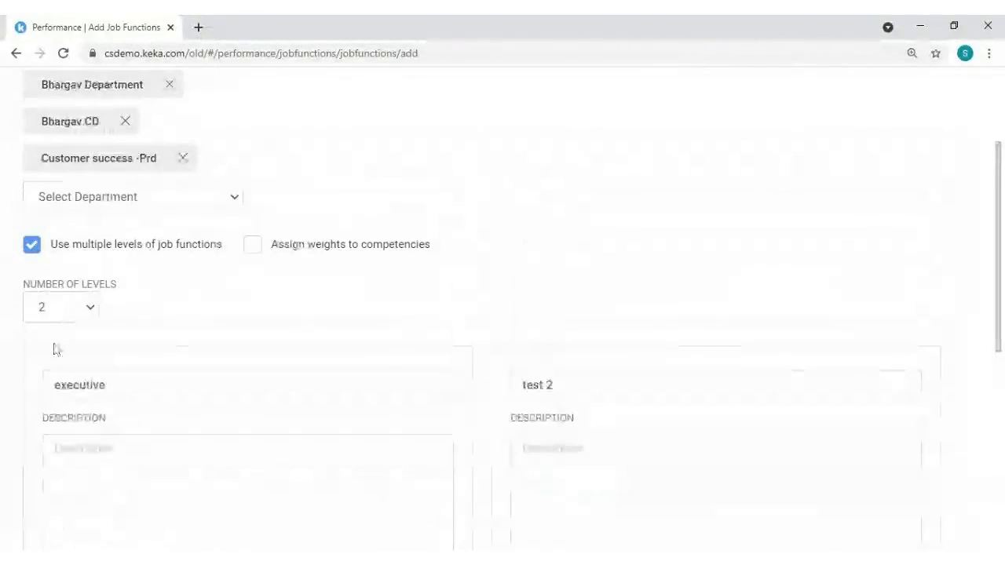
{"action": "left_click", "coordinate": [92, 310]}
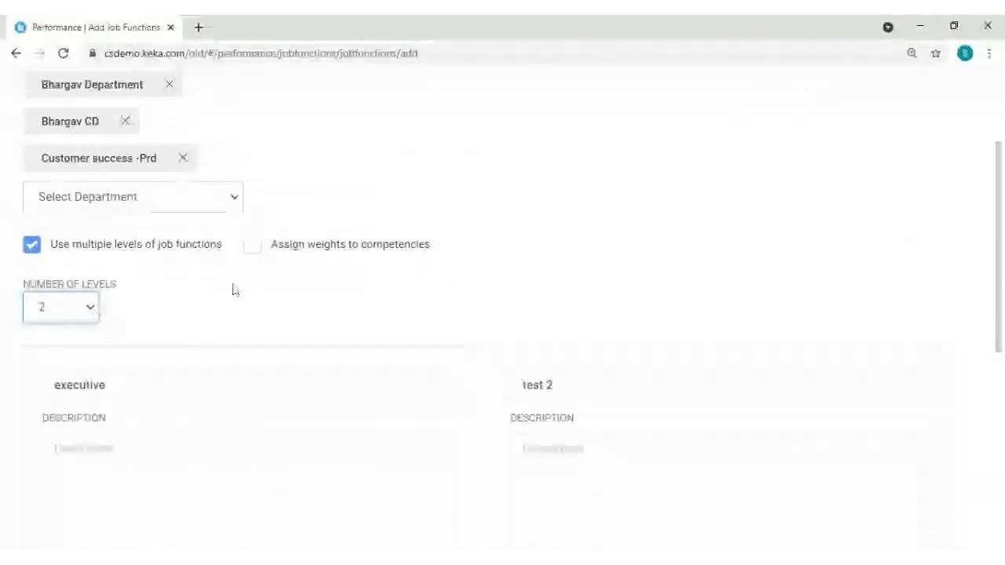
{"action": "scroll", "coordinate": [862, 397], "scroll_direction": "down", "scroll_amount": 4}
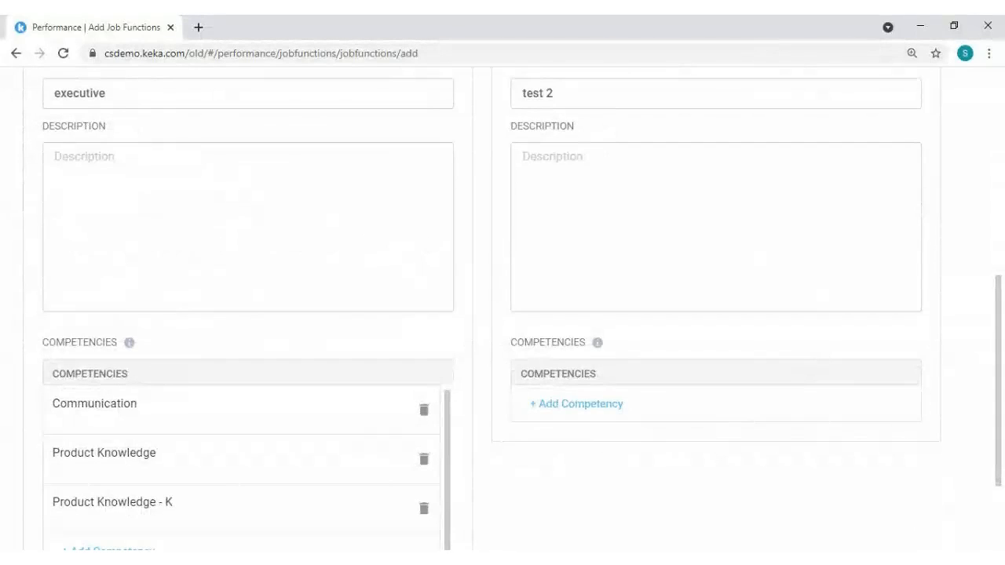
{"action": "left_click_drag", "start_coordinate": [555, 94], "coordinate": [520, 94]}
{"action": "key", "text": "BackSpace"}
{"action": "type", "text": "Mnaa"}
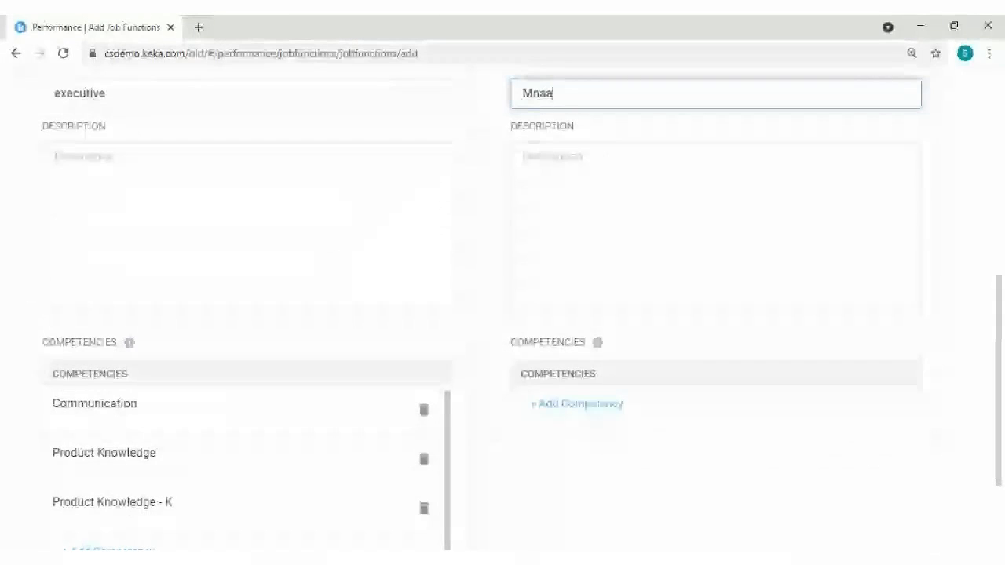
{"action": "key", "text": "BackSpace"}
{"action": "key", "text": "BackSpace"}
{"action": "key", "text": "BackSpace"}
{"action": "type", "text": "anger"}
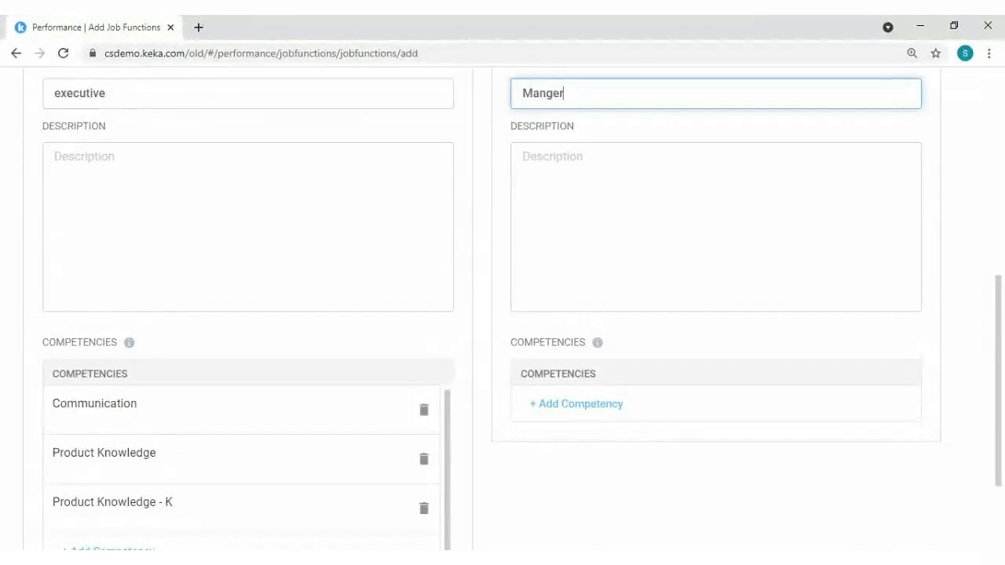
{"action": "key", "text": "BackSpace"}
{"action": "key", "text": "BackSpace"}
{"action": "key", "text": "BackSpace"}
{"action": "type", "text": "ager"}
Step: Add the Product Knowledge - K and Decision Making - K competencies to the Manager level and save the selection
{"action": "left_click", "coordinate": [601, 406]}
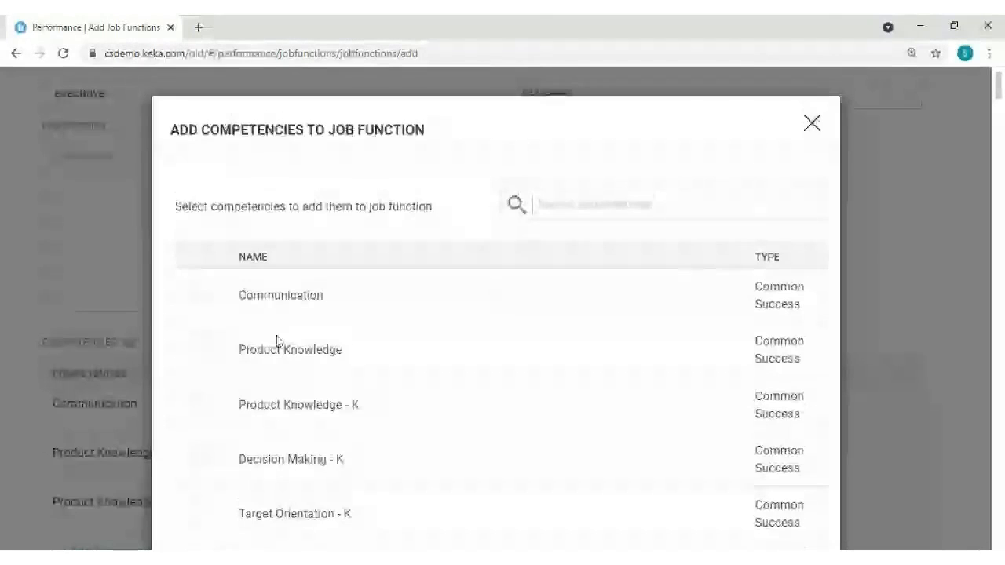
{"action": "left_click", "coordinate": [201, 405]}
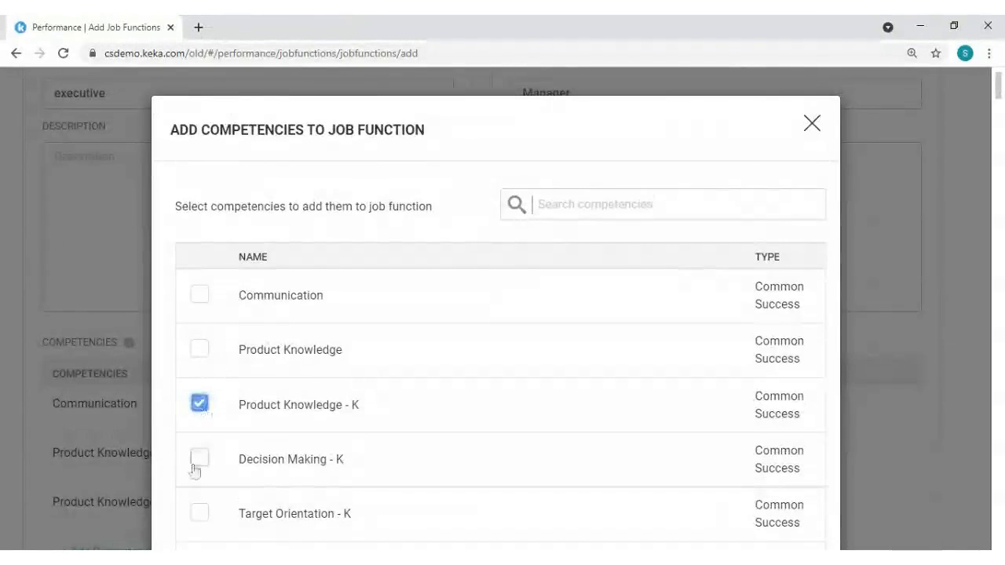
{"action": "left_click", "coordinate": [198, 460]}
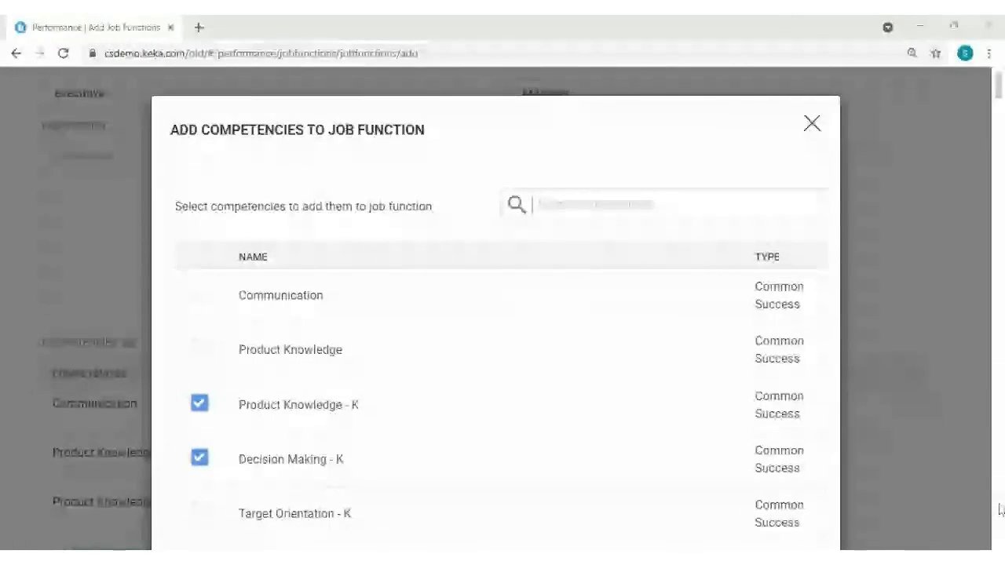
{"action": "scroll", "coordinate": [999, 509], "scroll_direction": "down", "scroll_amount": 3}
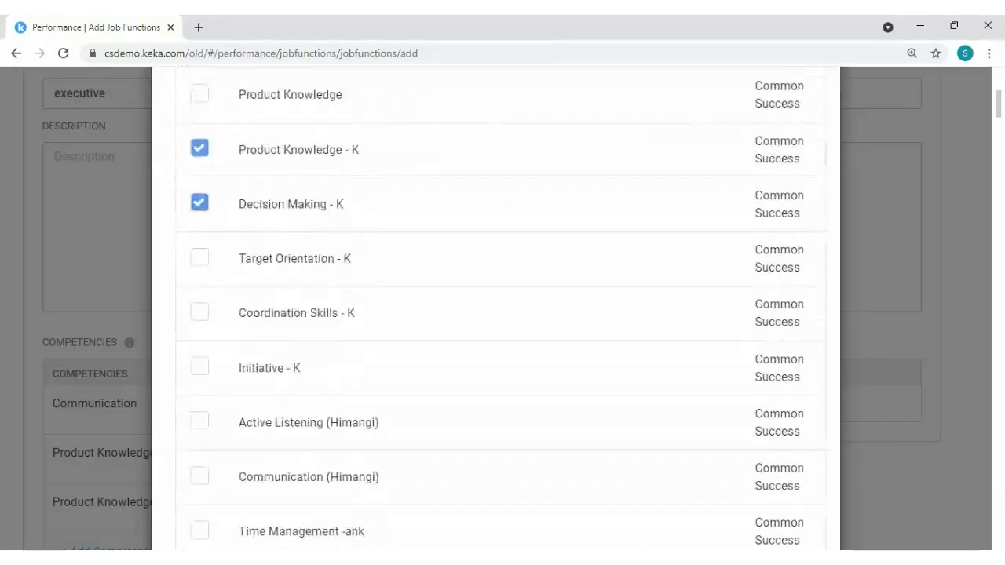
{"action": "scroll", "coordinate": [999, 510], "scroll_direction": "down", "scroll_amount": 15}
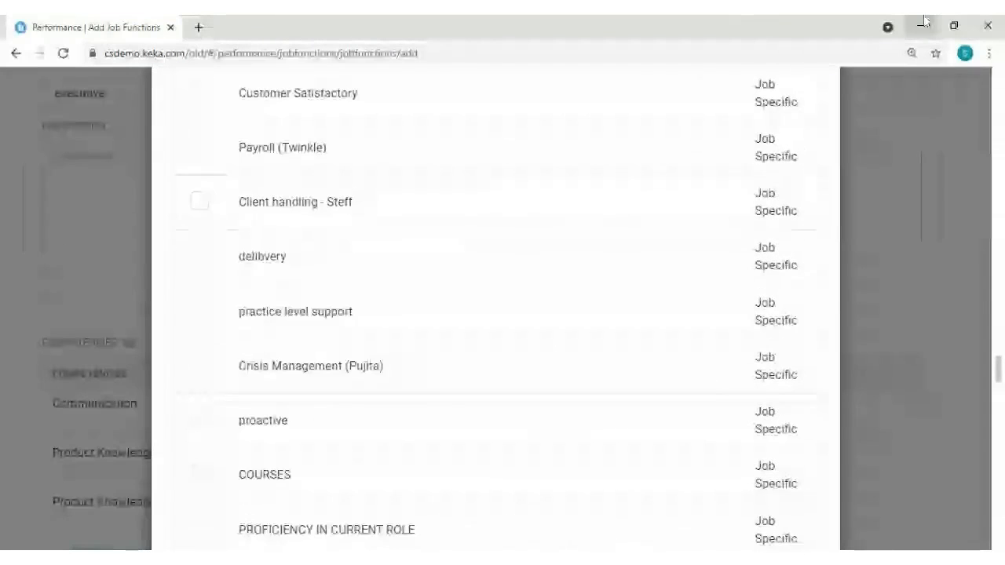
{"action": "scroll", "coordinate": [707, 265], "scroll_direction": "down", "scroll_amount": 5}
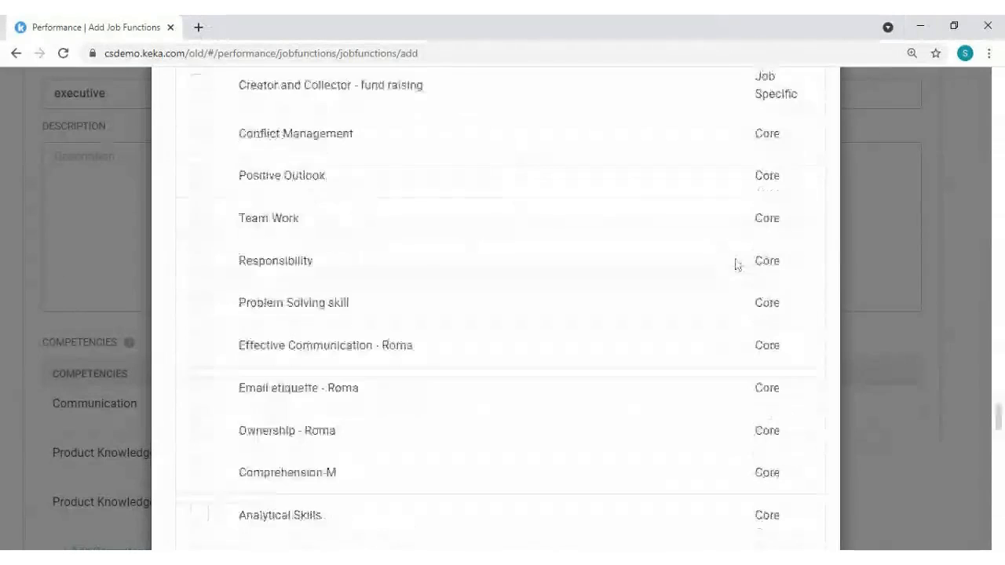
{"action": "scroll", "coordinate": [736, 265], "scroll_direction": "down", "scroll_amount": 5}
{"action": "left_click", "coordinate": [678, 498]}
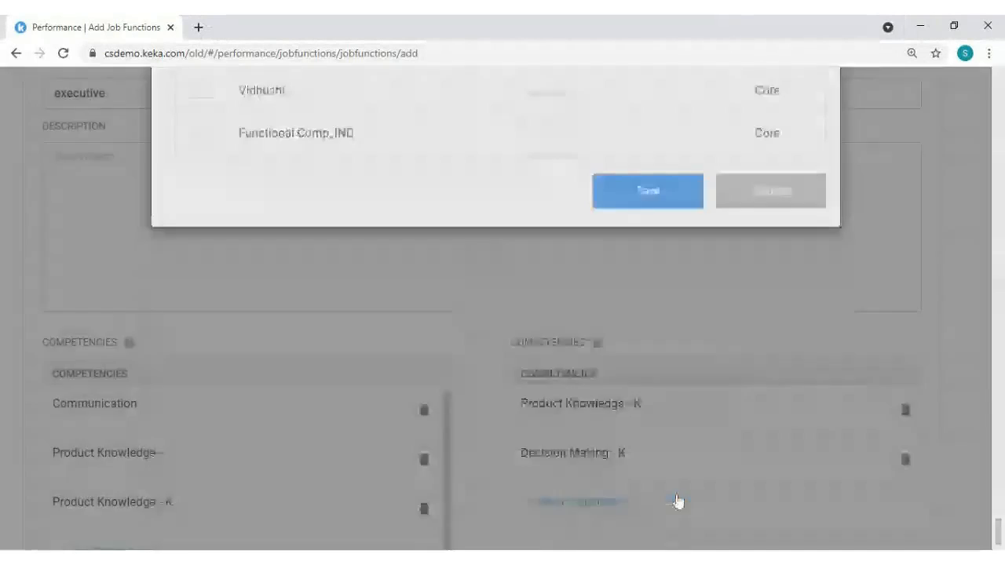
Step: Turn on competency weights to examine the weightage fields of both levels, and turn the weights off again
{"action": "scroll", "coordinate": [503, 314], "scroll_direction": "down", "scroll_amount": 2}
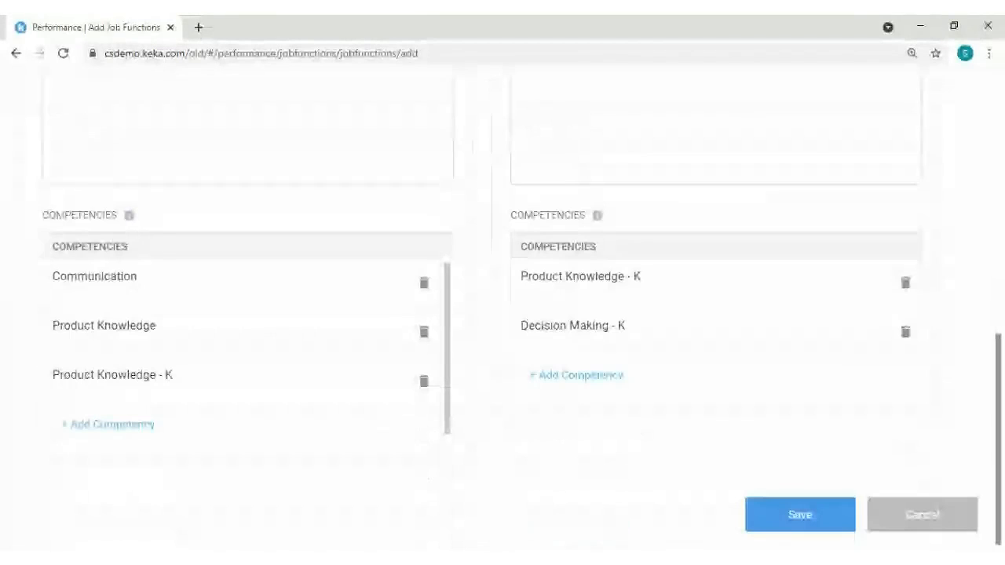
{"action": "scroll", "coordinate": [242, 338], "scroll_direction": "up", "scroll_amount": 6}
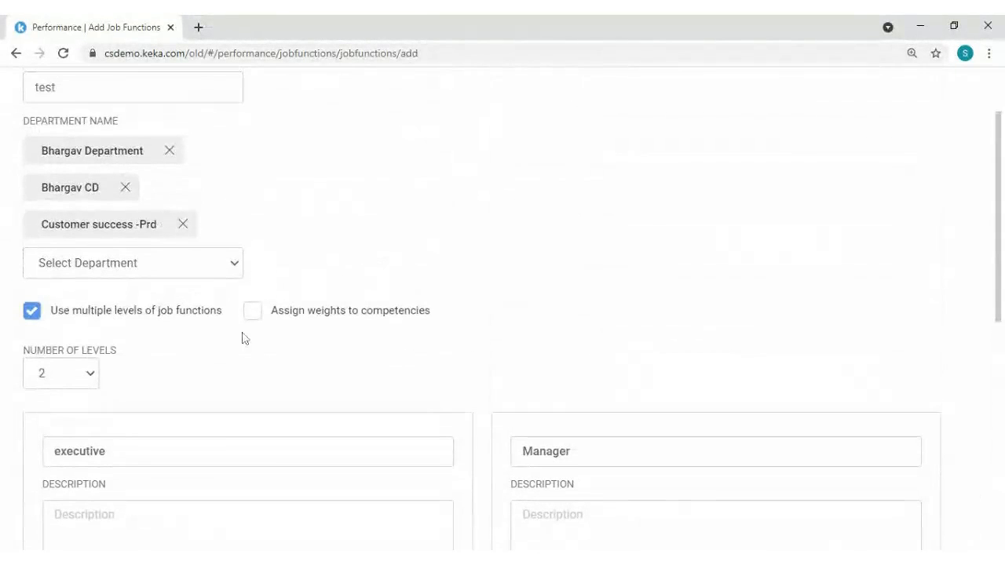
{"action": "left_click", "coordinate": [251, 314]}
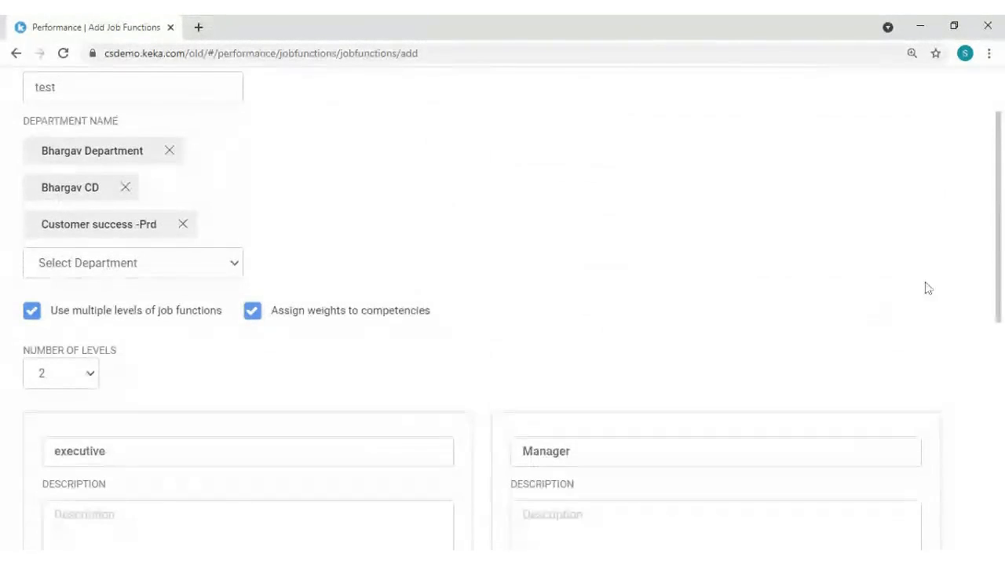
{"action": "left_click_drag", "start_coordinate": [999, 280], "coordinate": [999, 489]}
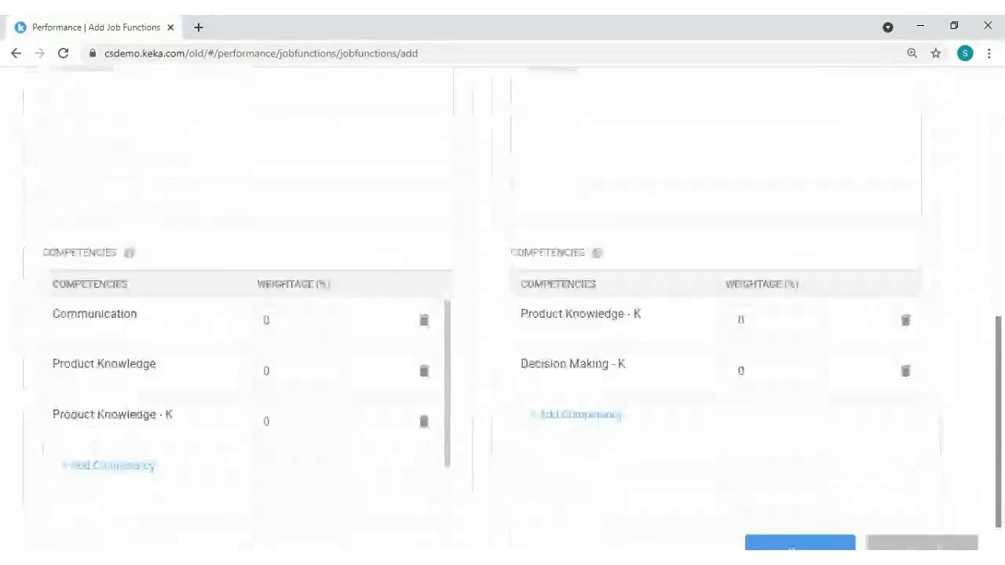
{"action": "left_click", "coordinate": [290, 321]}
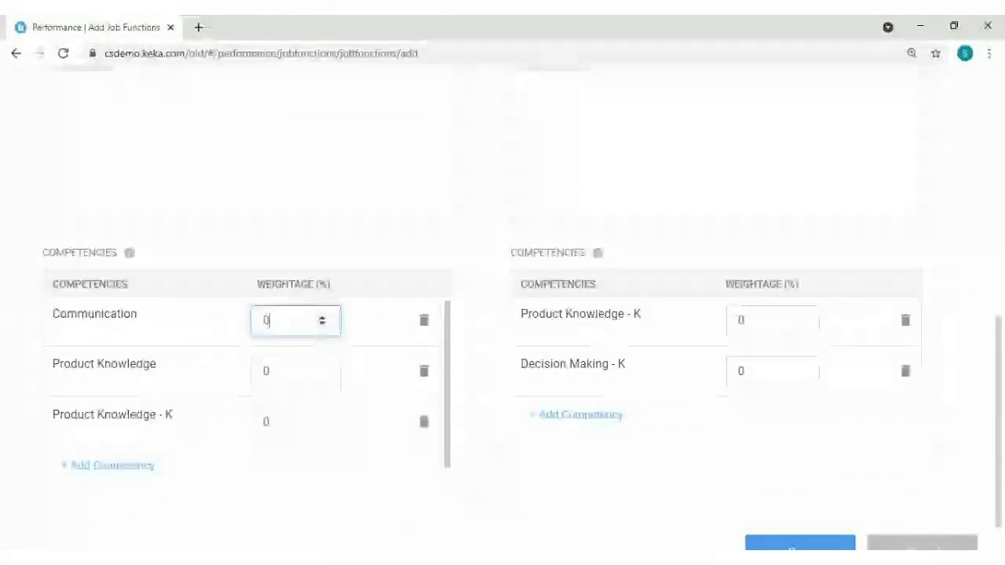
{"action": "scroll", "coordinate": [613, 156], "scroll_direction": "up", "scroll_amount": 5}
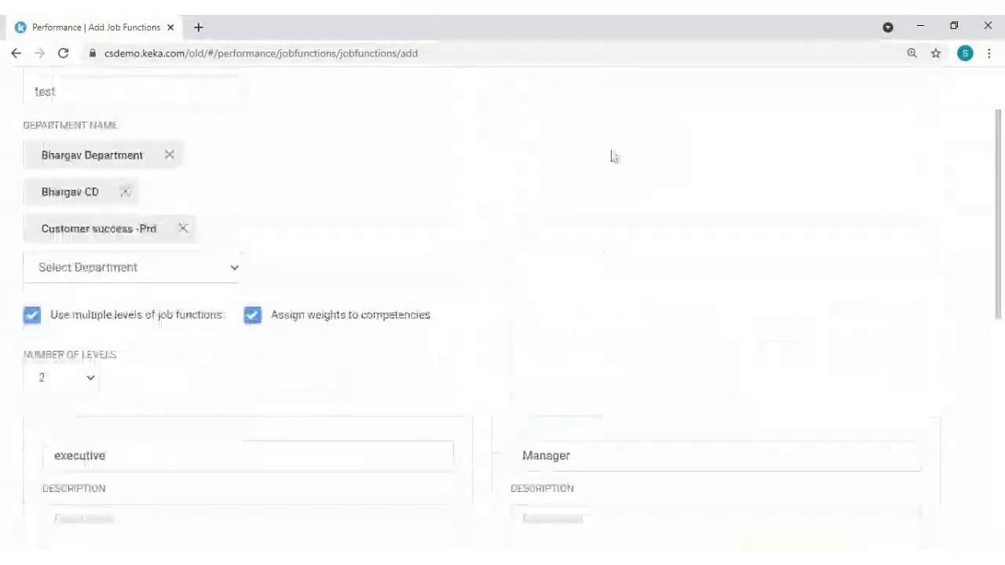
{"action": "left_click", "coordinate": [252, 315]}
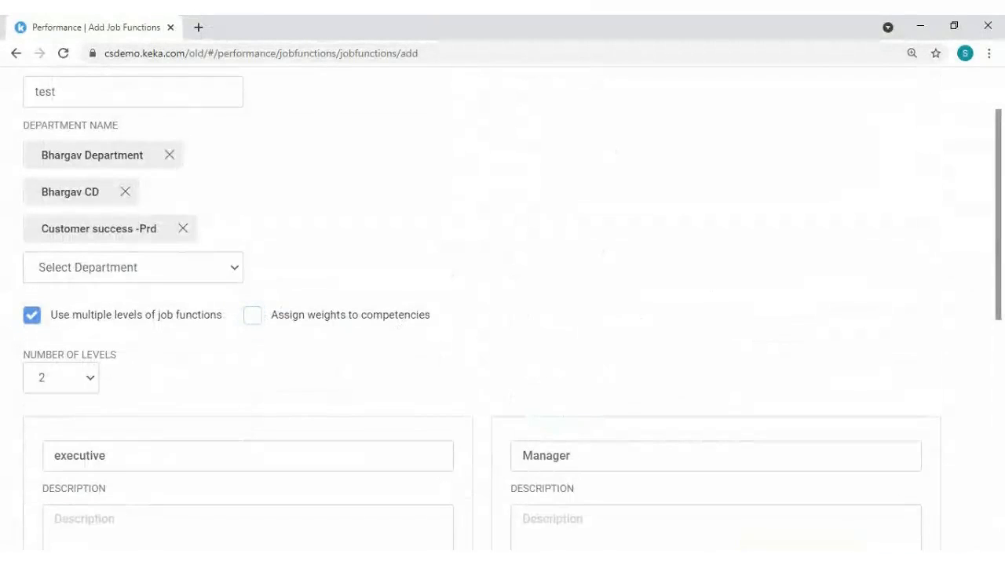
{"action": "scroll", "coordinate": [503, 314], "scroll_direction": "down", "scroll_amount": 8}
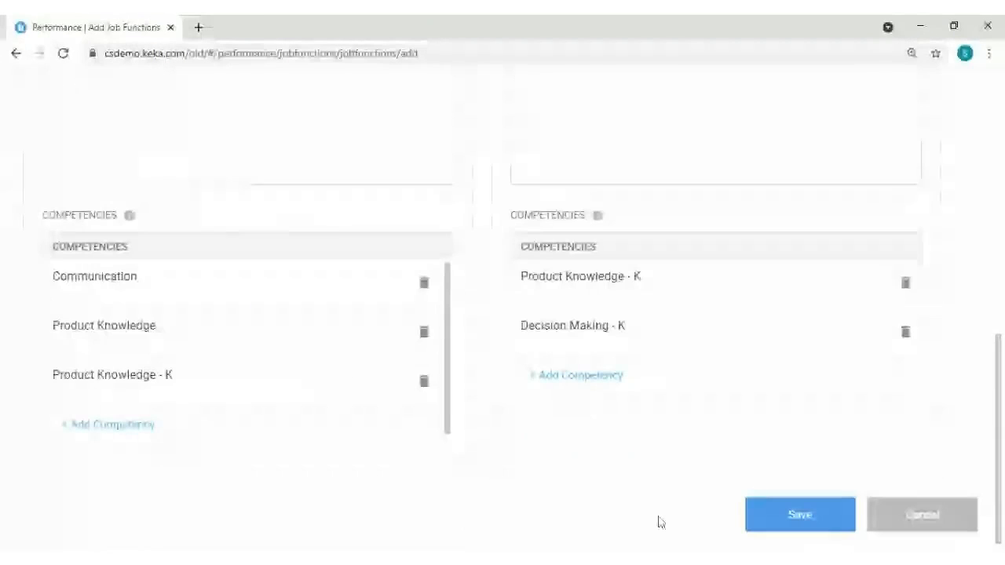
Step: Save the new job function with its two levels and return to the job functions overview
{"action": "left_click", "coordinate": [781, 520]}
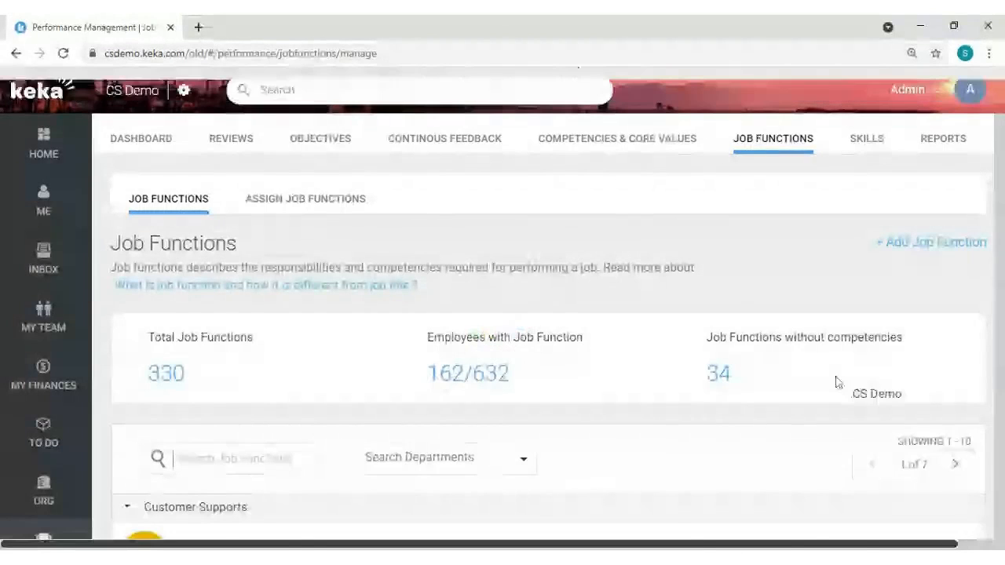
{"action": "scroll", "coordinate": [837, 382], "scroll_direction": "down", "scroll_amount": 1}
{"action": "scroll", "coordinate": [855, 382], "scroll_direction": "down", "scroll_amount": 1}
{"action": "scroll", "coordinate": [856, 382], "scroll_direction": "up", "scroll_amount": 1}
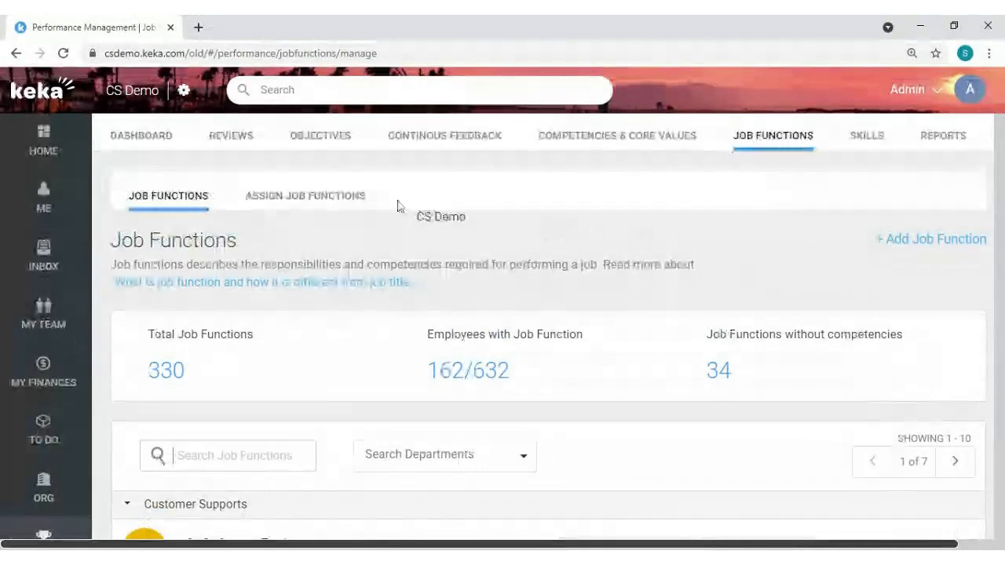
Step: Open the job function assignments for employees and show only employees without a job function
{"action": "left_click", "coordinate": [329, 201]}
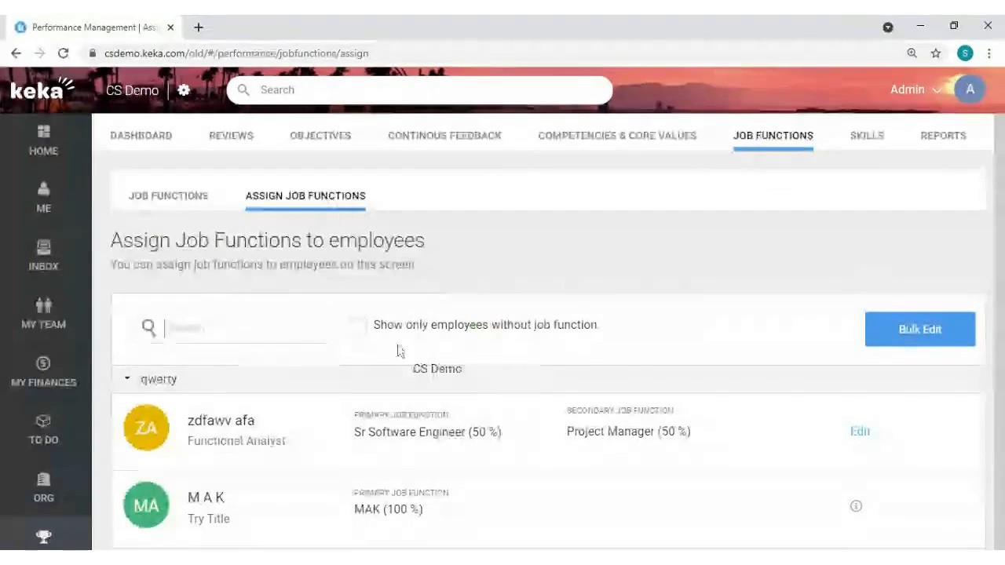
{"action": "left_click", "coordinate": [357, 328]}
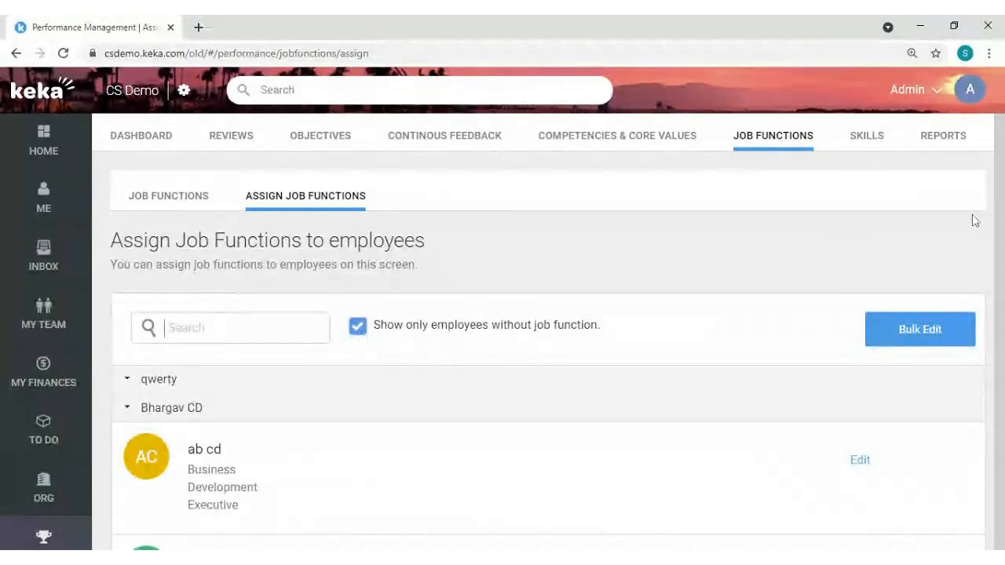
{"action": "scroll", "coordinate": [672, 434], "scroll_direction": "down", "scroll_amount": 1}
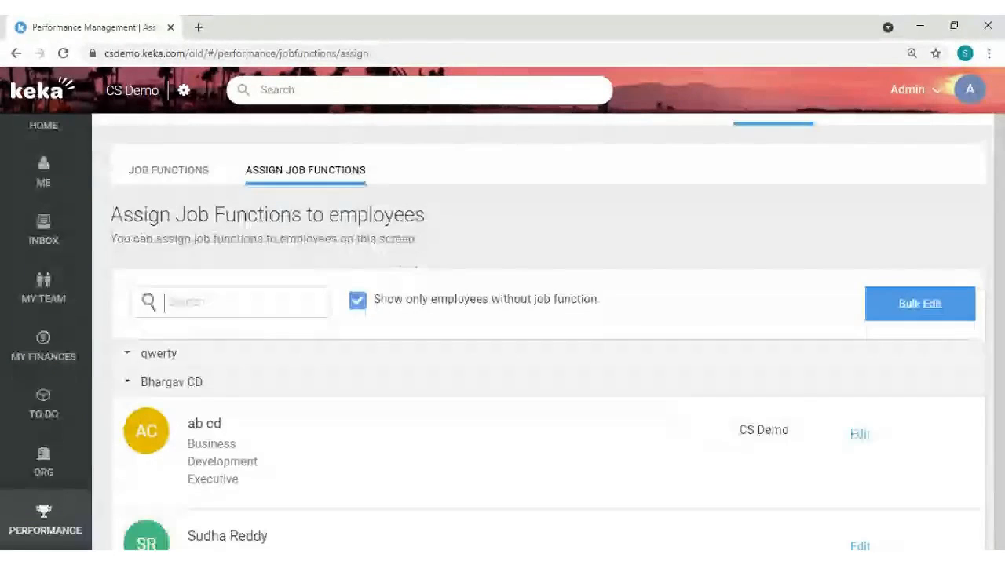
{"action": "scroll", "coordinate": [872, 303], "scroll_direction": "down", "scroll_amount": 3}
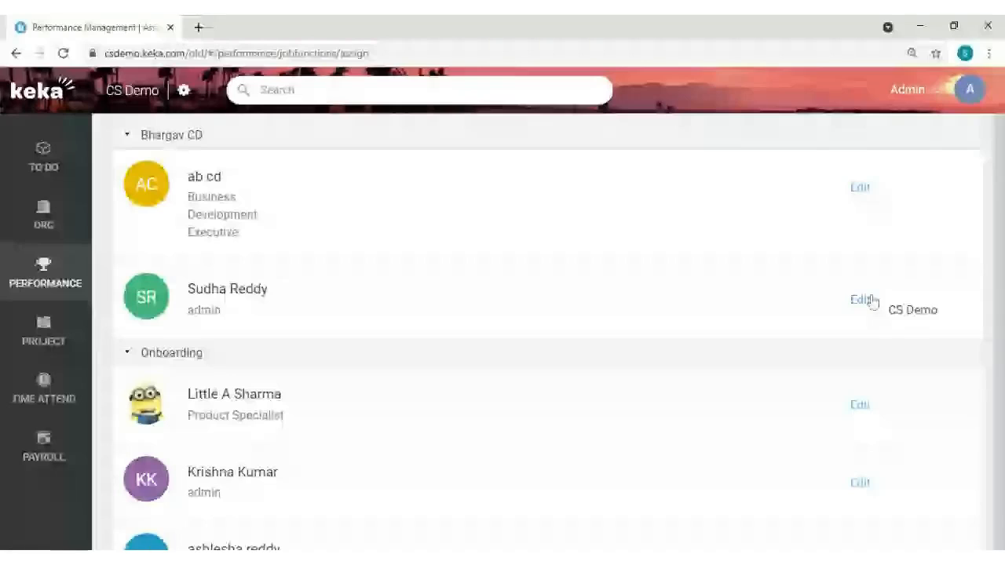
Step: Edit the assignment of the admin employee above the Onboarding group, choosing Technical 2 as primary job function with a weightage of 80
{"action": "left_click", "coordinate": [870, 302]}
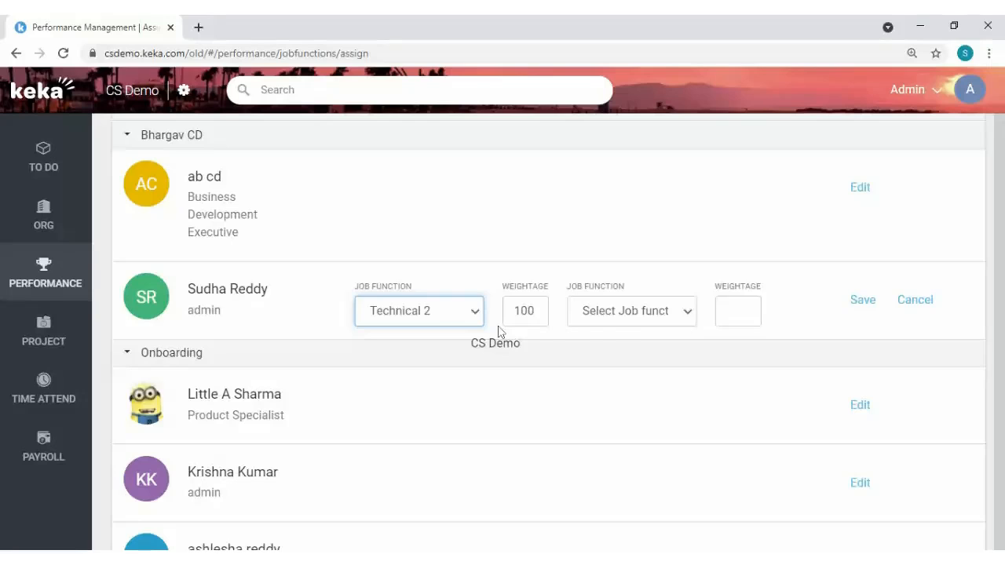
{"action": "left_click", "coordinate": [539, 315]}
{"action": "key", "text": "BackSpace"}
{"action": "key", "text": "BackSpace"}
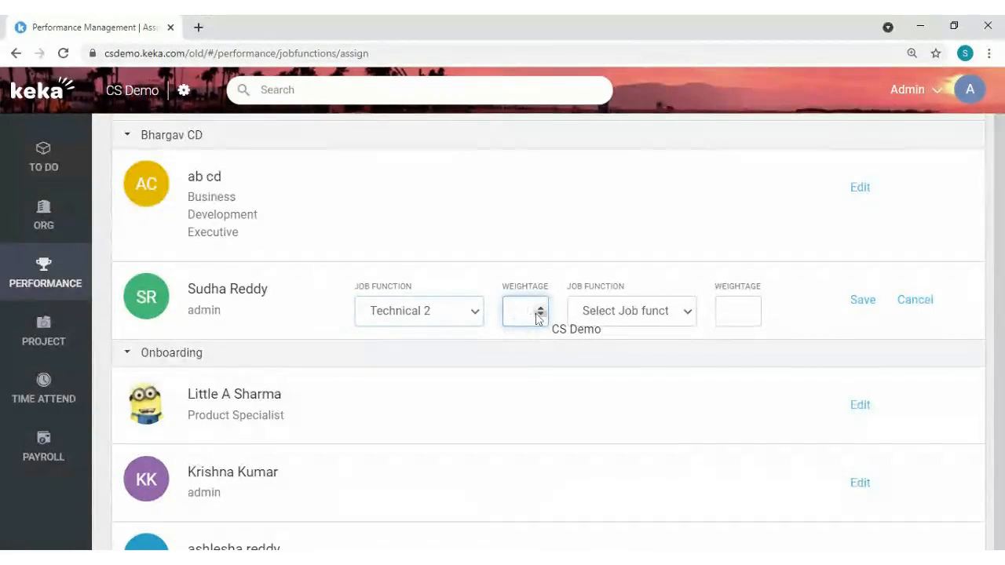
{"action": "type", "text": "80"}
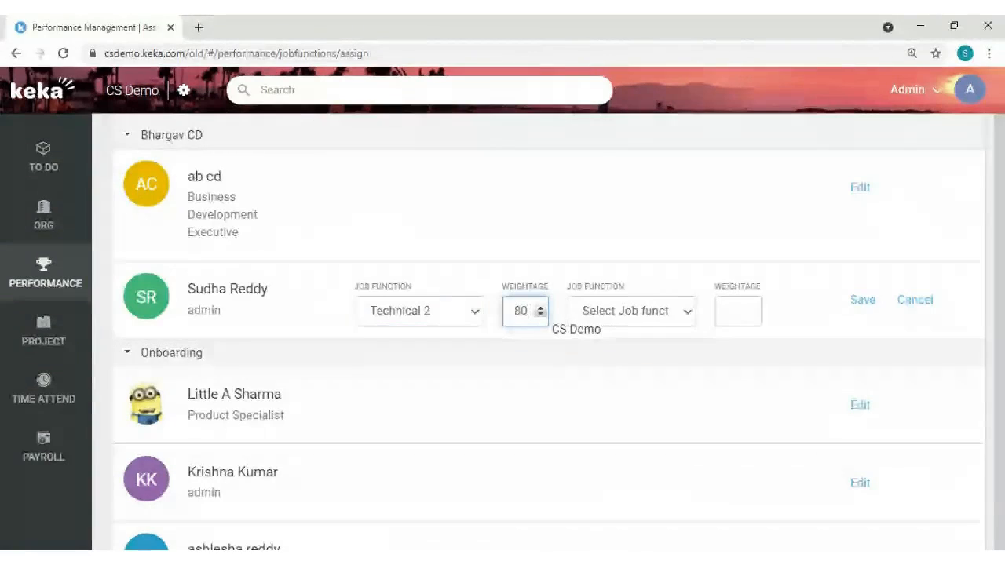
Step: Choose a secondary job function with a weightage of 20 for the admin employee and save the assignment
{"action": "left_click", "coordinate": [623, 318]}
{"action": "left_click", "coordinate": [632, 222]}
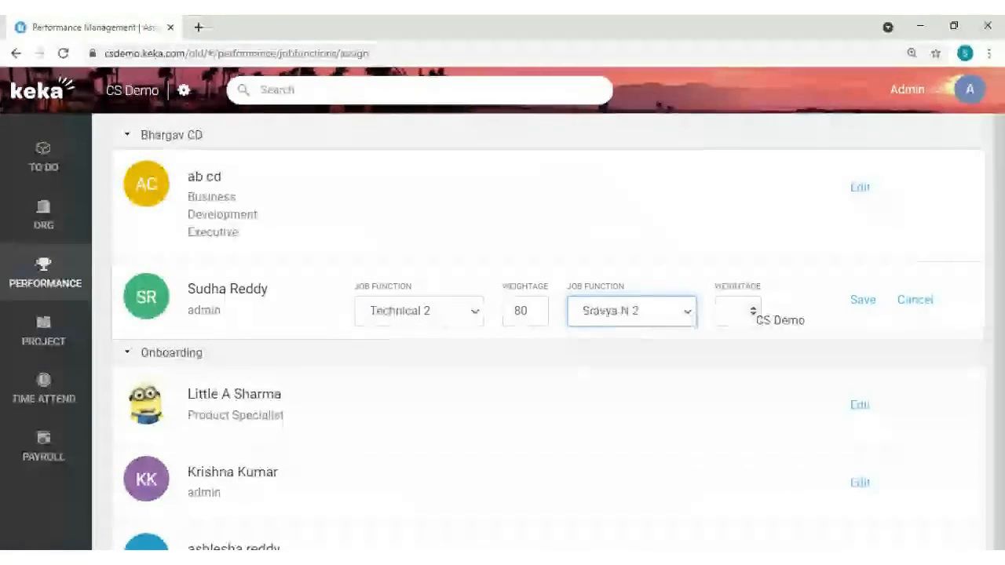
{"action": "left_click", "coordinate": [733, 312]}
{"action": "type", "text": "20"}
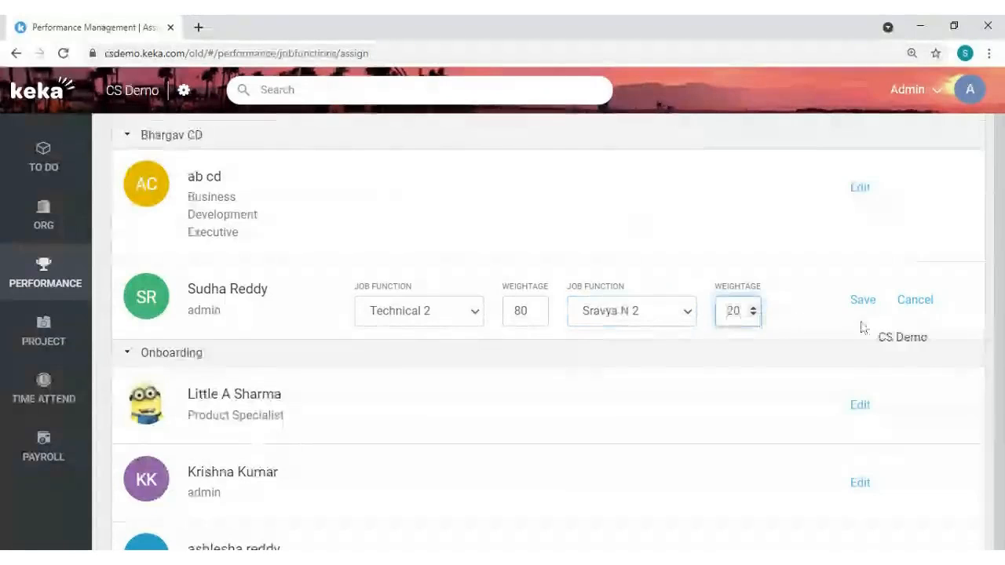
{"action": "left_click", "coordinate": [860, 307]}
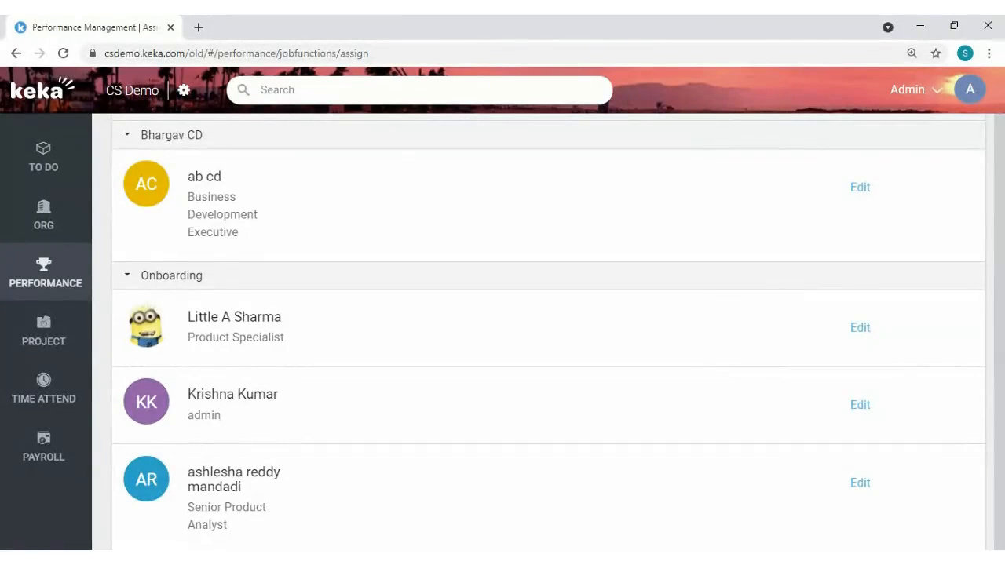
Step: Open a blank job function form from the job functions overview, examine its fields and close it without saving
{"action": "scroll", "coordinate": [982, 214], "scroll_direction": "down", "scroll_amount": 1}
{"action": "scroll", "coordinate": [980, 213], "scroll_direction": "up", "scroll_amount": 5}
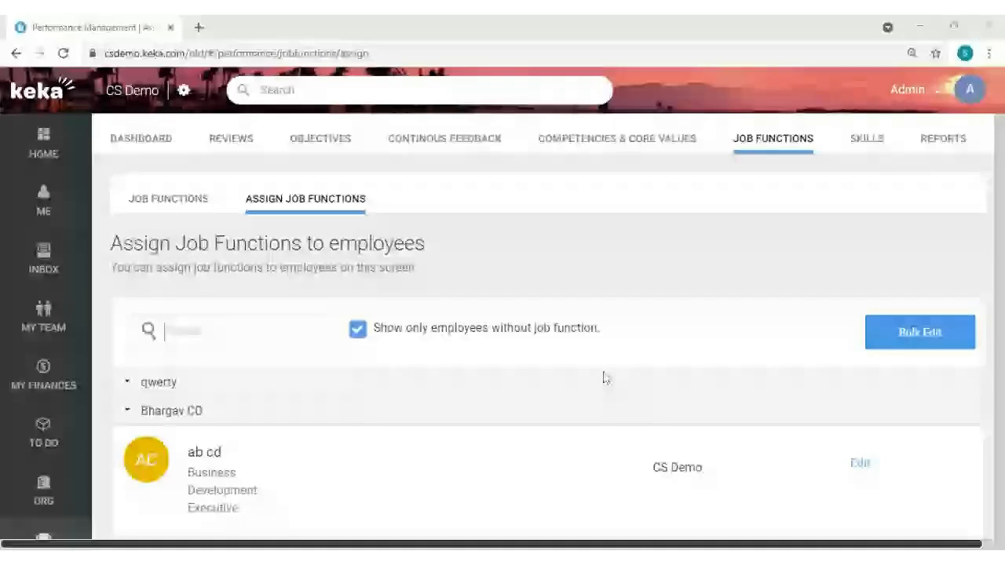
{"action": "left_click", "coordinate": [171, 203]}
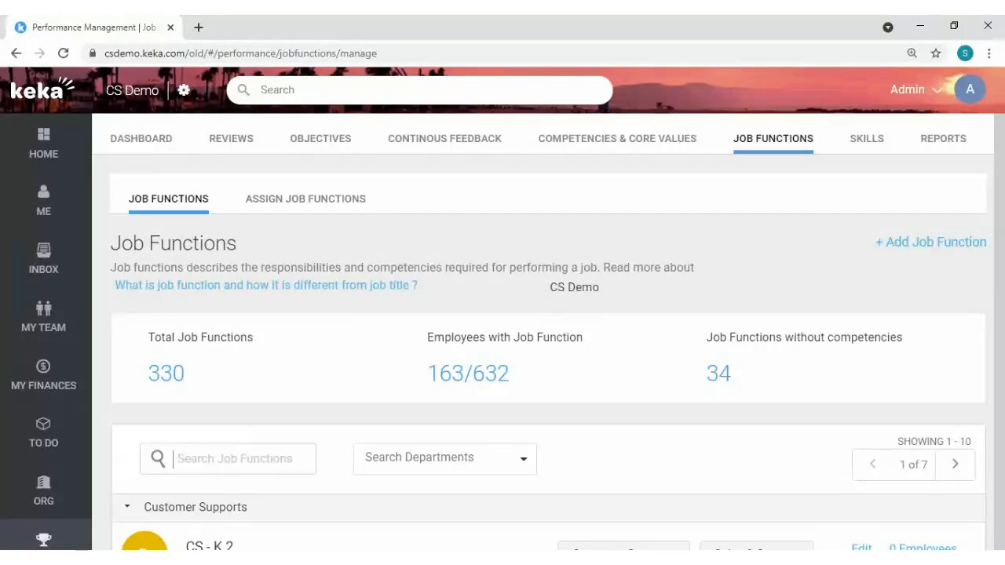
{"action": "left_click", "coordinate": [926, 245]}
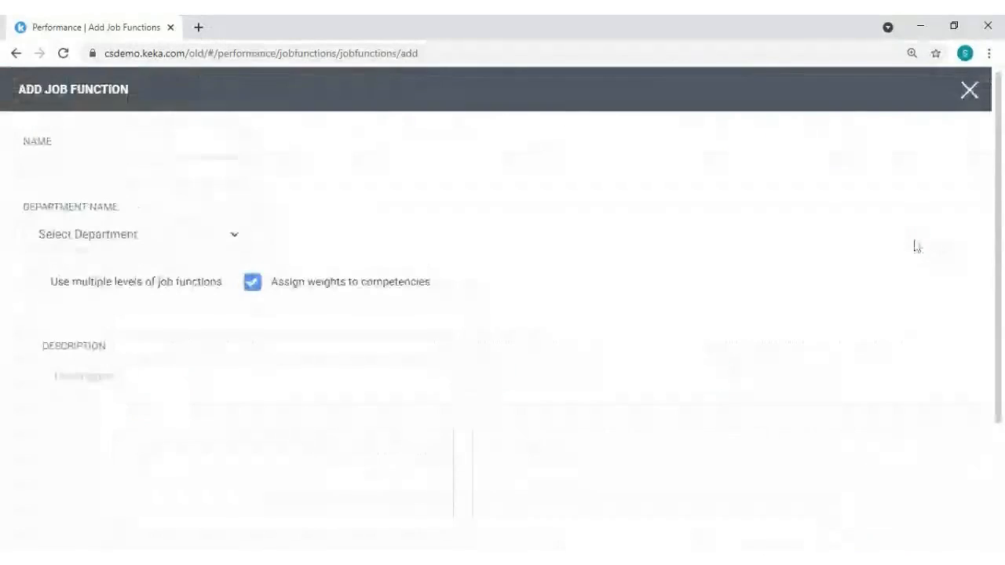
{"action": "scroll", "coordinate": [873, 319], "scroll_direction": "down", "scroll_amount": 1}
{"action": "scroll", "coordinate": [502, 314], "scroll_direction": "down", "scroll_amount": 2}
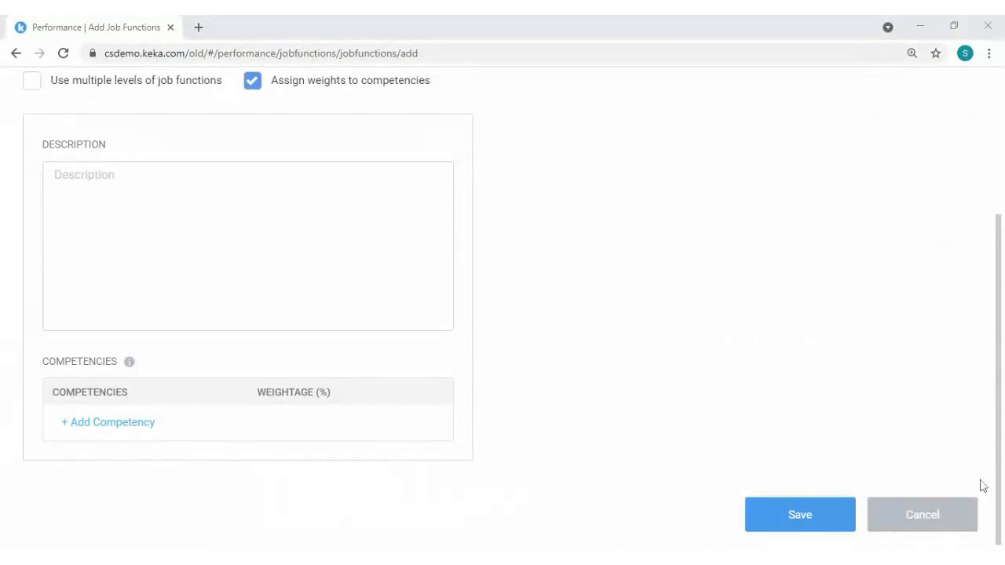
{"action": "scroll", "coordinate": [503, 314], "scroll_direction": "up", "scroll_amount": 2}
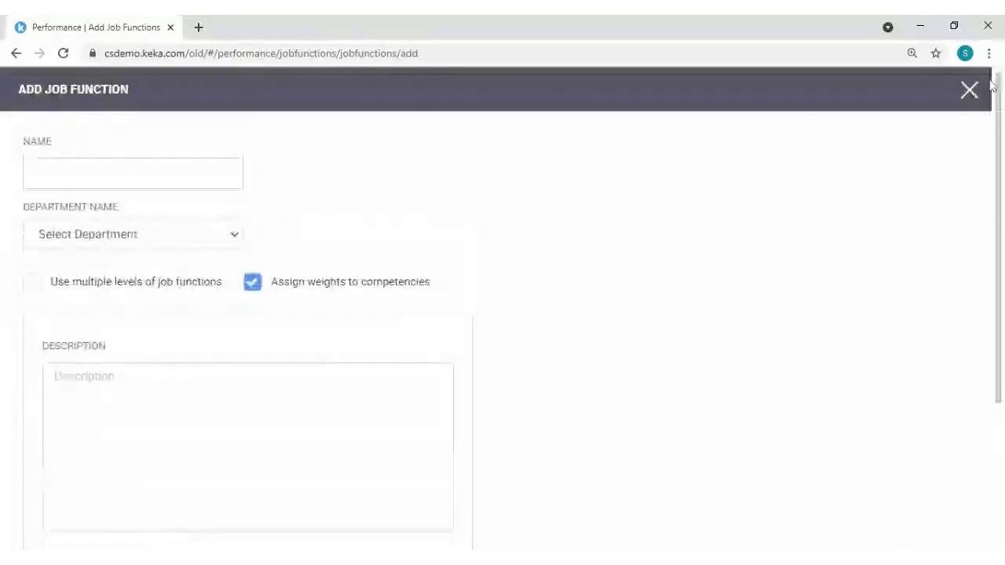
{"action": "left_click", "coordinate": [971, 90]}
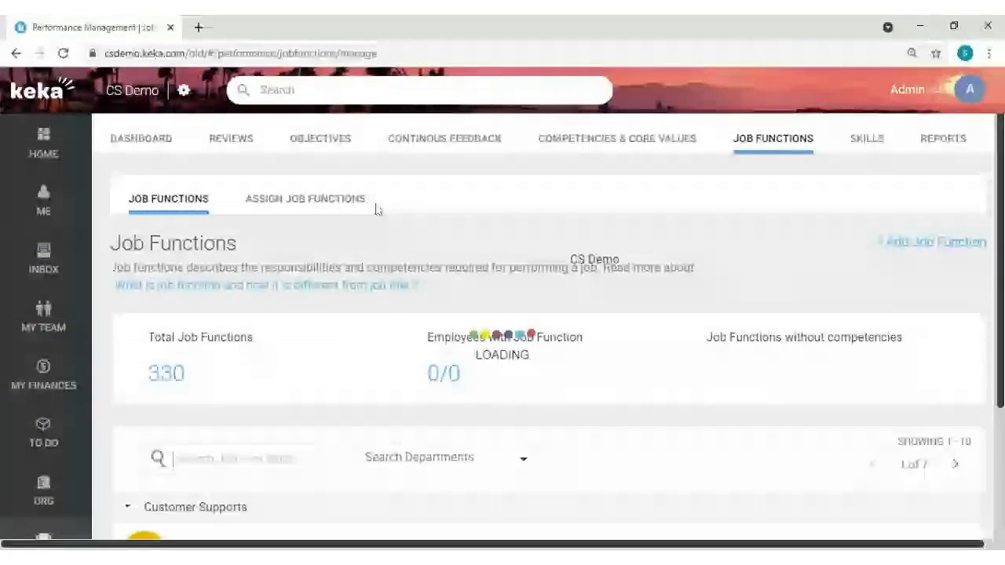
Step: Return to the employee job function assignments and filter the list to employees without a job function again
{"action": "left_click", "coordinate": [357, 208]}
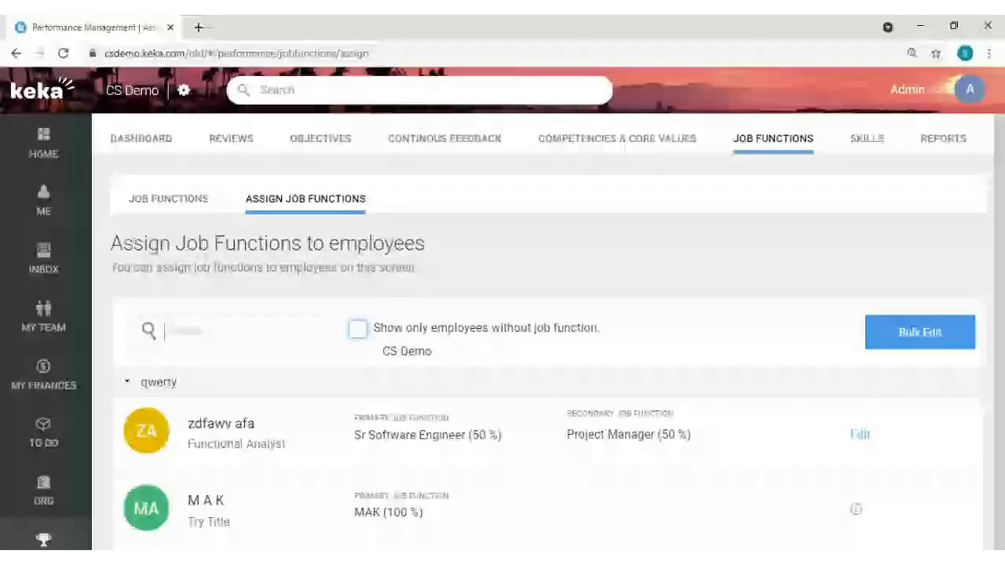
{"action": "left_click", "coordinate": [358, 329]}
{"action": "scroll", "coordinate": [714, 382], "scroll_direction": "down", "scroll_amount": 1}
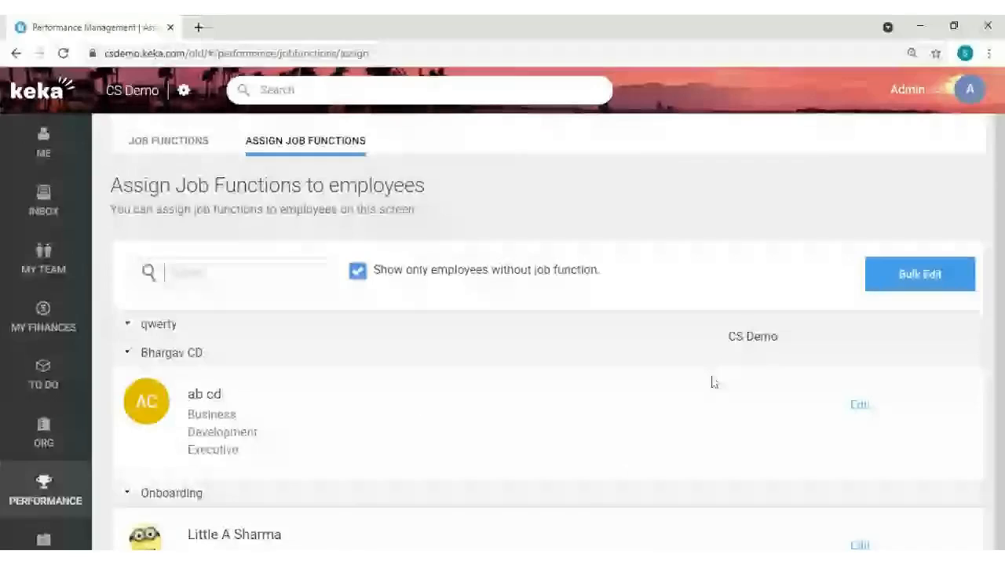
{"action": "scroll", "coordinate": [713, 383], "scroll_direction": "down", "scroll_amount": 1}
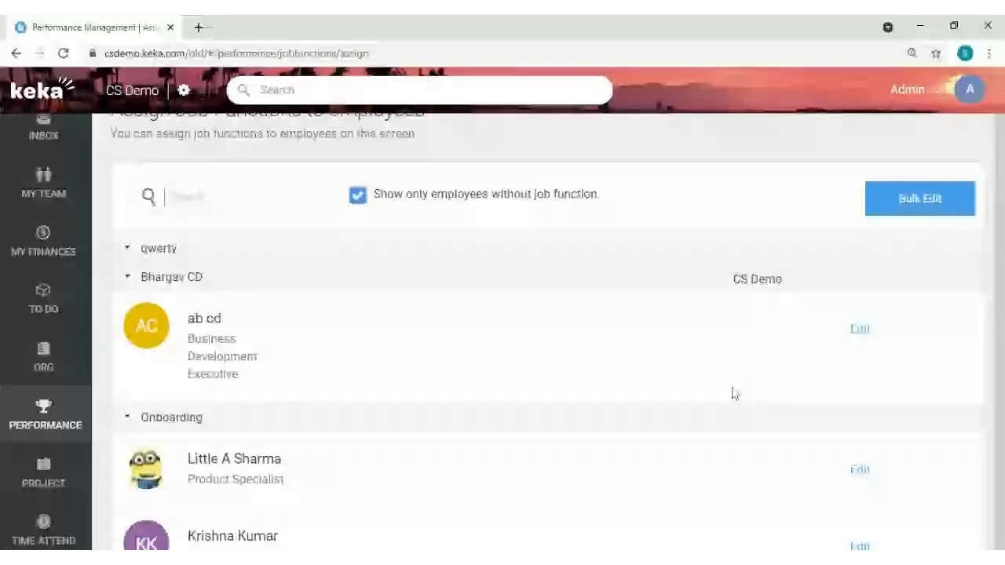
Step: Edit the assignment of the Product Specialist in Onboarding, choosing Technical 2 as primary job function with a weightage of 80
{"action": "left_click", "coordinate": [860, 472]}
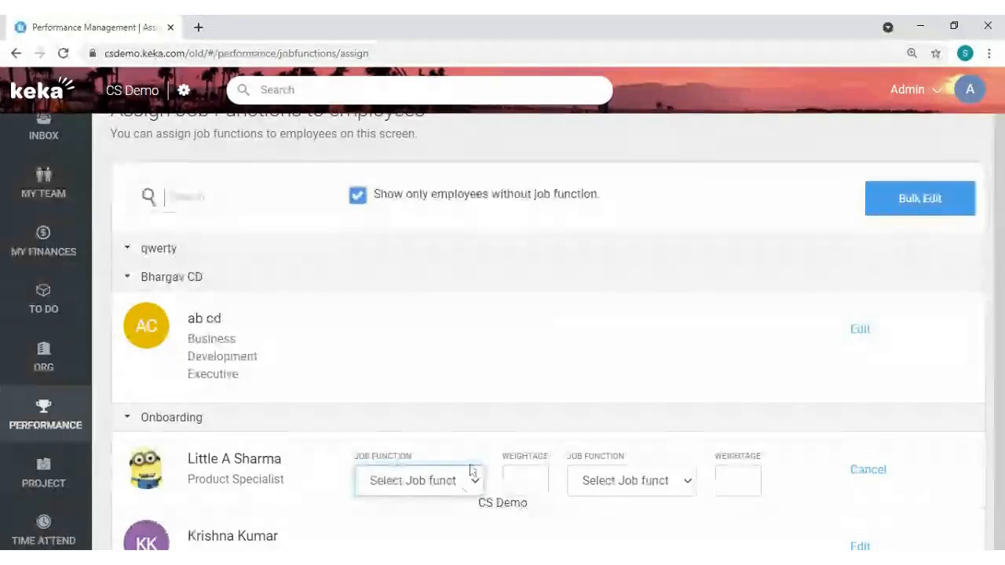
{"action": "left_click", "coordinate": [417, 317]}
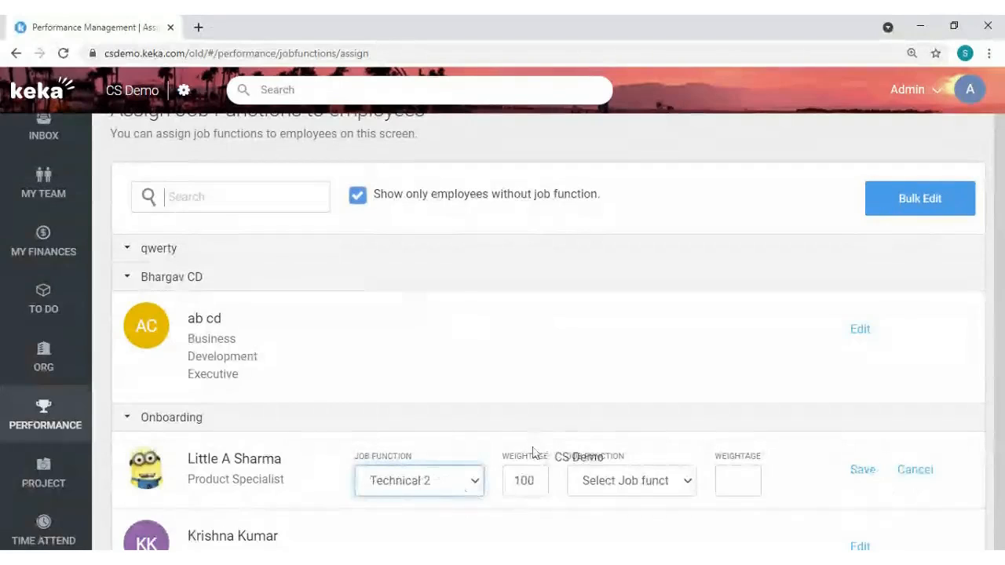
{"action": "left_click", "coordinate": [540, 486]}
{"action": "key", "text": "BackSpace"}
{"action": "key", "text": "BackSpace"}
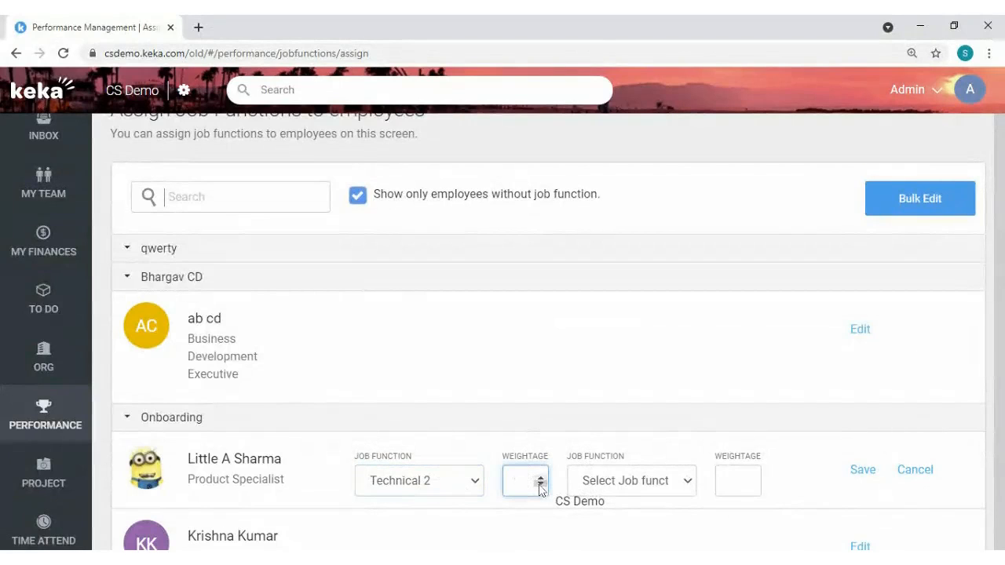
{"action": "type", "text": "80"}
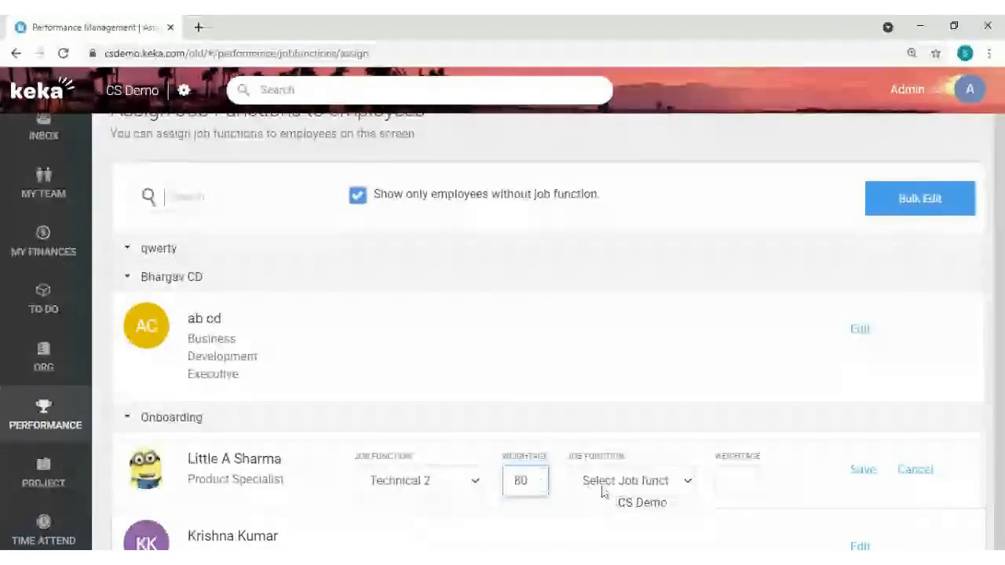
Step: Choose a secondary job function with a weightage of 20 for the Product Specialist and save the assignment
{"action": "left_click", "coordinate": [602, 492]}
{"action": "left_click", "coordinate": [624, 380]}
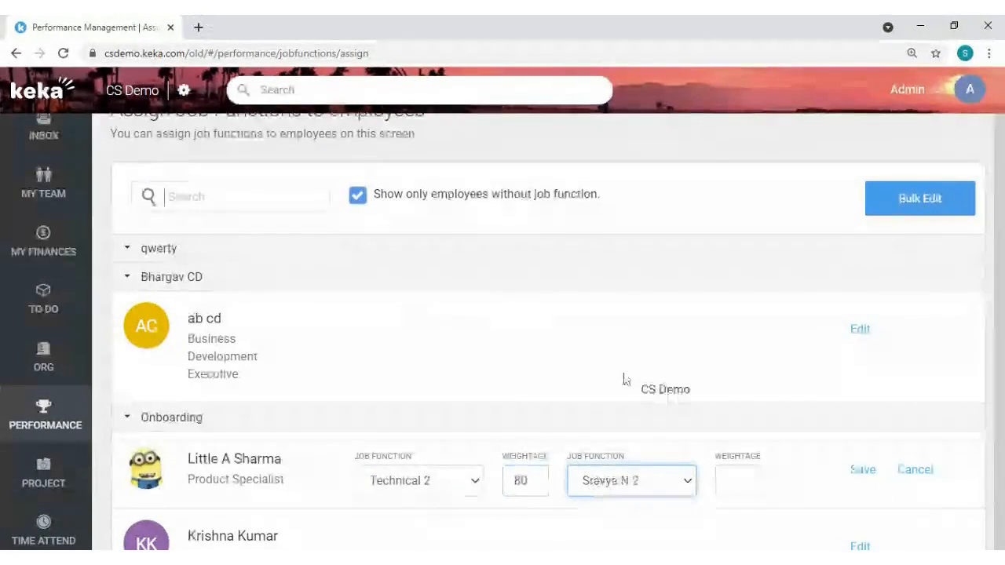
{"action": "left_click", "coordinate": [737, 483]}
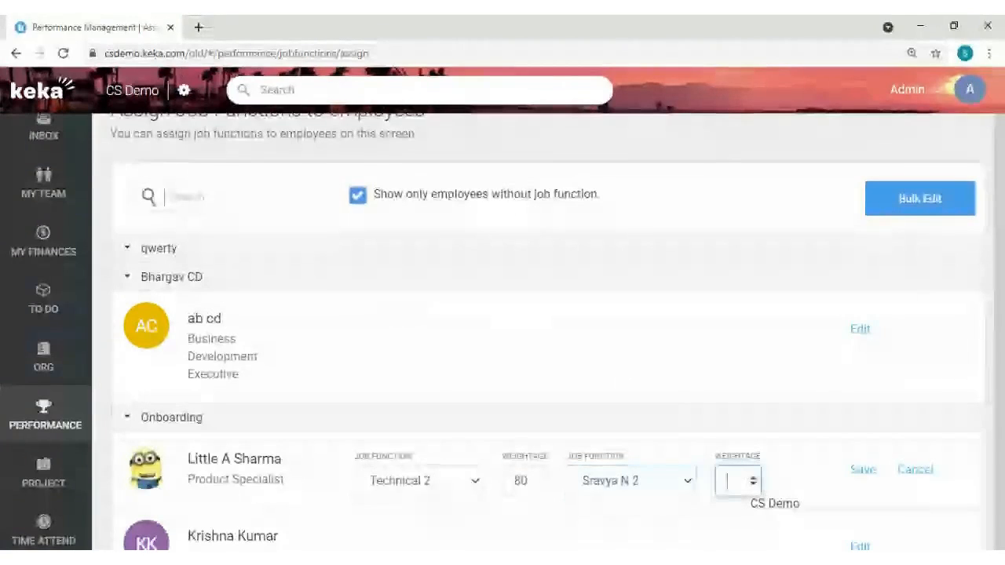
{"action": "type", "text": "20"}
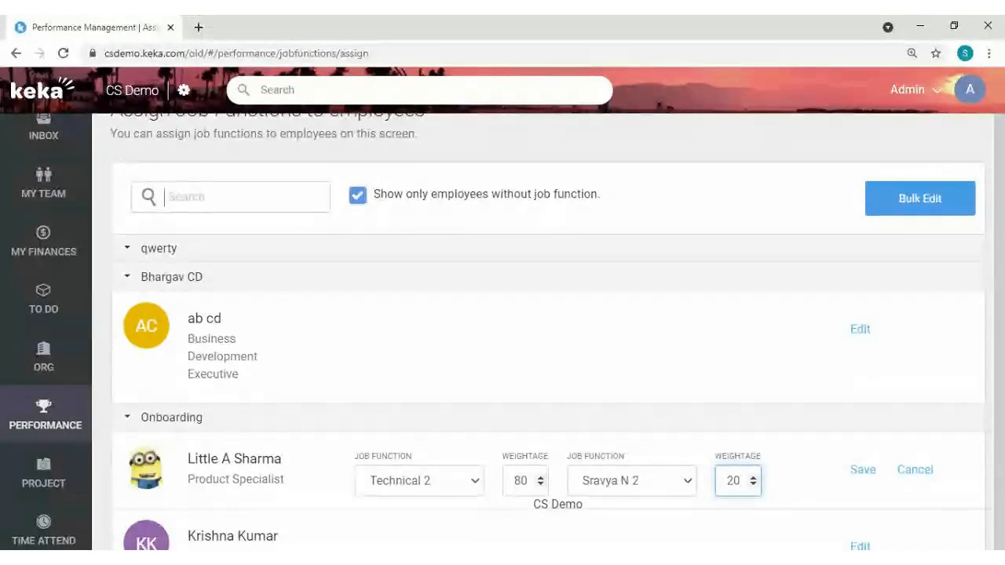
{"action": "left_click", "coordinate": [858, 472]}
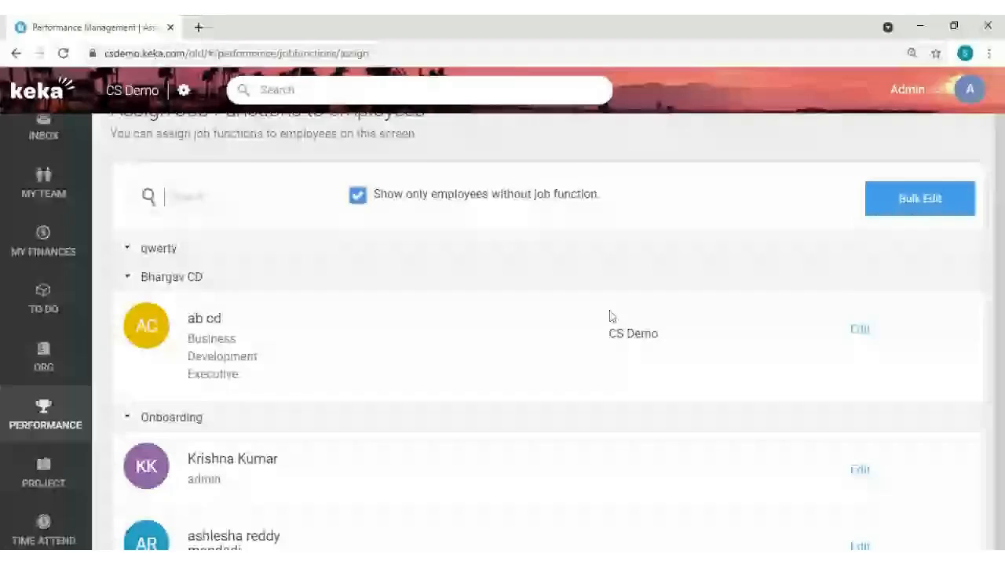
Step: Keep waiting for the unresponsive page, and open bulk editing of job functions for the filtered employees
{"action": "scroll", "coordinate": [610, 317], "scroll_direction": "down", "scroll_amount": 5}
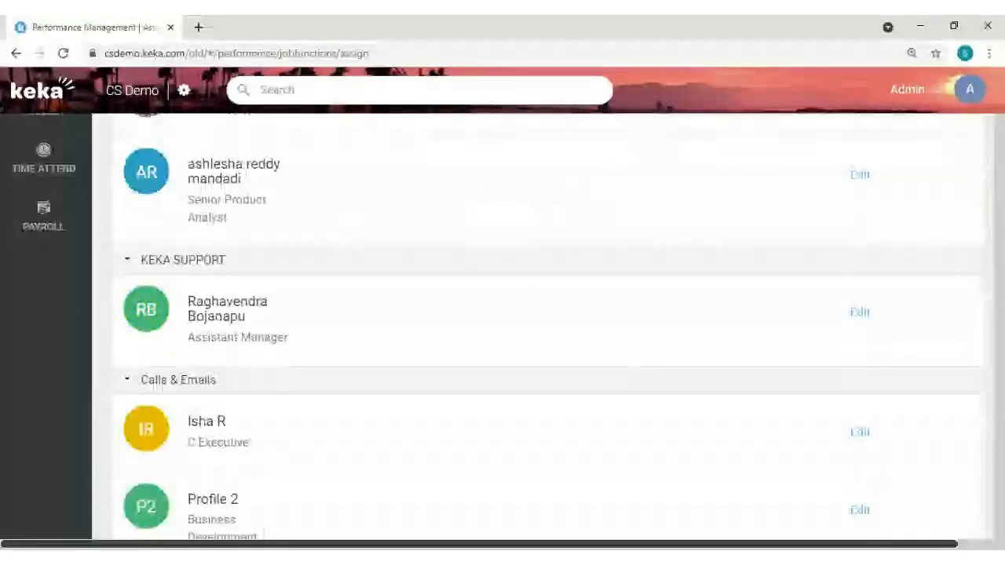
{"action": "scroll", "coordinate": [573, 251], "scroll_direction": "up", "scroll_amount": 5}
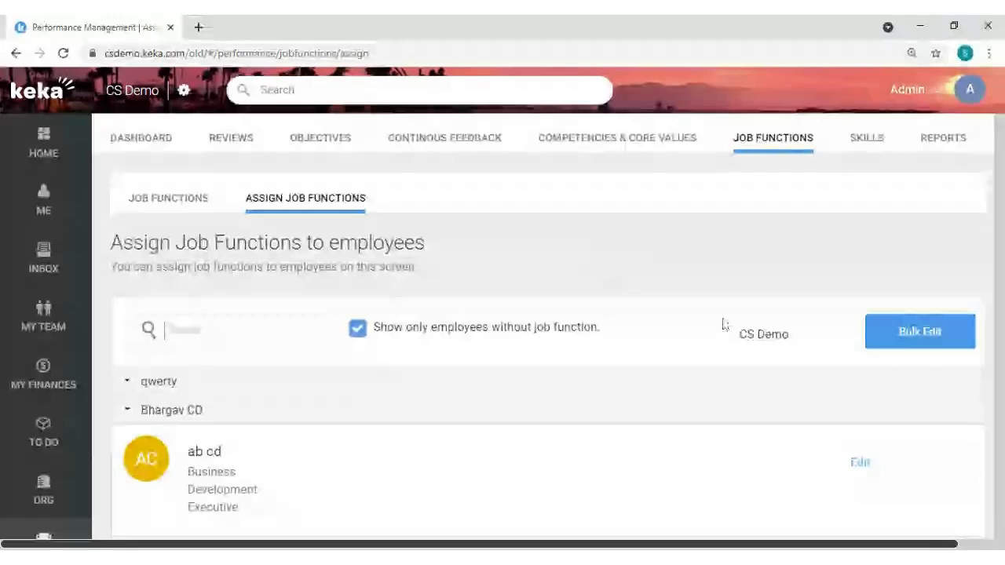
{"action": "scroll", "coordinate": [725, 325], "scroll_direction": "down", "scroll_amount": 1}
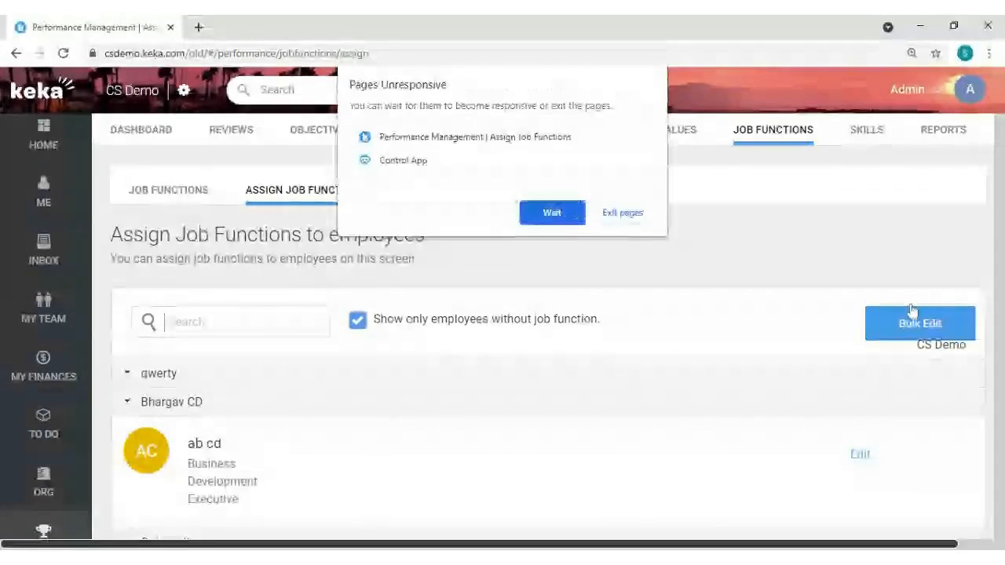
{"action": "left_click", "coordinate": [553, 202]}
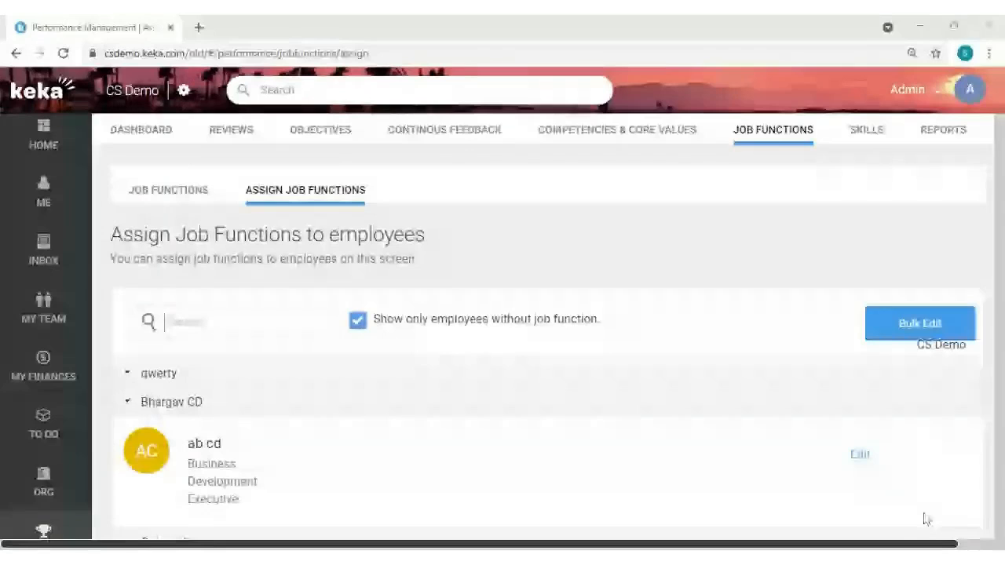
{"action": "left_click", "coordinate": [907, 333]}
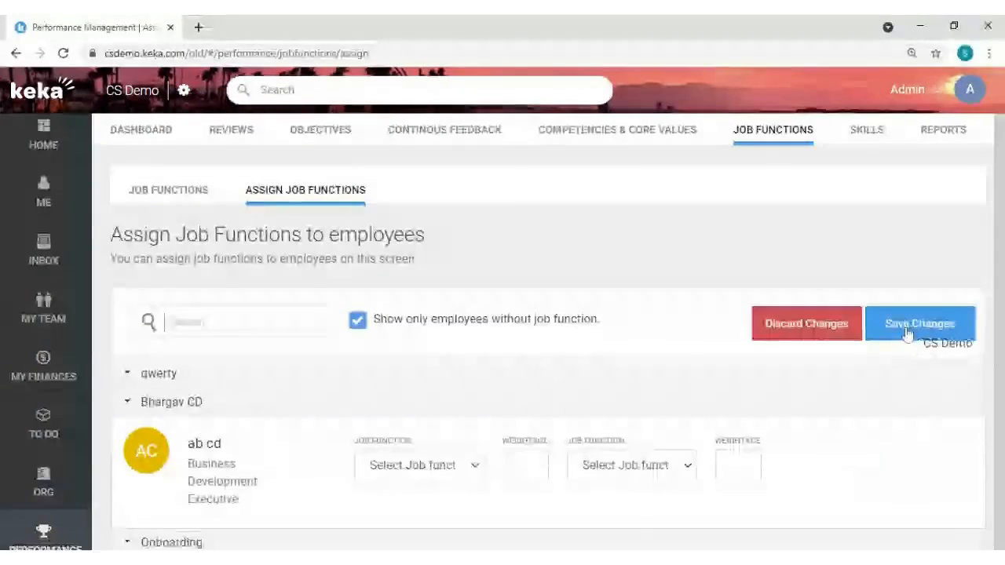
{"action": "scroll", "coordinate": [294, 461], "scroll_direction": "down", "scroll_amount": 3}
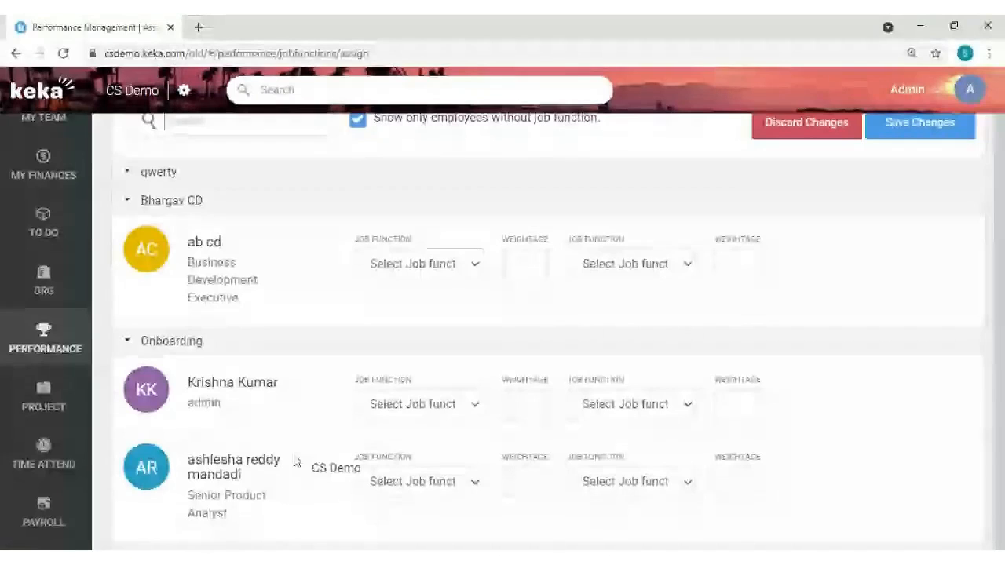
Step: Look through the employees' job function and weightage fields in bulk editing, and discard the bulk changes
{"action": "scroll", "coordinate": [294, 461], "scroll_direction": "down", "scroll_amount": 1}
{"action": "scroll", "coordinate": [295, 461], "scroll_direction": "down", "scroll_amount": 1}
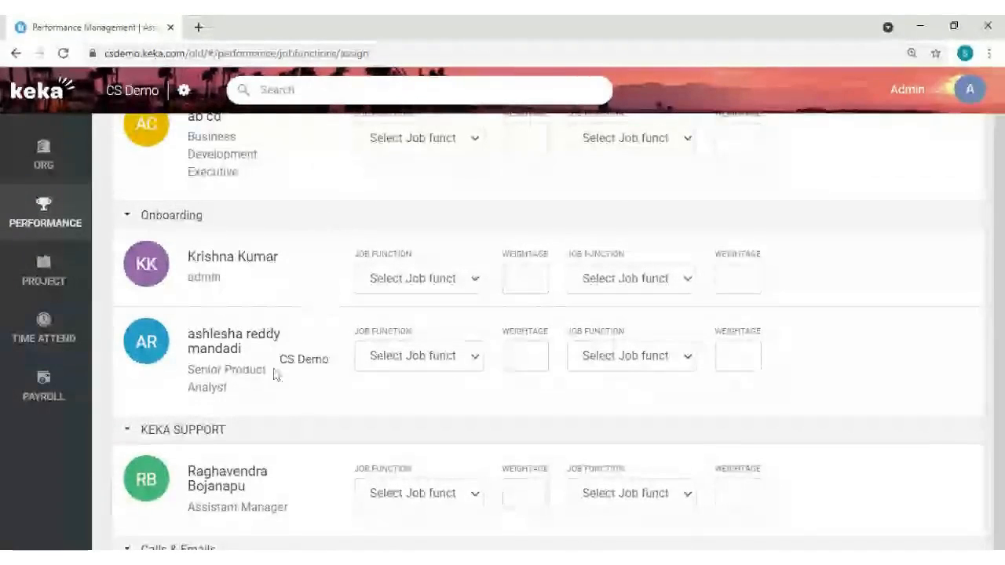
{"action": "left_click", "coordinate": [476, 285]}
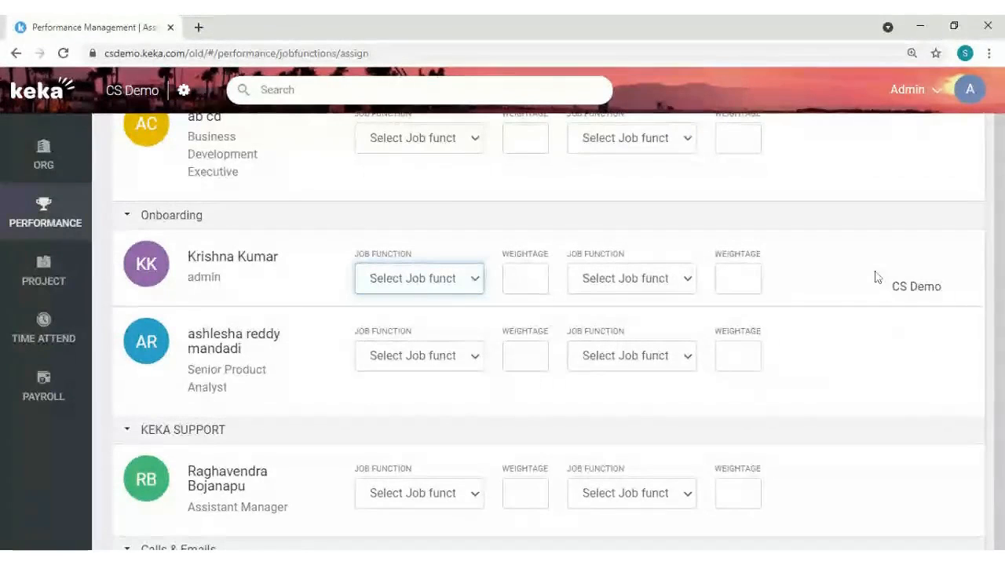
{"action": "scroll", "coordinate": [878, 277], "scroll_direction": "up", "scroll_amount": 4}
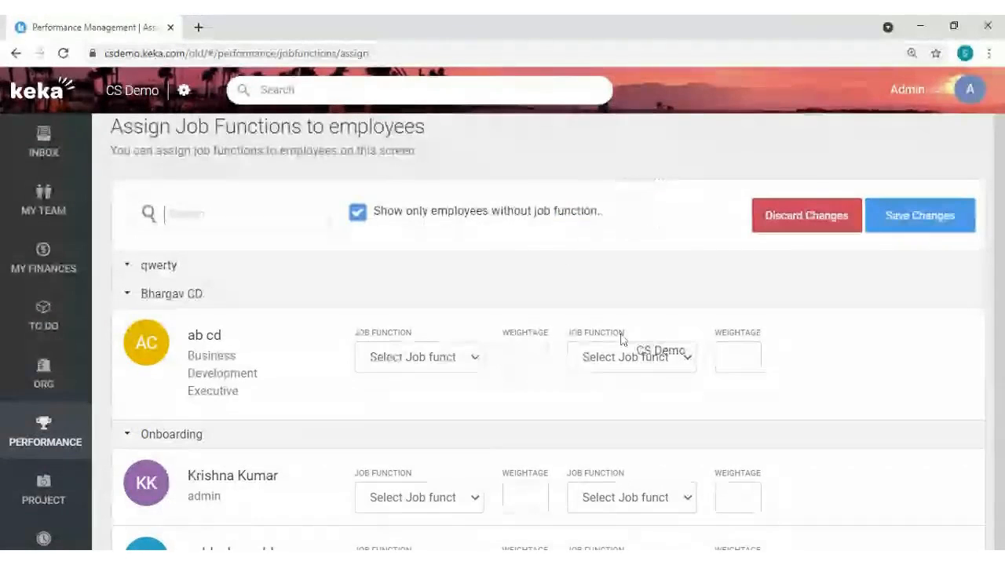
{"action": "scroll", "coordinate": [622, 341], "scroll_direction": "down", "scroll_amount": 1}
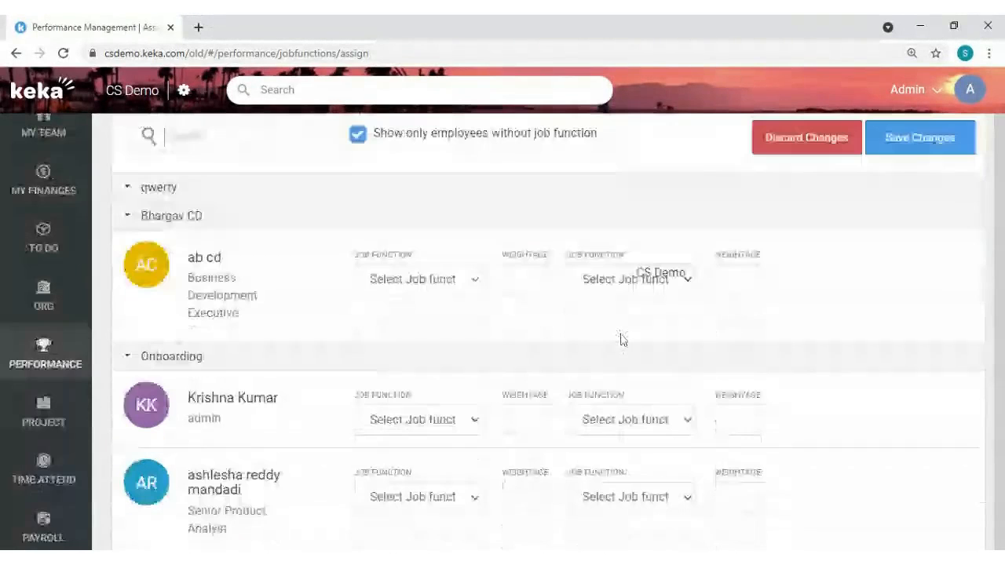
{"action": "scroll", "coordinate": [622, 339], "scroll_direction": "up", "scroll_amount": 2}
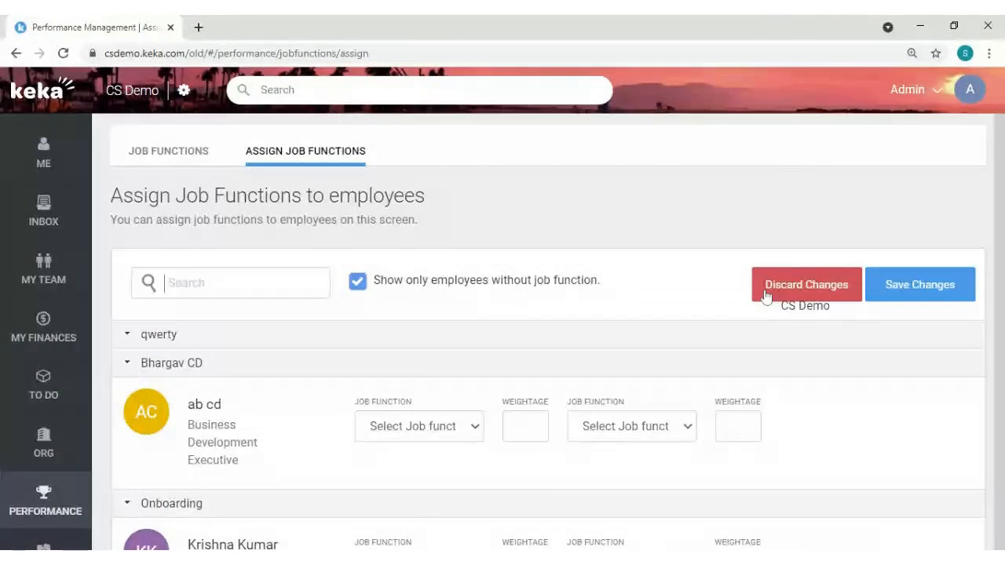
{"action": "left_click", "coordinate": [794, 285]}
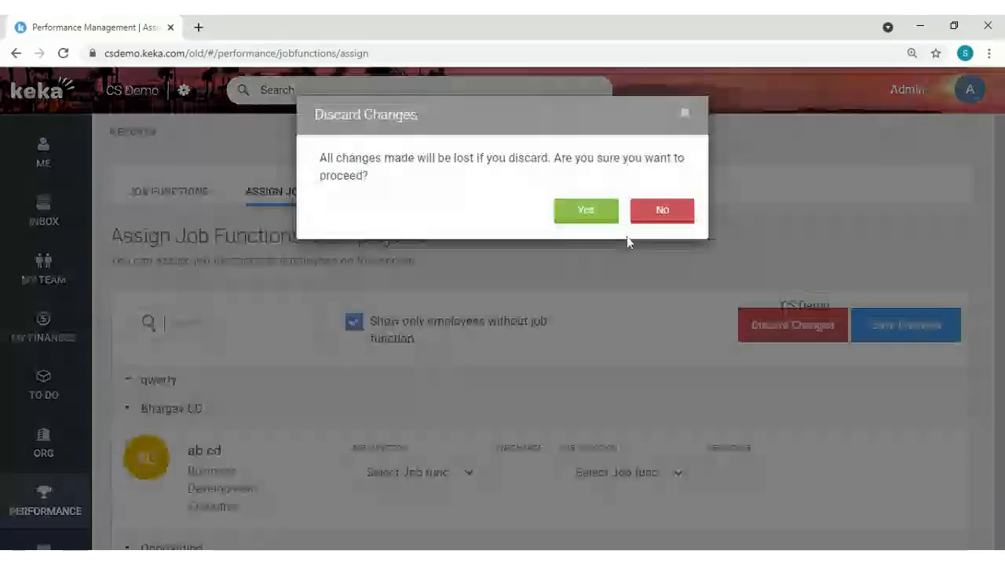
{"action": "left_click", "coordinate": [585, 216]}
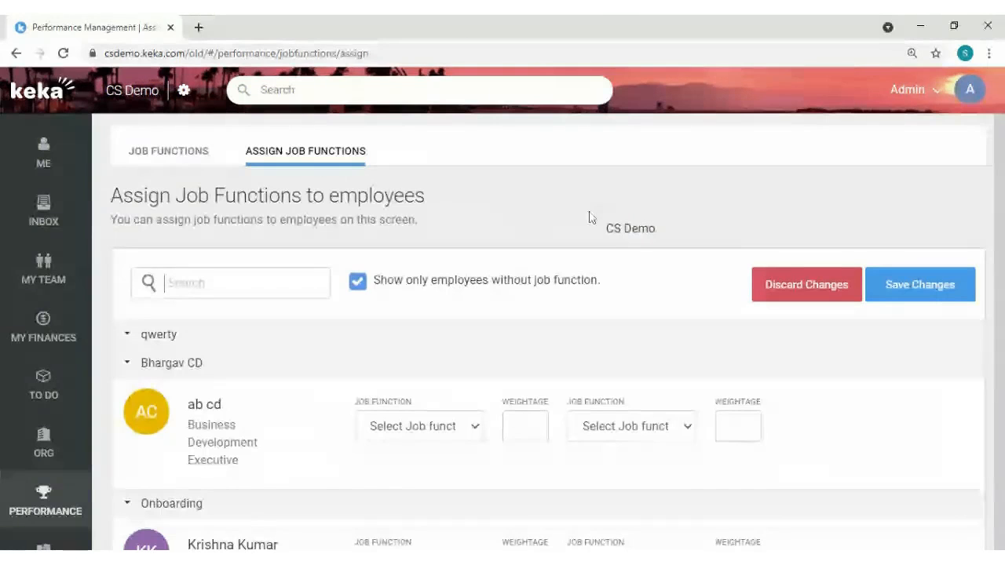
Step: Return from the employee assignments to the overview of all job functions
{"action": "scroll", "coordinate": [592, 218], "scroll_direction": "down", "scroll_amount": 1}
{"action": "scroll", "coordinate": [592, 218], "scroll_direction": "up", "scroll_amount": 1}
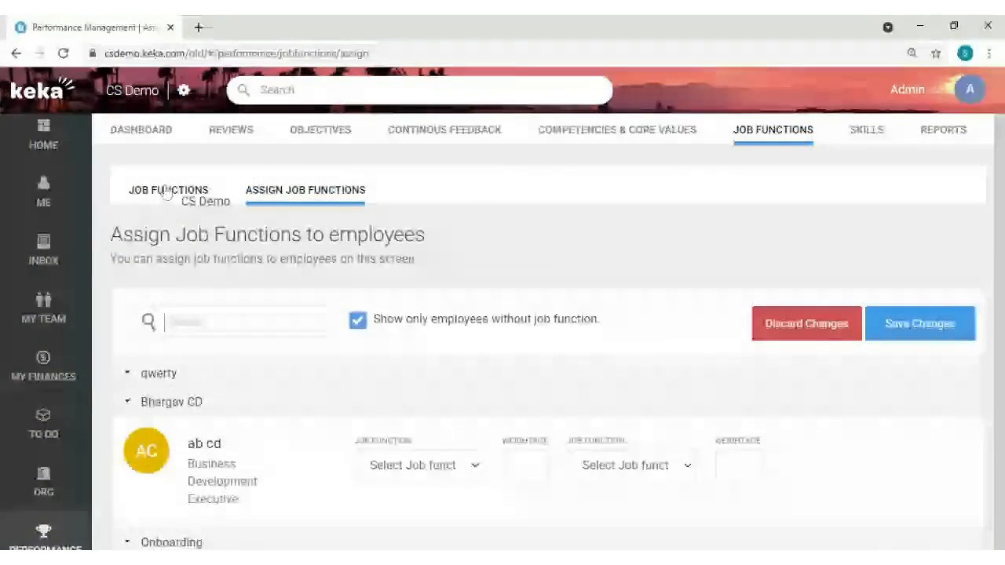
{"action": "left_click", "coordinate": [165, 194]}
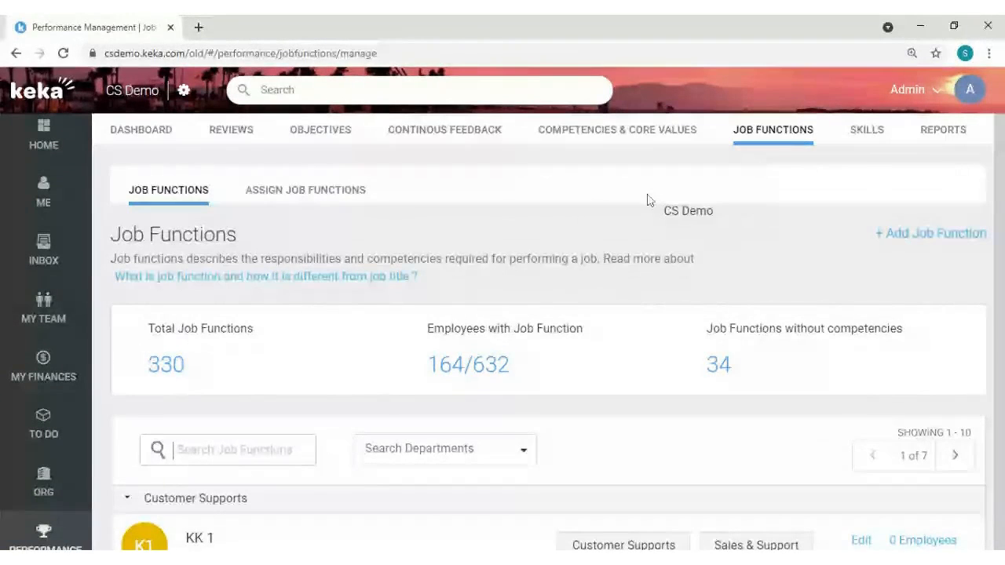
Step: Open the OKR settings of the Objectives section for changing and inspect the options offered under the OKR methodology
{"action": "left_click", "coordinate": [344, 138]}
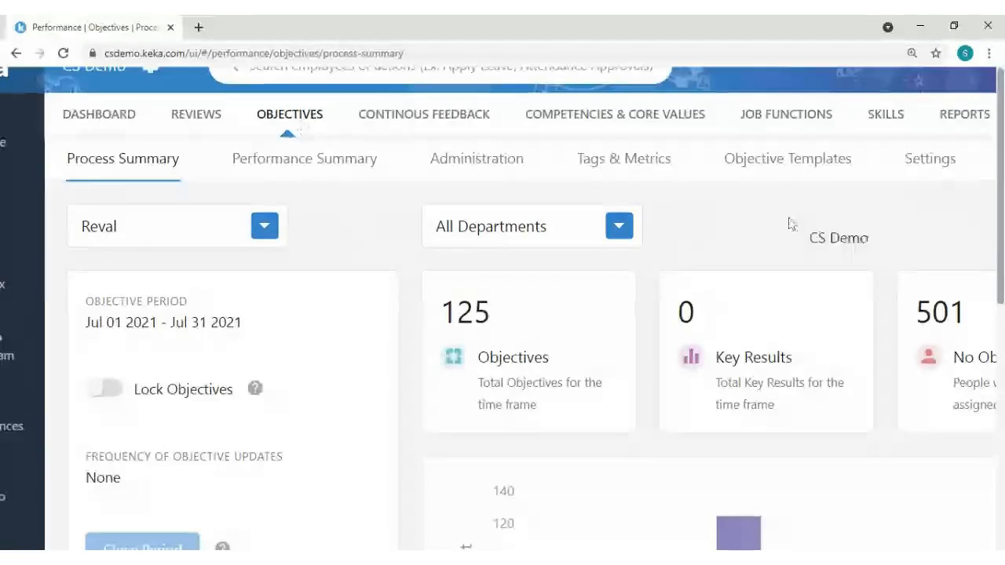
{"action": "left_click", "coordinate": [927, 160]}
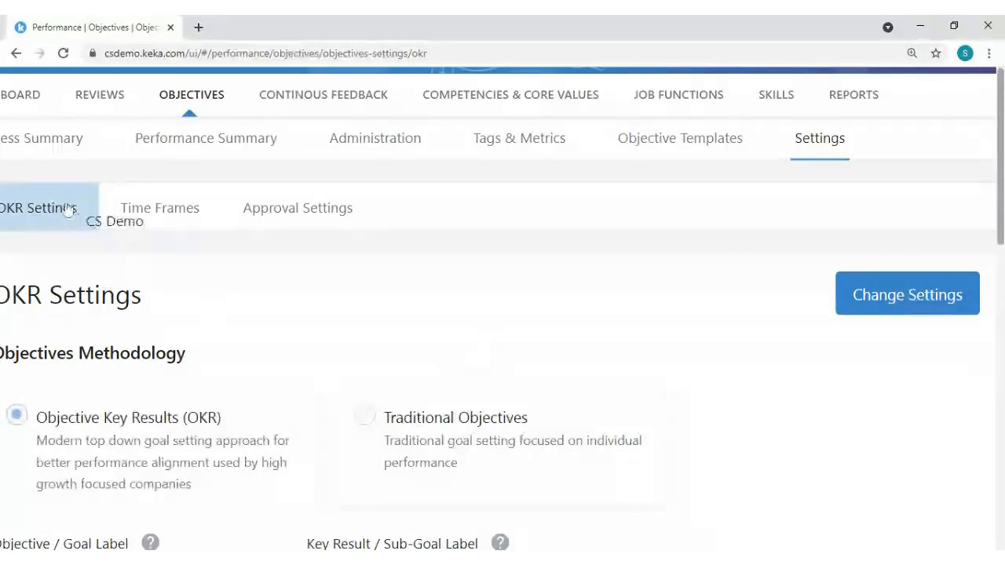
{"action": "scroll", "coordinate": [554, 386], "scroll_direction": "down", "scroll_amount": 2}
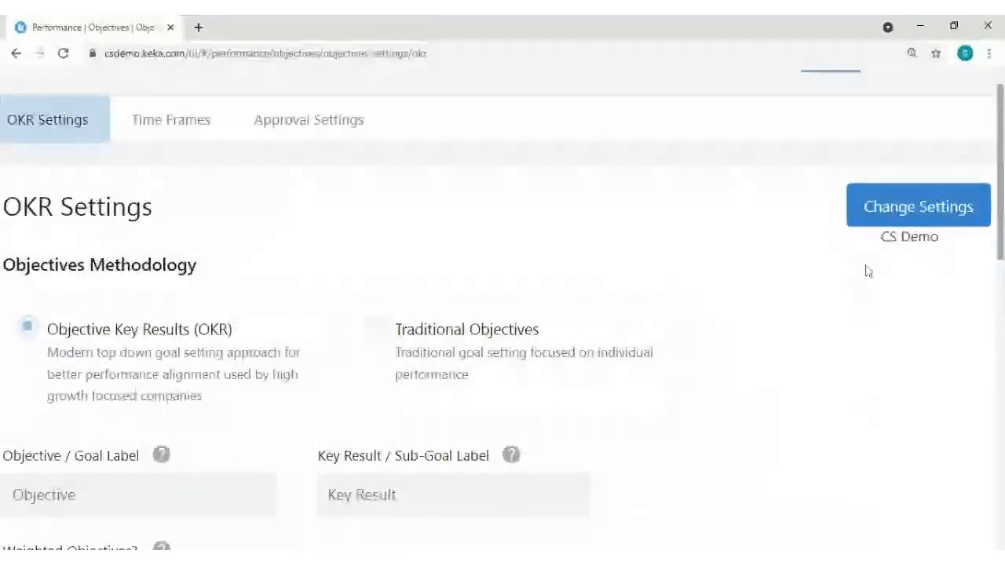
{"action": "left_click", "coordinate": [893, 224]}
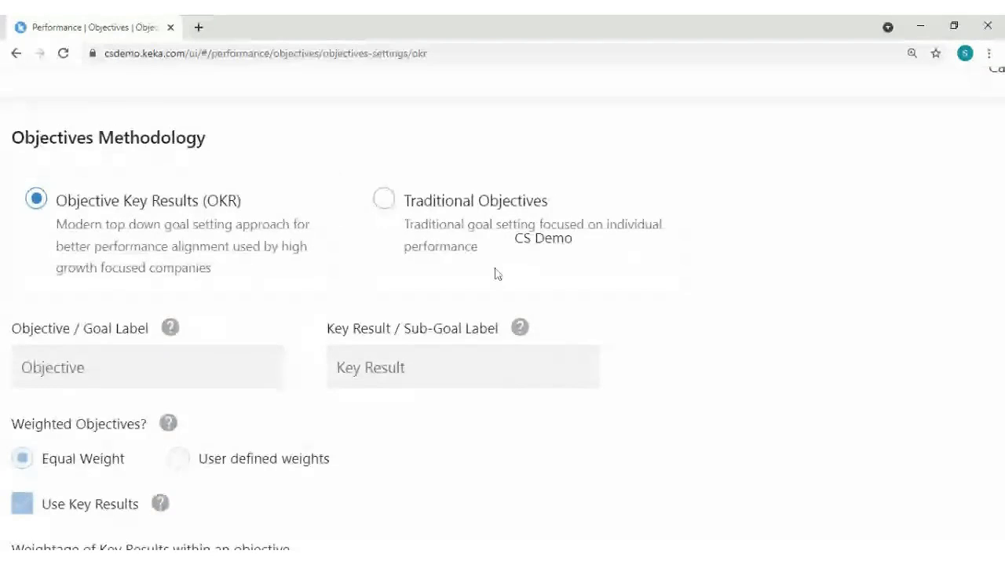
{"action": "scroll", "coordinate": [495, 274], "scroll_direction": "down", "scroll_amount": 1}
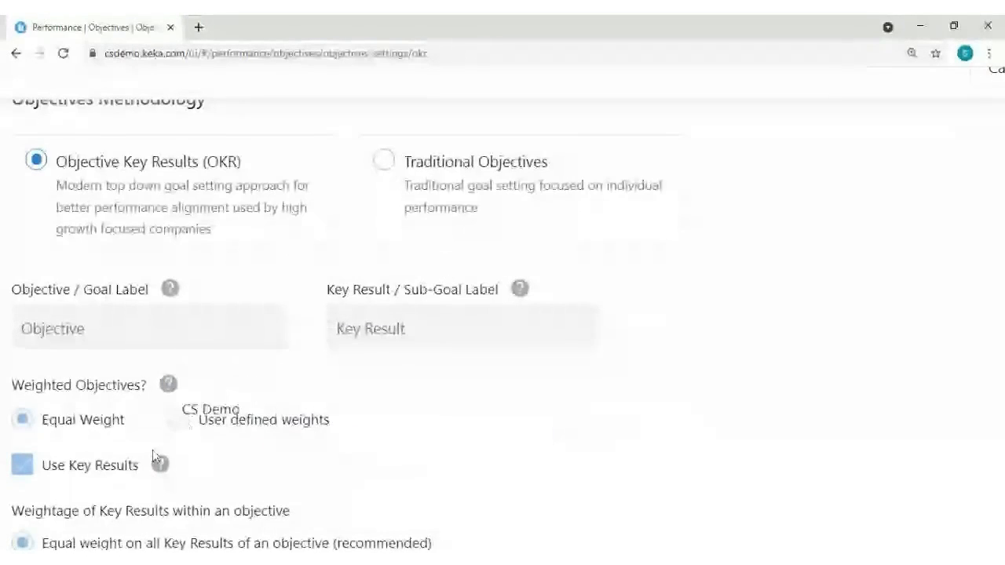
{"action": "mouse_move", "coordinate": [161, 470]}
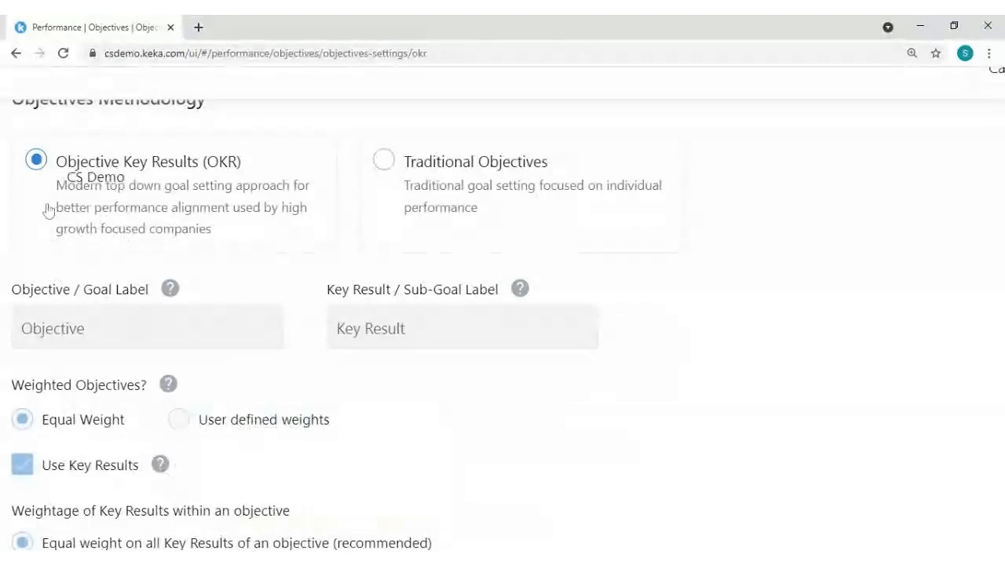
{"action": "mouse_move", "coordinate": [24, 479]}
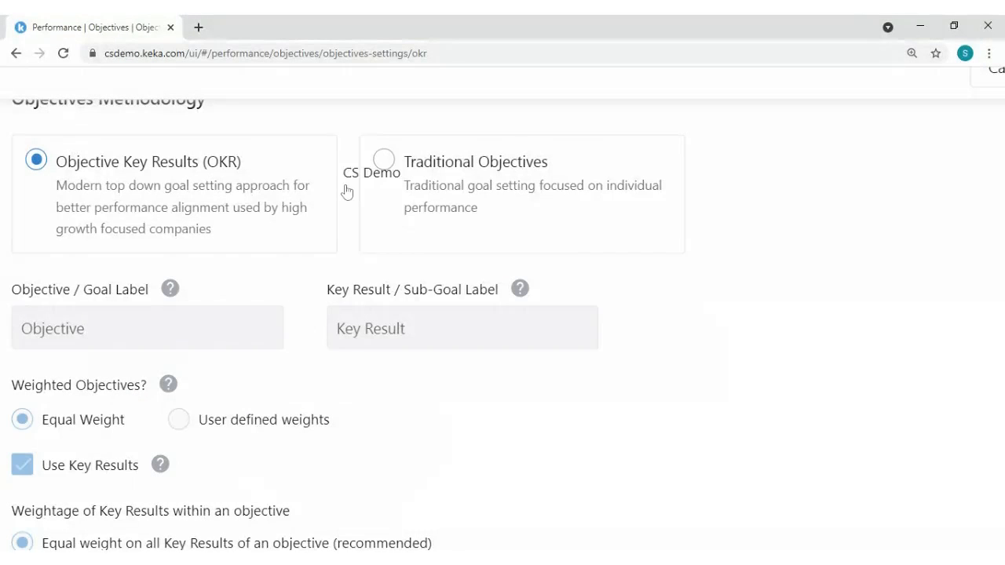
Step: Try the Traditional Objectives methodology with user defined weights, switching Use Key Results off and on again
{"action": "left_click", "coordinate": [384, 160]}
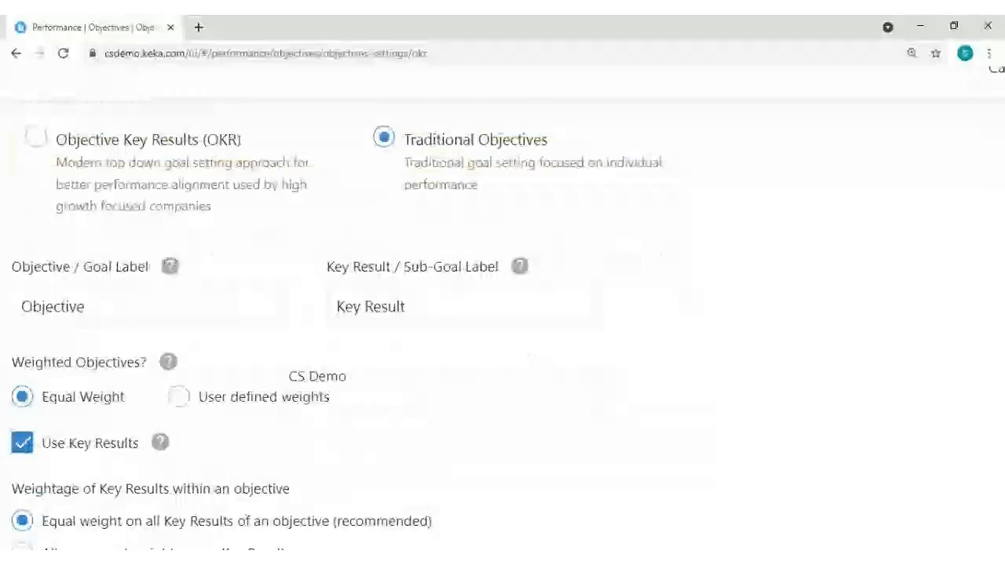
{"action": "scroll", "coordinate": [205, 328], "scroll_direction": "down", "scroll_amount": 1}
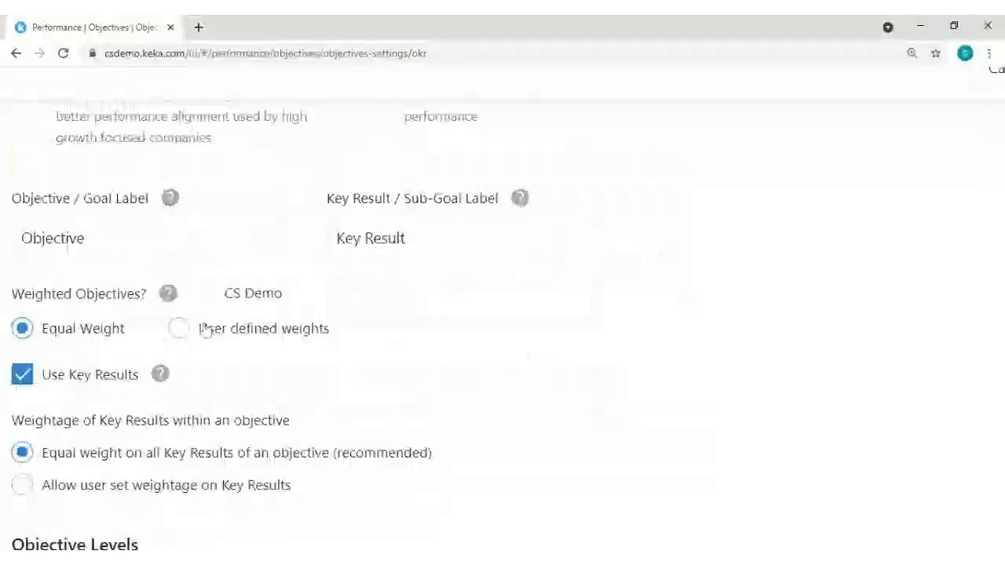
{"action": "left_click", "coordinate": [181, 329]}
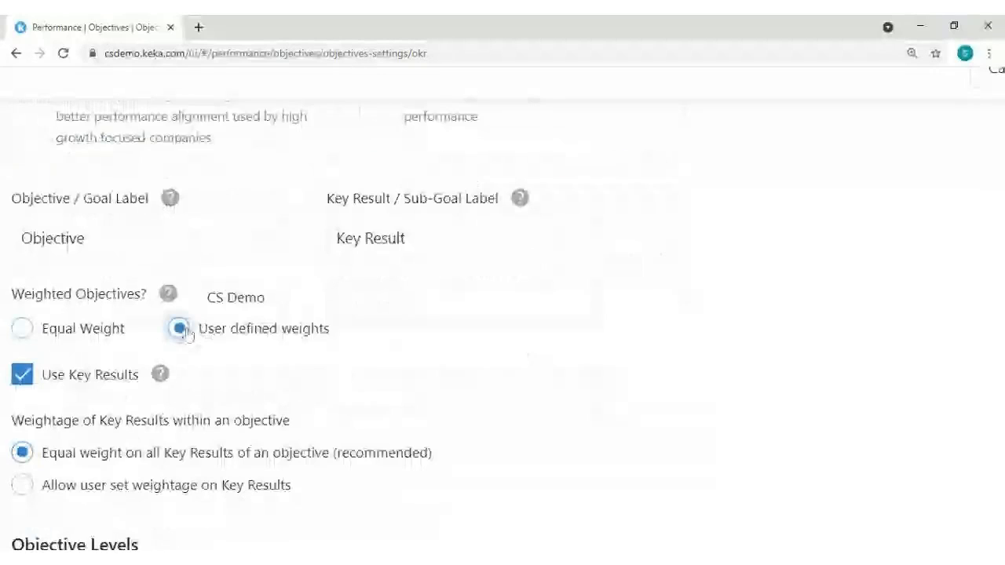
{"action": "left_click", "coordinate": [24, 378]}
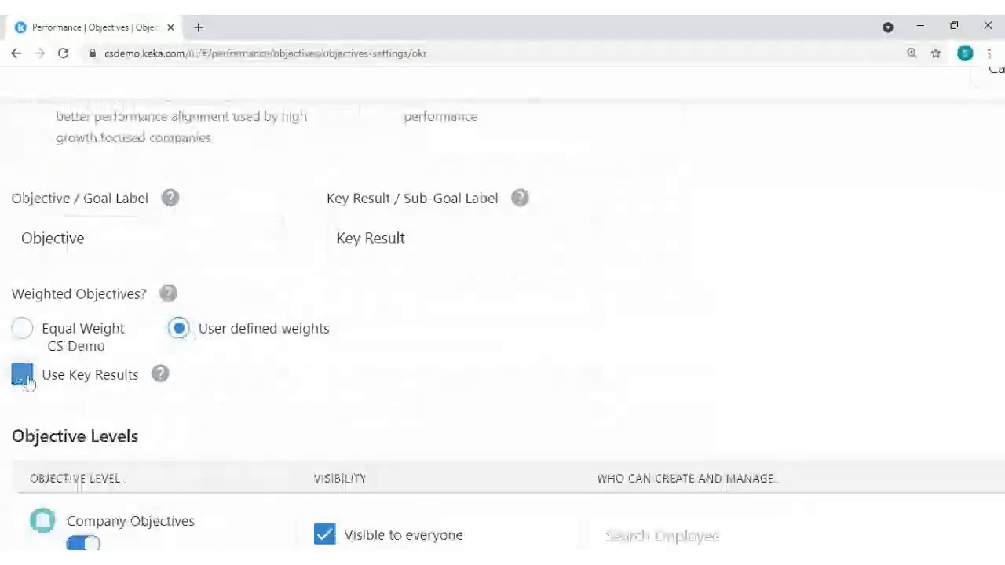
{"action": "left_click", "coordinate": [24, 376]}
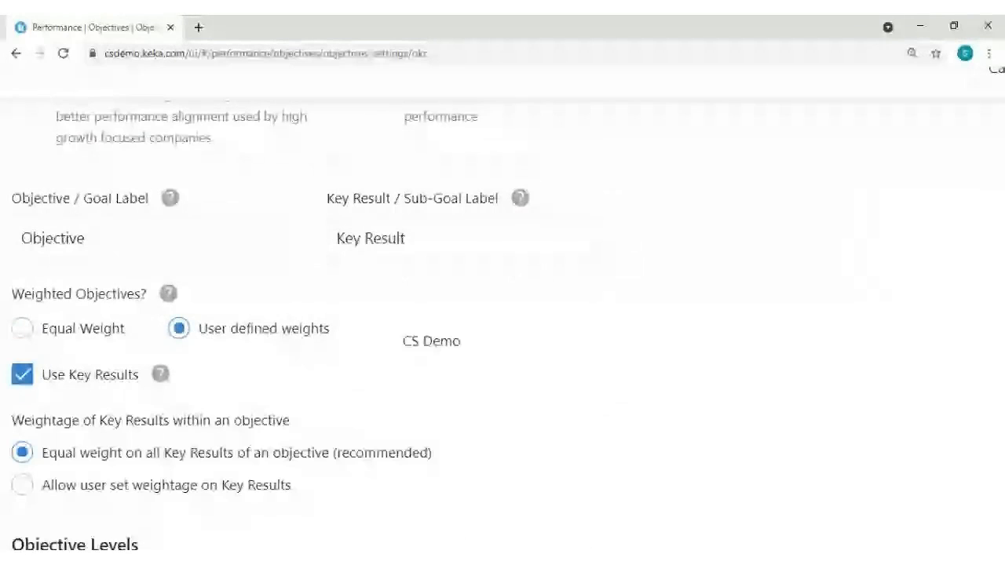
Step: Examine the objective levels, their visibility and managing roles, and the maximum and minimum objectives allowed for an individual
{"action": "scroll", "coordinate": [503, 314], "scroll_direction": "down", "scroll_amount": 1}
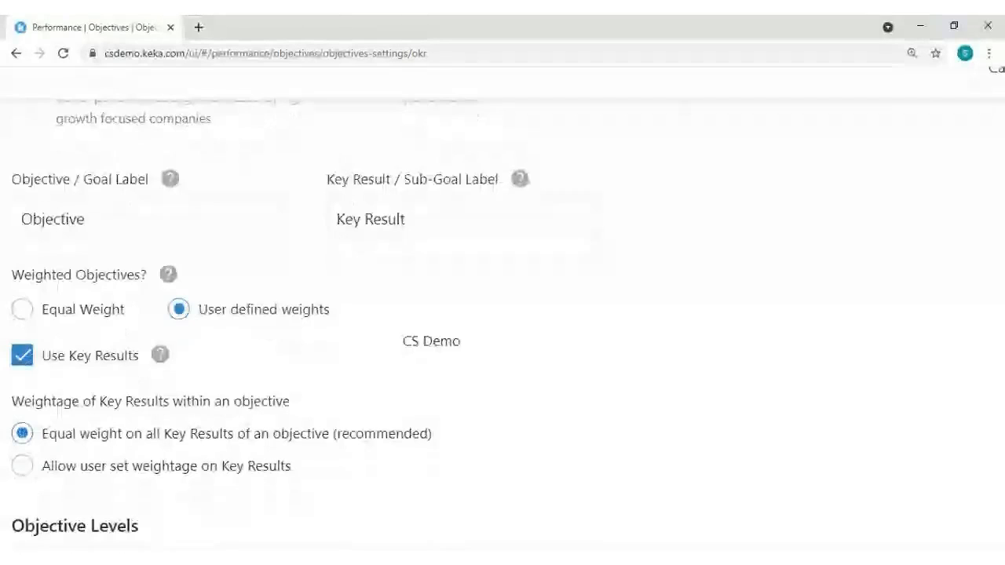
{"action": "scroll", "coordinate": [502, 314], "scroll_direction": "down", "scroll_amount": 2}
{"action": "scroll", "coordinate": [502, 314], "scroll_direction": "down", "scroll_amount": 2}
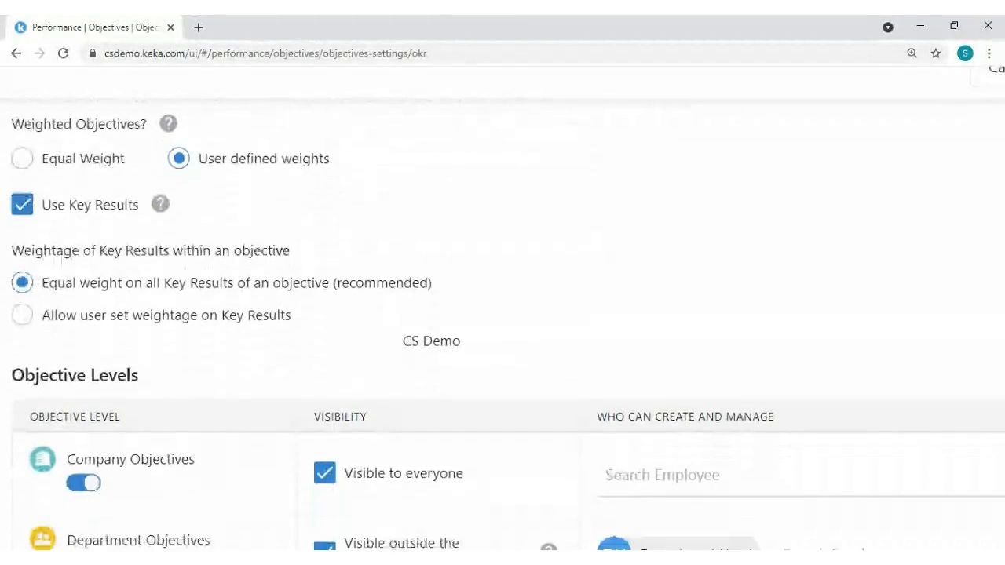
{"action": "scroll", "coordinate": [503, 314], "scroll_direction": "down", "scroll_amount": 3}
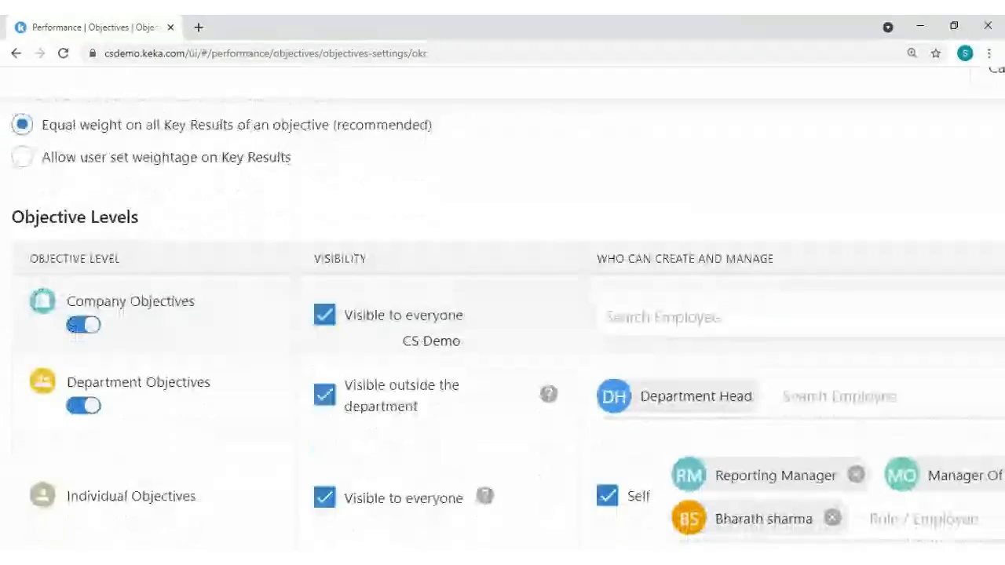
{"action": "scroll", "coordinate": [503, 314], "scroll_direction": "down", "scroll_amount": 2}
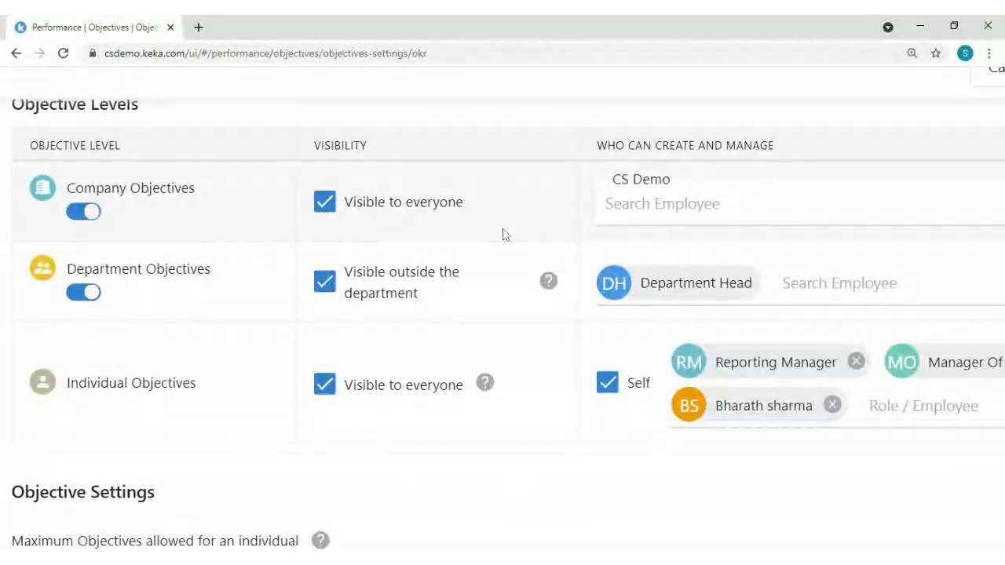
{"action": "scroll", "coordinate": [512, 413], "scroll_direction": "down", "scroll_amount": 1}
{"action": "scroll", "coordinate": [509, 413], "scroll_direction": "down", "scroll_amount": 2}
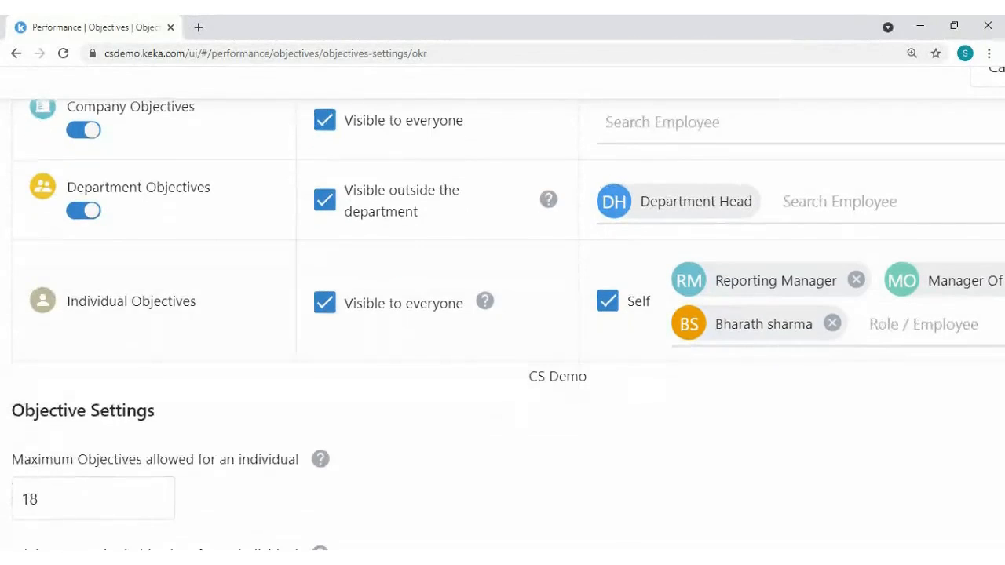
{"action": "scroll", "coordinate": [384, 404], "scroll_direction": "down", "scroll_amount": 3}
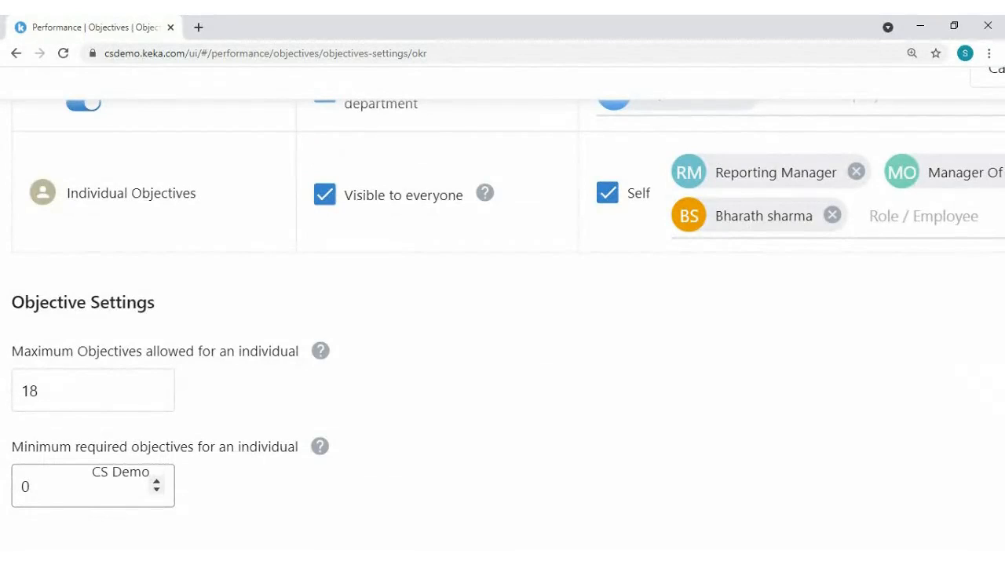
{"action": "scroll", "coordinate": [94, 484], "scroll_direction": "left", "scroll_amount": 1}
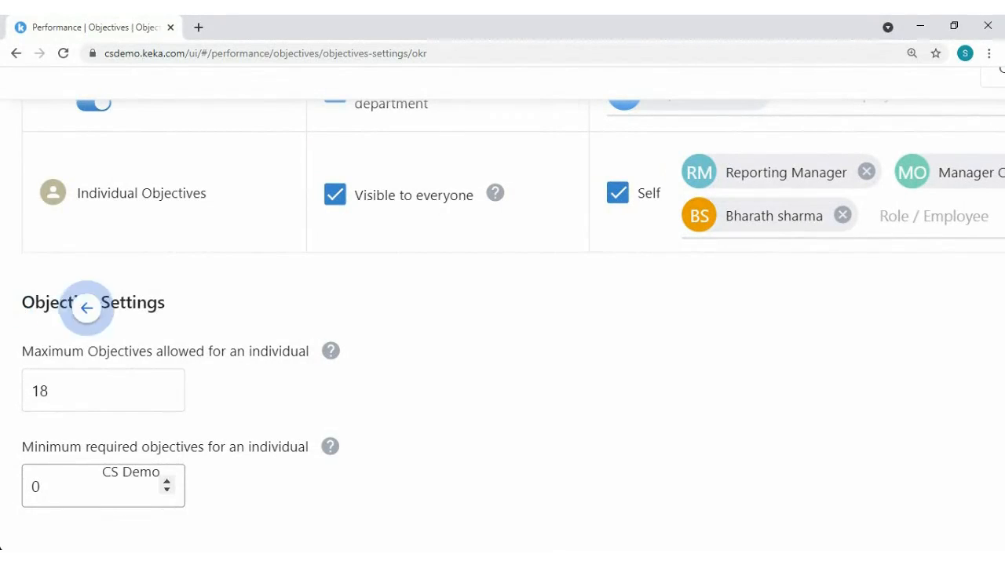
{"action": "scroll", "coordinate": [527, 348], "scroll_direction": "up", "scroll_amount": 10}
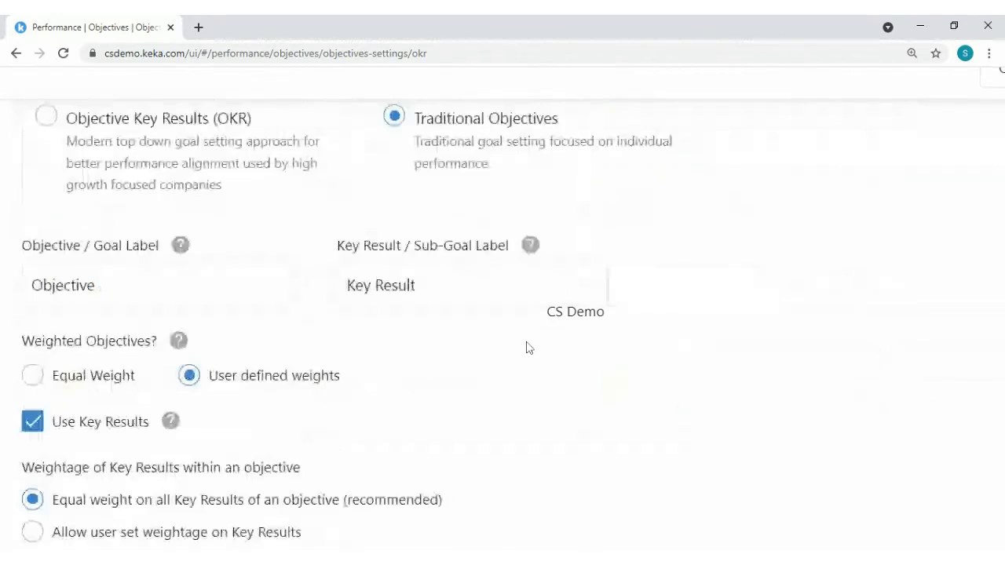
{"action": "scroll", "coordinate": [529, 348], "scroll_direction": "right", "scroll_amount": 1}
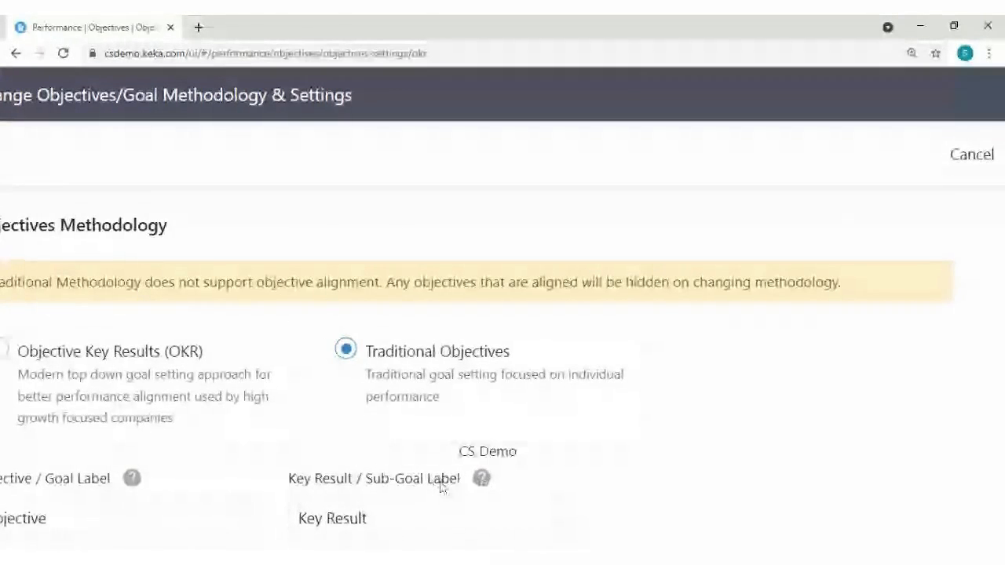
Step: Switch the objectives methodology back to Objective Key Results (OKR) and check the weighted objectives options in that mode
{"action": "scroll", "coordinate": [442, 487], "scroll_direction": "down", "scroll_amount": 1}
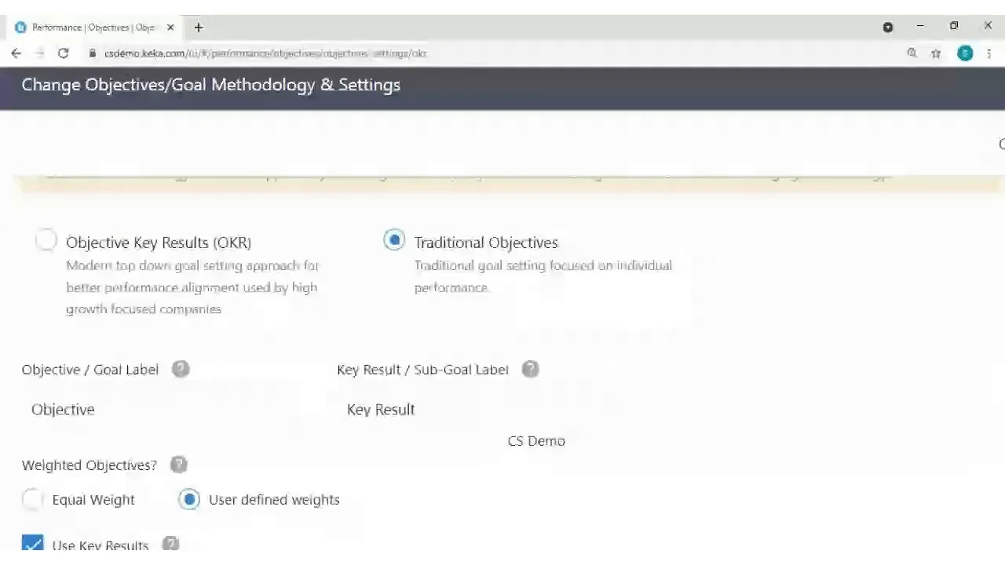
{"action": "scroll", "coordinate": [503, 354], "scroll_direction": "down", "scroll_amount": 1}
{"action": "scroll", "coordinate": [503, 353], "scroll_direction": "down", "scroll_amount": 1}
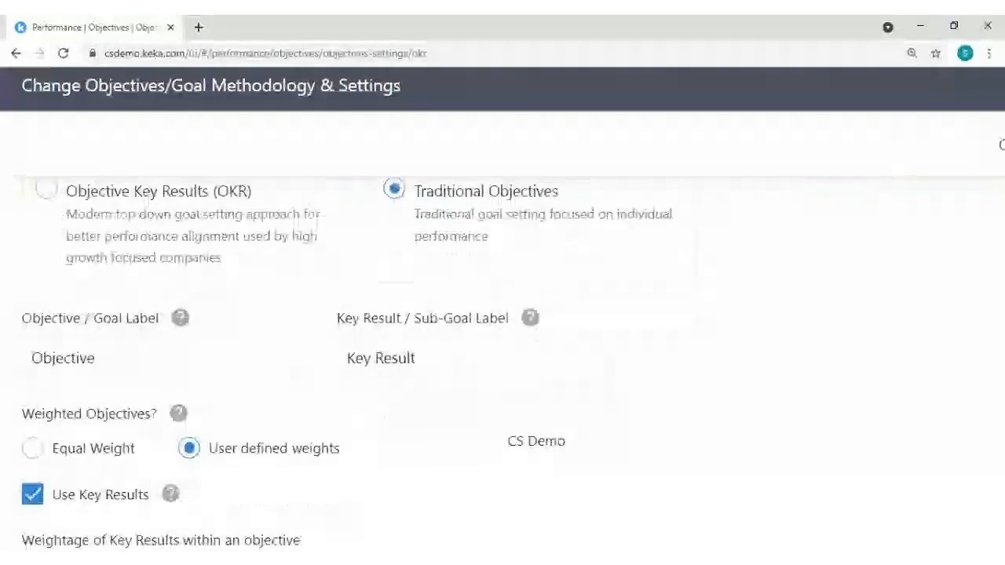
{"action": "left_click", "coordinate": [49, 193]}
{"action": "scroll", "coordinate": [490, 405], "scroll_direction": "down", "scroll_amount": 1}
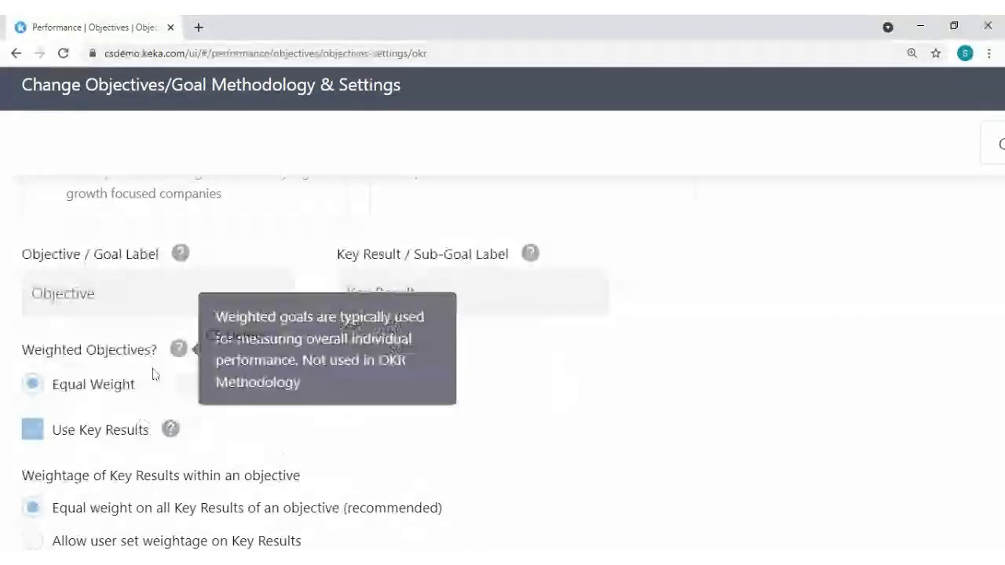
{"action": "mouse_move", "coordinate": [318, 381]}
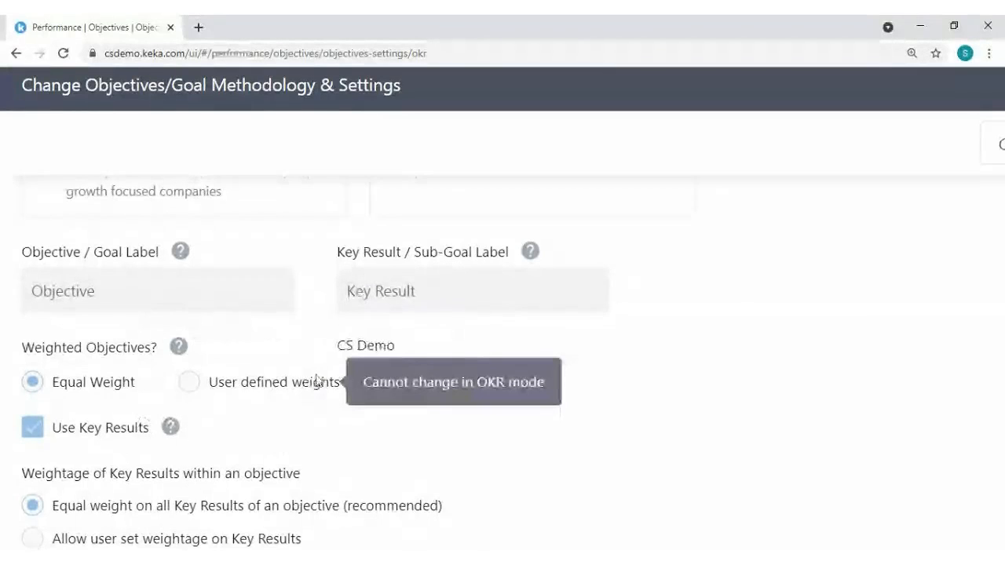
{"action": "scroll", "coordinate": [318, 381], "scroll_direction": "down", "scroll_amount": 1}
{"action": "scroll", "coordinate": [406, 256], "scroll_direction": "up", "scroll_amount": 3}
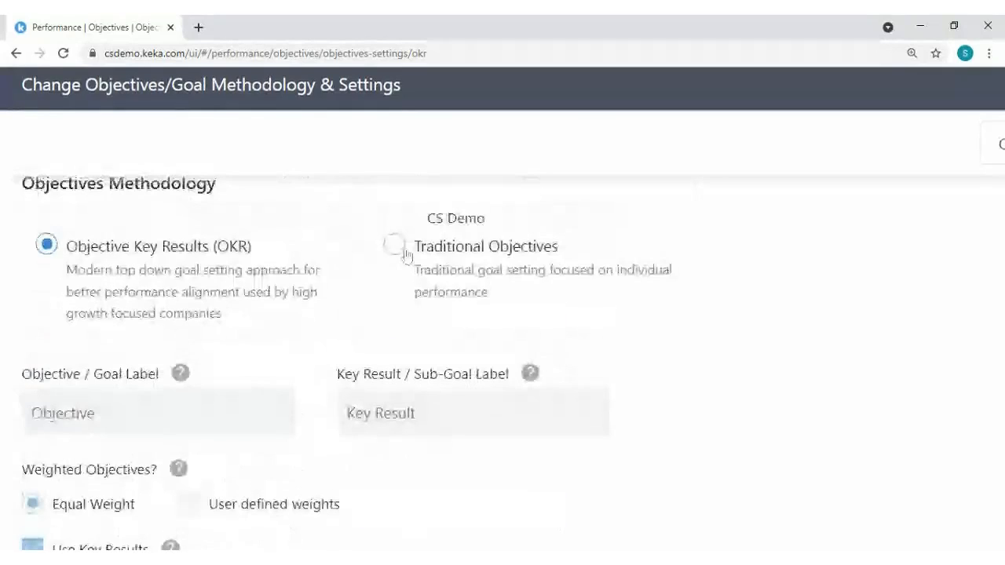
Step: Switch the objectives methodology to Traditional Objectives and turn off Use Key Results
{"action": "left_click", "coordinate": [403, 253]}
{"action": "scroll", "coordinate": [402, 253], "scroll_direction": "down", "scroll_amount": 1}
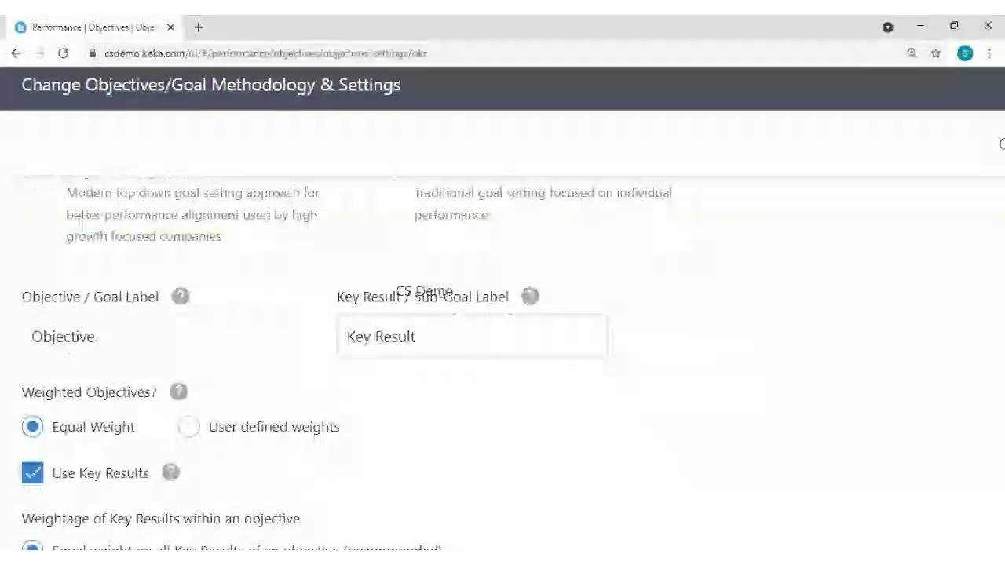
{"action": "scroll", "coordinate": [382, 314], "scroll_direction": "up", "scroll_amount": 1}
{"action": "scroll", "coordinate": [381, 315], "scroll_direction": "down", "scroll_amount": 2}
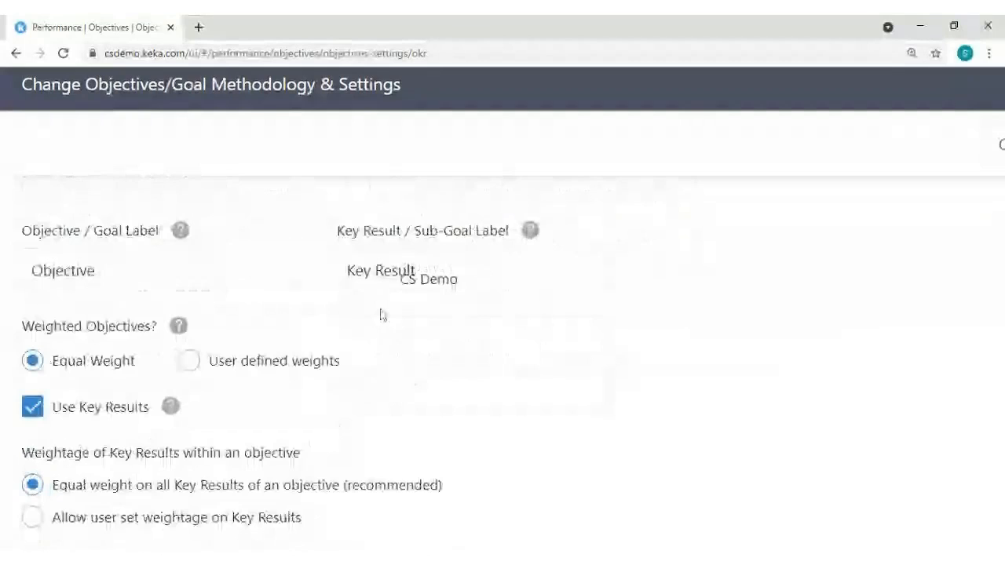
{"action": "left_click", "coordinate": [34, 408]}
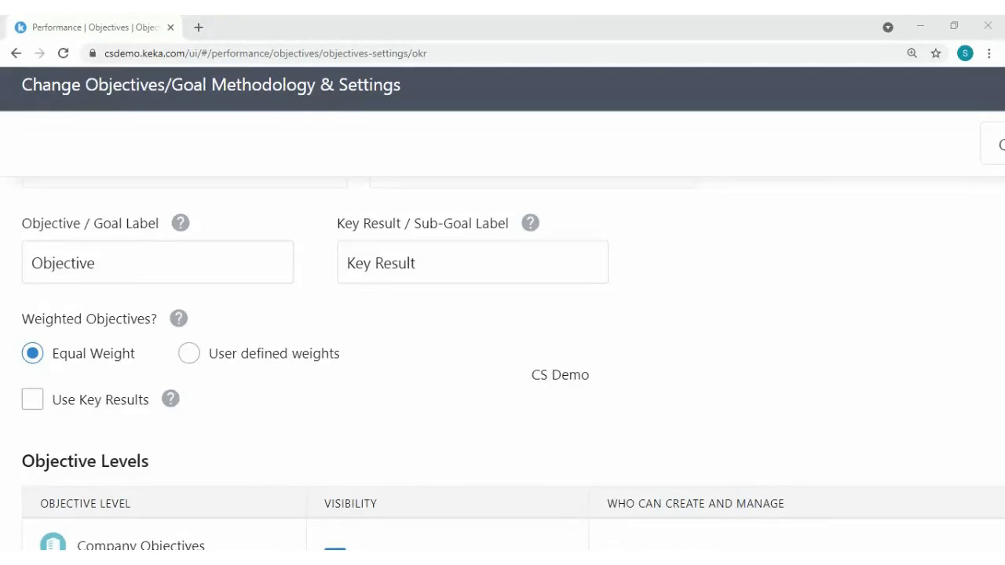
Step: Save the changed objectives methodology and settings, entering CONFIRM to approve the update
{"action": "scroll", "coordinate": [868, 260], "scroll_direction": "down", "scroll_amount": 1}
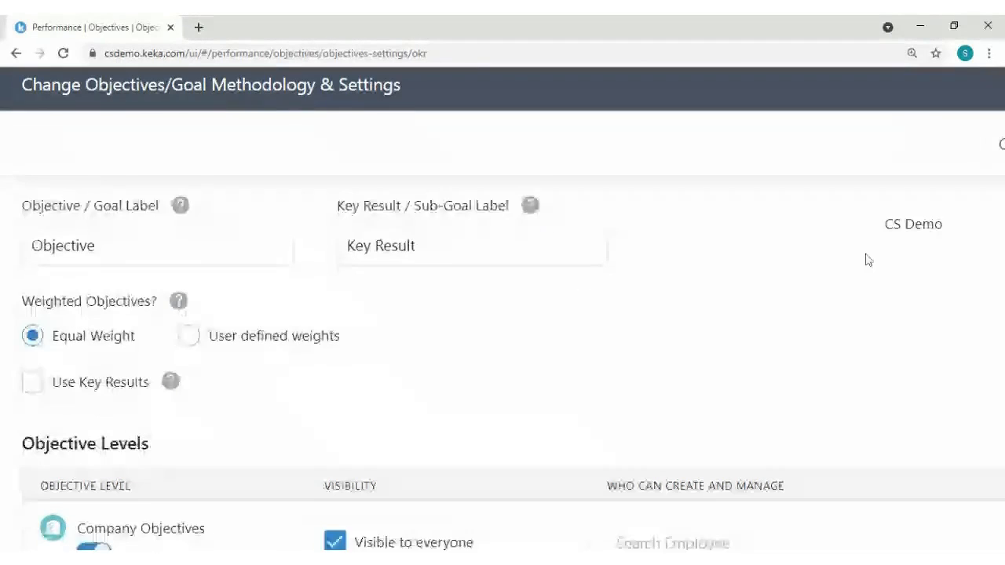
{"action": "scroll", "coordinate": [868, 260], "scroll_direction": "up", "scroll_amount": 3}
{"action": "scroll", "coordinate": [868, 260], "scroll_direction": "down", "scroll_amount": 2}
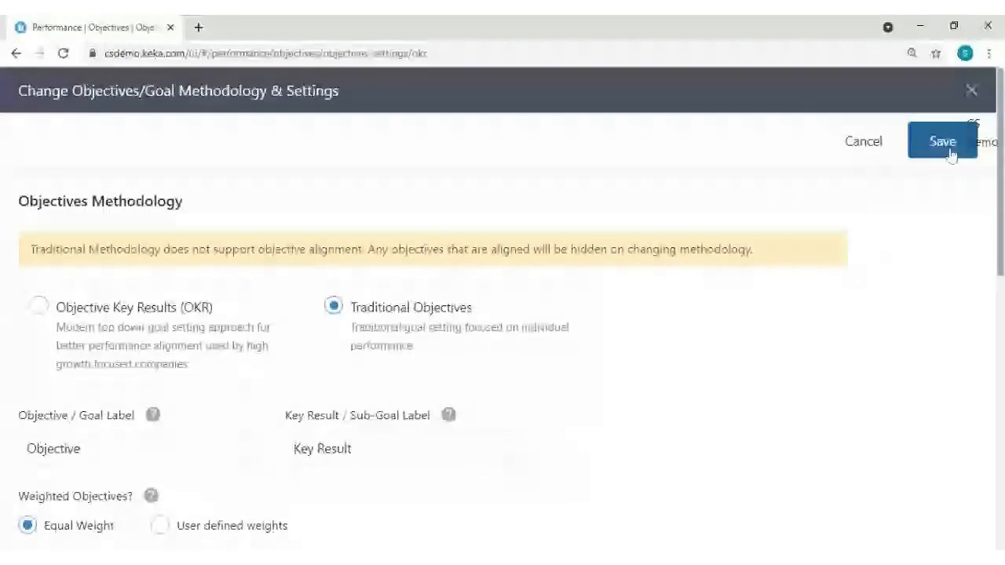
{"action": "left_click", "coordinate": [951, 149]}
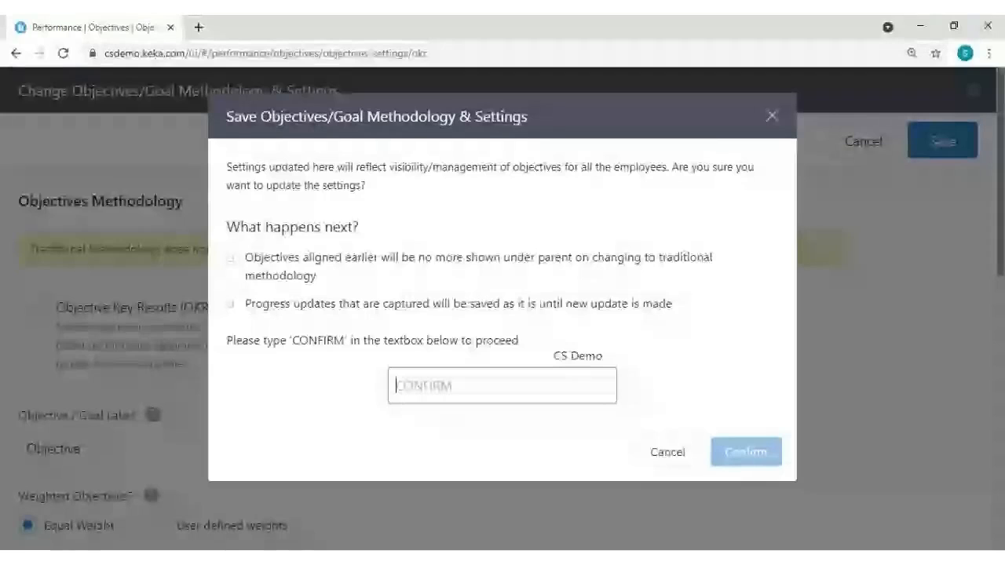
{"action": "type", "text": "CONFIRM"}
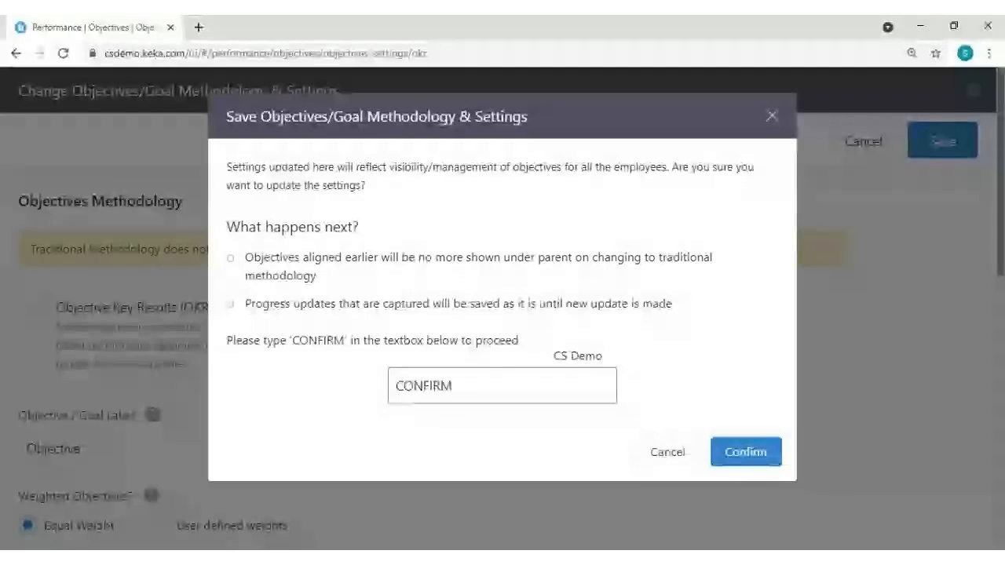
{"action": "left_click", "coordinate": [746, 453]}
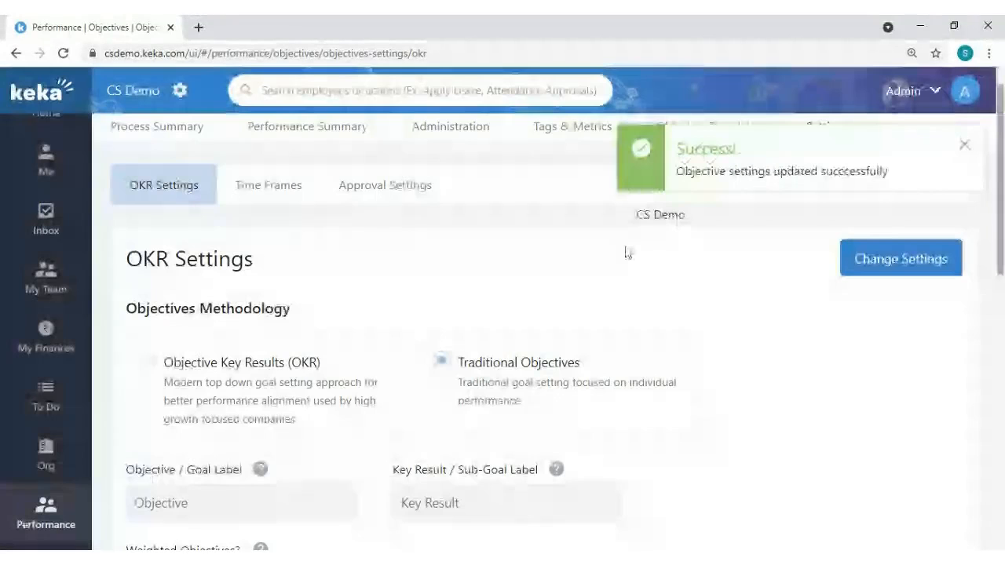
Step: Open the objective time frames and, in a new time frame with Quarterly frequency, examine the periods that can be added
{"action": "left_click", "coordinate": [268, 186]}
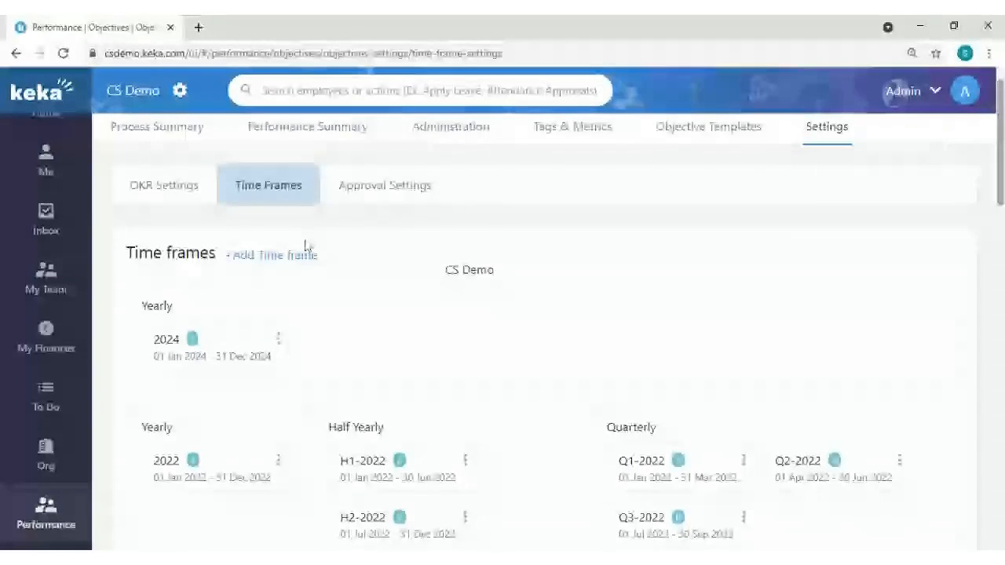
{"action": "scroll", "coordinate": [284, 263], "scroll_direction": "up", "scroll_amount": 3}
{"action": "left_click", "coordinate": [262, 247]}
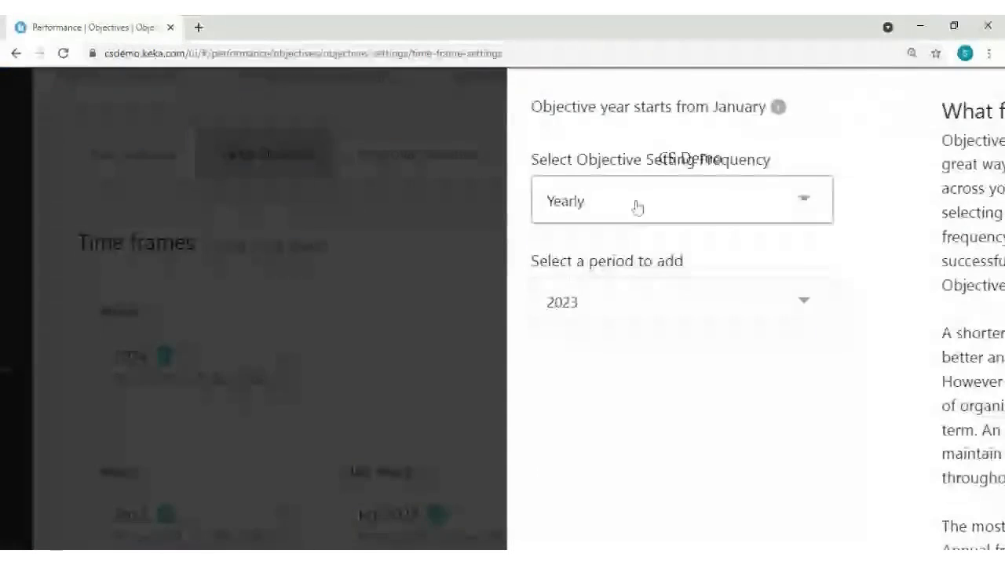
{"action": "left_click", "coordinate": [633, 211]}
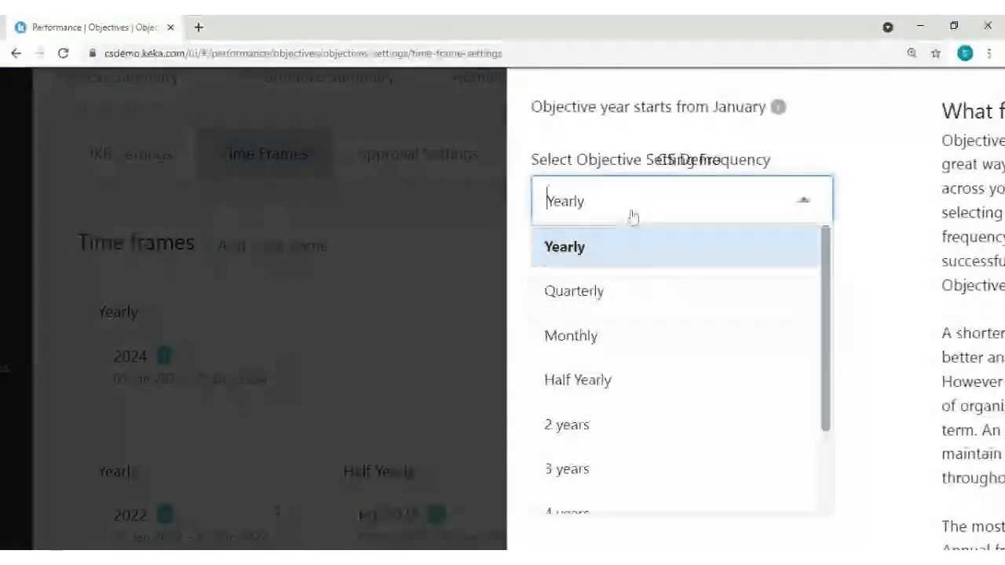
{"action": "left_click", "coordinate": [597, 308]}
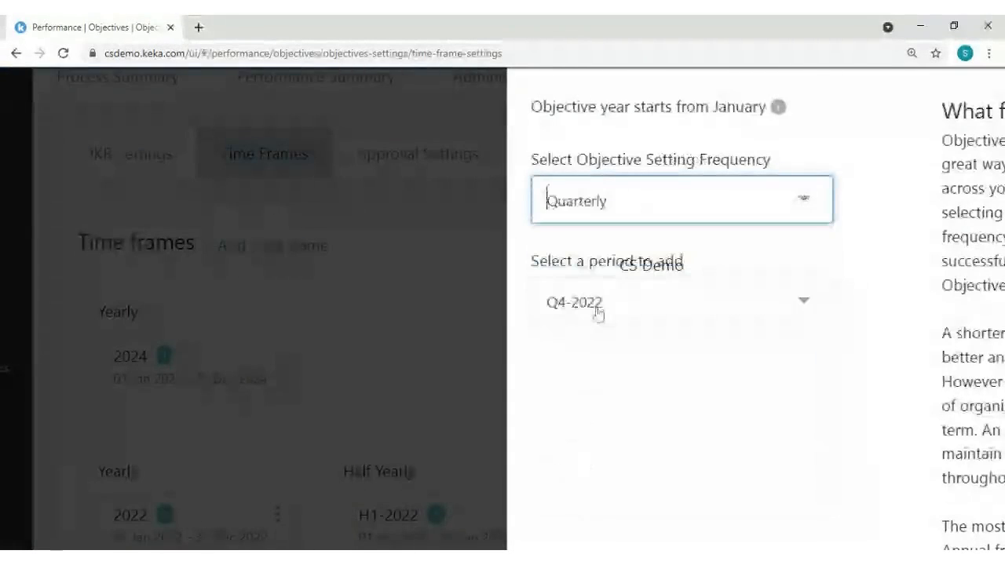
{"action": "left_click", "coordinate": [662, 309]}
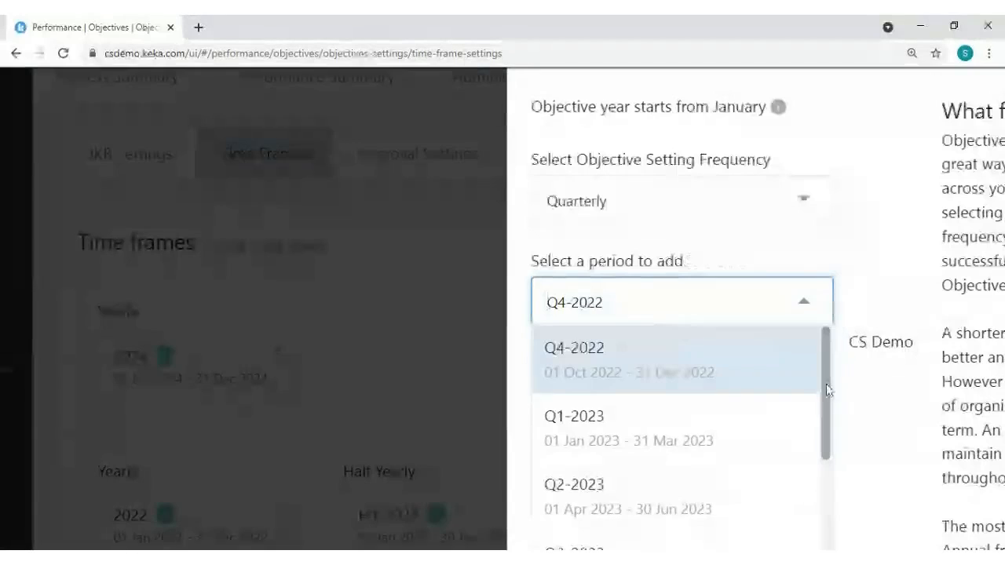
{"action": "left_click_drag", "start_coordinate": [827, 386], "coordinate": [826, 525]}
{"action": "scroll", "coordinate": [826, 525], "scroll_direction": "down", "scroll_amount": 3}
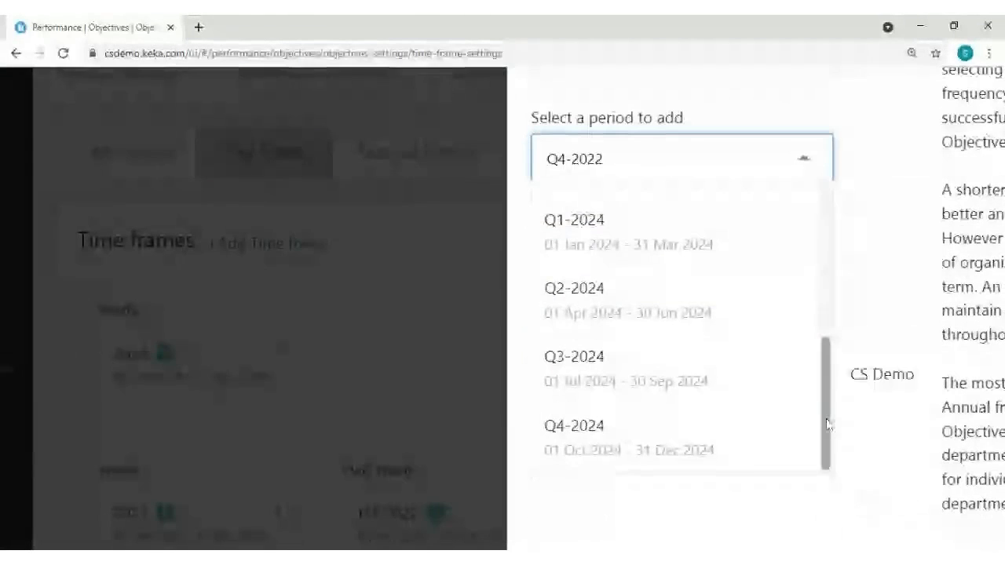
{"action": "left_click_drag", "start_coordinate": [826, 439], "coordinate": [801, 355]}
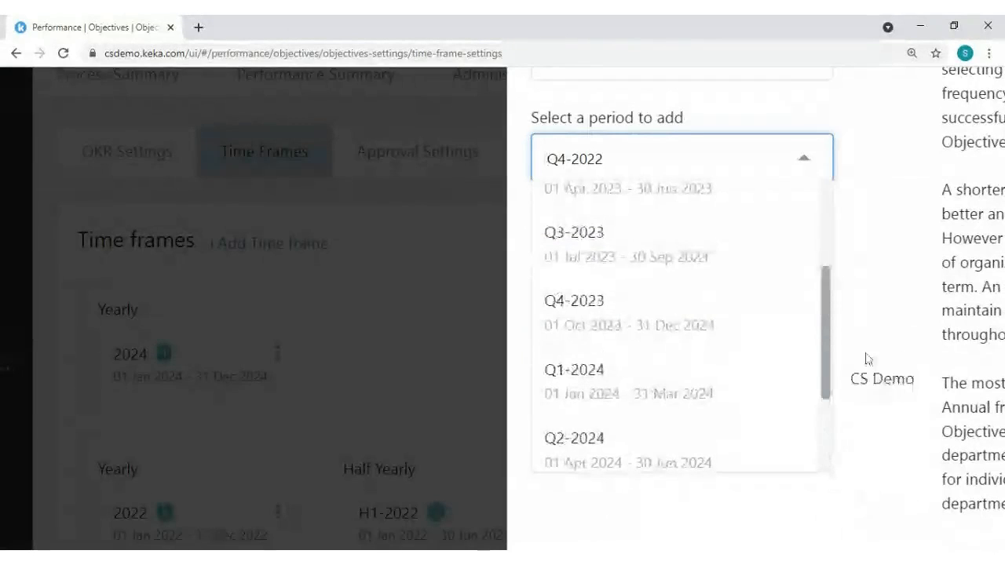
{"action": "scroll", "coordinate": [893, 324], "scroll_direction": "up", "scroll_amount": 2}
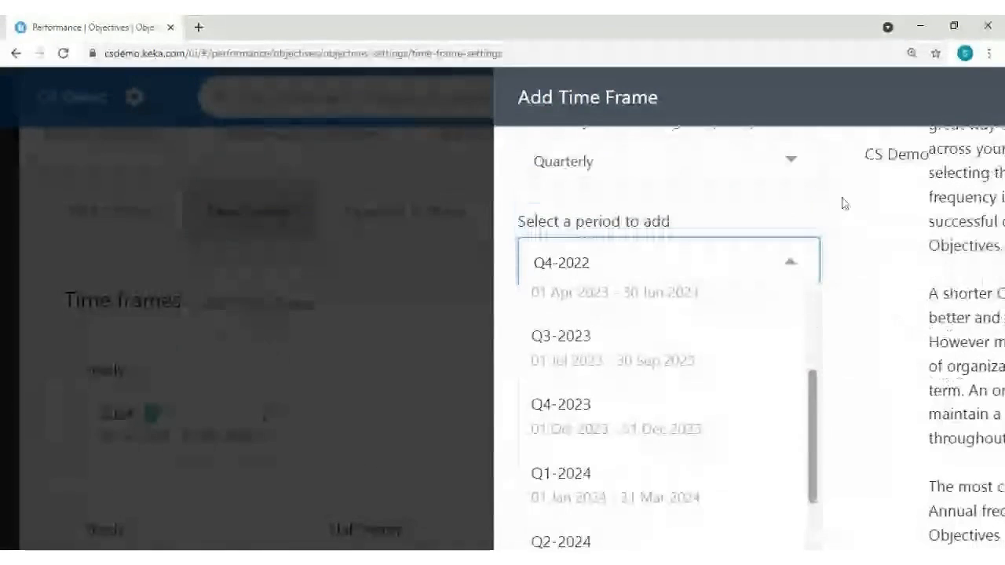
Step: Inspect the remaining frequency options and the Custom frequency's name and date fields, and cancel the new time frame
{"action": "left_click", "coordinate": [785, 173]}
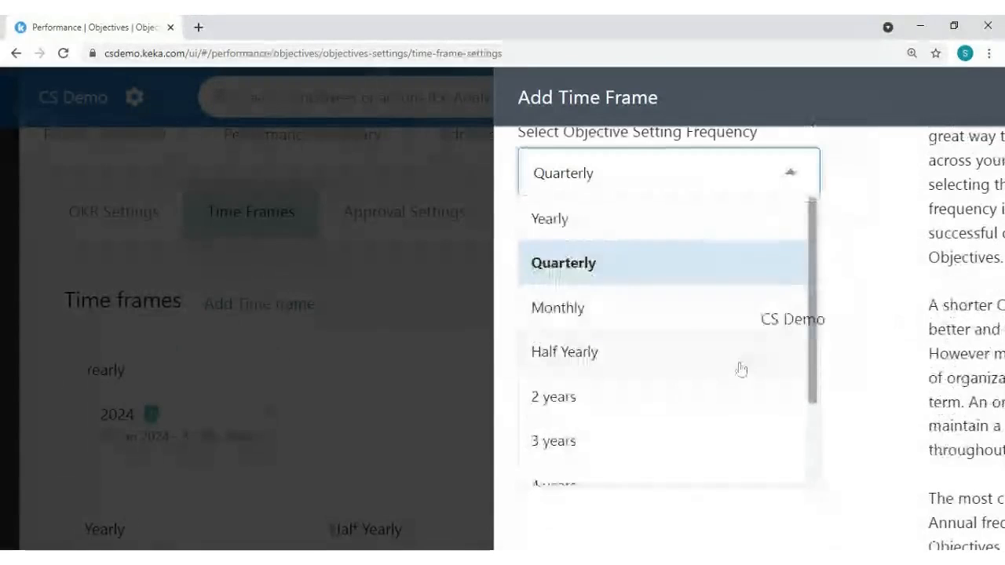
{"action": "left_click_drag", "start_coordinate": [814, 382], "coordinate": [819, 534]}
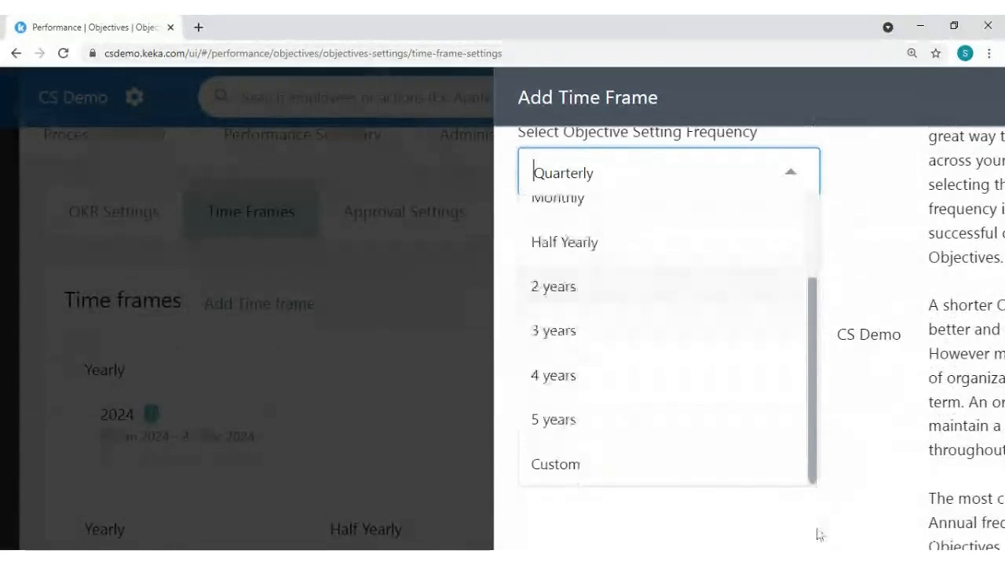
{"action": "left_click", "coordinate": [614, 472]}
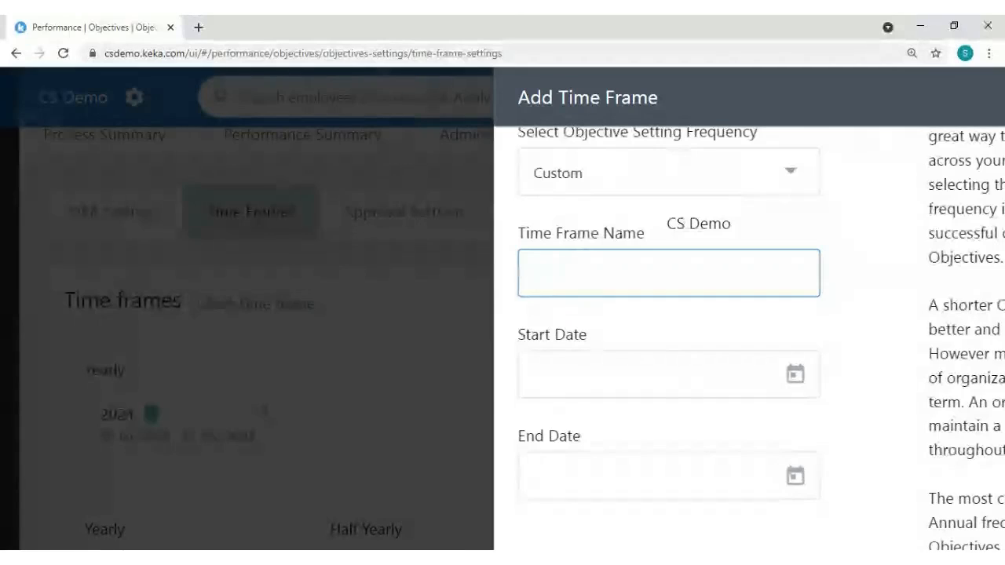
{"action": "left_click", "coordinate": [668, 375]}
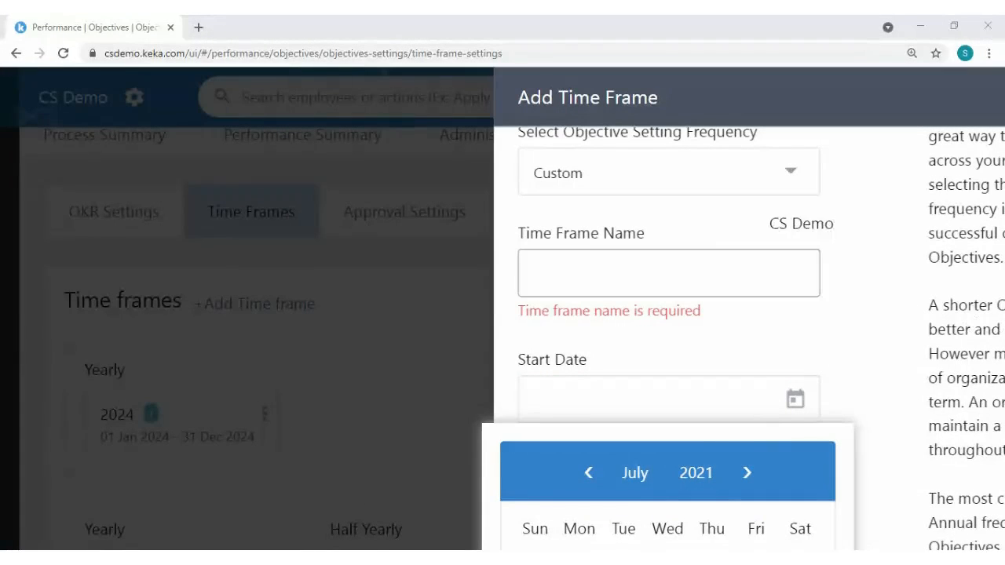
{"action": "key", "text": "ctrl+minus"}
{"action": "key", "text": "ctrl+minus"}
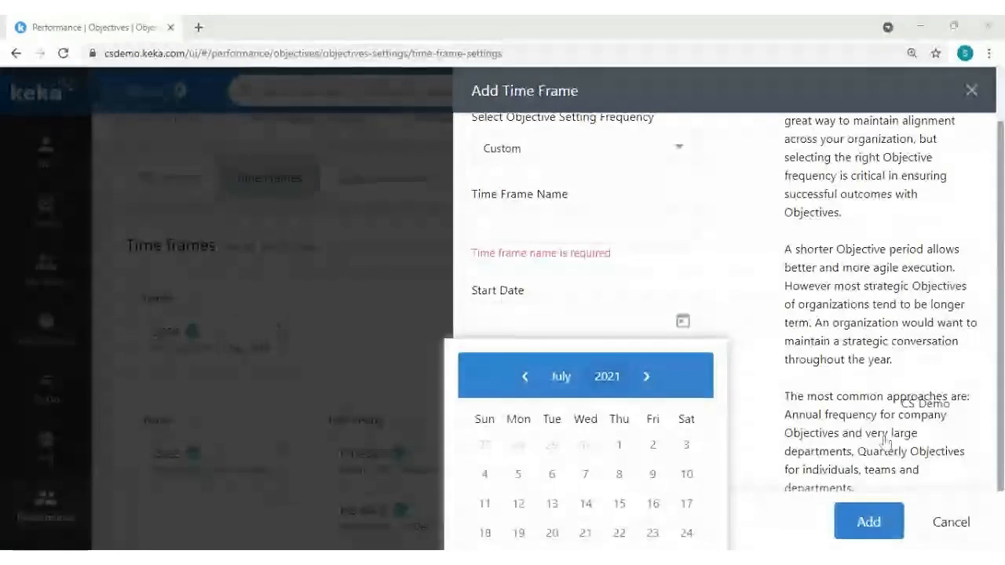
{"action": "left_click", "coordinate": [960, 528]}
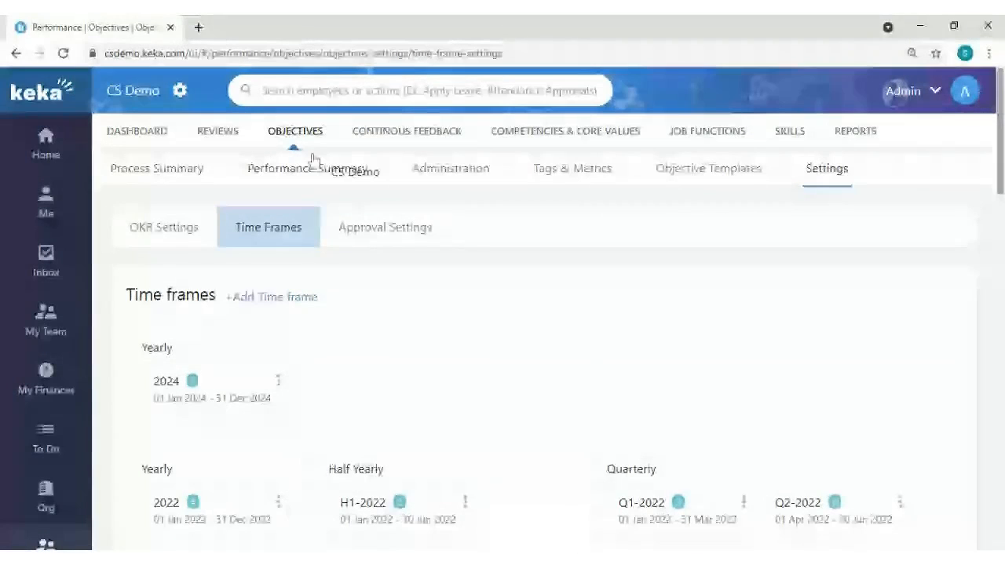
Step: Open the active objectives in the Objectives administration and start adding a new objective
{"action": "left_click", "coordinate": [454, 177]}
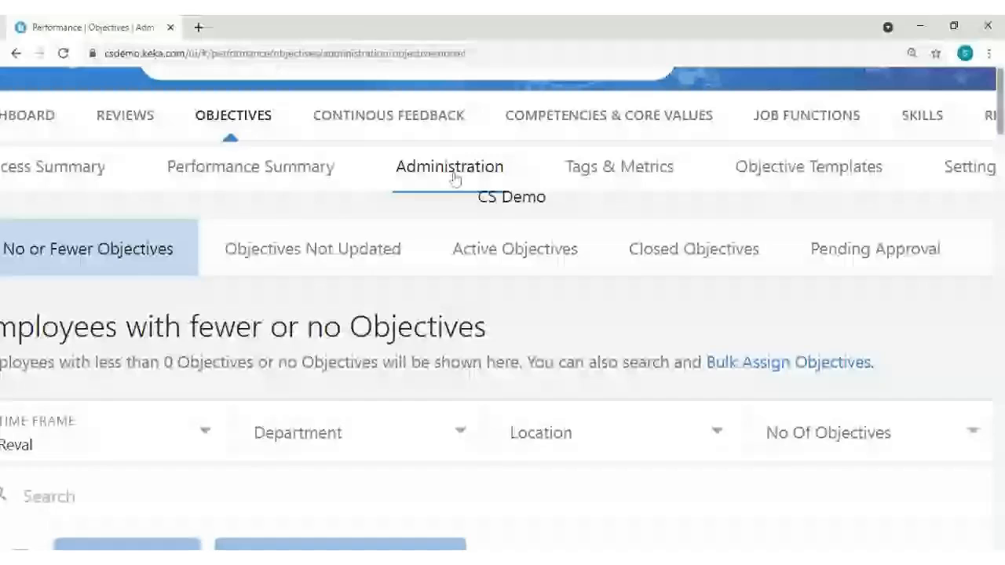
{"action": "scroll", "coordinate": [331, 323], "scroll_direction": "left", "scroll_amount": 1}
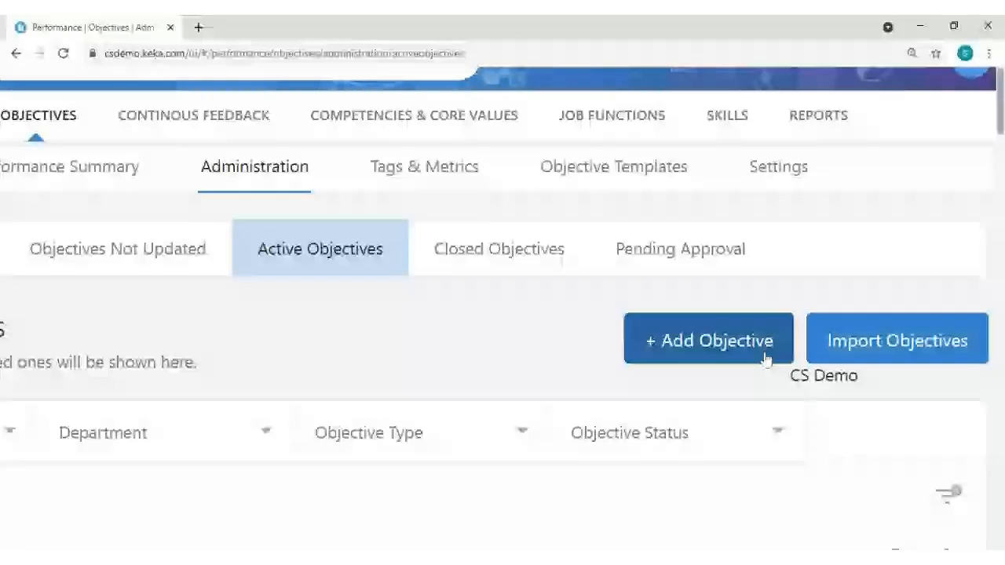
{"action": "left_click", "coordinate": [765, 358]}
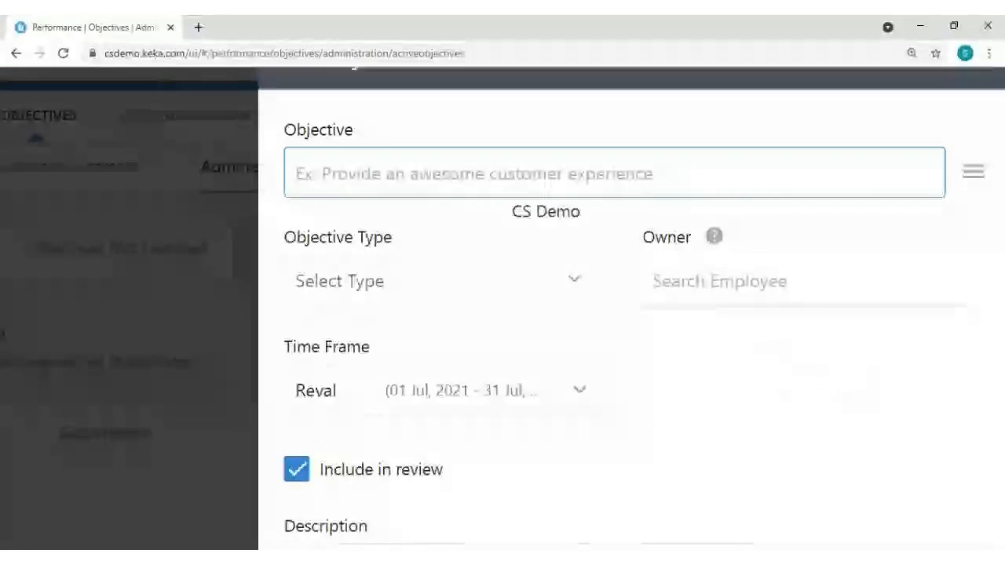
Step: Try the Department objective type with the Customer Supports department and check the owner field
{"action": "left_click", "coordinate": [494, 294]}
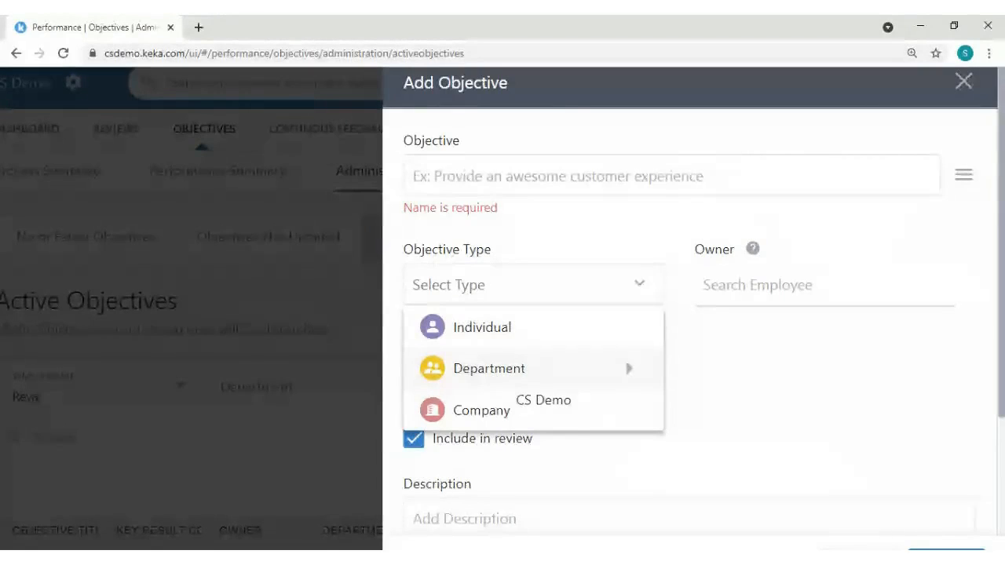
{"action": "left_click", "coordinate": [491, 371]}
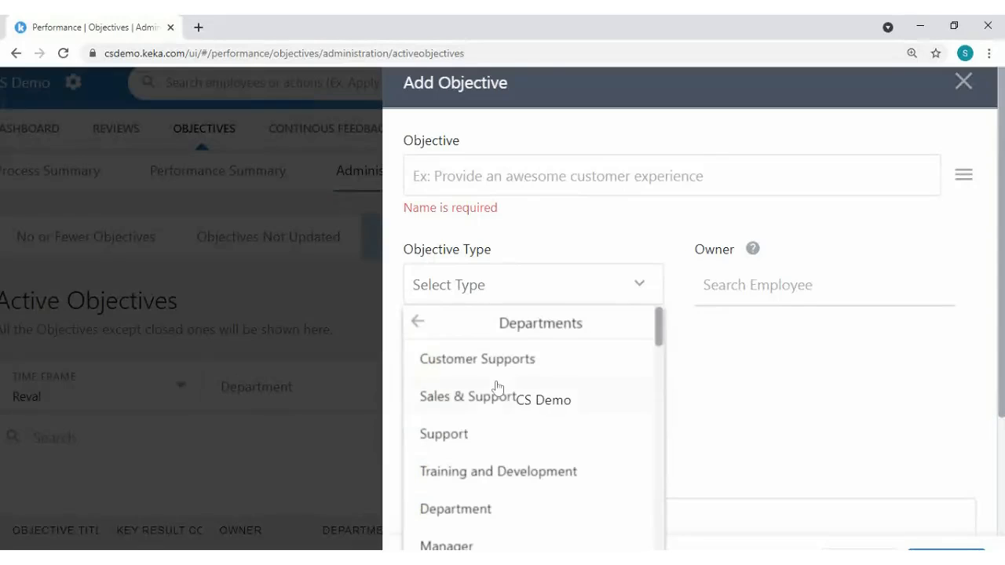
{"action": "left_click", "coordinate": [515, 368]}
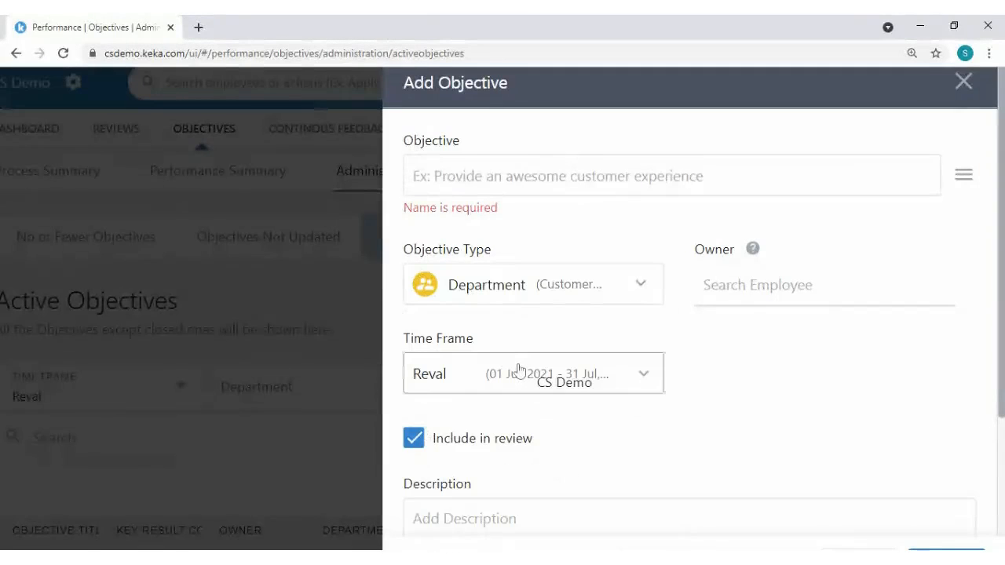
{"action": "left_click", "coordinate": [759, 291]}
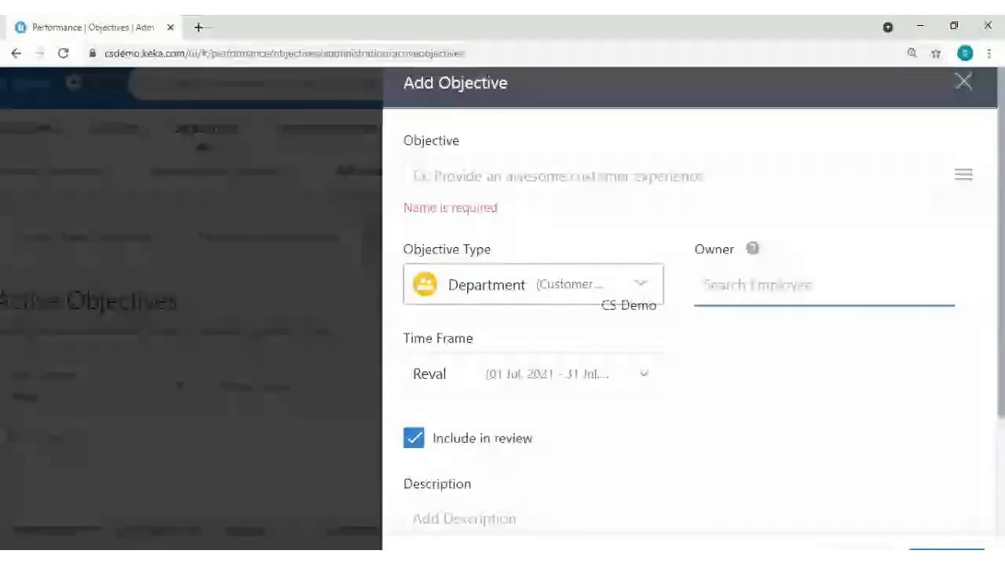
Step: Set the new objective's type to Company and check the period and dates of its time frame
{"action": "left_click", "coordinate": [583, 287]}
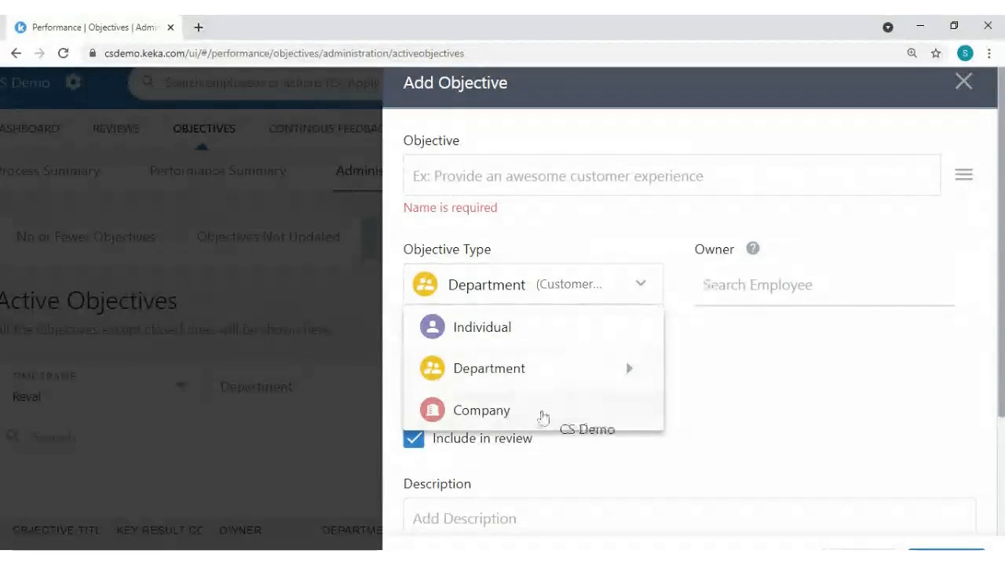
{"action": "left_click", "coordinate": [542, 415]}
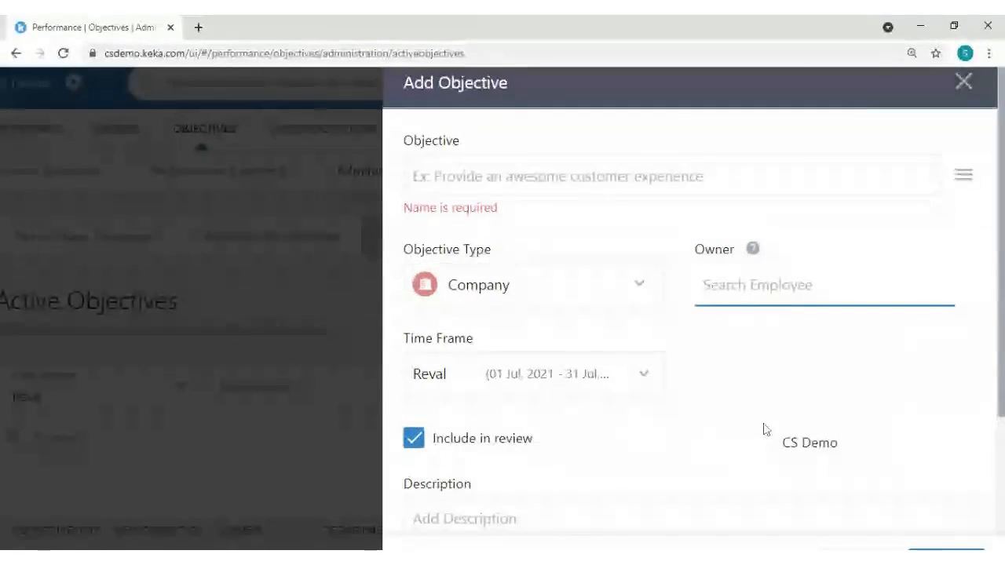
{"action": "scroll", "coordinate": [762, 426], "scroll_direction": "down", "scroll_amount": 2}
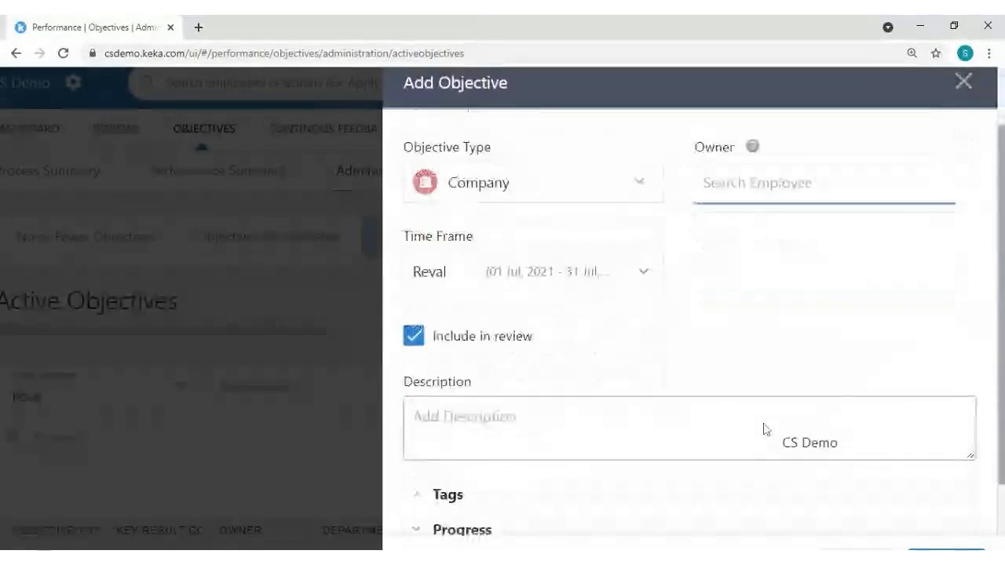
{"action": "left_click", "coordinate": [619, 294]}
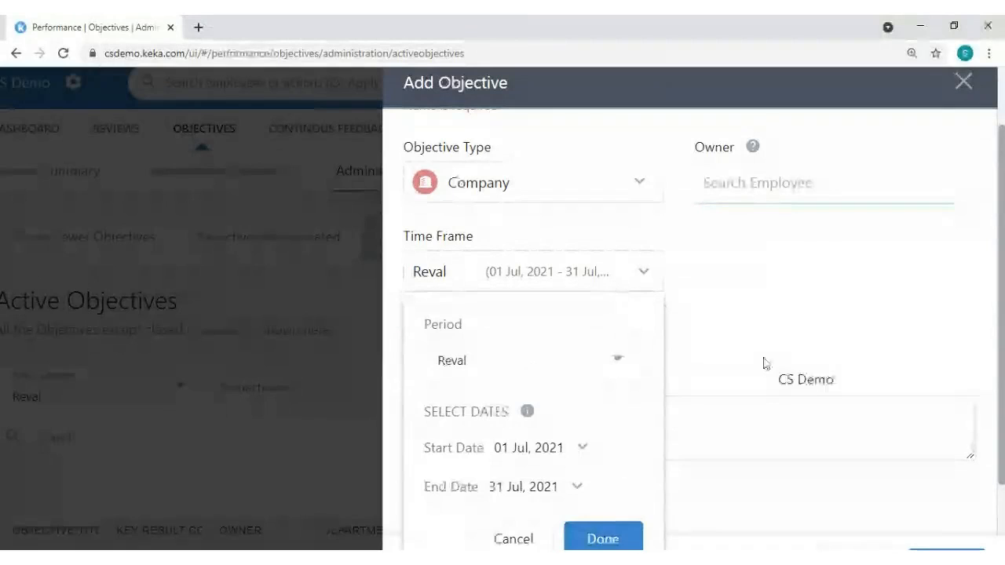
{"action": "left_click", "coordinate": [763, 362]}
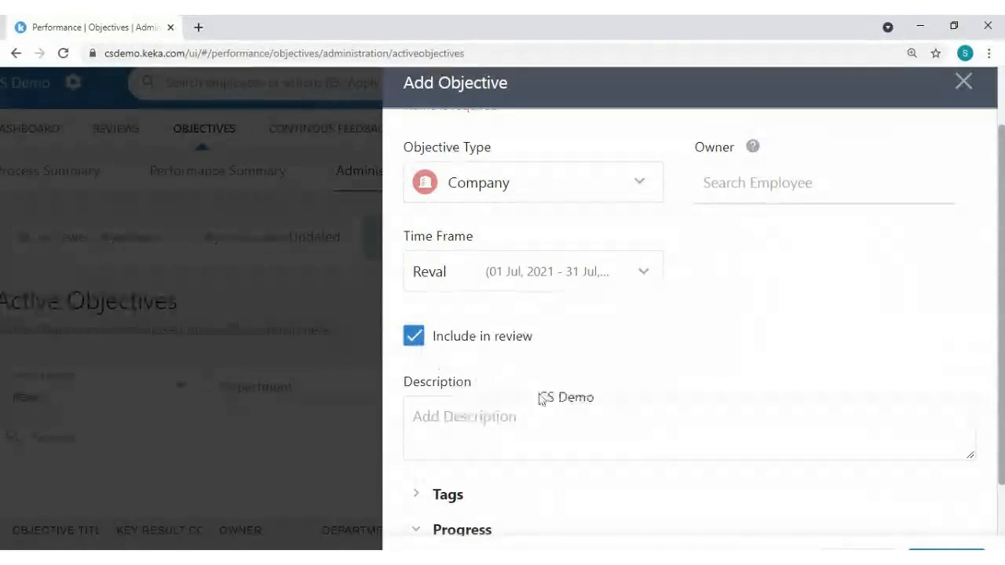
{"action": "scroll", "coordinate": [557, 417], "scroll_direction": "down", "scroll_amount": 2}
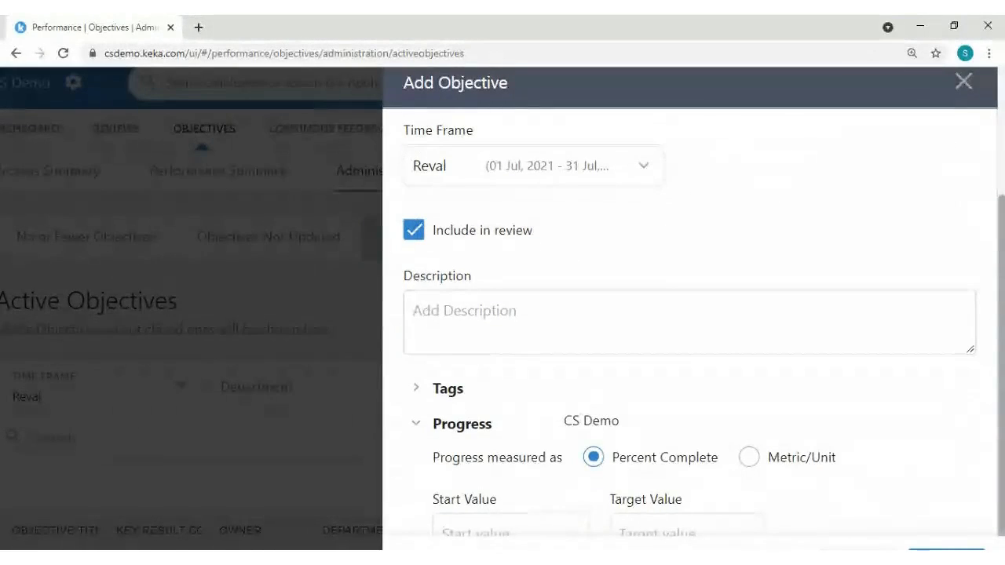
Step: Measure the objective's progress as Metric/Unit in INR, with start value 0 and target value 100000
{"action": "scroll", "coordinate": [561, 416], "scroll_direction": "down", "scroll_amount": 1}
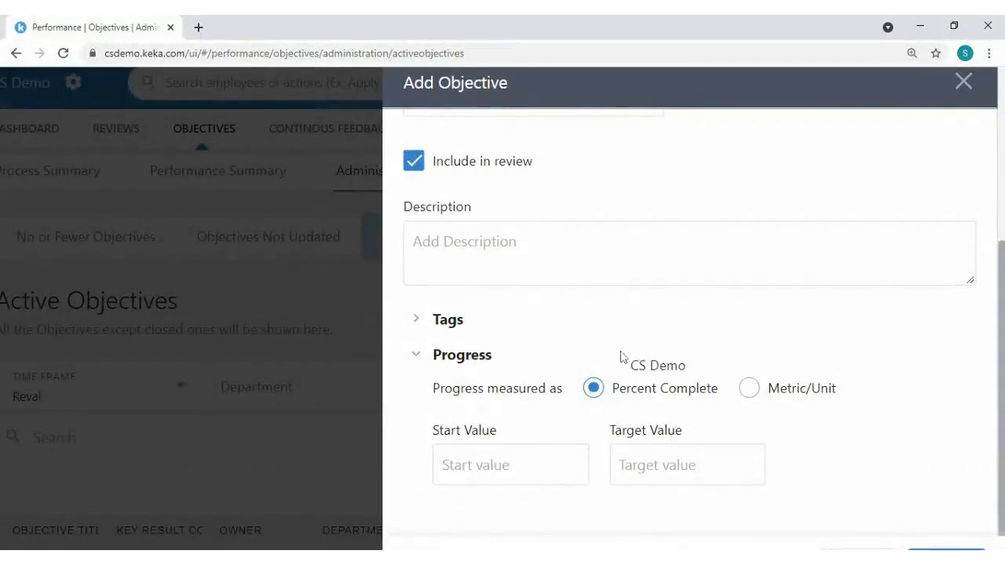
{"action": "left_click", "coordinate": [749, 387]}
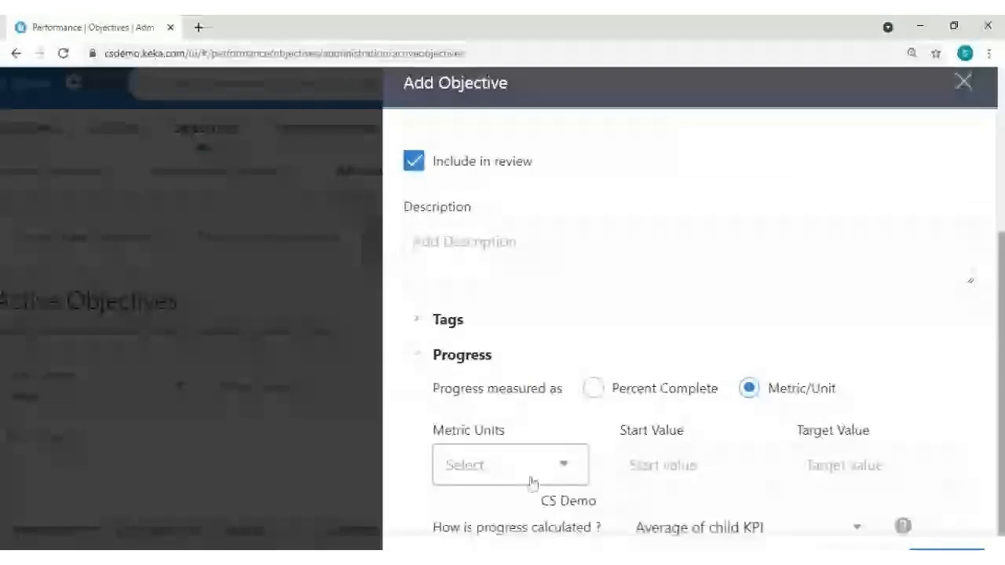
{"action": "left_click", "coordinate": [531, 471]}
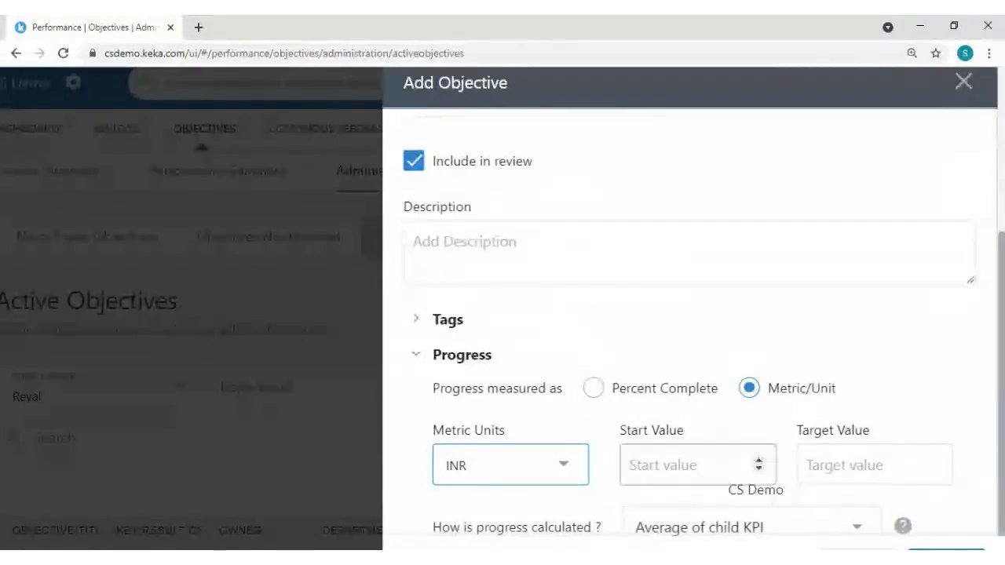
{"action": "left_click", "coordinate": [716, 476]}
{"action": "type", "text": "0"}
{"action": "left_click", "coordinate": [831, 478]}
{"action": "type", "text": "100"}
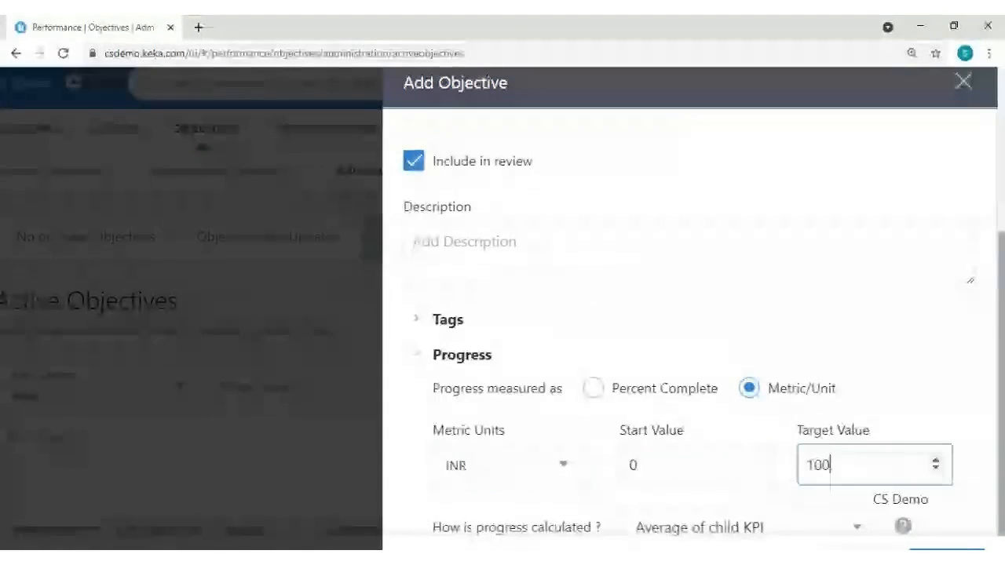
{"action": "type", "text": "000"}
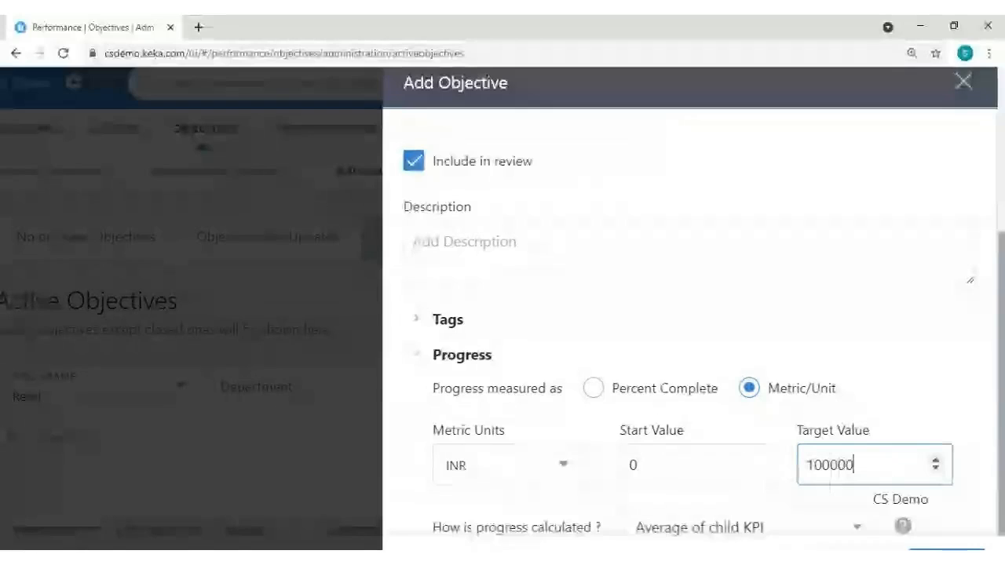
Step: Expand the objective's tags section and try to save the objective
{"action": "scroll", "coordinate": [1003, 287], "scroll_direction": "down", "scroll_amount": 1}
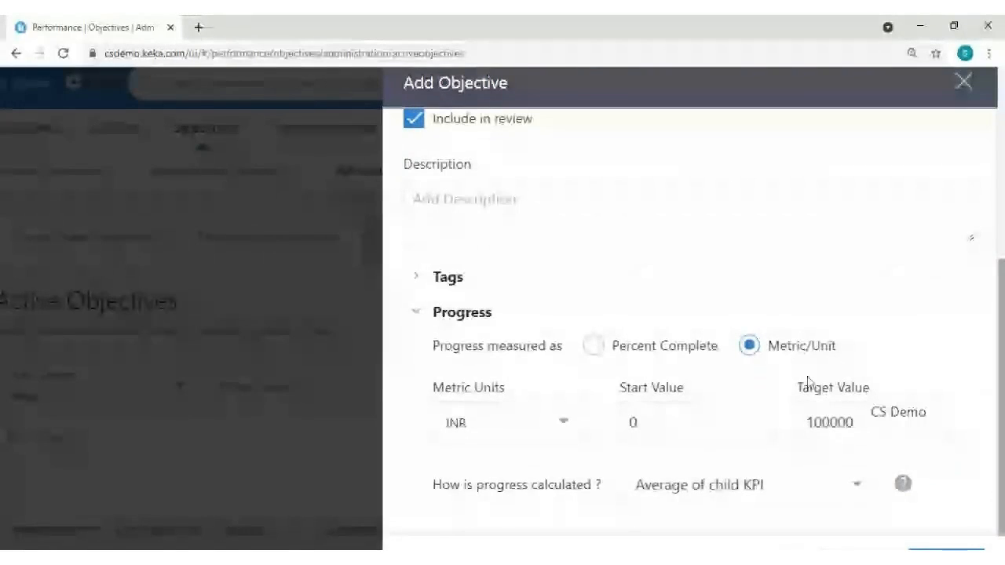
{"action": "left_click", "coordinate": [418, 280]}
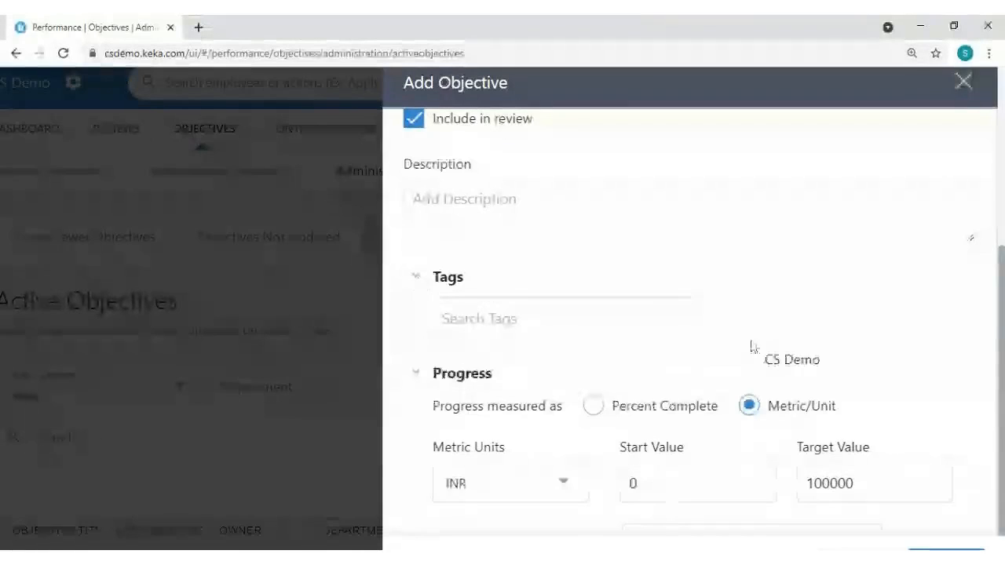
{"action": "scroll", "coordinate": [759, 325], "scroll_direction": "down", "scroll_amount": 1}
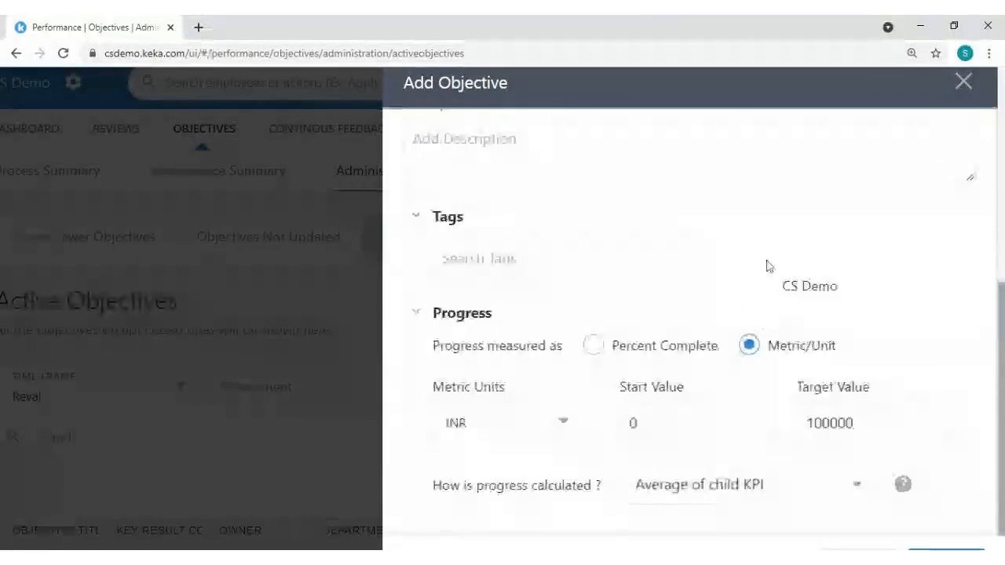
{"action": "scroll", "coordinate": [770, 251], "scroll_direction": "down", "scroll_amount": 1}
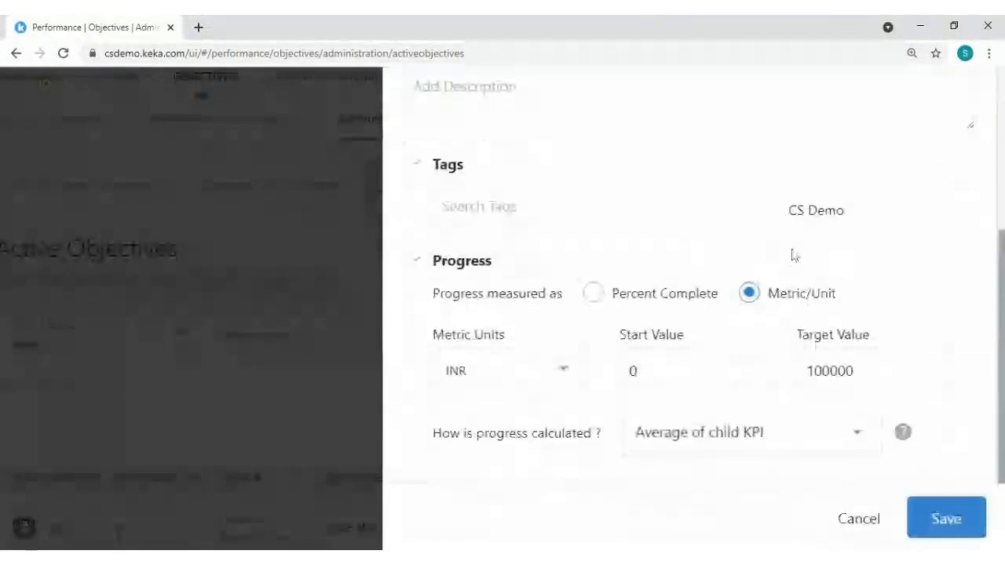
{"action": "left_click", "coordinate": [950, 517]}
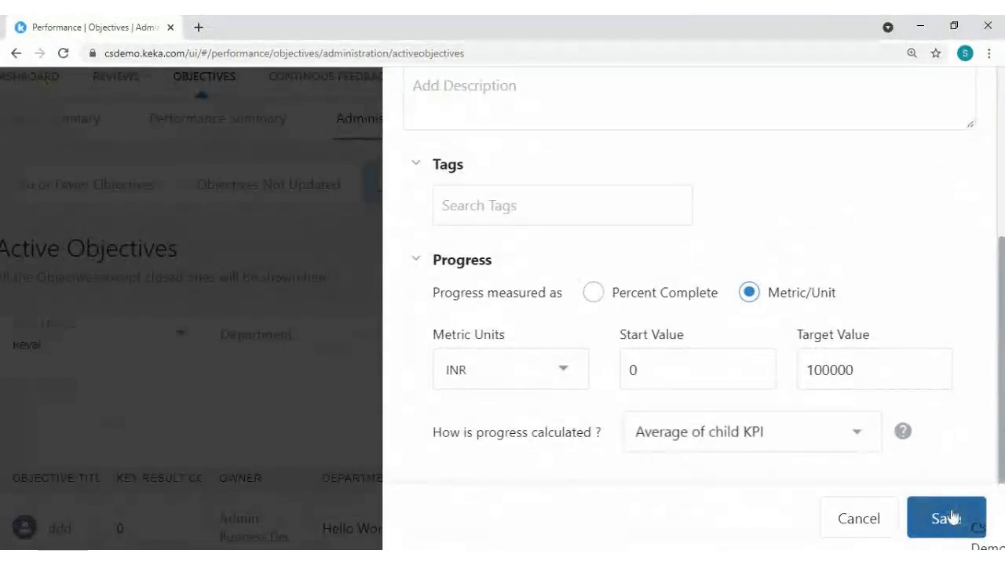
{"action": "left_click", "coordinate": [946, 519]}
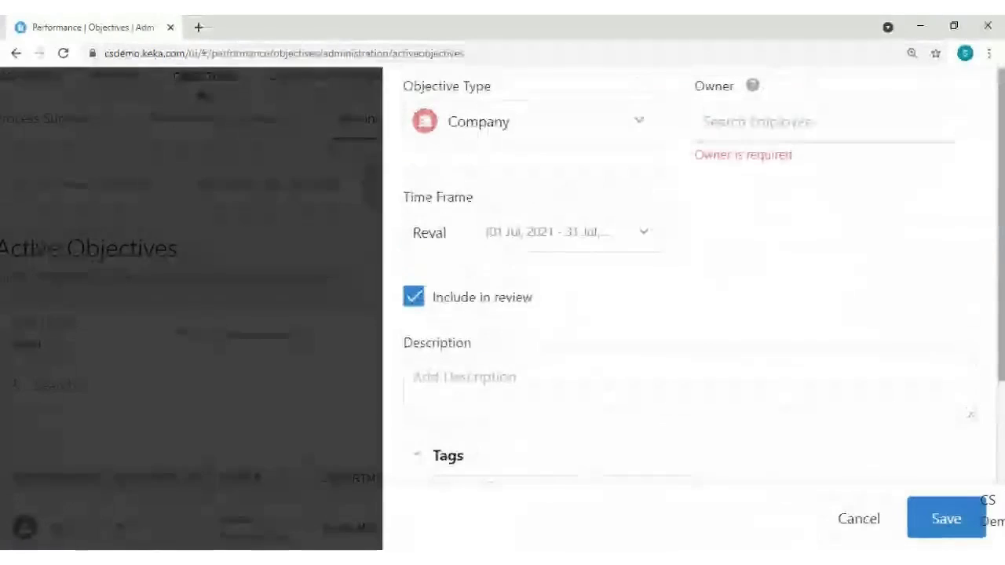
Step: Assign an employee as the objective's owner, title the objective test123, and save it
{"action": "left_click", "coordinate": [799, 140]}
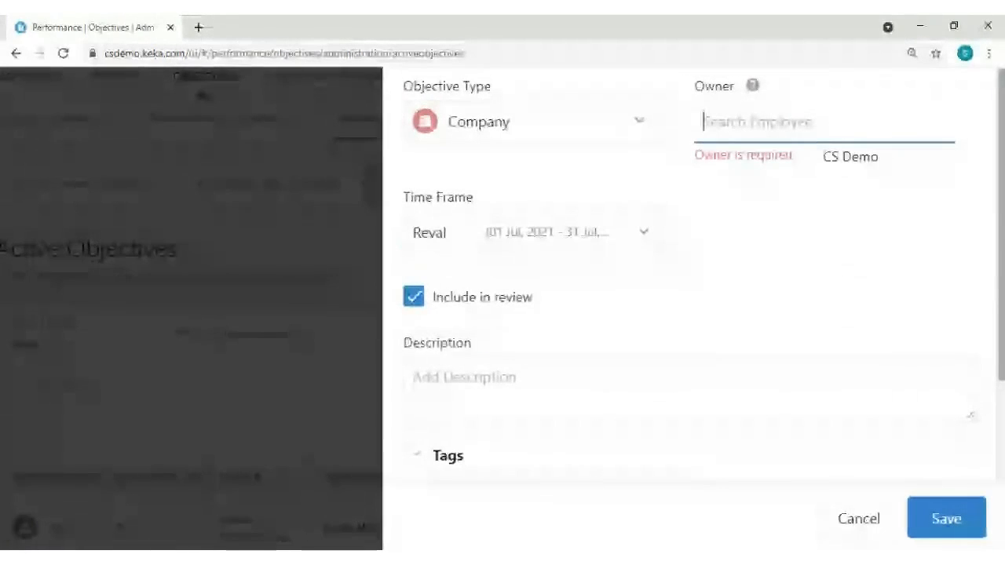
{"action": "type", "text": "sheri"}
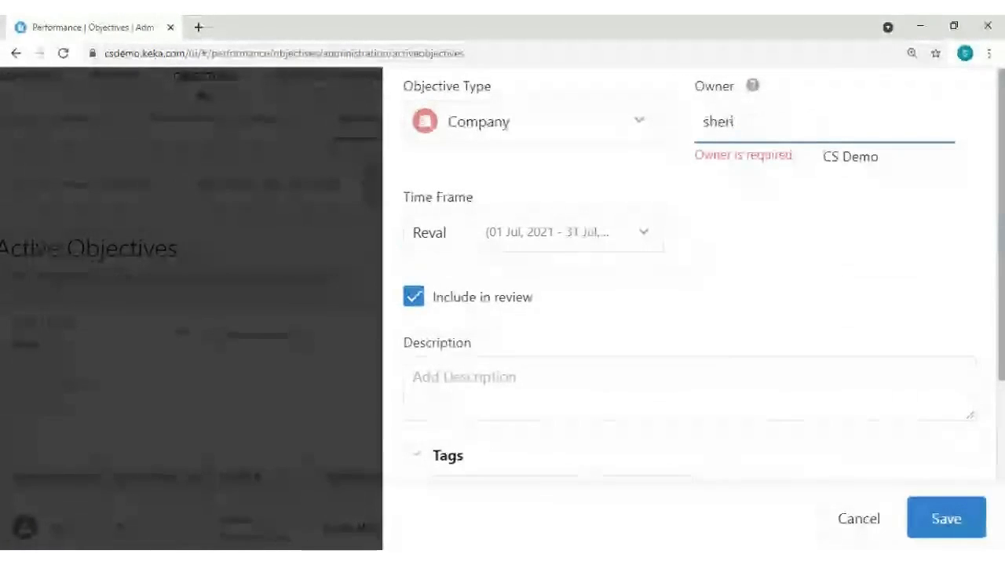
{"action": "left_click", "coordinate": [809, 199]}
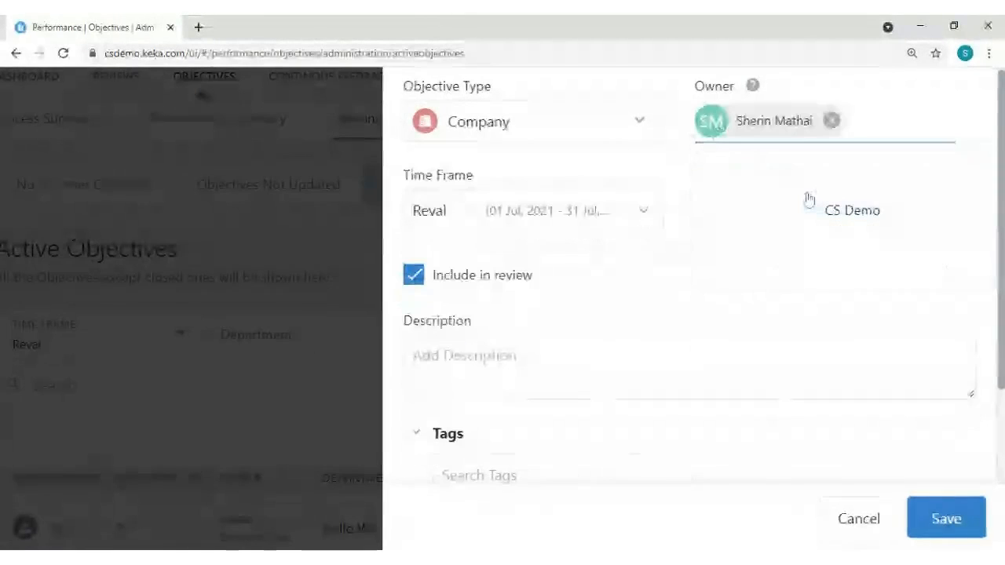
{"action": "left_click", "coordinate": [939, 521]}
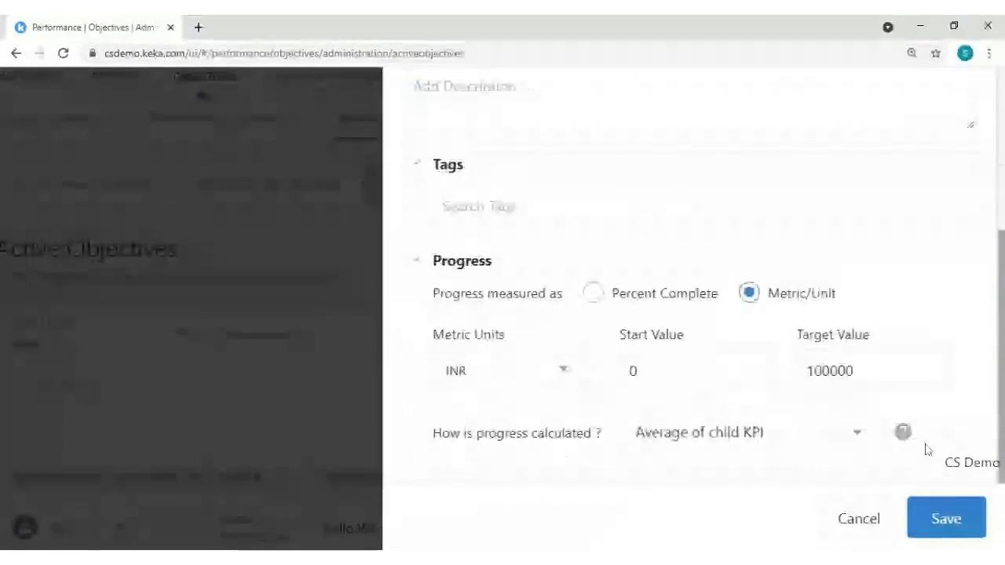
{"action": "left_click", "coordinate": [948, 522]}
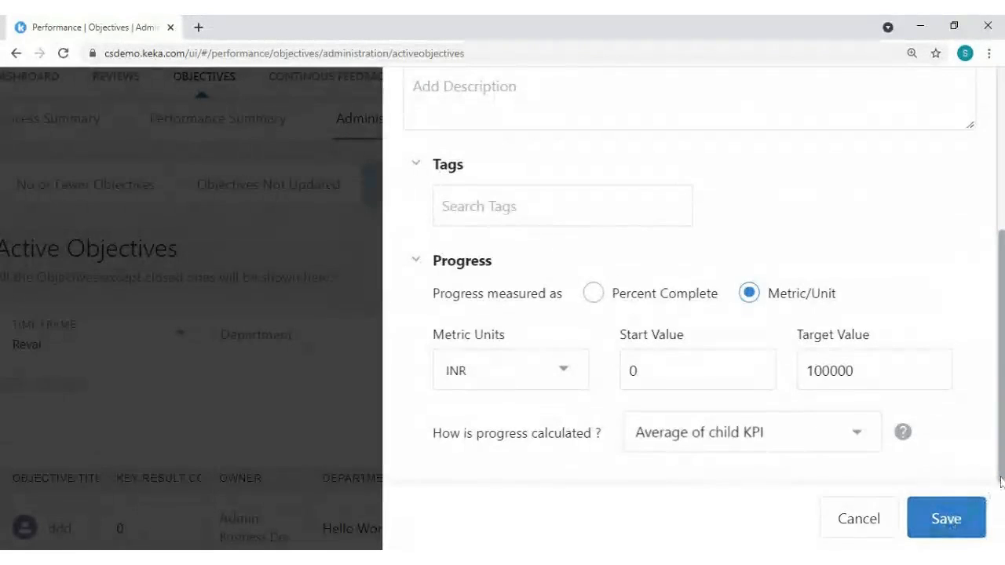
{"action": "type", "text": "test123"}
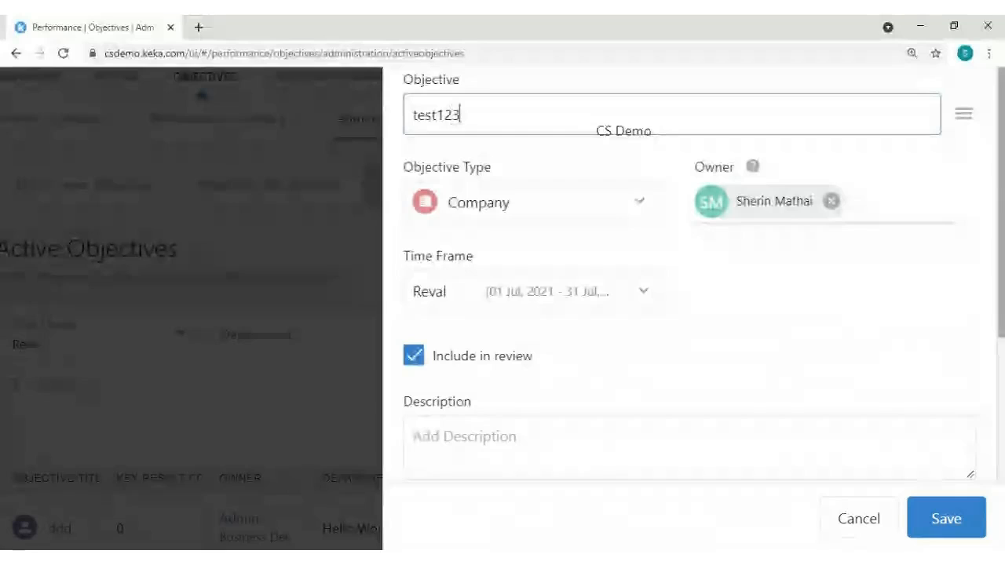
{"action": "left_click", "coordinate": [941, 530]}
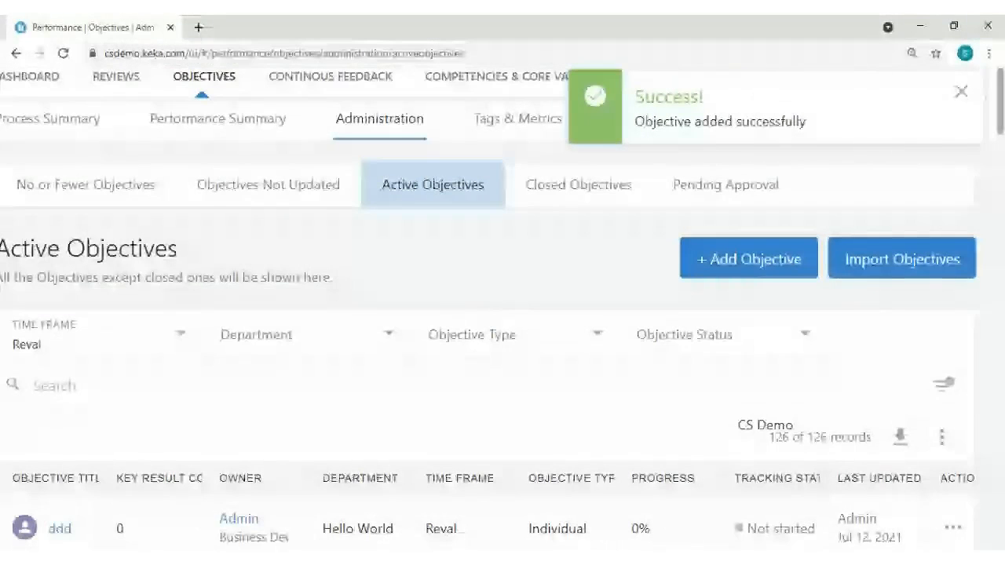
Step: Open the personal Performance objectives summary and expand the Test 1 objective in the 2021 time frame
{"action": "scroll", "coordinate": [503, 315], "scroll_direction": "down", "scroll_amount": 2}
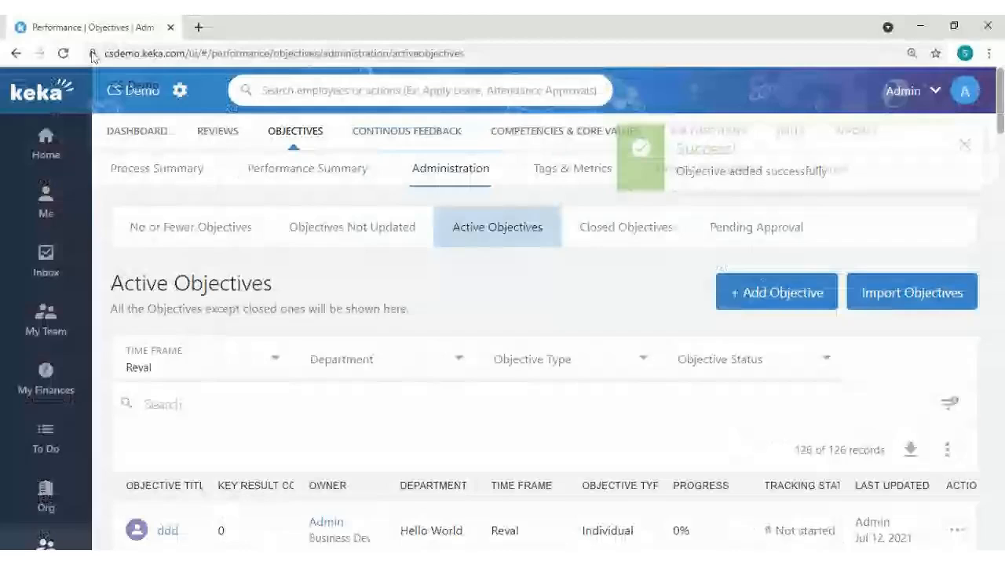
{"action": "mouse_move", "coordinate": [54, 219]}
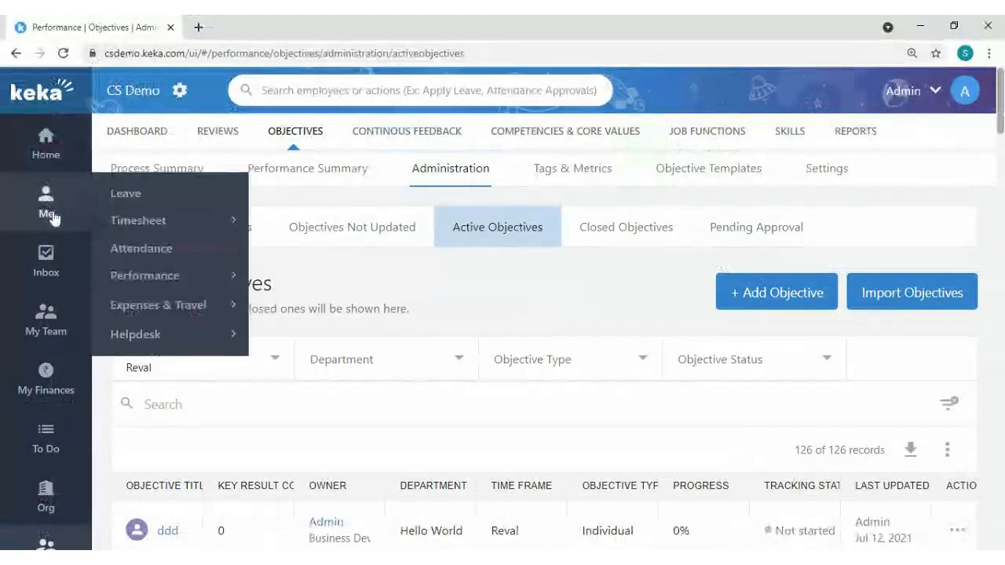
{"action": "left_click", "coordinate": [141, 276]}
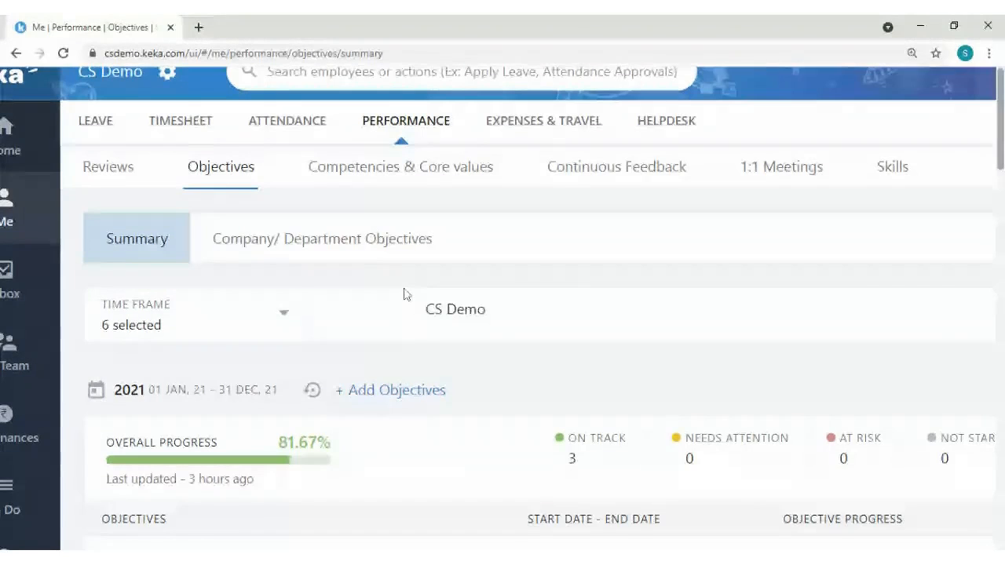
{"action": "scroll", "coordinate": [407, 294], "scroll_direction": "down", "scroll_amount": 2}
{"action": "scroll", "coordinate": [540, 314], "scroll_direction": "down", "scroll_amount": 1}
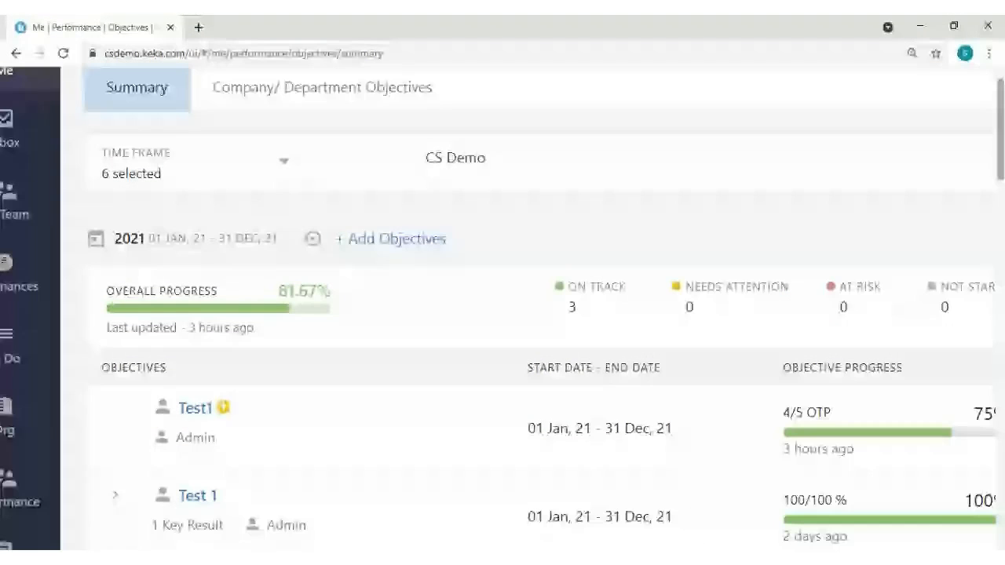
{"action": "scroll", "coordinate": [526, 314], "scroll_direction": "right", "scroll_amount": 1}
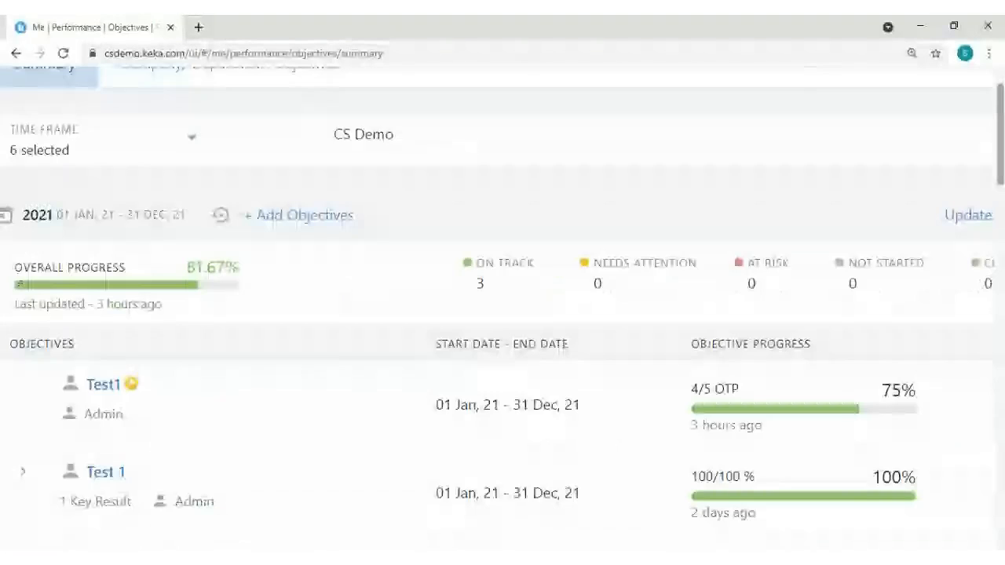
{"action": "scroll", "coordinate": [526, 314], "scroll_direction": "down", "scroll_amount": 2}
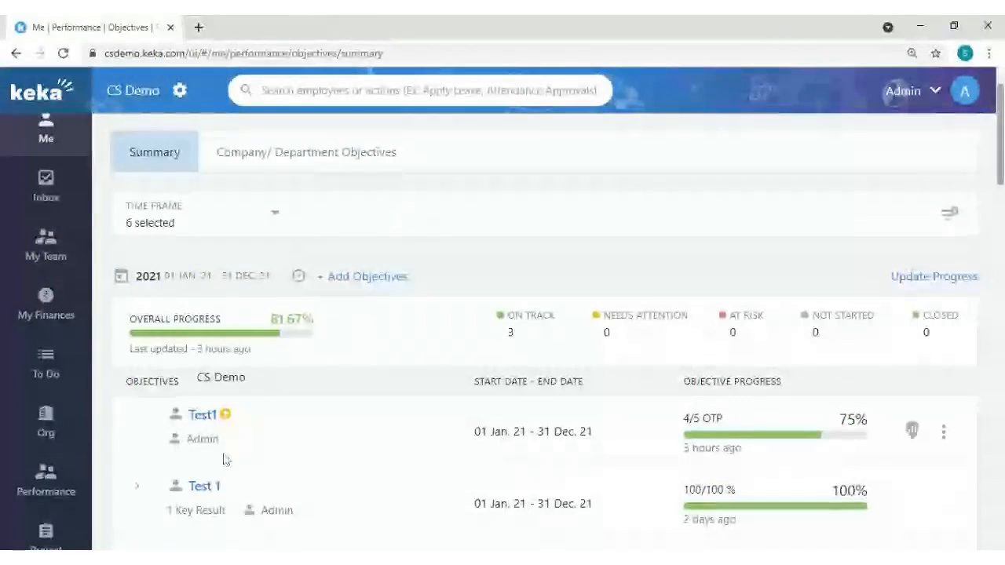
{"action": "left_click", "coordinate": [136, 487]}
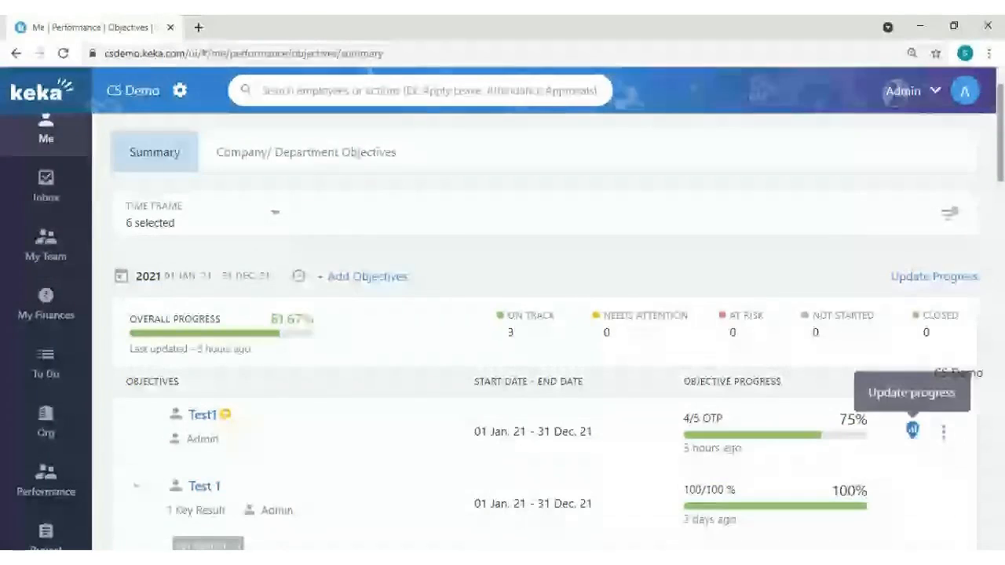
Step: Update the Test1 objective's progress with new value 1000, status On track and the note "on track"
{"action": "left_click", "coordinate": [912, 430]}
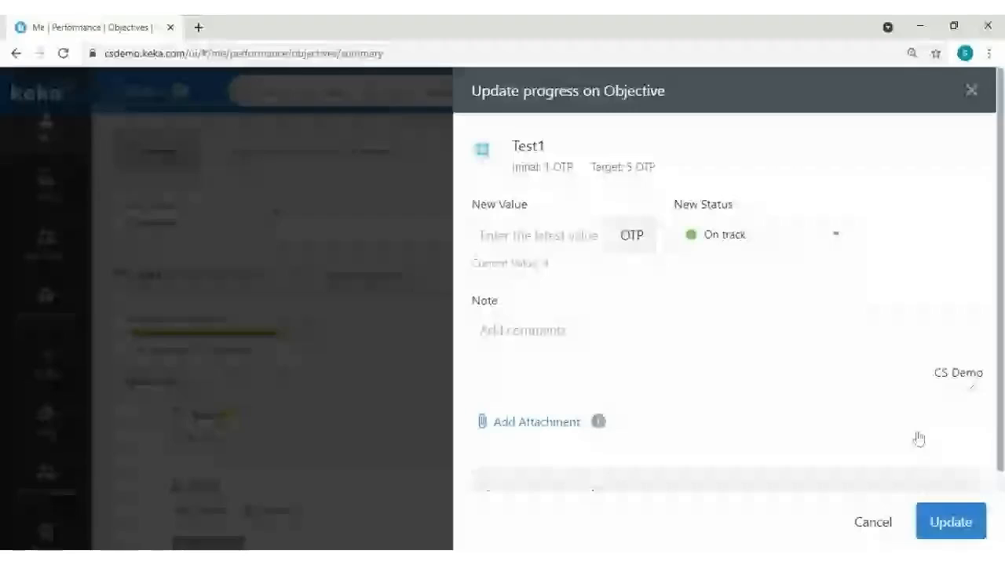
{"action": "left_click", "coordinate": [579, 235]}
{"action": "type", "text": "1000"}
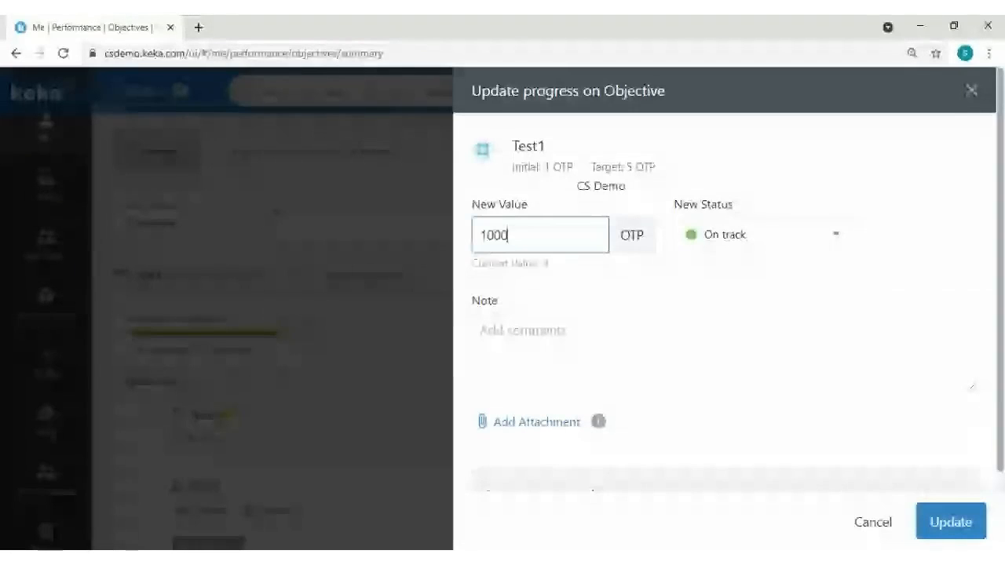
{"action": "left_click", "coordinate": [738, 248]}
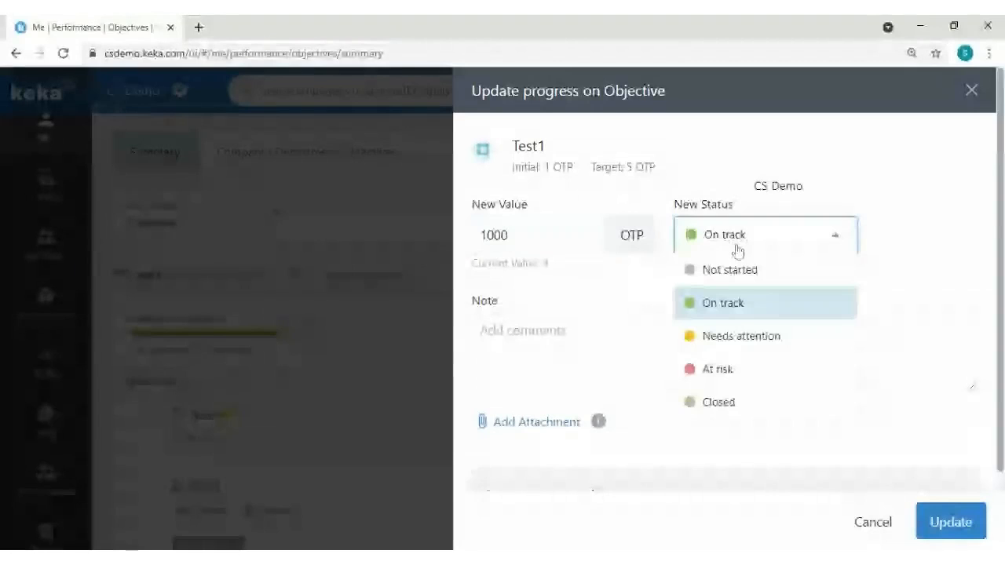
{"action": "left_click", "coordinate": [739, 316]}
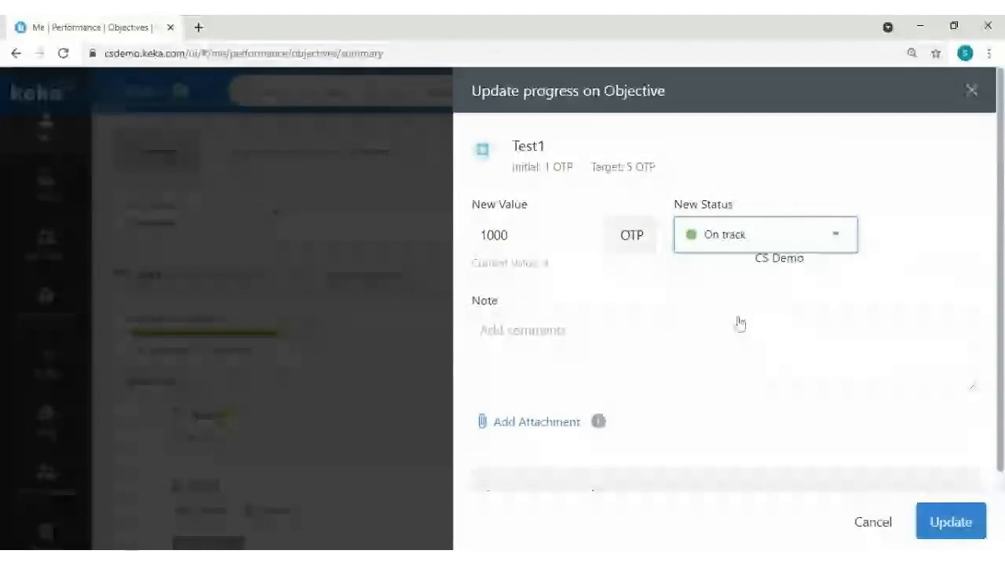
{"action": "left_click", "coordinate": [613, 343]}
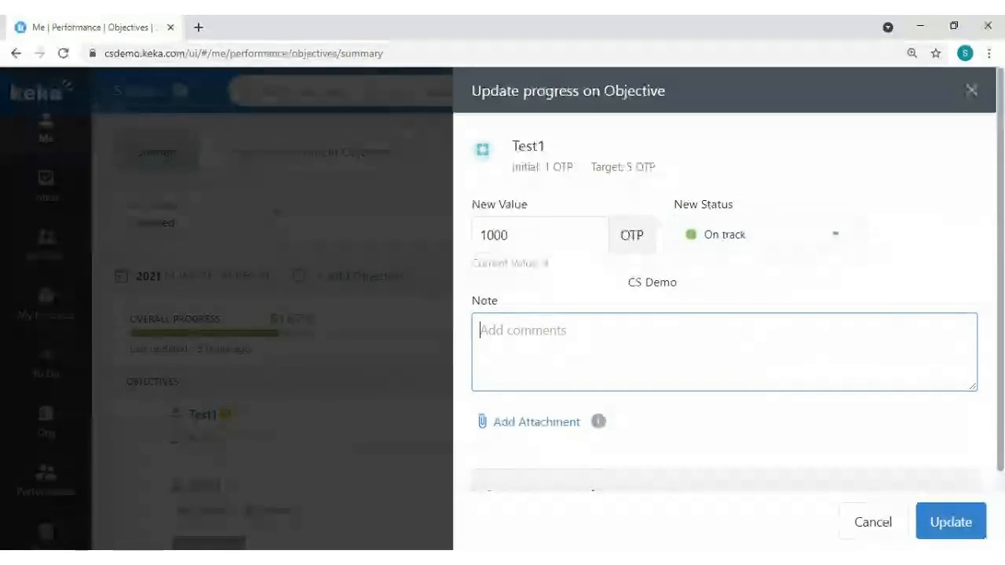
{"action": "type", "text": "on track"}
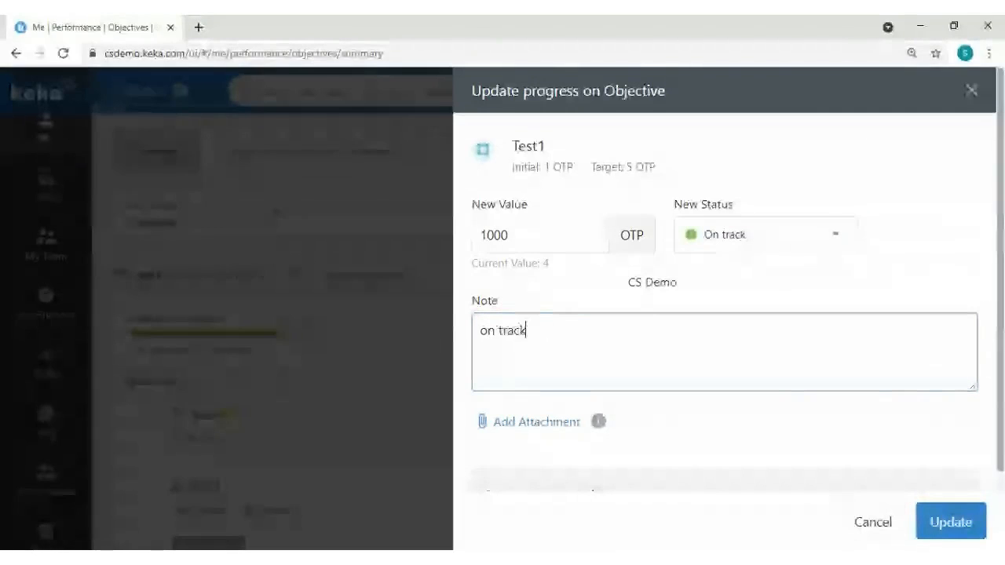
{"action": "left_click", "coordinate": [965, 531]}
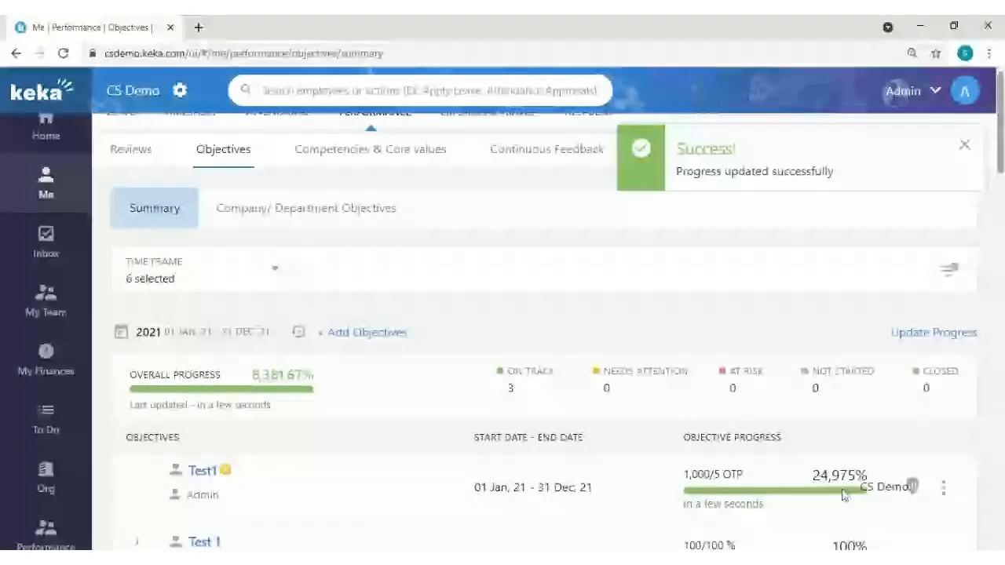
{"action": "scroll", "coordinate": [646, 437], "scroll_direction": "down", "scroll_amount": 1}
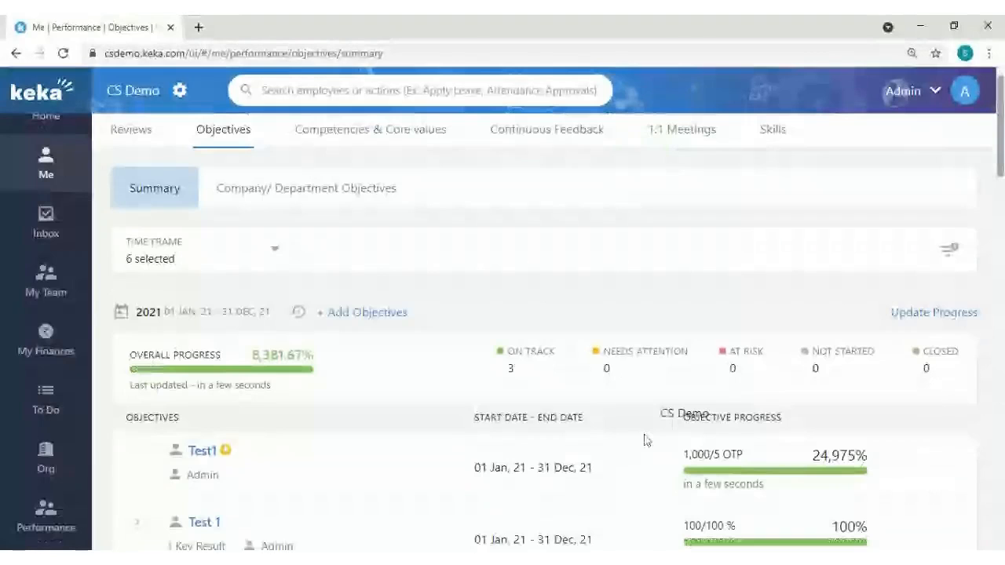
{"action": "scroll", "coordinate": [646, 441], "scroll_direction": "down", "scroll_amount": 2}
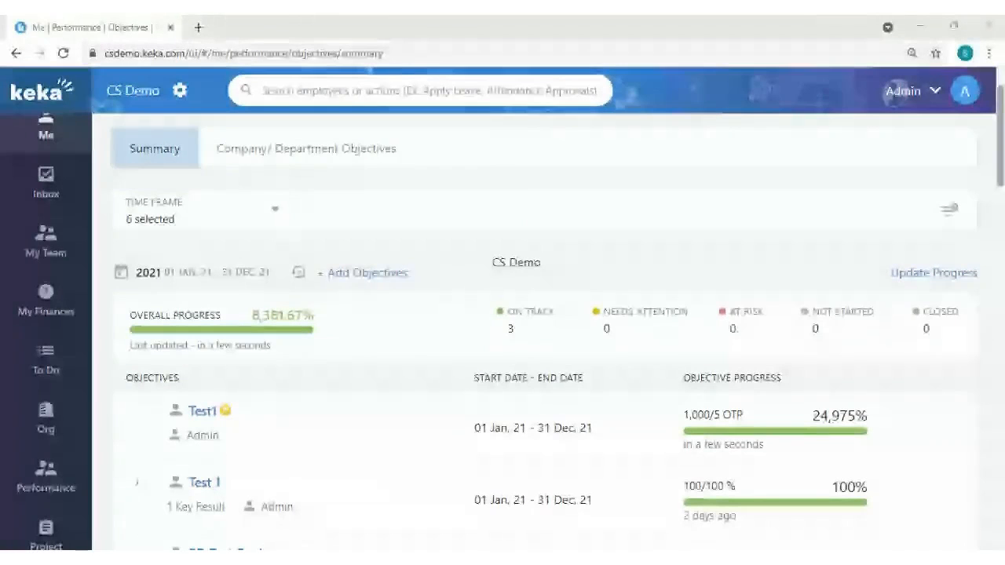
{"action": "key", "text": "alt+Tab"}
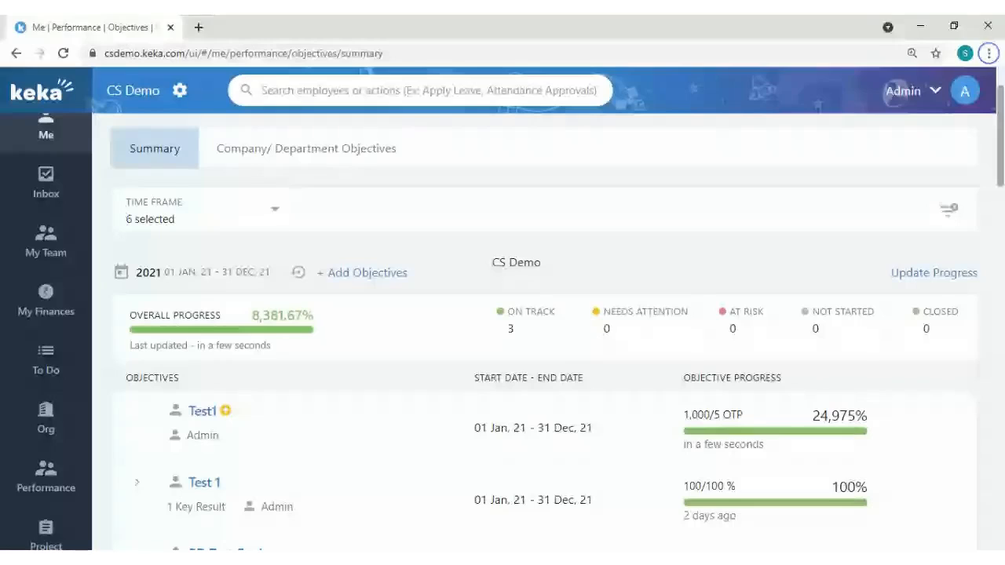
Step: View the personal competencies and core values, and return to the personal objectives summary to review the 2021 objectives
{"action": "key", "text": "alt+Tab"}
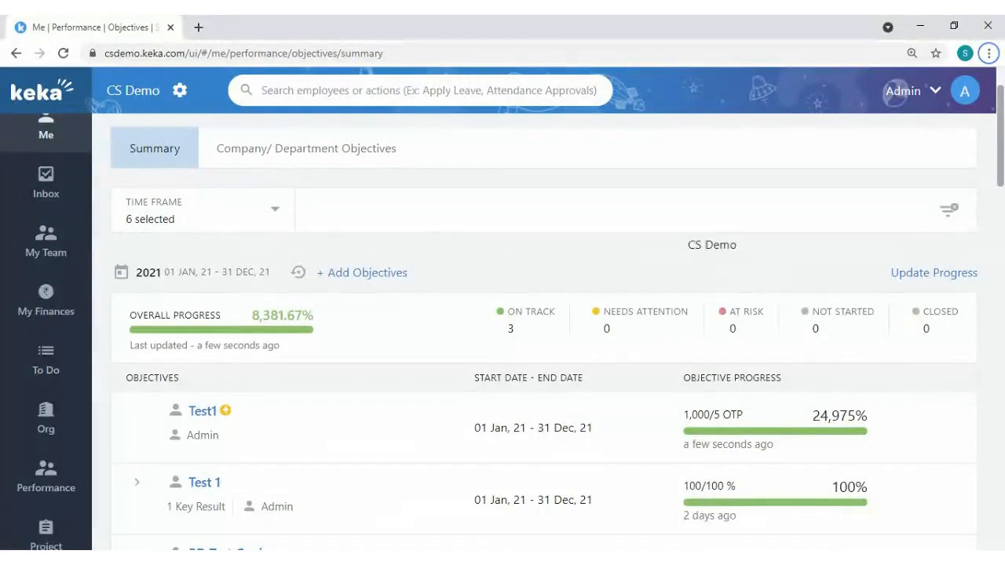
{"action": "scroll", "coordinate": [702, 157], "scroll_direction": "up", "scroll_amount": 1}
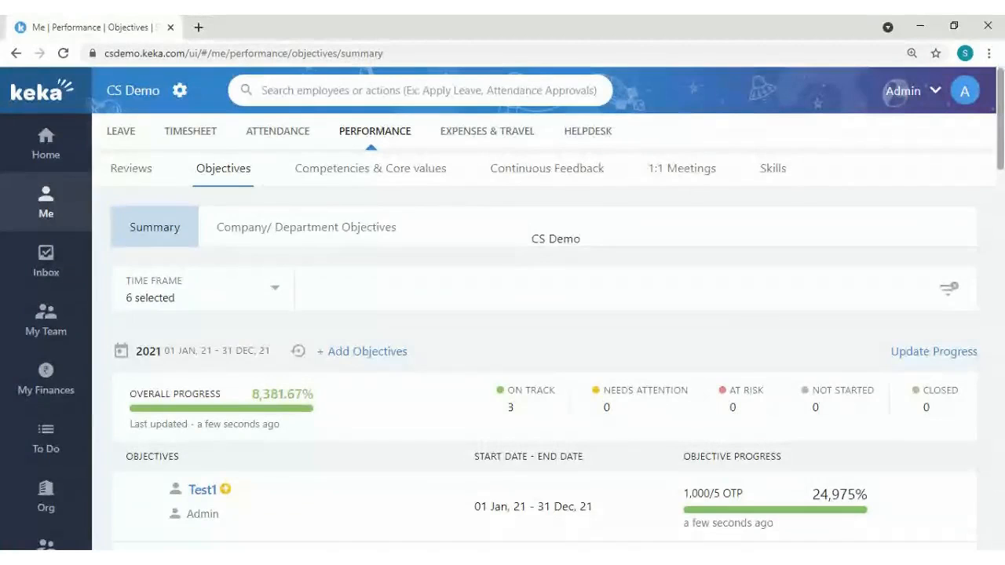
{"action": "left_click", "coordinate": [394, 173]}
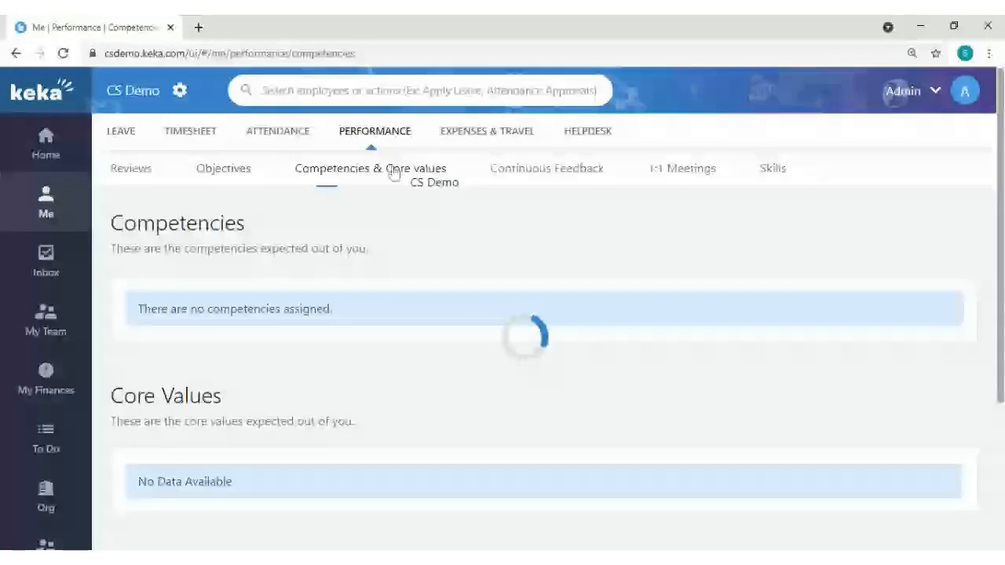
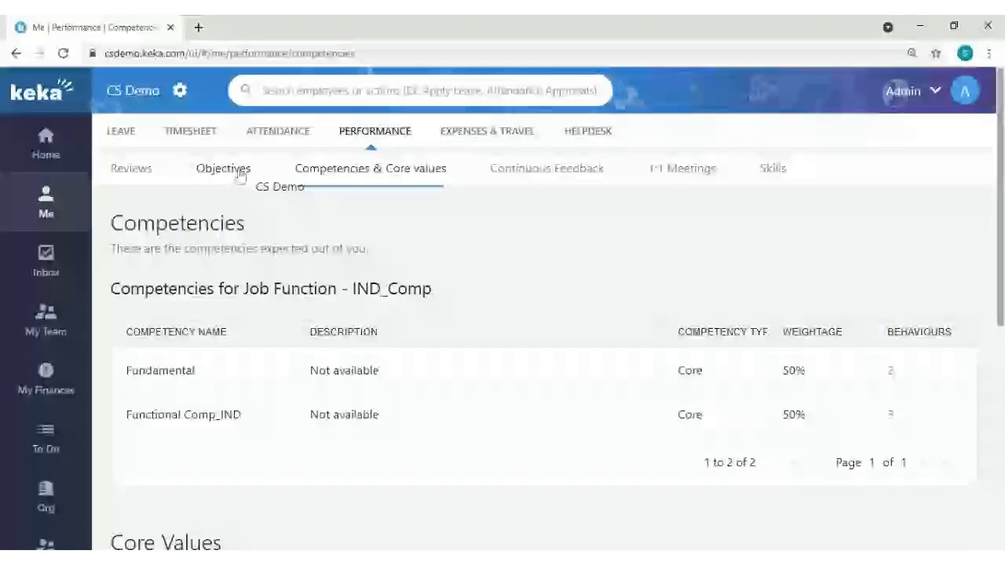
{"action": "left_click", "coordinate": [241, 176]}
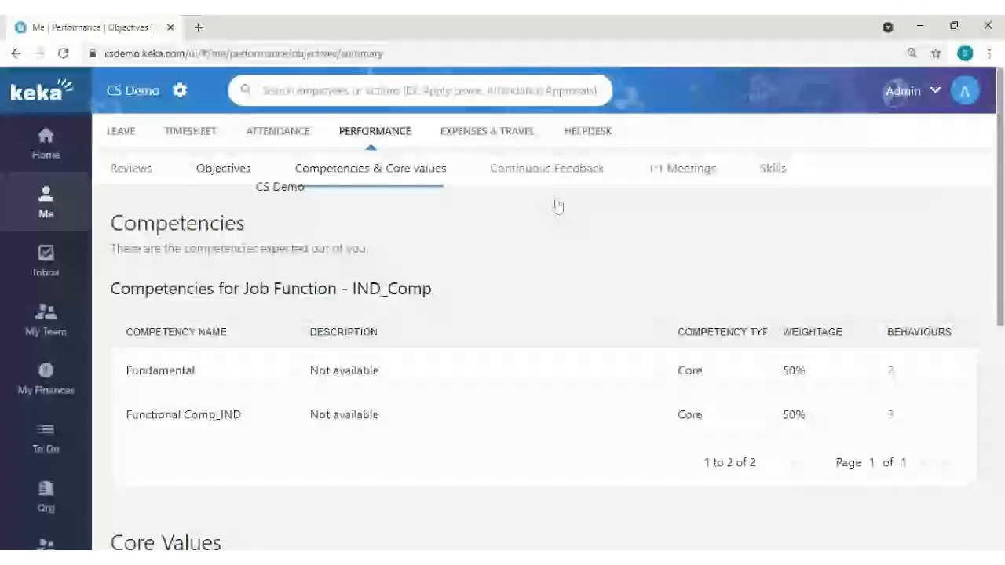
{"action": "left_click", "coordinate": [556, 177]}
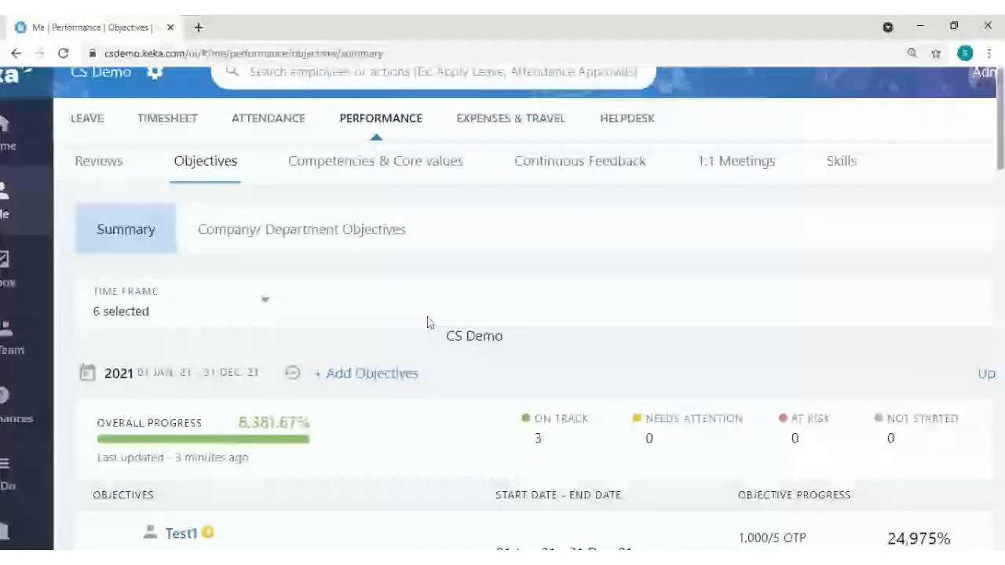
{"action": "scroll", "coordinate": [428, 322], "scroll_direction": "down", "scroll_amount": 3}
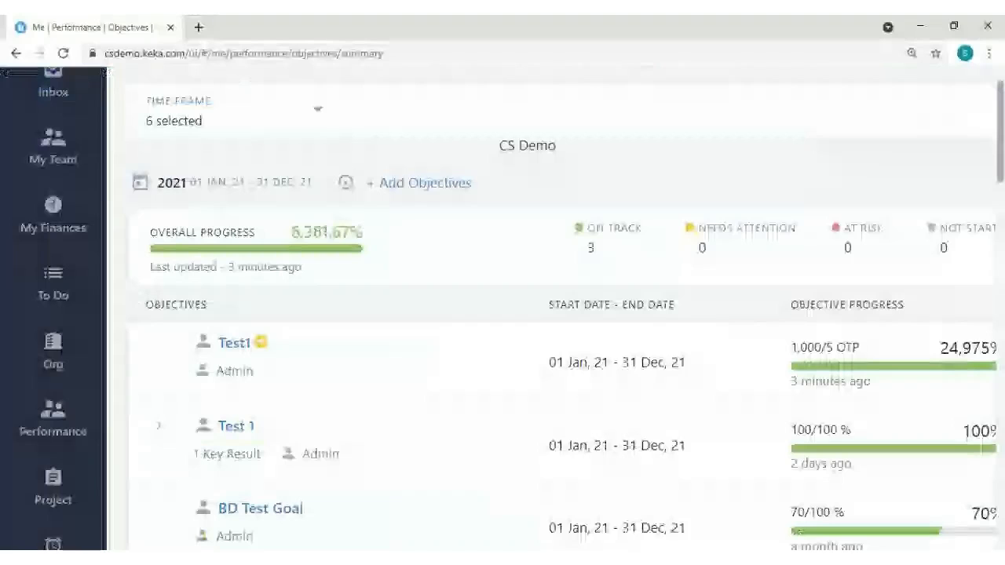
Step: Open the organisation's objectives settings and review the OKR methodology, objective levels and time frames
{"action": "left_click", "coordinate": [89, 420]}
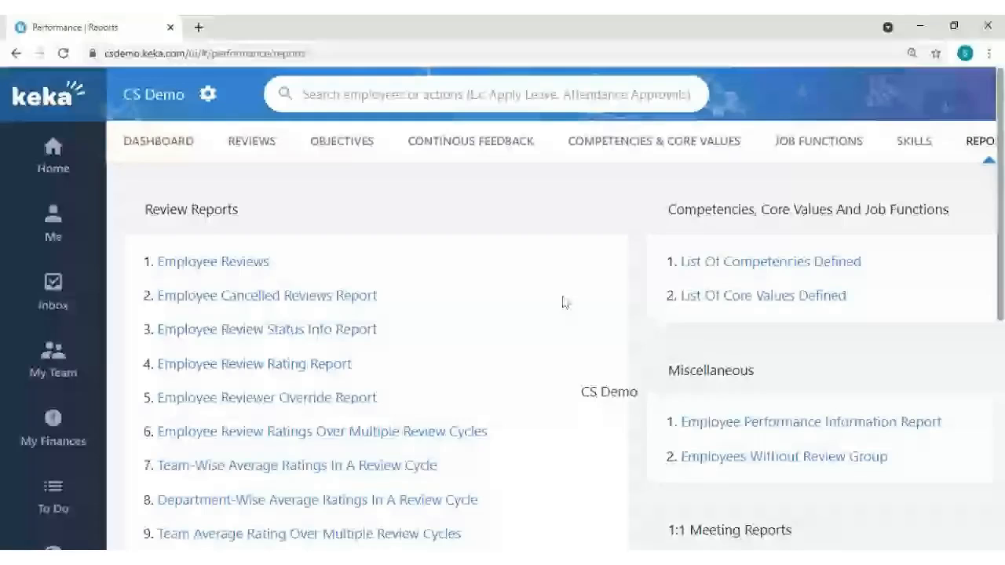
{"action": "left_click", "coordinate": [348, 150]}
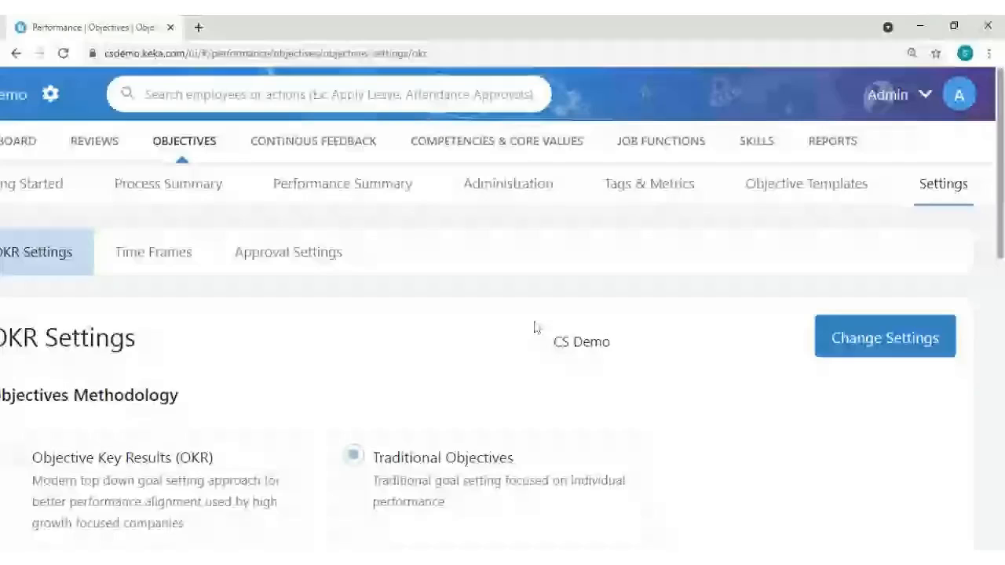
{"action": "scroll", "coordinate": [534, 327], "scroll_direction": "down", "scroll_amount": 4}
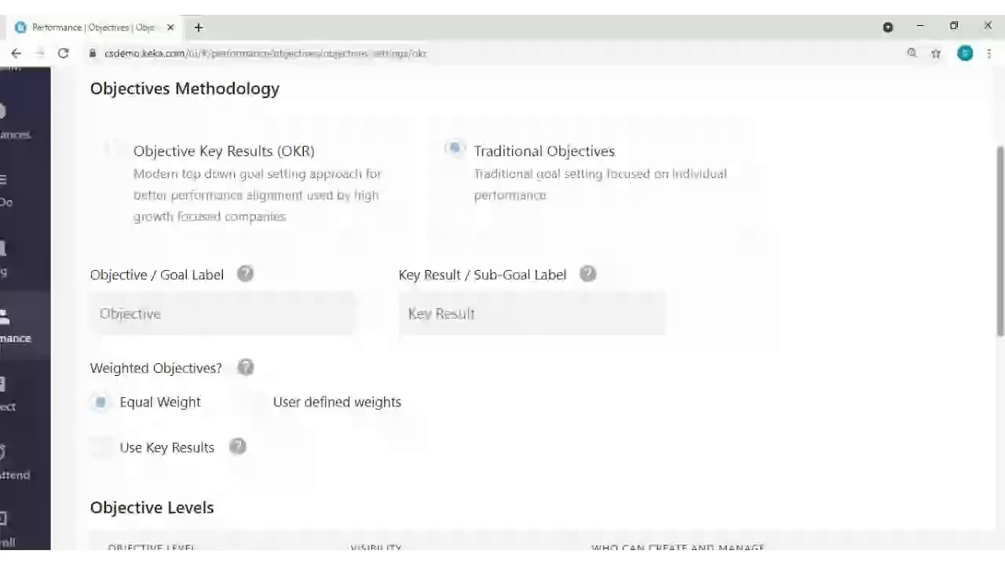
{"action": "scroll", "coordinate": [534, 314], "scroll_direction": "down", "scroll_amount": 1}
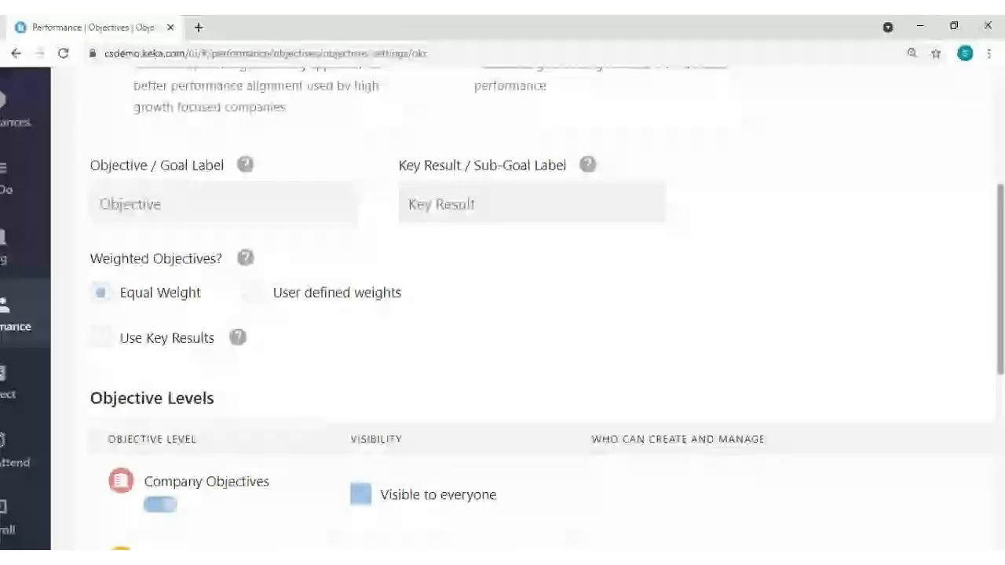
{"action": "scroll", "coordinate": [535, 314], "scroll_direction": "down", "scroll_amount": 2}
{"action": "scroll", "coordinate": [534, 314], "scroll_direction": "up", "scroll_amount": 4}
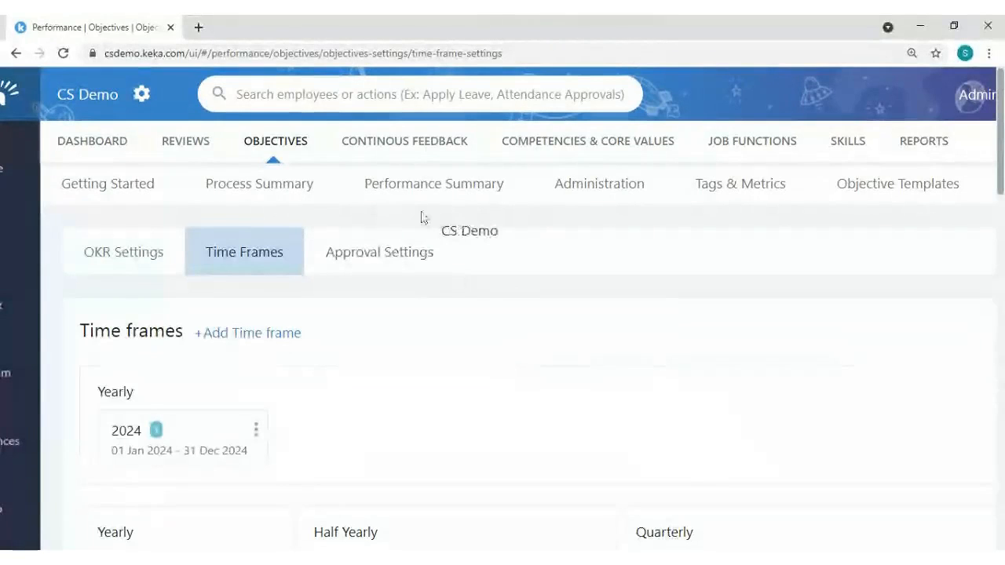
Step: Open the active objectives in Administration, view the bulk import instructions, and close the import without uploading a file
{"action": "left_click", "coordinate": [617, 198]}
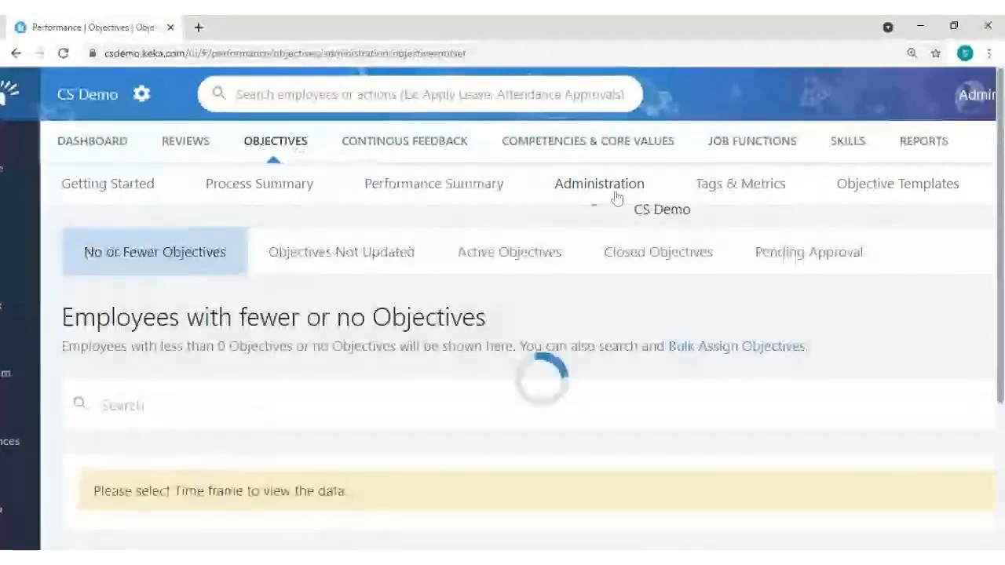
{"action": "left_click", "coordinate": [531, 251]}
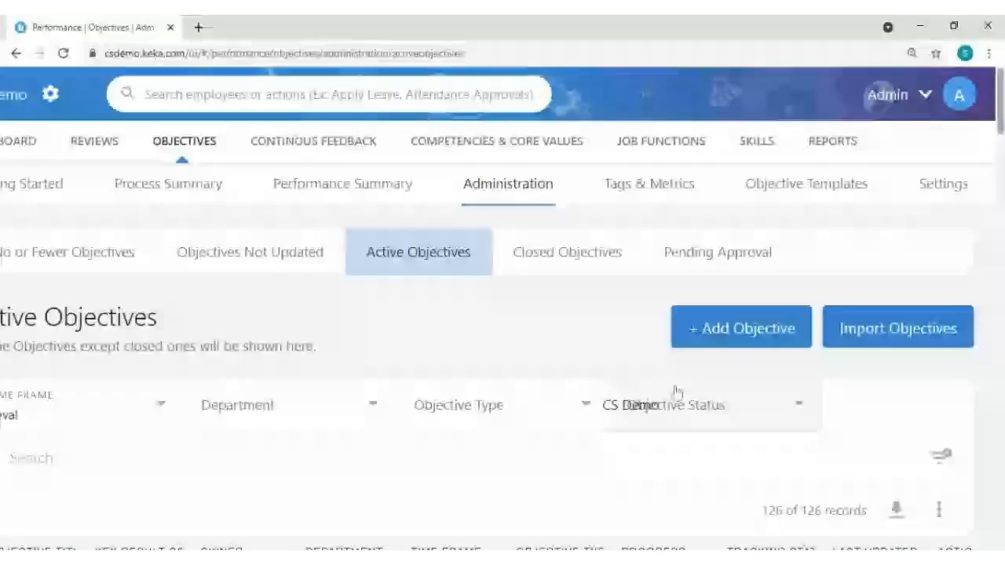
{"action": "left_click", "coordinate": [903, 327]}
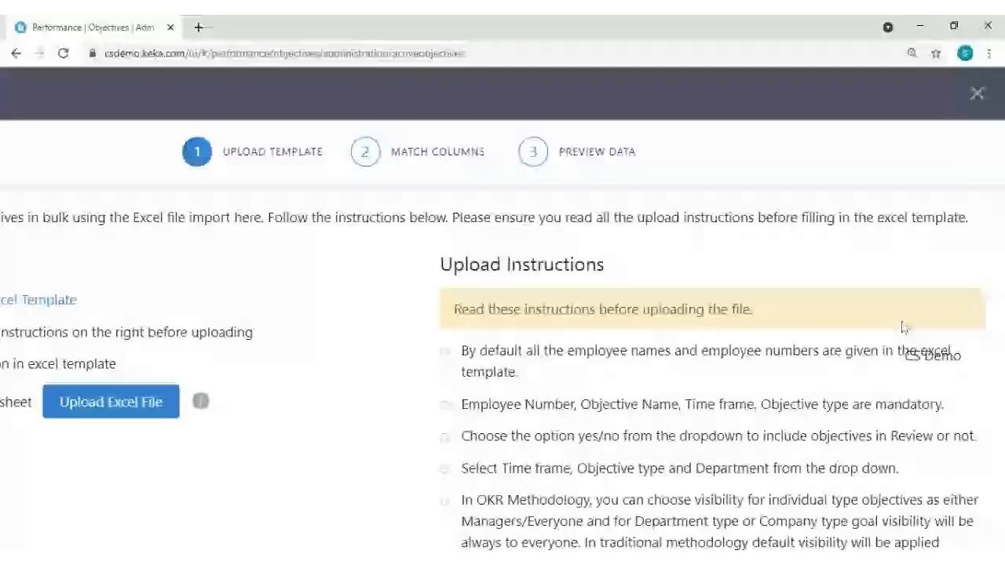
{"action": "left_click", "coordinate": [978, 96]}
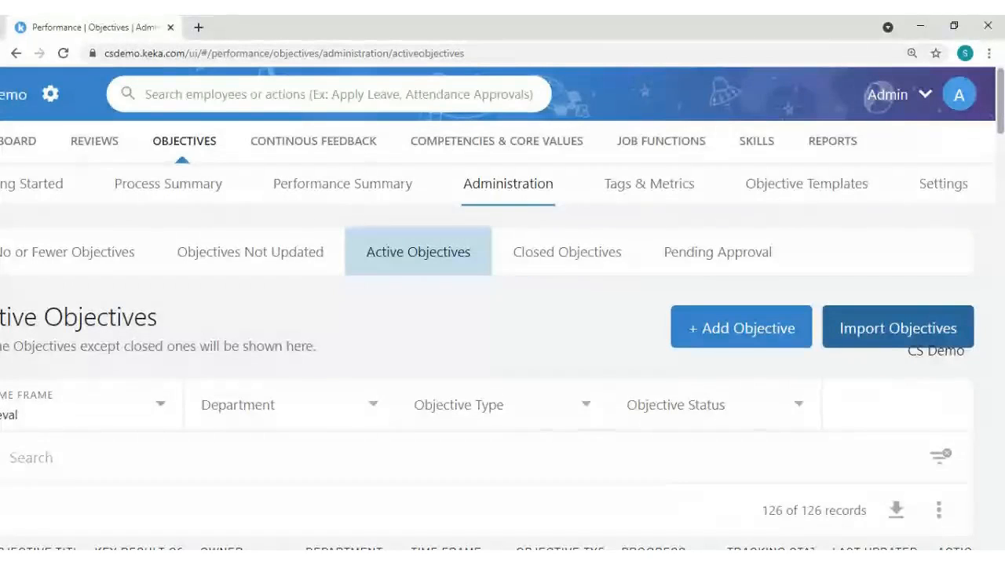
{"action": "scroll", "coordinate": [534, 342], "scroll_direction": "left", "scroll_amount": 1}
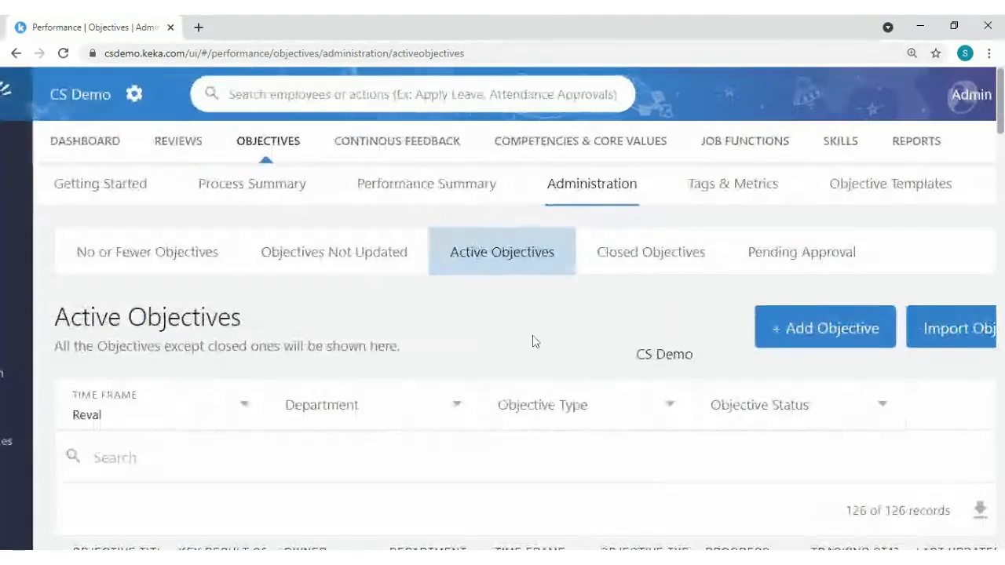
{"action": "scroll", "coordinate": [532, 341], "scroll_direction": "left", "scroll_amount": 1}
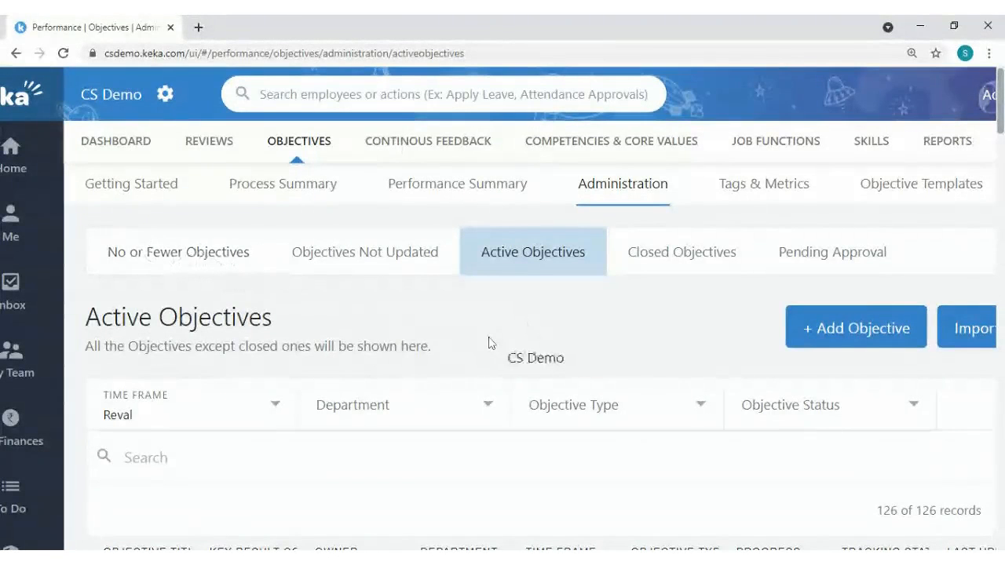
Step: List the employees with no or fewer objectives, filtered to the 2018 time frame
{"action": "key", "text": "ctrl+minus"}
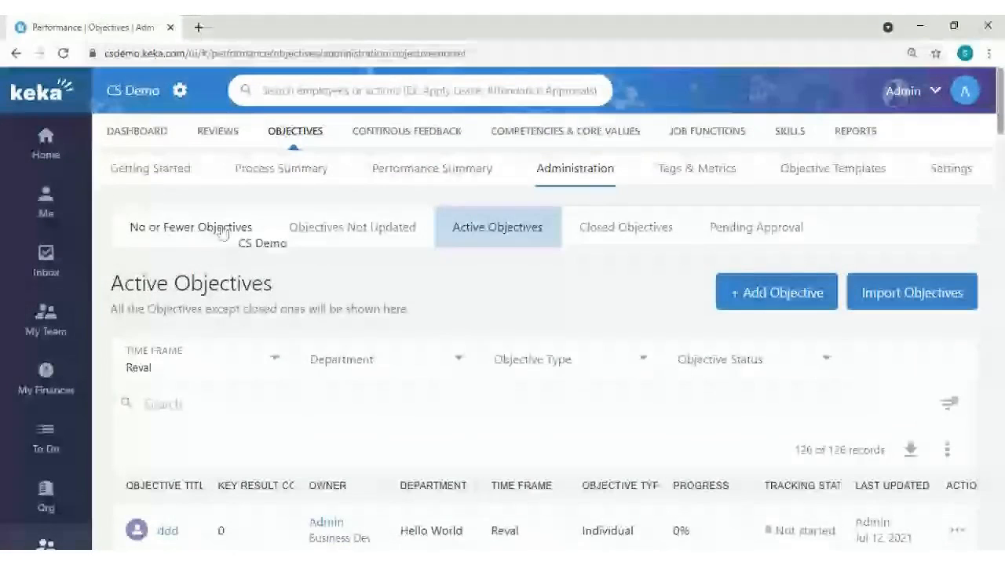
{"action": "left_click", "coordinate": [223, 232]}
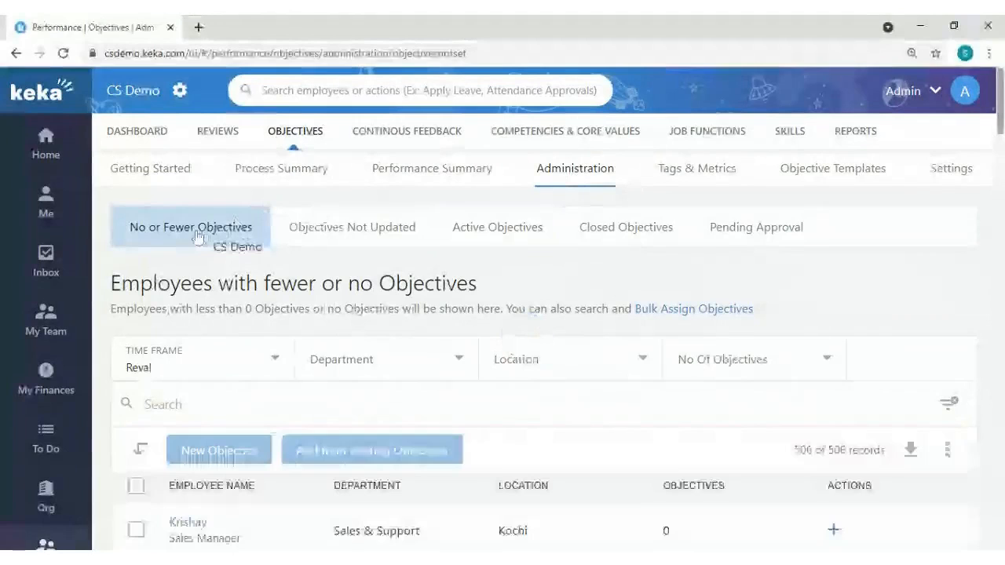
{"action": "left_click", "coordinate": [219, 370]}
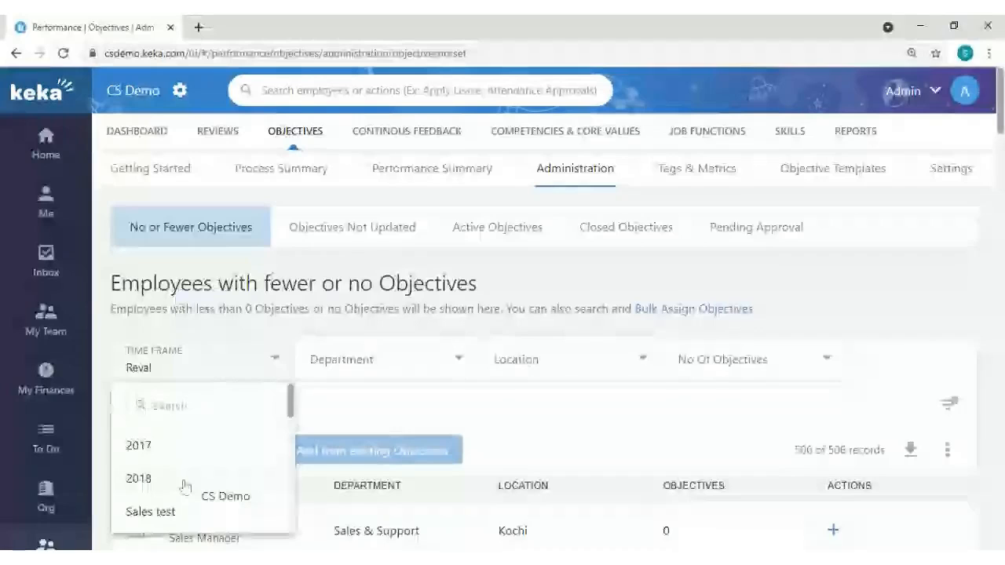
{"action": "left_click", "coordinate": [185, 483]}
{"action": "scroll", "coordinate": [584, 384], "scroll_direction": "down", "scroll_amount": 1}
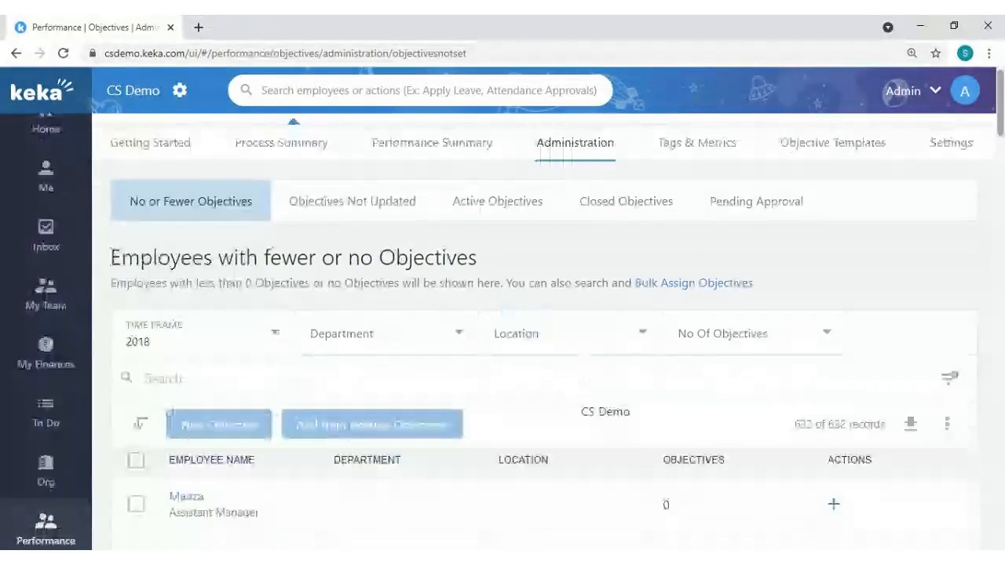
{"action": "scroll", "coordinate": [534, 330], "scroll_direction": "down", "scroll_amount": 3}
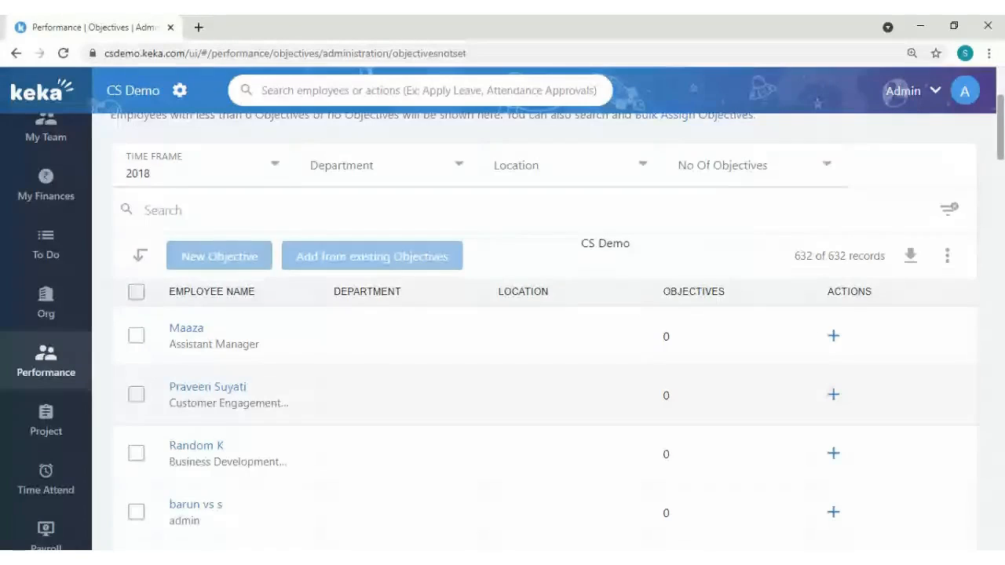
{"action": "scroll", "coordinate": [565, 420], "scroll_direction": "up", "scroll_amount": 1}
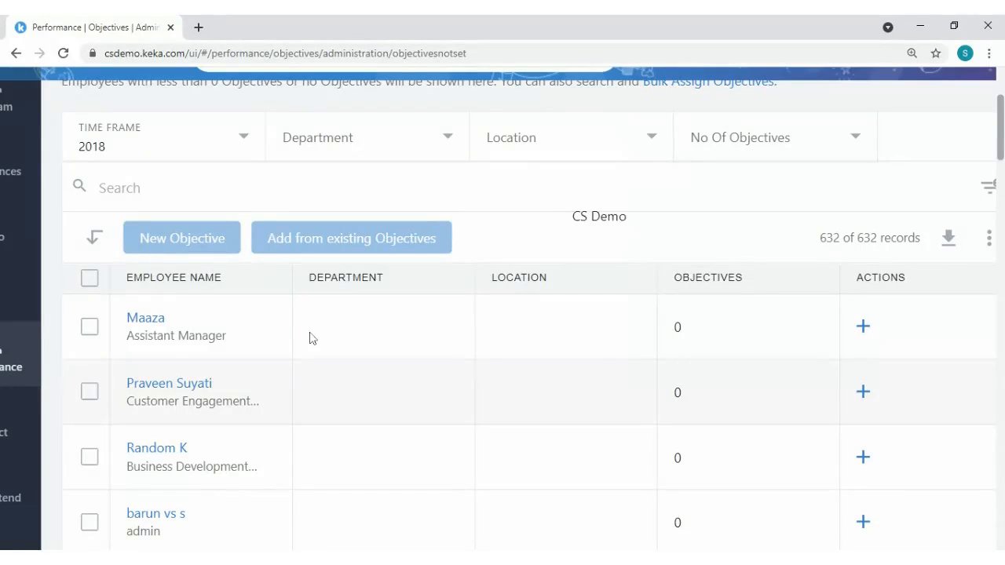
Step: Select all listed employees and browse the existing objectives of the Sales test and Random time frames for adding to them
{"action": "left_click", "coordinate": [90, 278]}
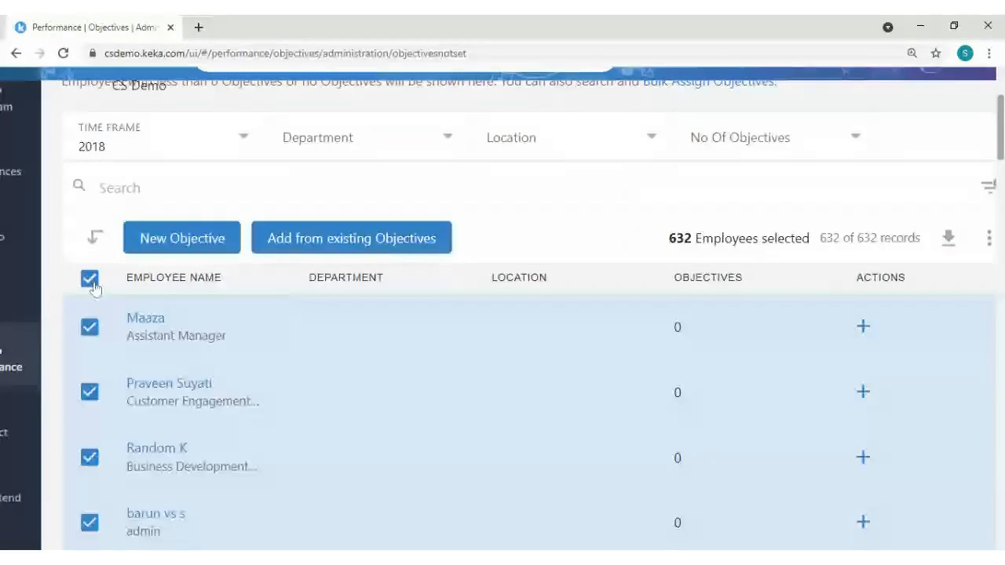
{"action": "left_click", "coordinate": [180, 250]}
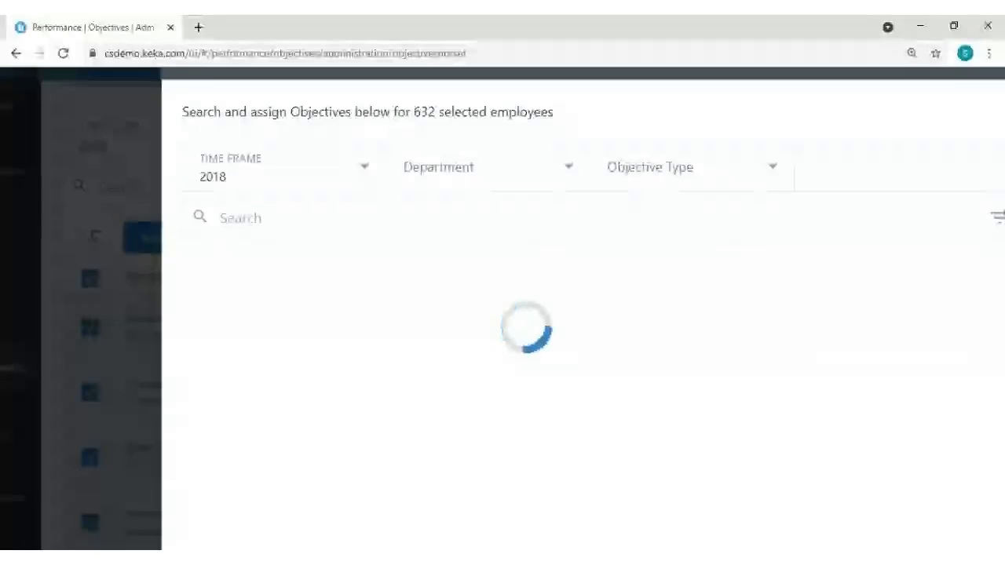
{"action": "left_click", "coordinate": [320, 180]}
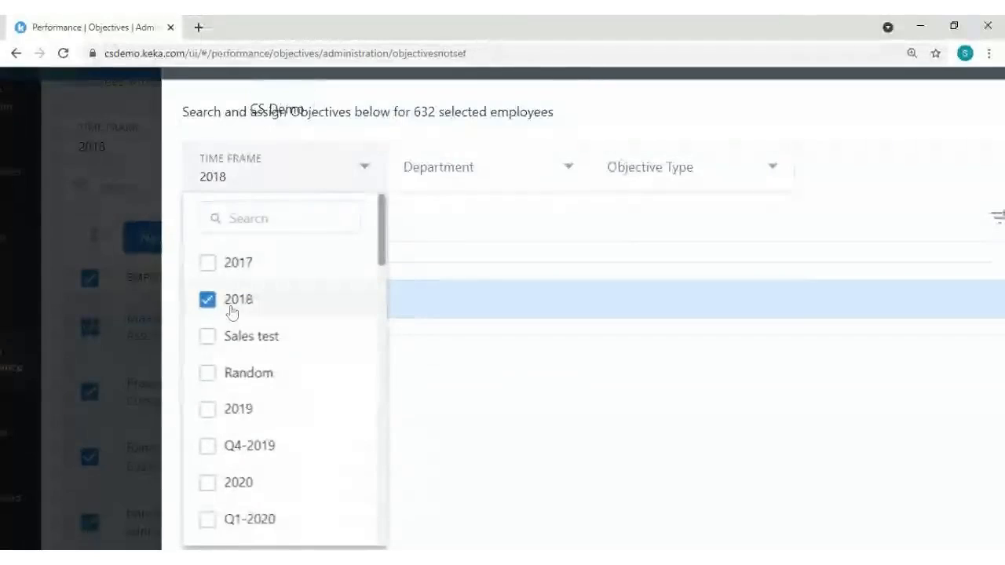
{"action": "left_click", "coordinate": [233, 312]}
{"action": "left_click", "coordinate": [235, 381]}
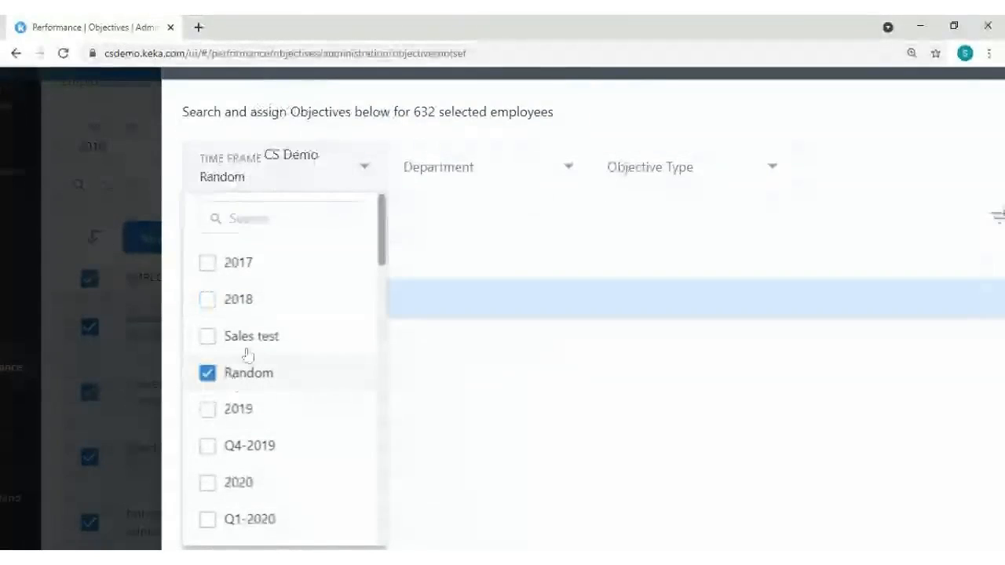
{"action": "left_click", "coordinate": [250, 346]}
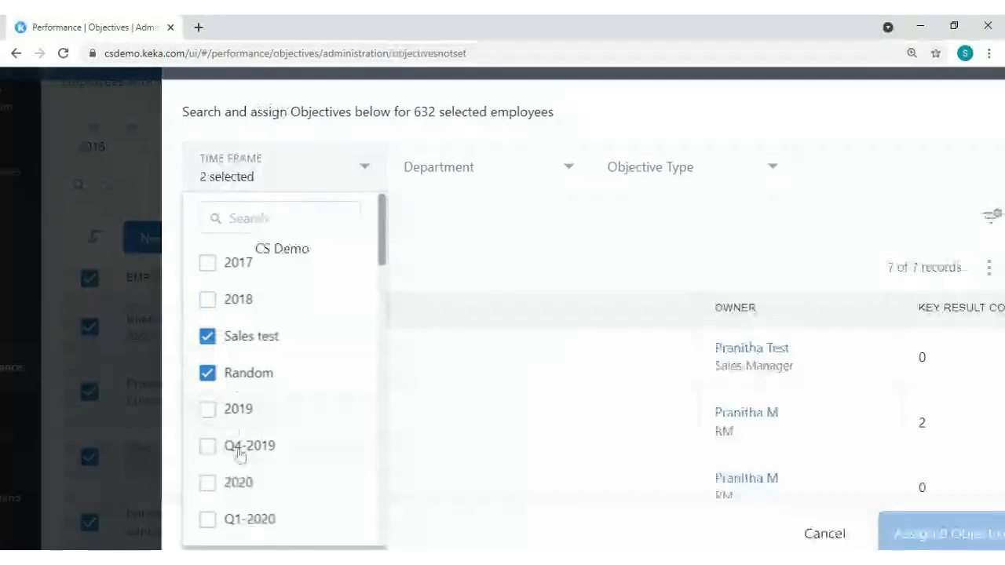
{"action": "left_click", "coordinate": [445, 302]}
{"action": "scroll", "coordinate": [445, 302], "scroll_direction": "down", "scroll_amount": 3}
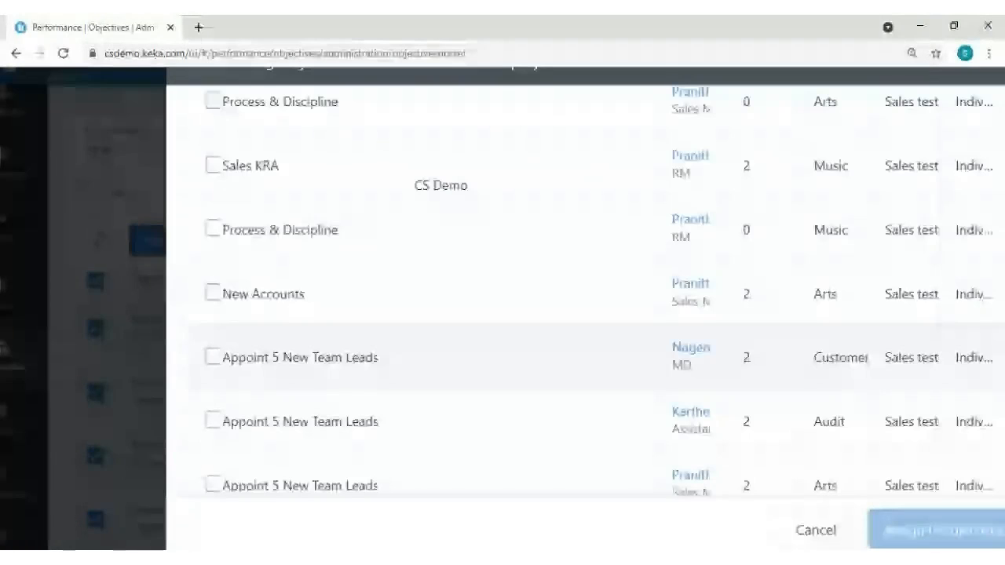
{"action": "scroll", "coordinate": [362, 358], "scroll_direction": "down", "scroll_amount": 1}
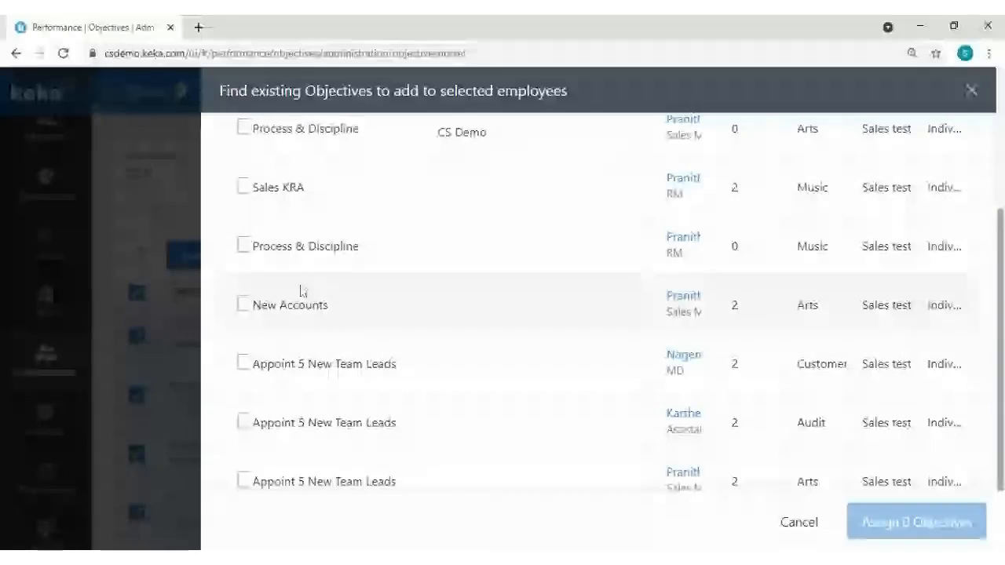
{"action": "scroll", "coordinate": [274, 260], "scroll_direction": "up", "scroll_amount": 3}
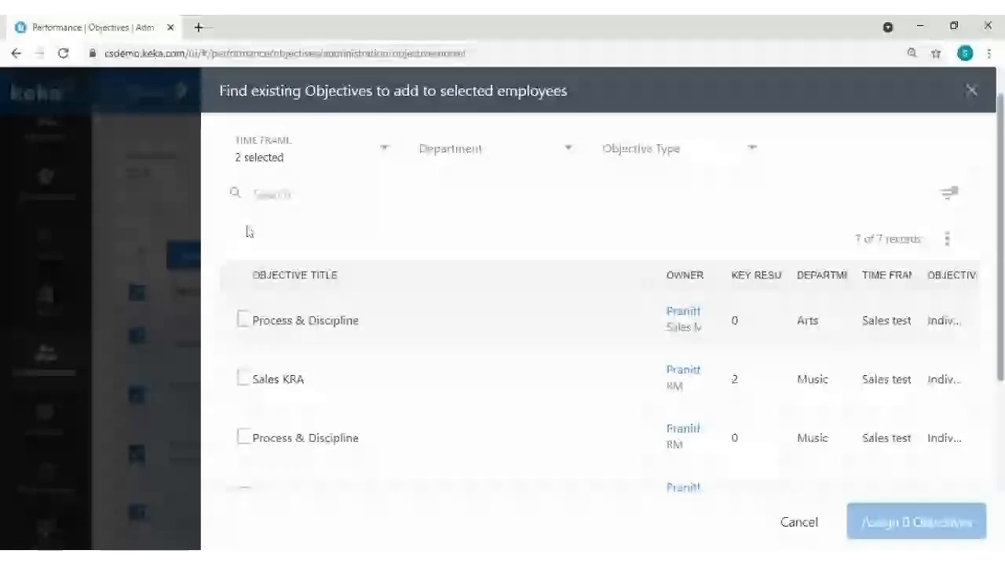
Step: Filter the existing objectives by Q1-2020, and leave without assigning any, clearing the employee selection
{"action": "left_click", "coordinate": [293, 154]}
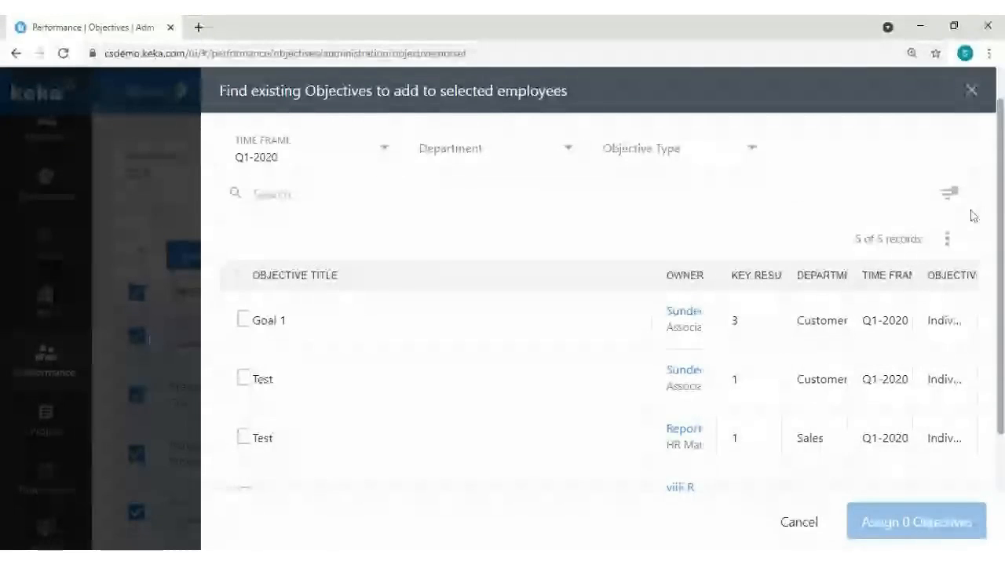
{"action": "left_click", "coordinate": [972, 92]}
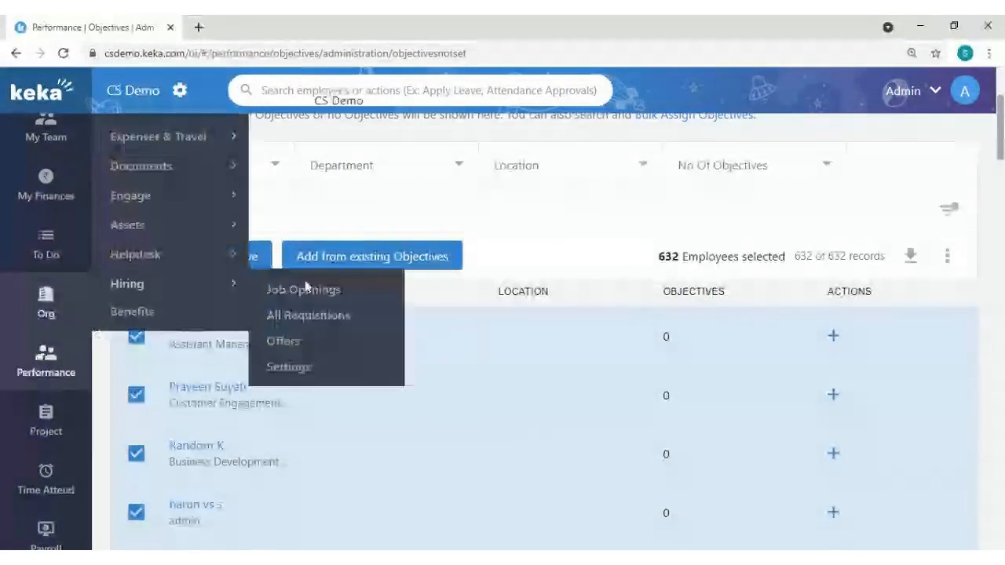
{"action": "left_click", "coordinate": [136, 291]}
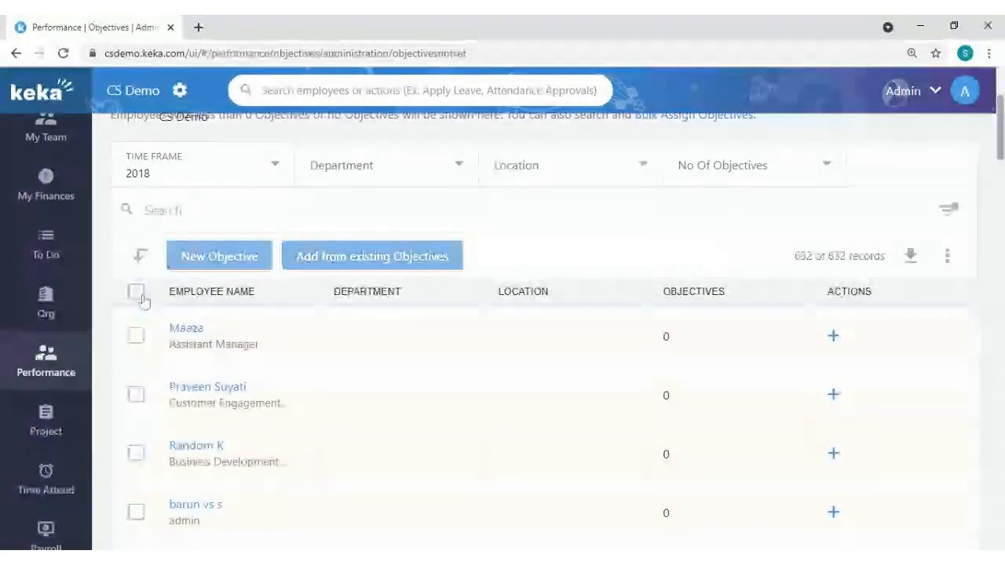
Step: List the objectives whose progress is not updated, filtering by the Random and Sales test time frames in turn, and review the records
{"action": "scroll", "coordinate": [614, 244], "scroll_direction": "up", "scroll_amount": 2}
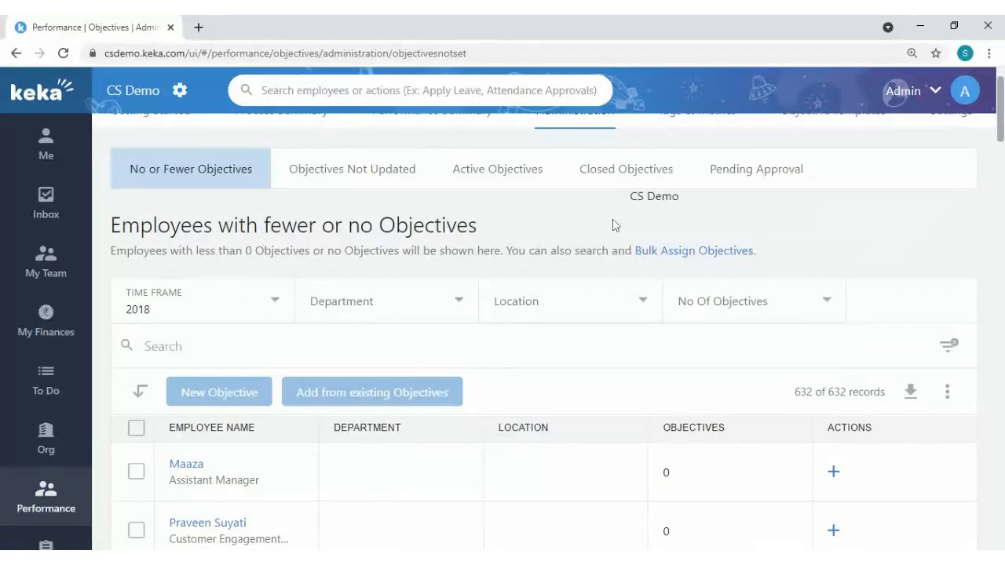
{"action": "left_click", "coordinate": [373, 183]}
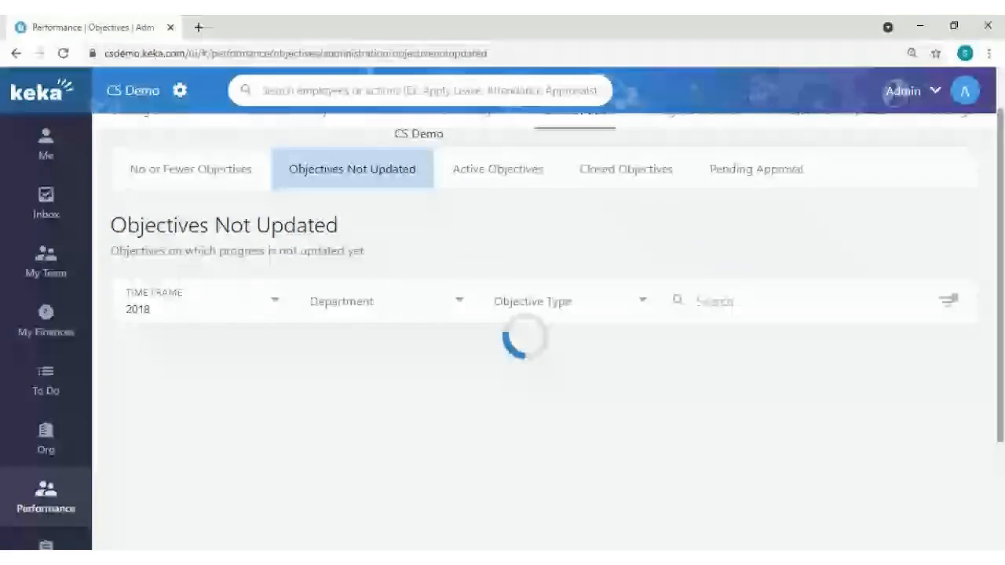
{"action": "left_click", "coordinate": [264, 309]}
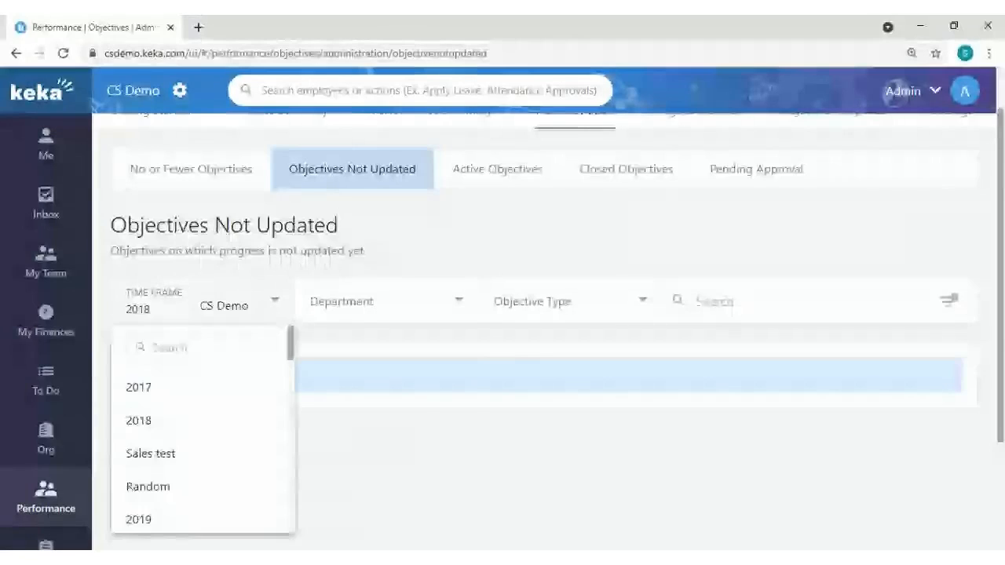
{"action": "left_click", "coordinate": [189, 476]}
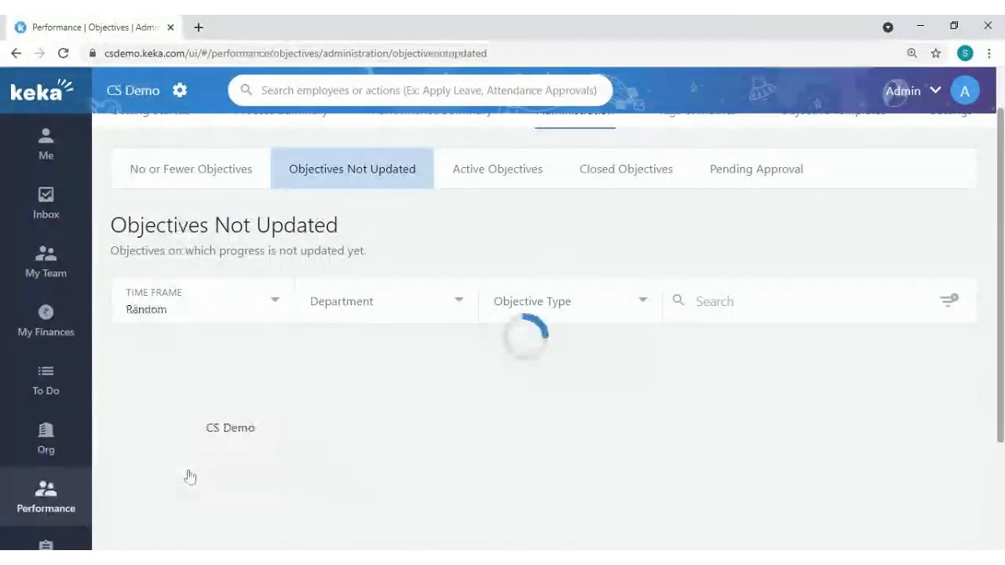
{"action": "left_click", "coordinate": [242, 317]}
{"action": "left_click", "coordinate": [153, 454]}
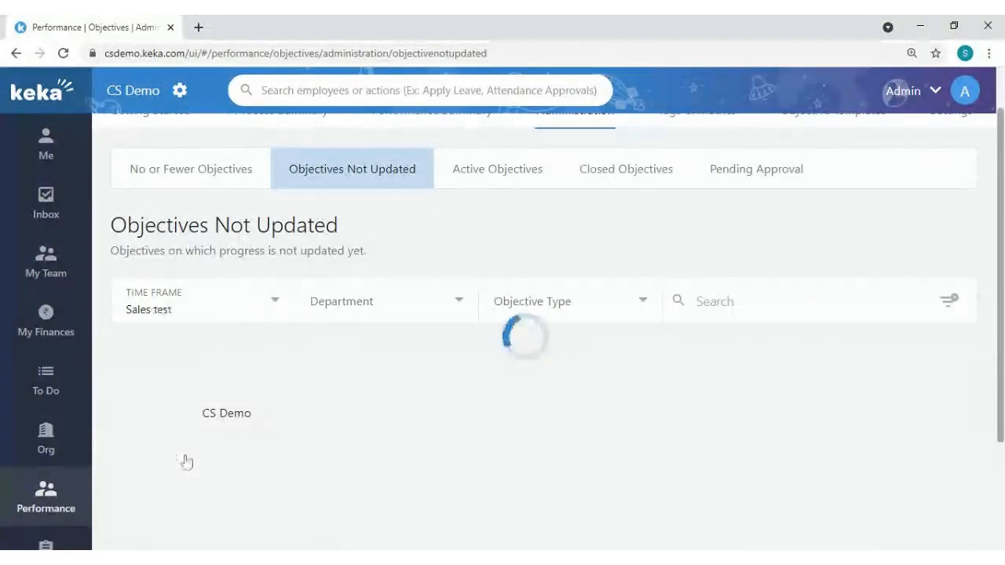
{"action": "scroll", "coordinate": [855, 312], "scroll_direction": "down", "scroll_amount": 1}
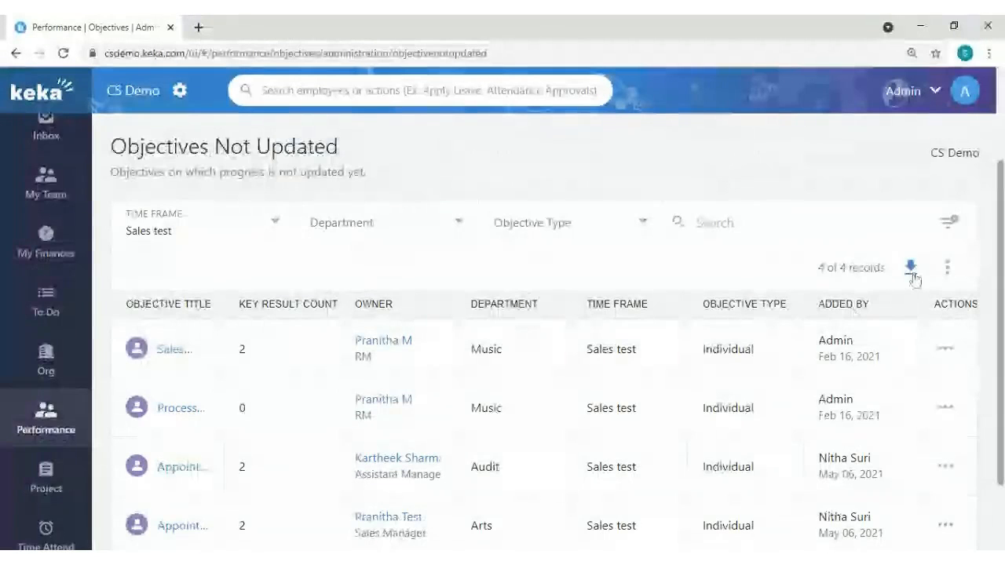
{"action": "scroll", "coordinate": [580, 346], "scroll_direction": "down", "scroll_amount": 1}
{"action": "scroll", "coordinate": [579, 345], "scroll_direction": "down", "scroll_amount": 1}
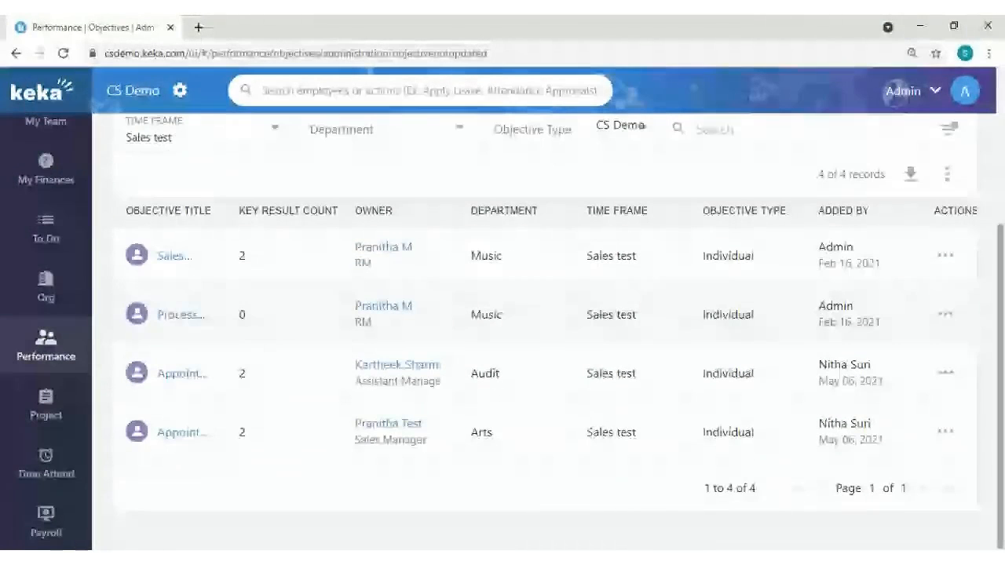
Step: View the employees whose objectives are waiting for approval in the Sales test time frame
{"action": "scroll", "coordinate": [532, 267], "scroll_direction": "up", "scroll_amount": 4}
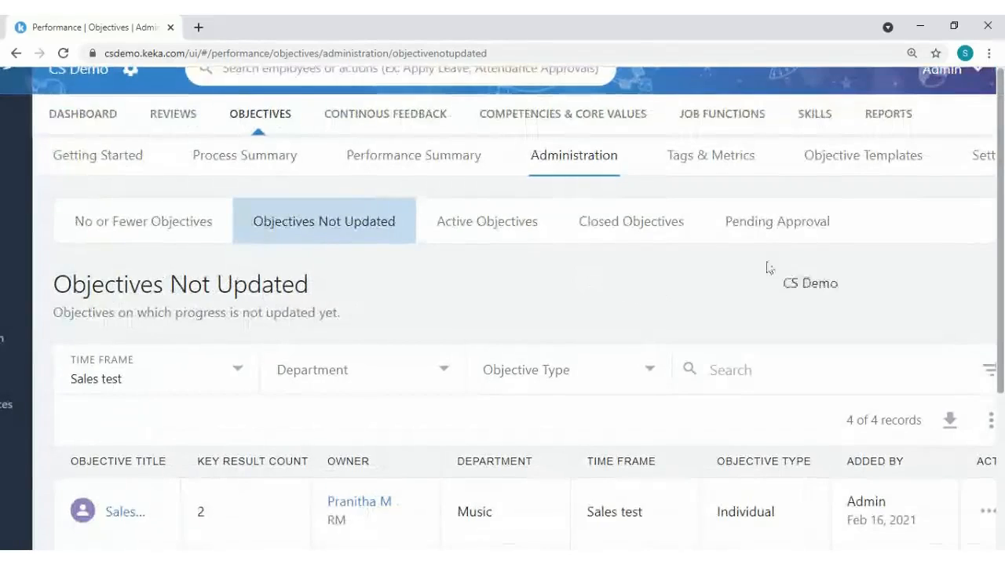
{"action": "left_click", "coordinate": [762, 228]}
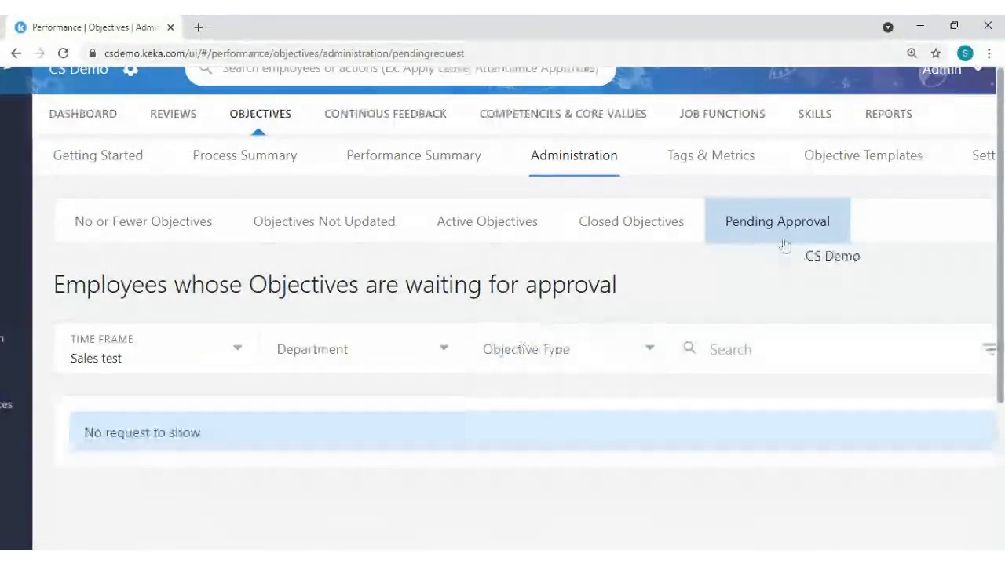
{"action": "scroll", "coordinate": [786, 246], "scroll_direction": "right", "scroll_amount": 1}
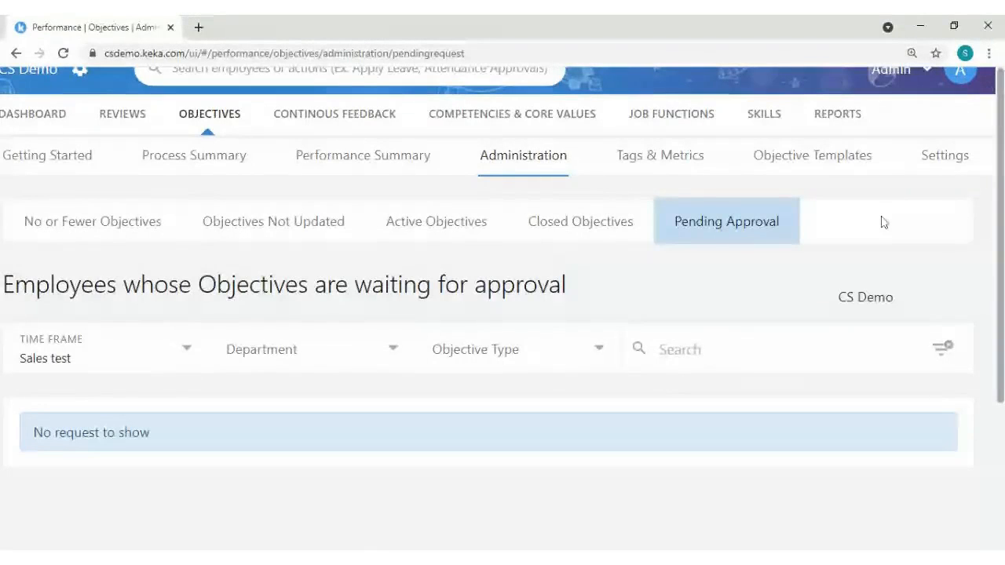
Step: Open the objectives' Approval Settings and try the approval requirements for individual and department objectives, leaving both disabled without saving
{"action": "left_click", "coordinate": [948, 157]}
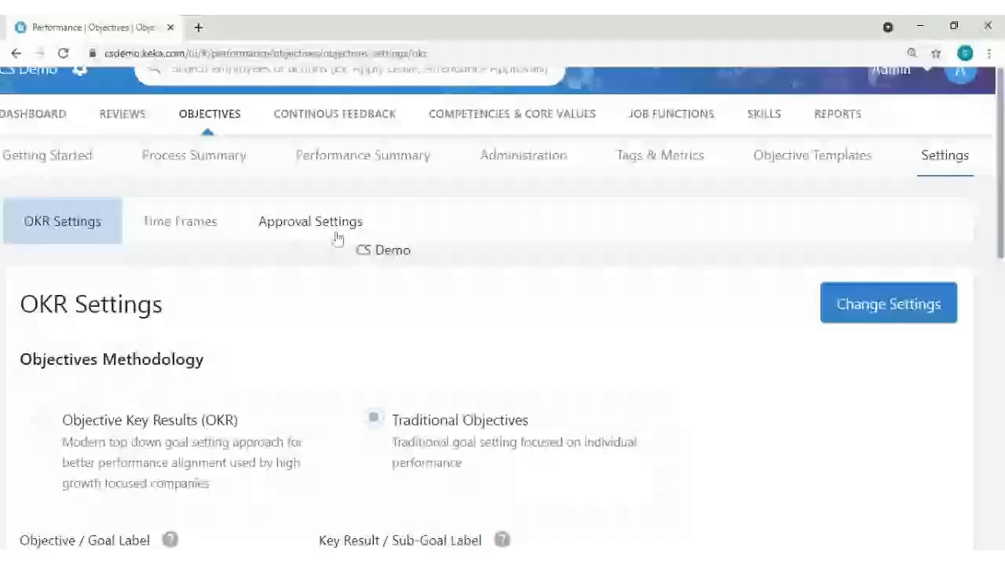
{"action": "left_click", "coordinate": [336, 234]}
{"action": "scroll", "coordinate": [335, 277], "scroll_direction": "down", "scroll_amount": 1}
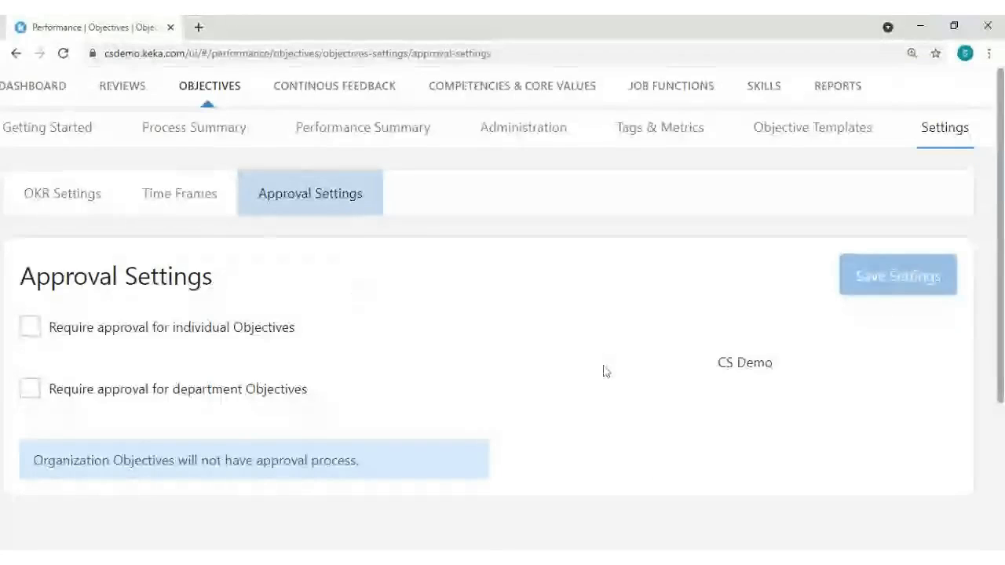
{"action": "left_click", "coordinate": [30, 328]}
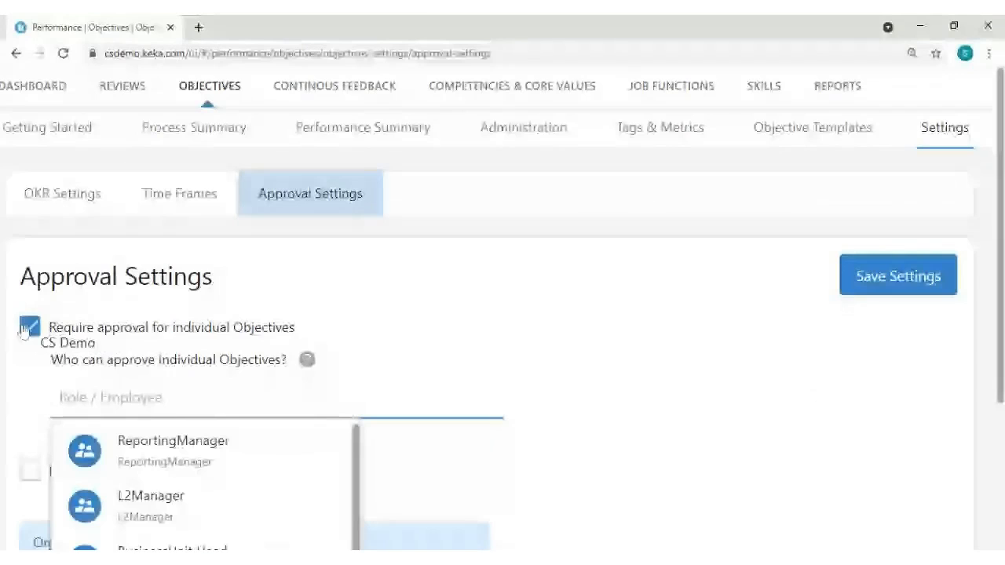
{"action": "left_click", "coordinate": [24, 331]}
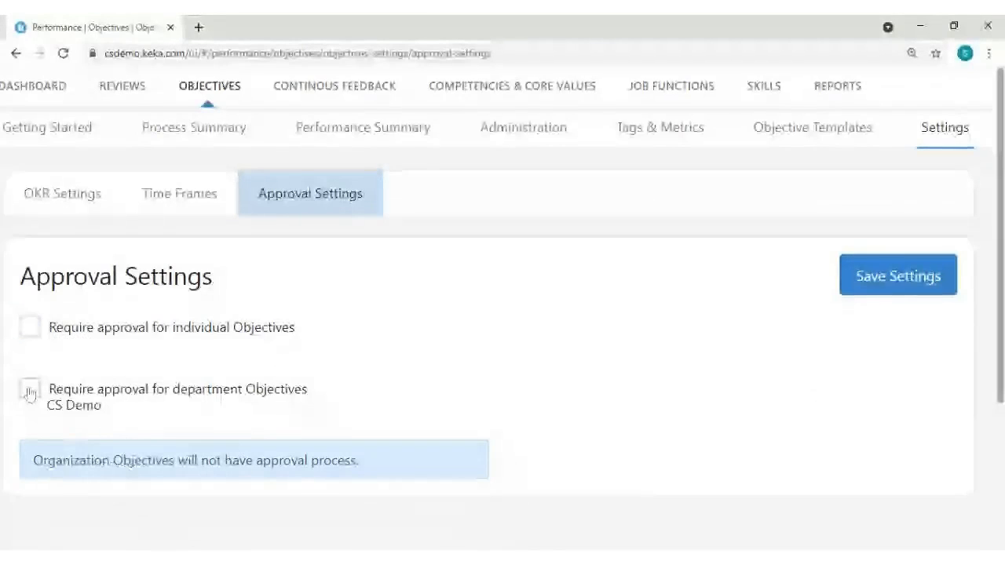
{"action": "left_click", "coordinate": [29, 390]}
{"action": "left_click", "coordinate": [29, 389]}
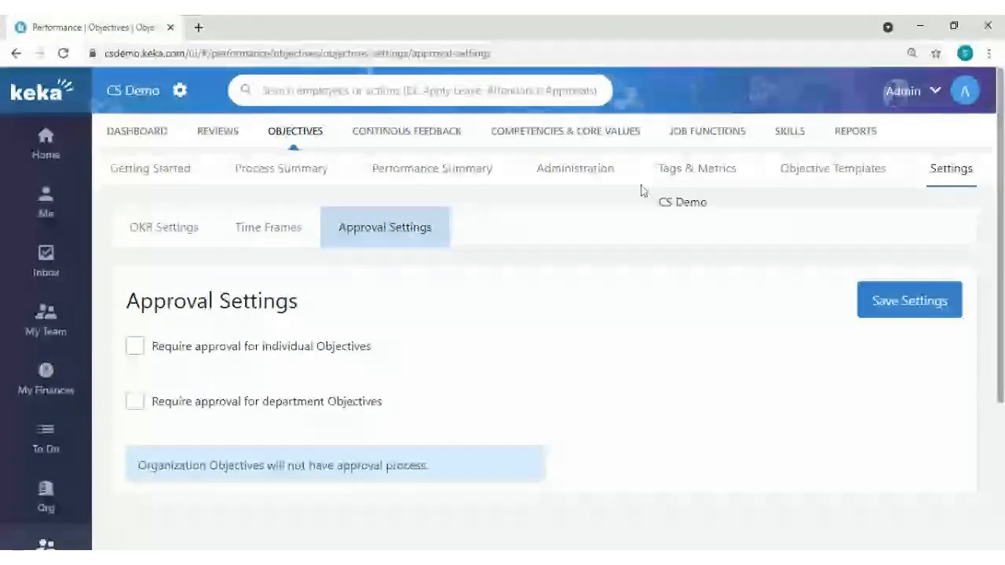
Step: Return to the active objectives in Administration and look at the actions available for the first listed objective
{"action": "left_click", "coordinate": [575, 177]}
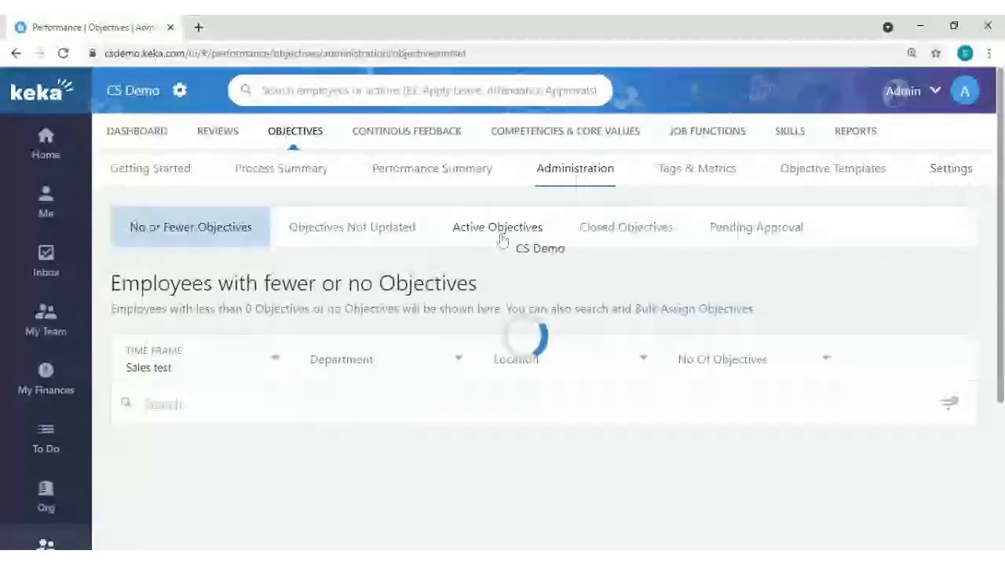
{"action": "left_click", "coordinate": [499, 230]}
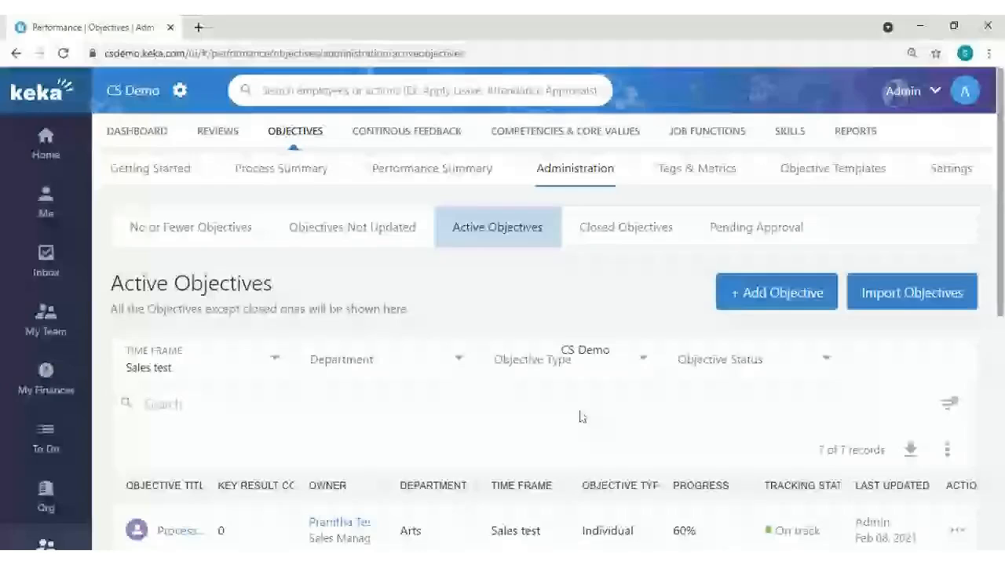
{"action": "scroll", "coordinate": [581, 417], "scroll_direction": "down", "scroll_amount": 2}
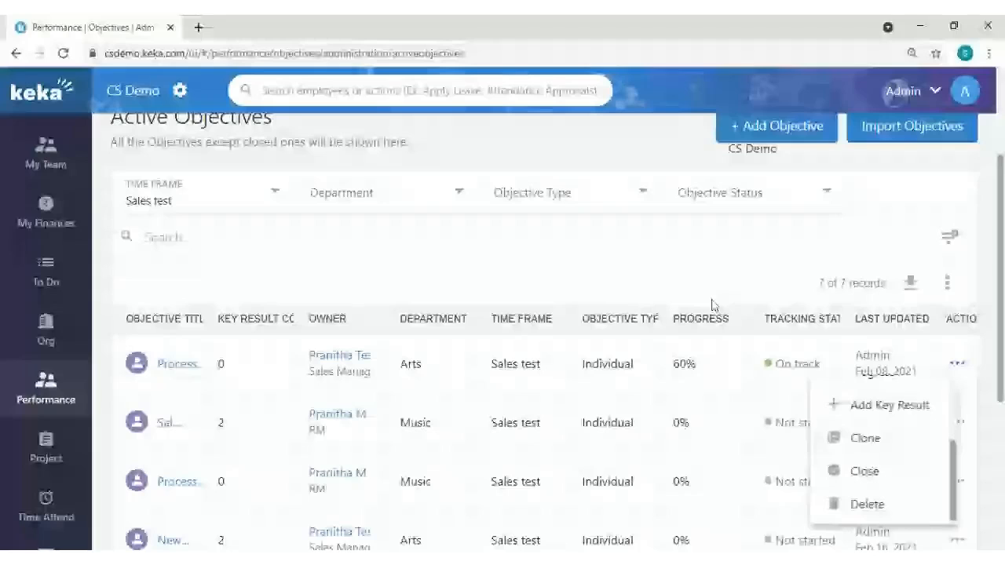
{"action": "left_click", "coordinate": [719, 280]}
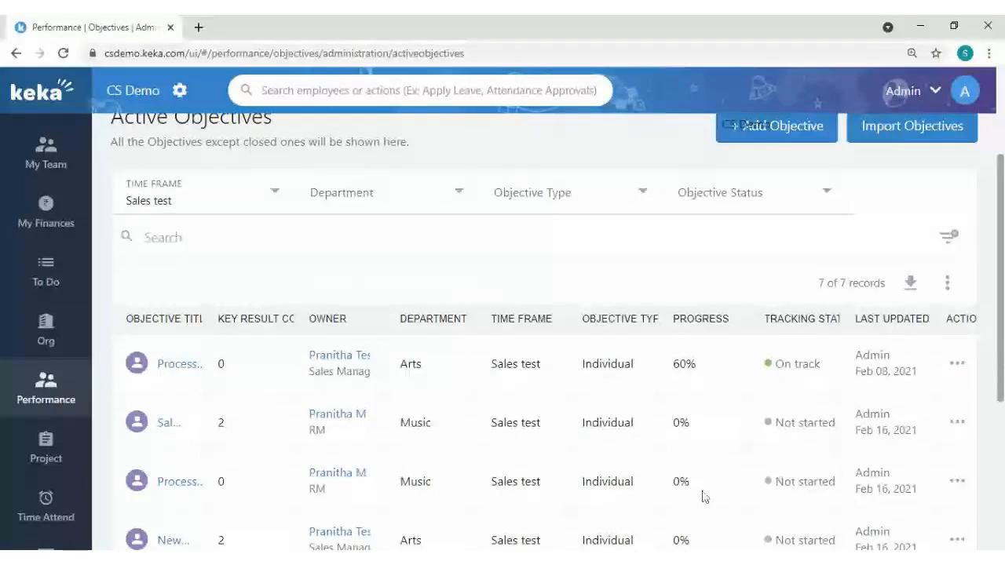
{"action": "scroll", "coordinate": [539, 277], "scroll_direction": "up", "scroll_amount": 3}
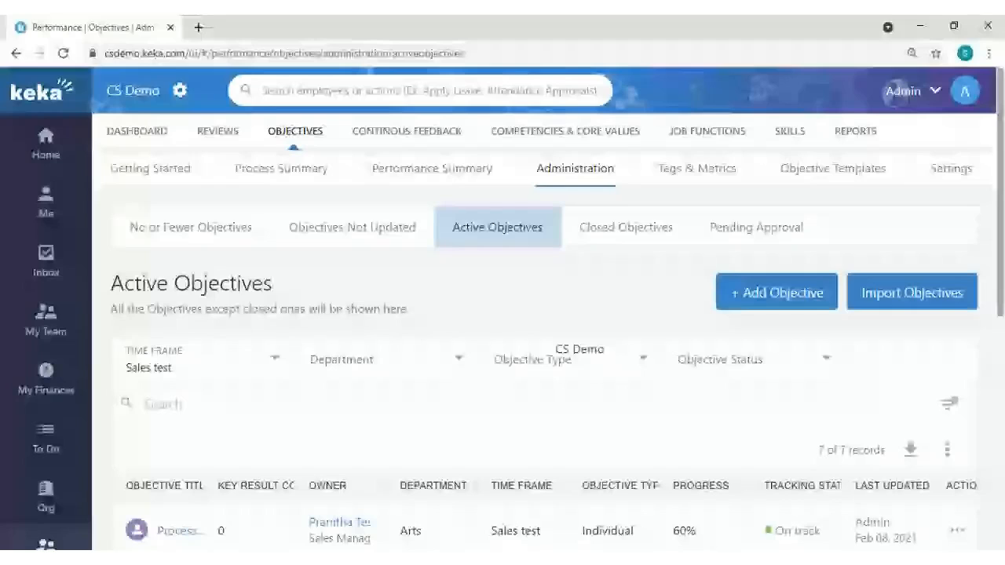
Step: Open the Continuous Feedback settings and review the praise and personal feedback options and the list of badges
{"action": "left_click", "coordinate": [424, 132]}
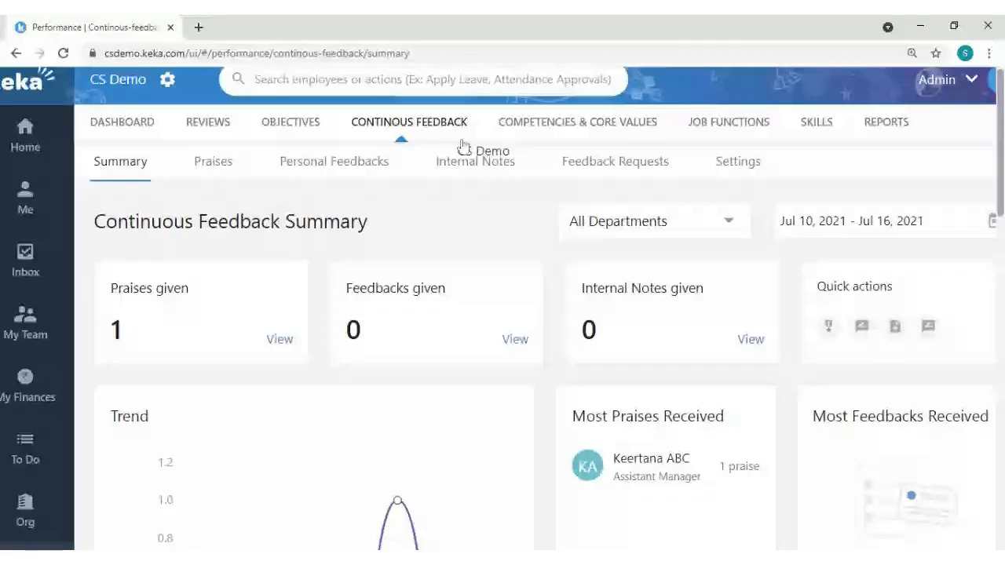
{"action": "left_click", "coordinate": [739, 164]}
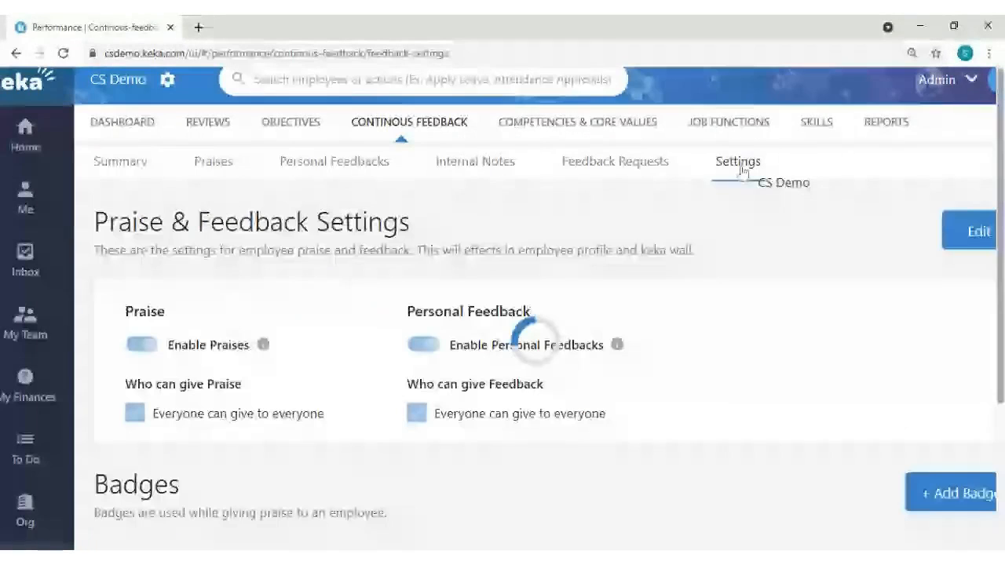
{"action": "scroll", "coordinate": [373, 359], "scroll_direction": "down", "scroll_amount": 1}
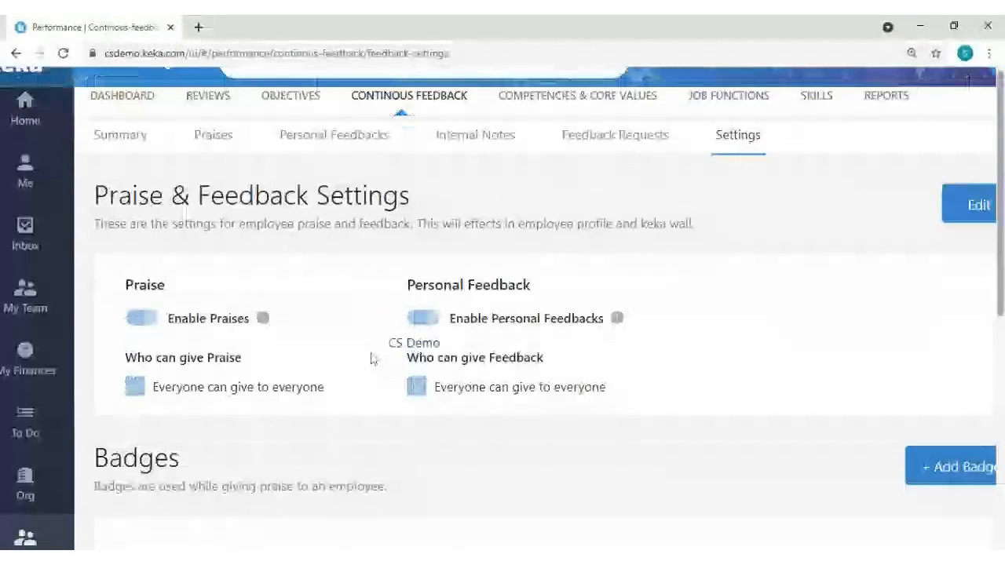
{"action": "scroll", "coordinate": [372, 358], "scroll_direction": "down", "scroll_amount": 1}
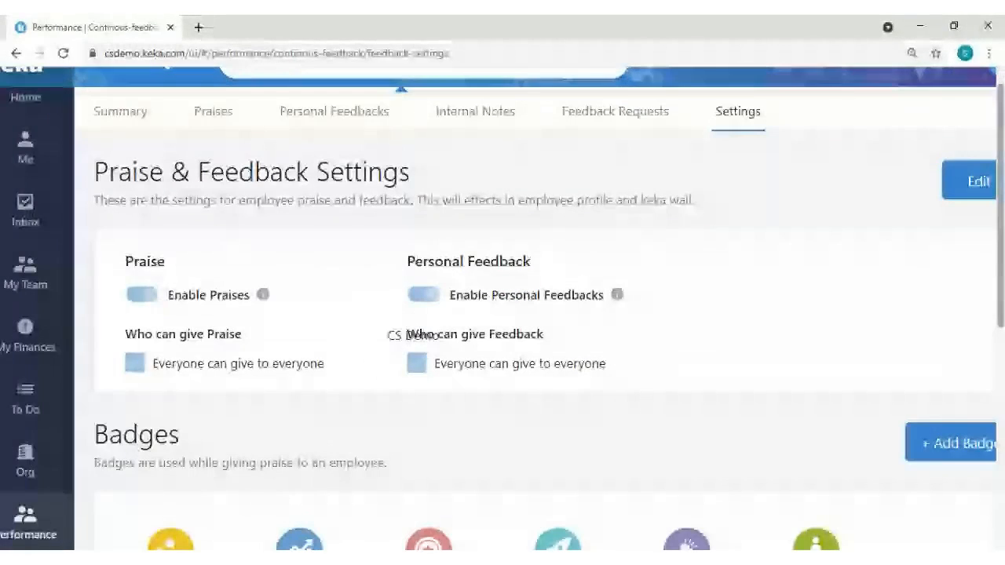
{"action": "scroll", "coordinate": [349, 311], "scroll_direction": "down", "scroll_amount": 1}
{"action": "scroll", "coordinate": [348, 310], "scroll_direction": "down", "scroll_amount": 3}
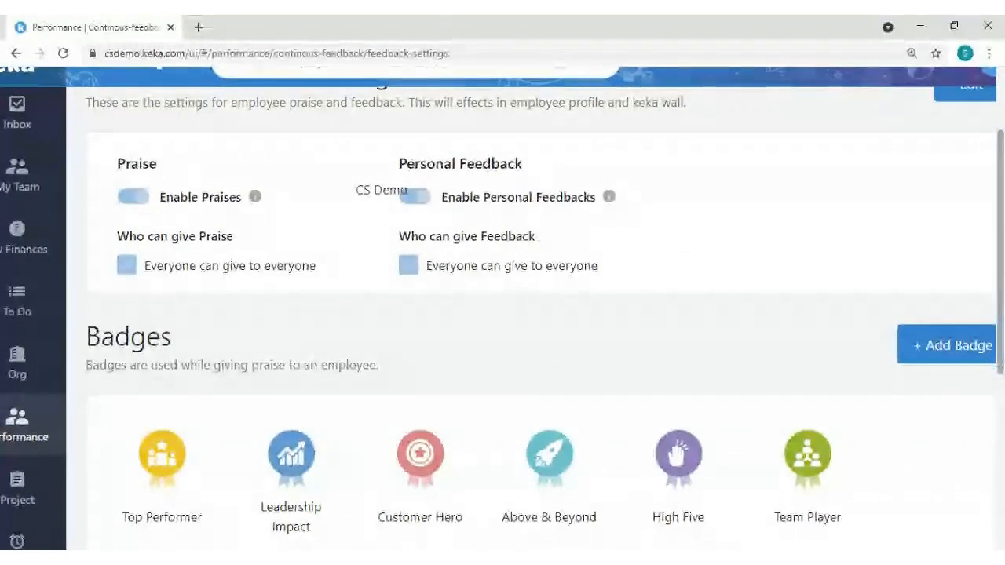
{"action": "scroll", "coordinate": [502, 308], "scroll_direction": "up", "scroll_amount": 1}
{"action": "scroll", "coordinate": [503, 308], "scroll_direction": "up", "scroll_amount": 3}
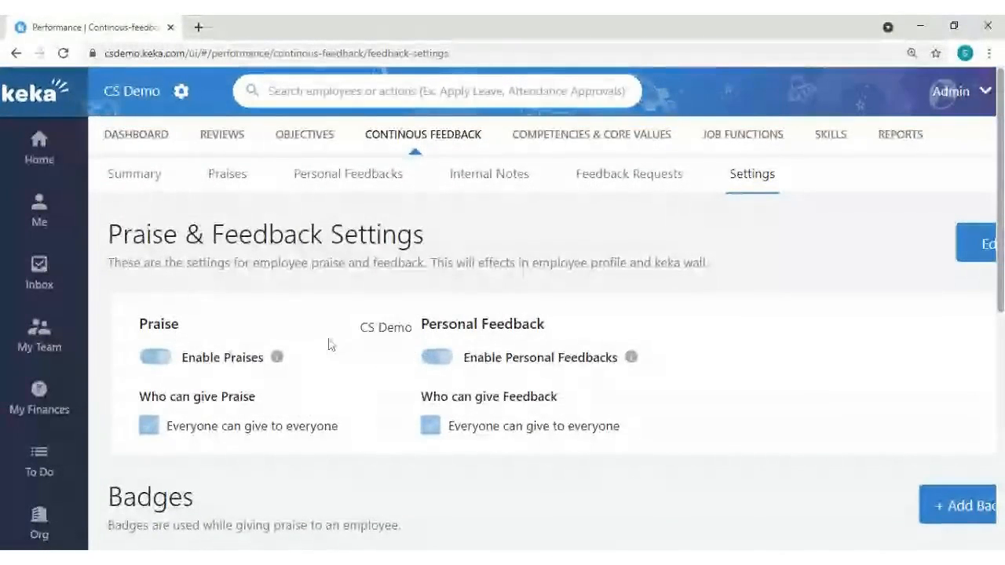
Step: Search for an employee by name and open the Timeline & Feedback section of their profile to view the praises
{"action": "left_click", "coordinate": [416, 93]}
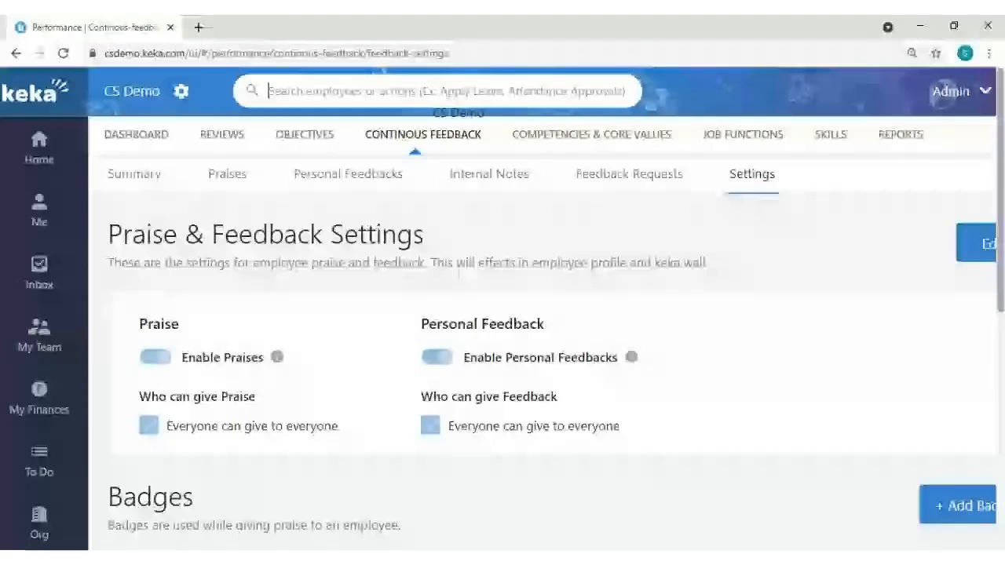
{"action": "type", "text": "sunde"}
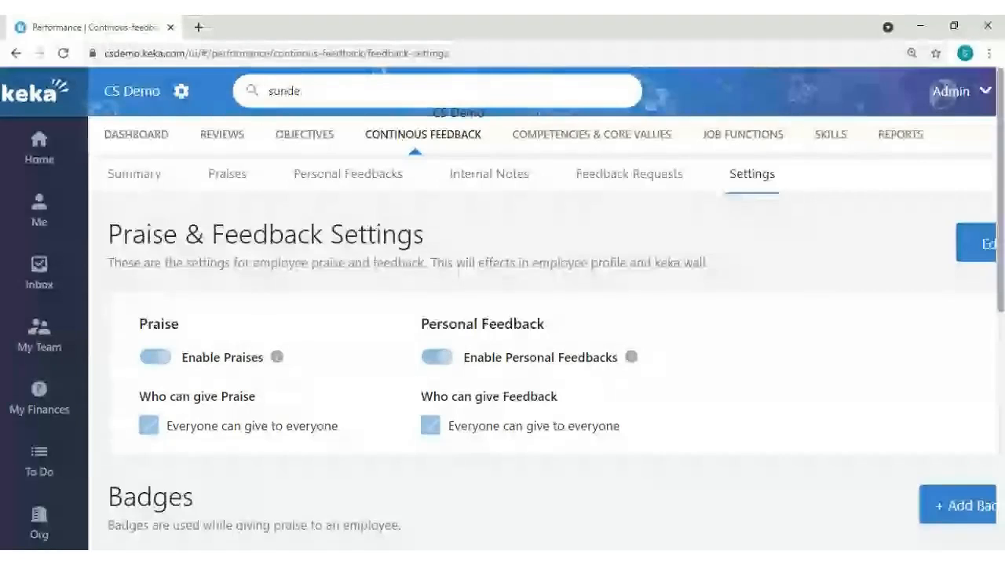
{"action": "left_click", "coordinate": [417, 146]}
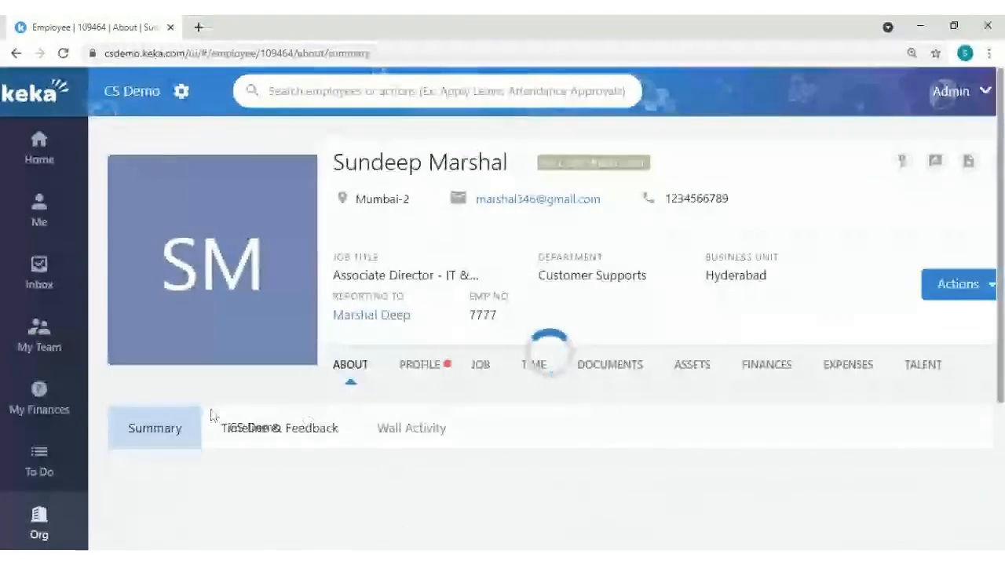
{"action": "left_click", "coordinate": [281, 437]}
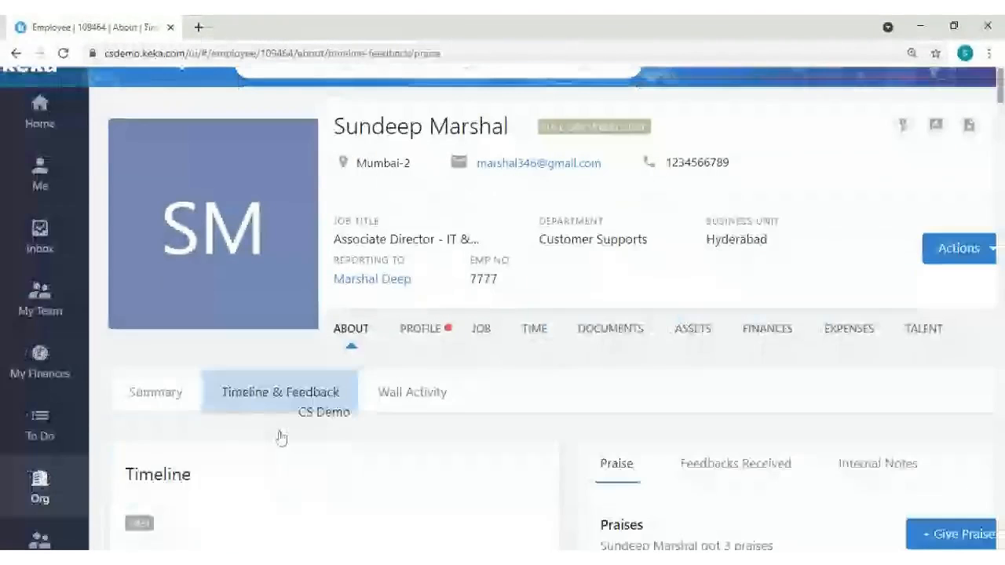
{"action": "scroll", "coordinate": [281, 438], "scroll_direction": "down", "scroll_amount": 1}
{"action": "scroll", "coordinate": [281, 438], "scroll_direction": "right", "scroll_amount": 1}
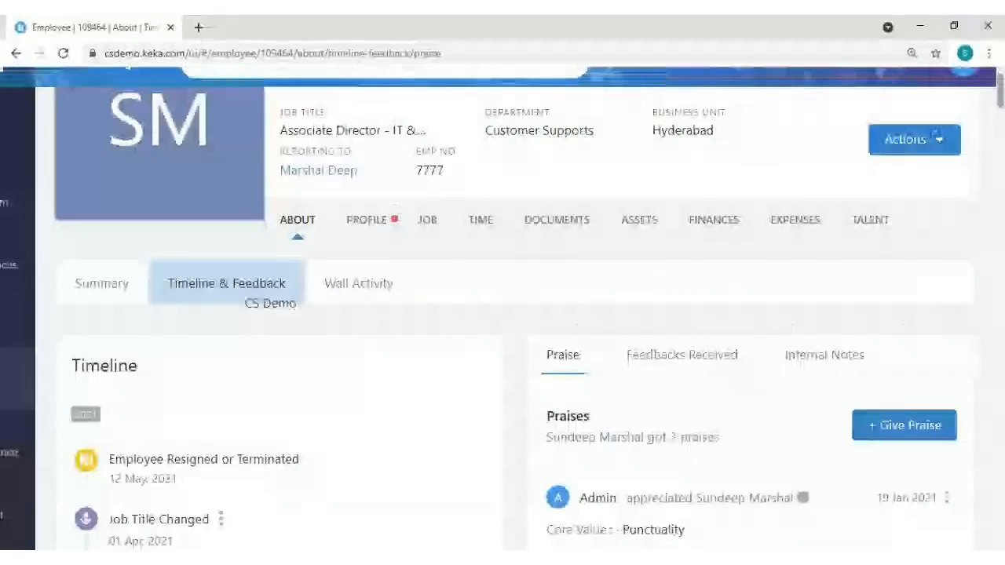
{"action": "scroll", "coordinate": [611, 372], "scroll_direction": "down", "scroll_amount": 1}
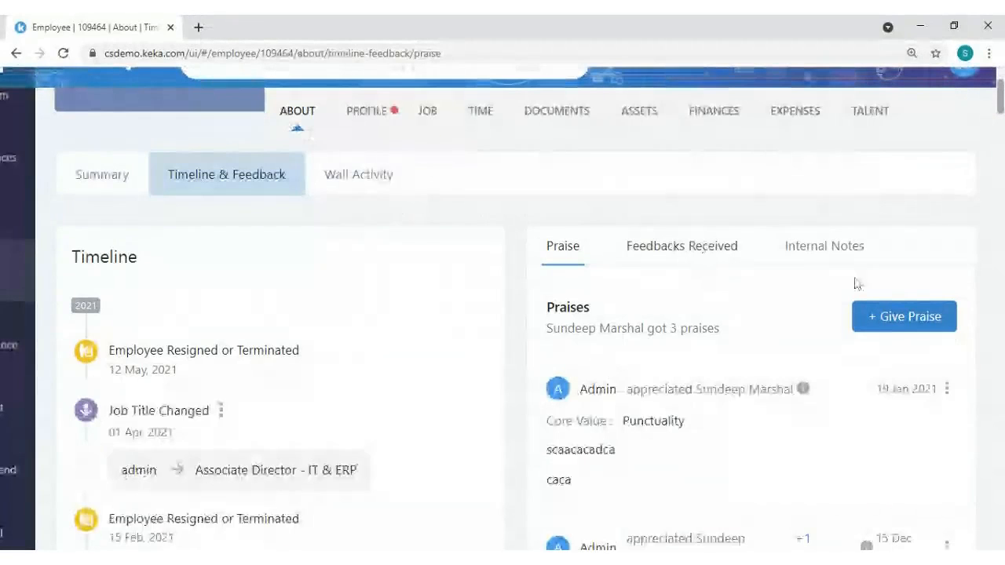
Step: Start a new praise for the employee to view the available badges, and switch to the feedbacks received without submitting it
{"action": "left_click", "coordinate": [860, 310]}
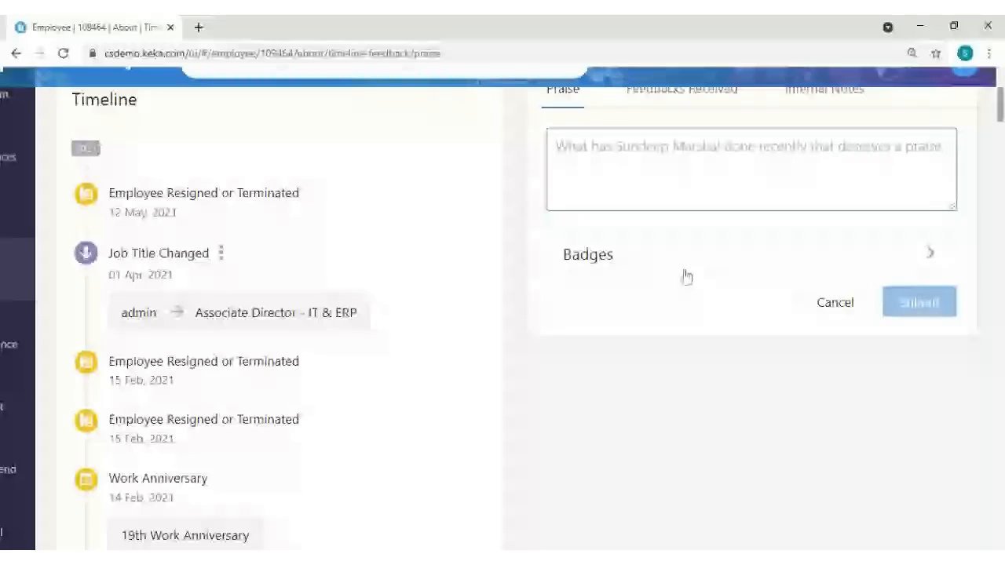
{"action": "left_click", "coordinate": [685, 275]}
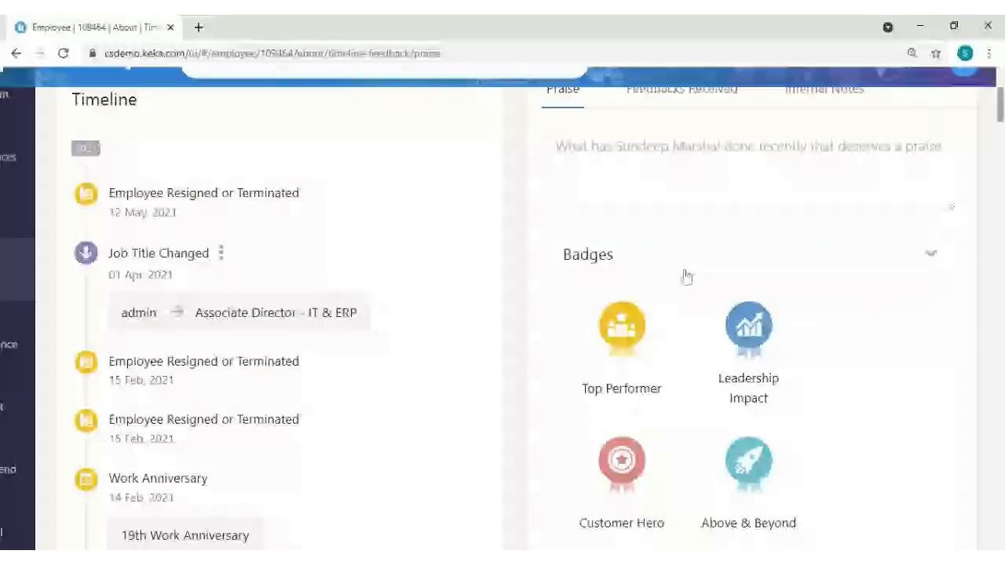
{"action": "scroll", "coordinate": [686, 275], "scroll_direction": "up", "scroll_amount": 1}
{"action": "left_click", "coordinate": [722, 228]}
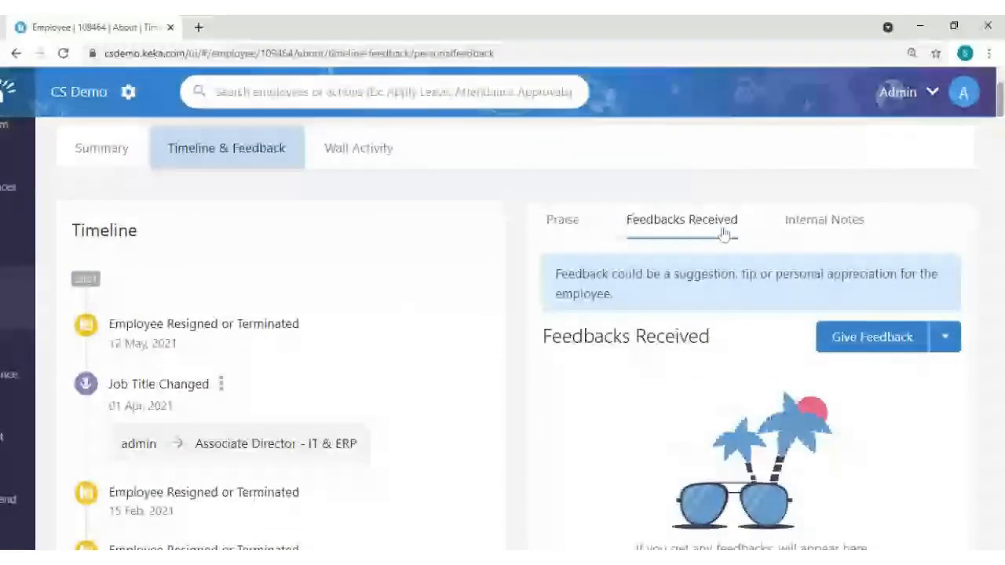
Step: Open the Internal Notes section of the employee's profile and view the note entry form without submitting a note
{"action": "left_click", "coordinate": [827, 223]}
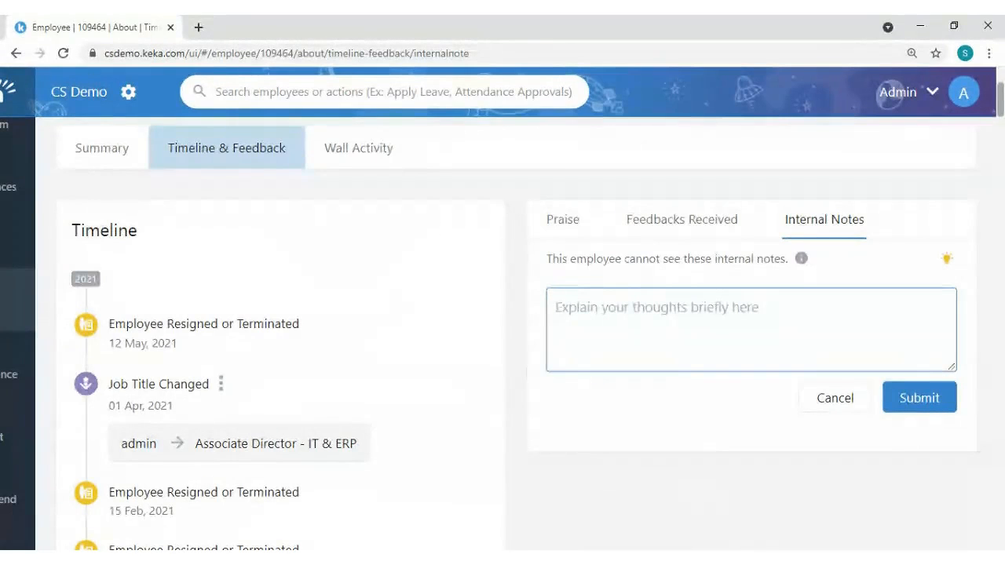
{"action": "scroll", "coordinate": [517, 314], "scroll_direction": "down", "scroll_amount": 1}
{"action": "scroll", "coordinate": [517, 314], "scroll_direction": "up", "scroll_amount": 4}
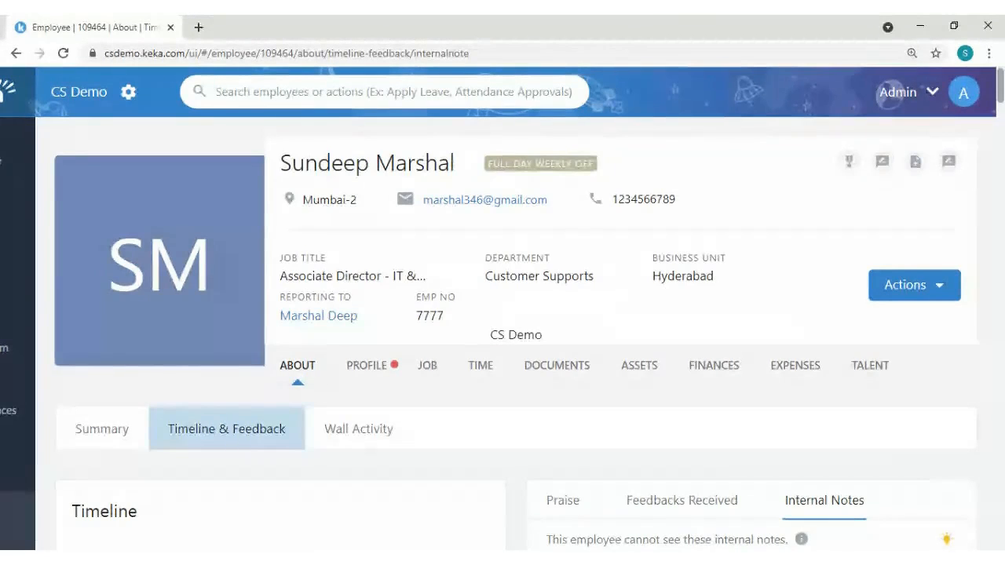
{"action": "scroll", "coordinate": [375, 330], "scroll_direction": "down", "scroll_amount": 3}
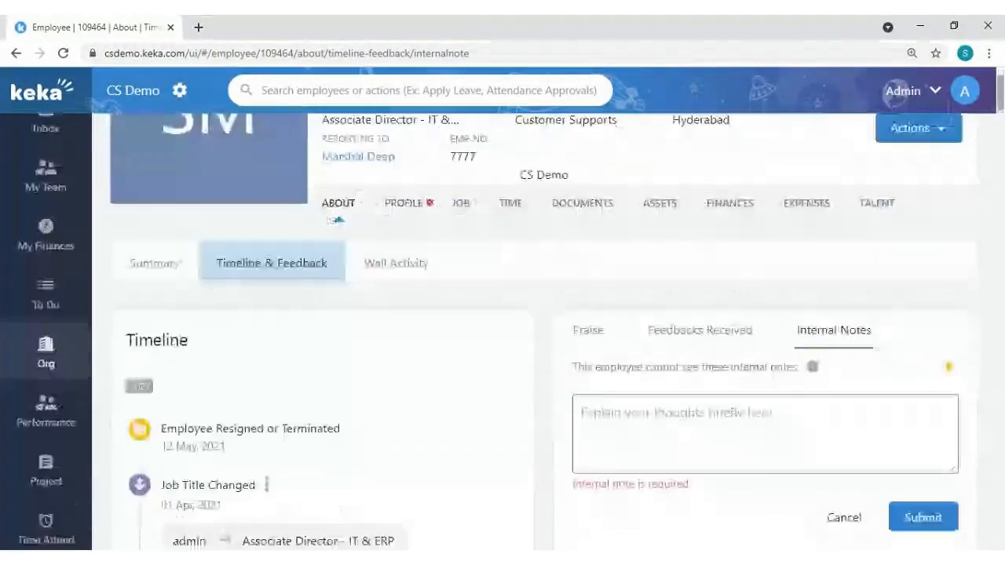
Step: Open the praises under Continuous Feedback in the Performance module and review the praise entries and the date, badge and employee filters
{"action": "mouse_move", "coordinate": [57, 377]}
{"action": "left_click", "coordinate": [28, 363]}
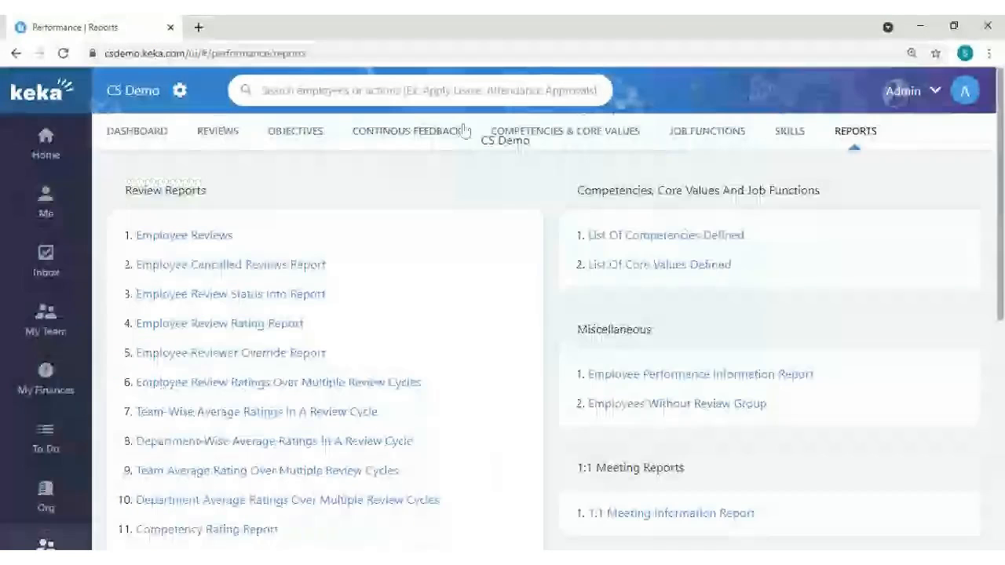
{"action": "left_click", "coordinate": [447, 131]}
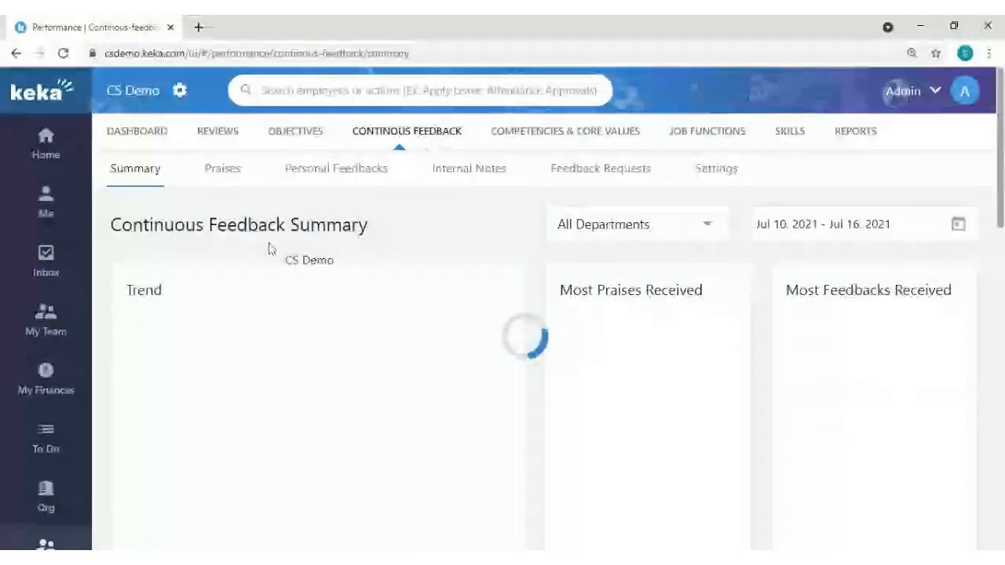
{"action": "left_click", "coordinate": [222, 169]}
{"action": "scroll", "coordinate": [423, 366], "scroll_direction": "down", "scroll_amount": 3}
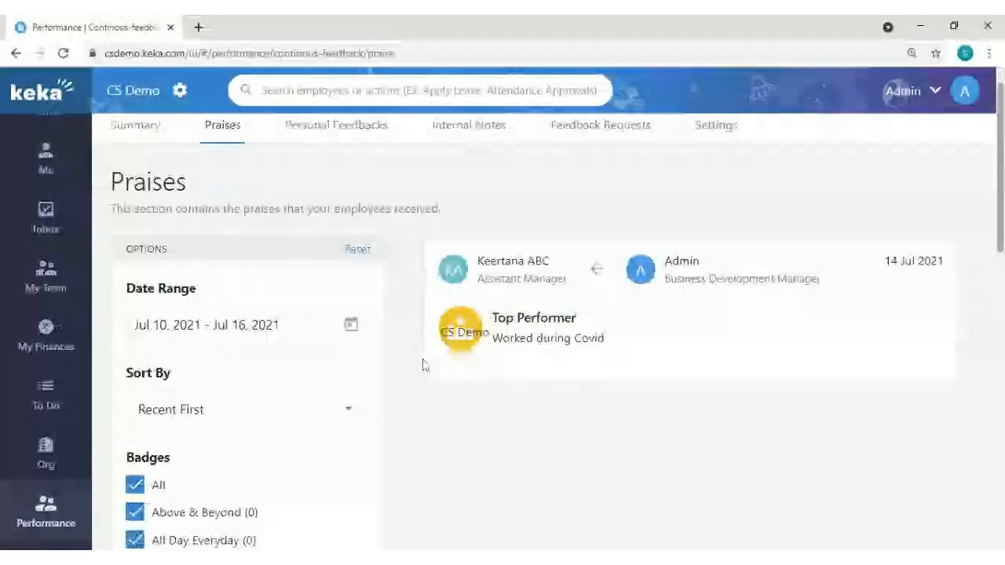
{"action": "scroll", "coordinate": [460, 242], "scroll_direction": "down", "scroll_amount": 3}
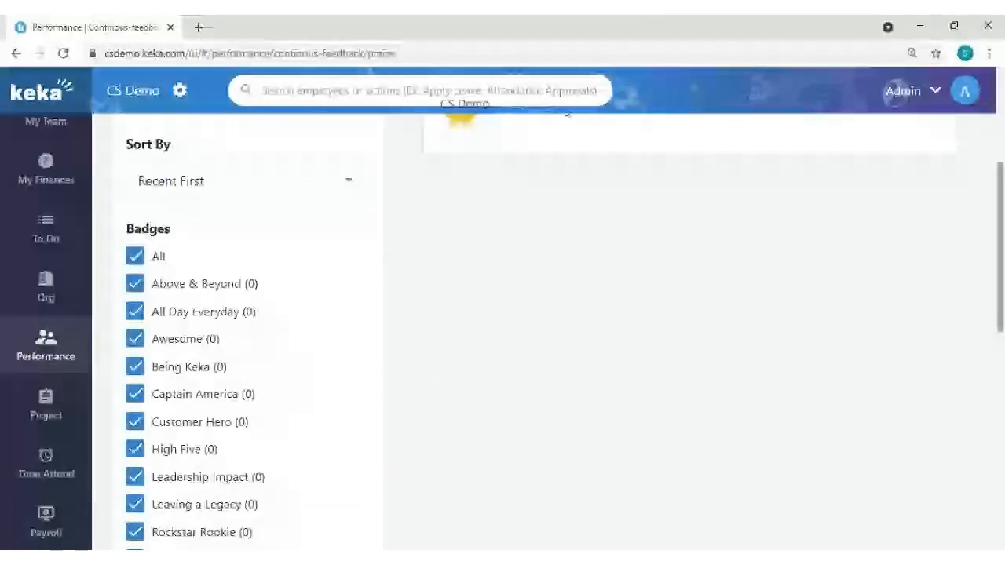
{"action": "scroll", "coordinate": [502, 330], "scroll_direction": "down", "scroll_amount": 5}
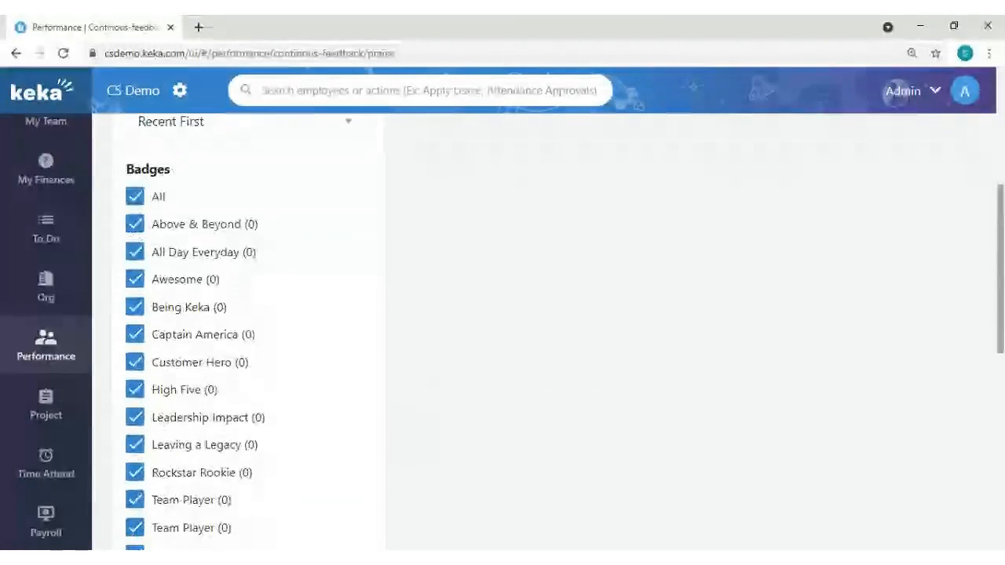
{"action": "scroll", "coordinate": [503, 330], "scroll_direction": "up", "scroll_amount": 1}
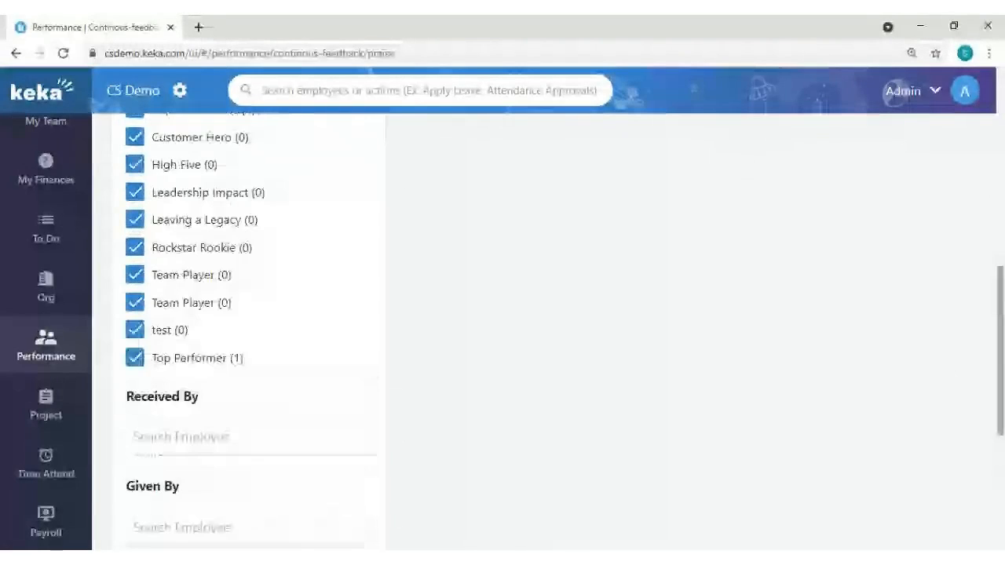
{"action": "scroll", "coordinate": [460, 228], "scroll_direction": "up", "scroll_amount": 5}
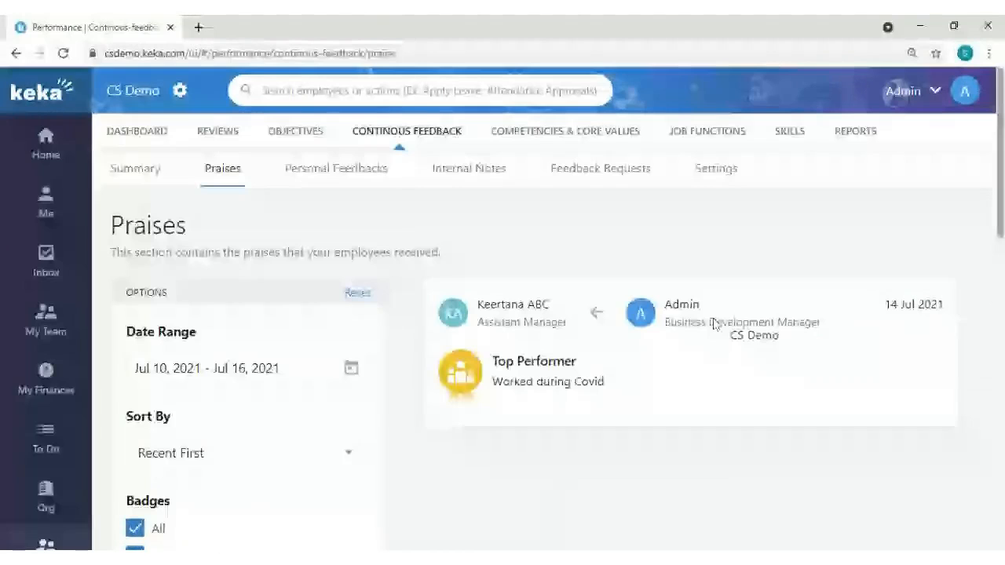
Step: View the Personal Feedbacks, Internal Notes and Feedback Requests sections of Continuous Feedback
{"action": "left_click", "coordinate": [338, 169]}
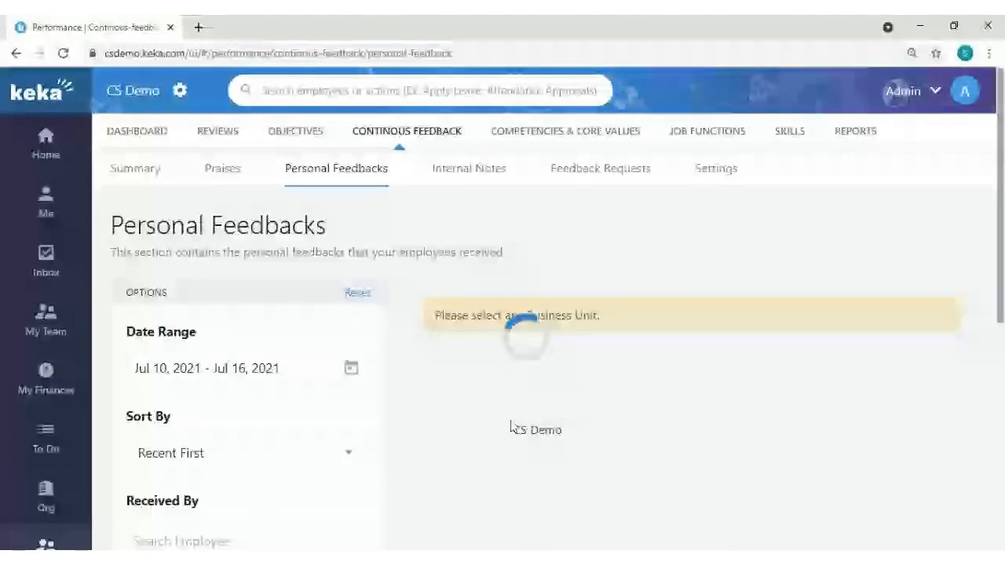
{"action": "left_click", "coordinate": [470, 170]}
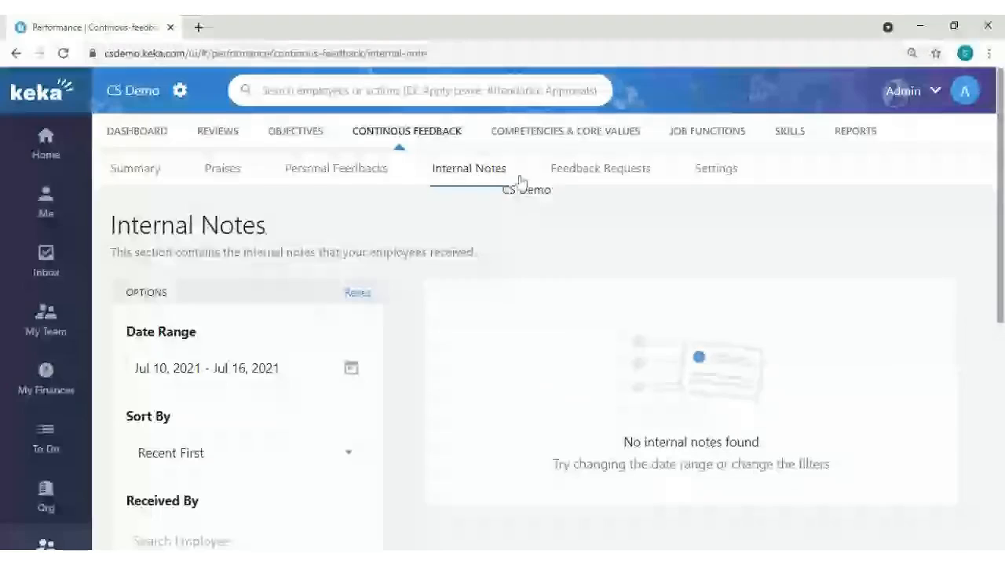
{"action": "left_click", "coordinate": [619, 173]}
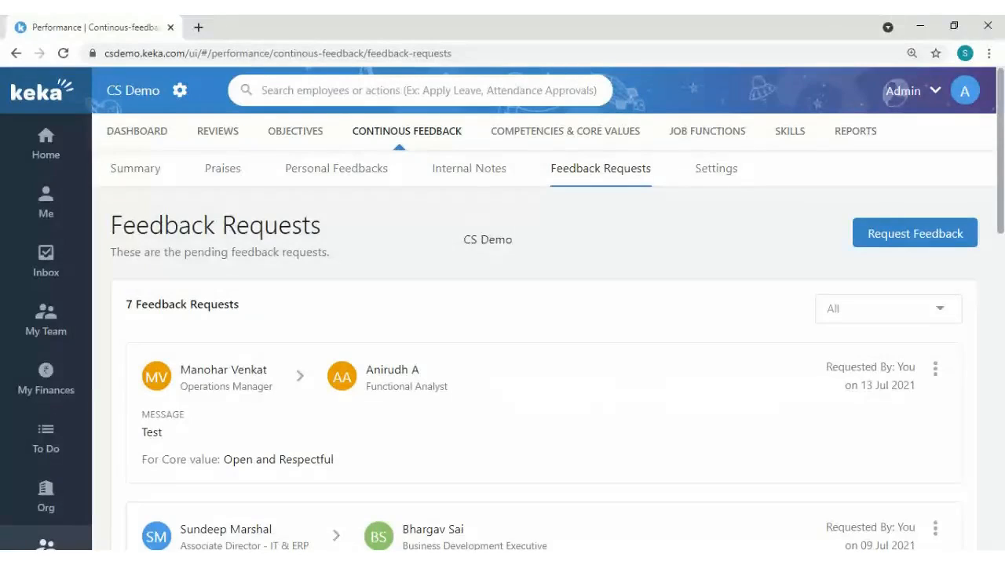
Step: Open the Skills settings and review the rating scale, the skill update approval option and the approval chain
{"action": "left_click", "coordinate": [790, 134]}
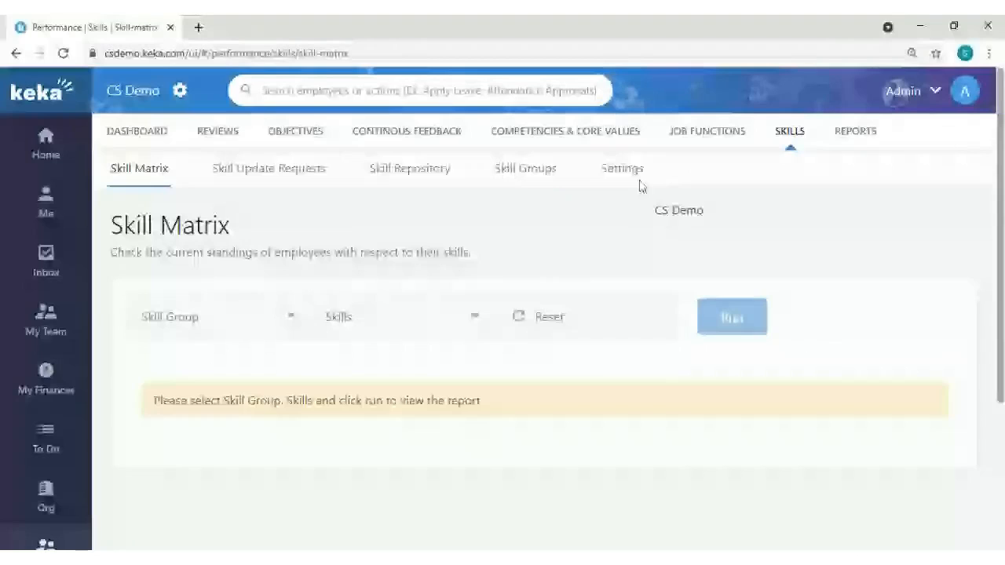
{"action": "left_click", "coordinate": [626, 174]}
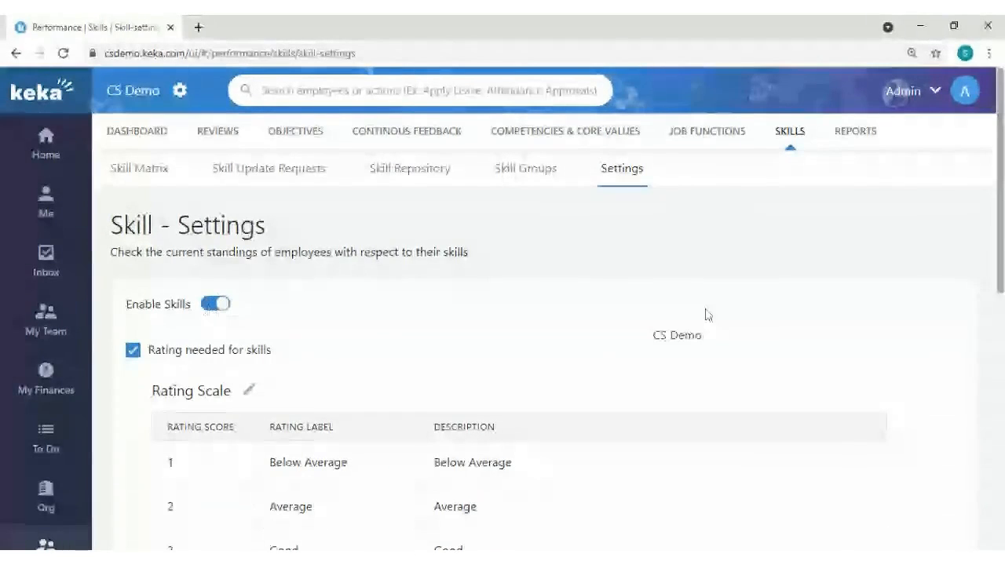
{"action": "scroll", "coordinate": [780, 302], "scroll_direction": "down", "scroll_amount": 2}
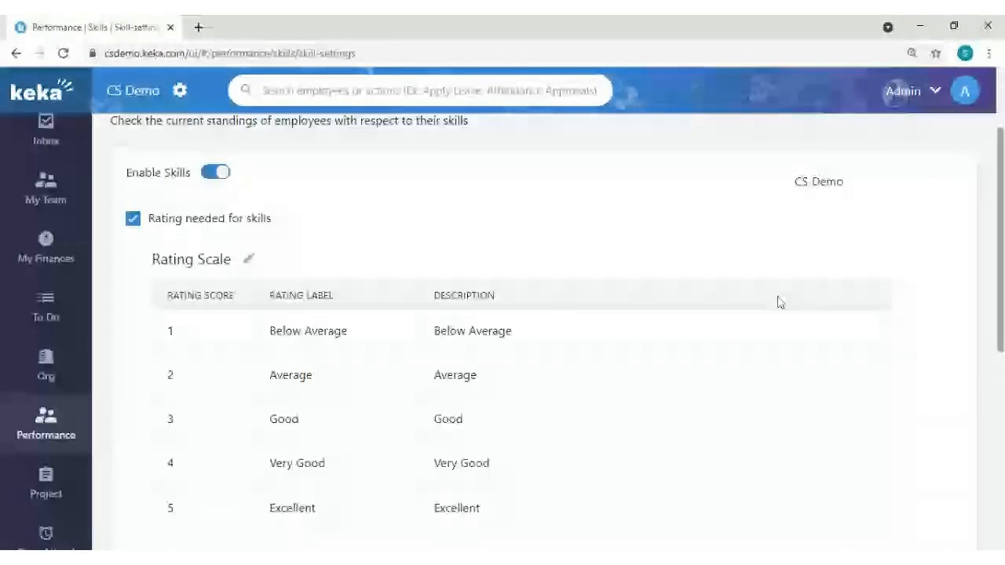
{"action": "scroll", "coordinate": [780, 303], "scroll_direction": "down", "scroll_amount": 1}
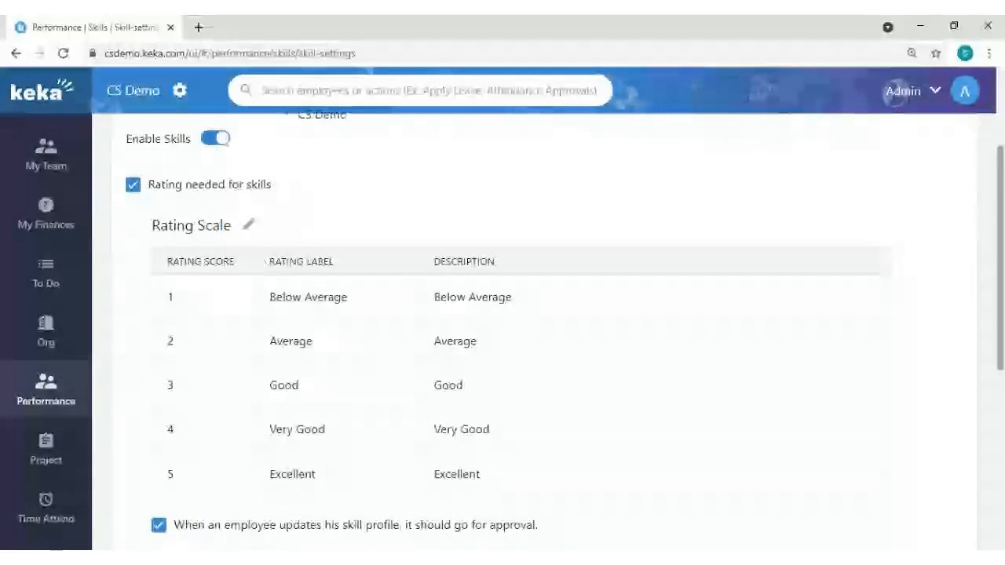
{"action": "scroll", "coordinate": [680, 395], "scroll_direction": "down", "scroll_amount": 2}
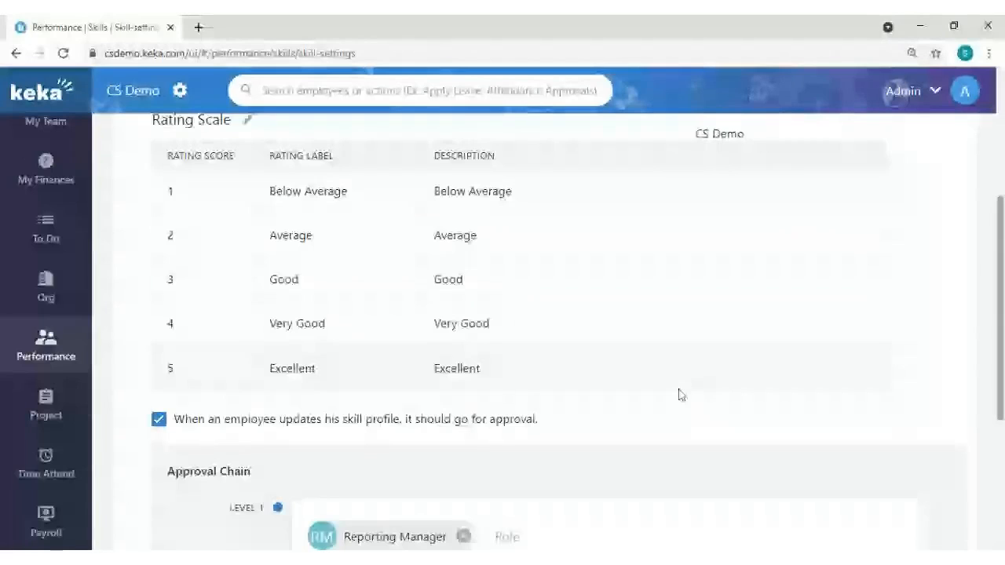
{"action": "scroll", "coordinate": [680, 395], "scroll_direction": "down", "scroll_amount": 2}
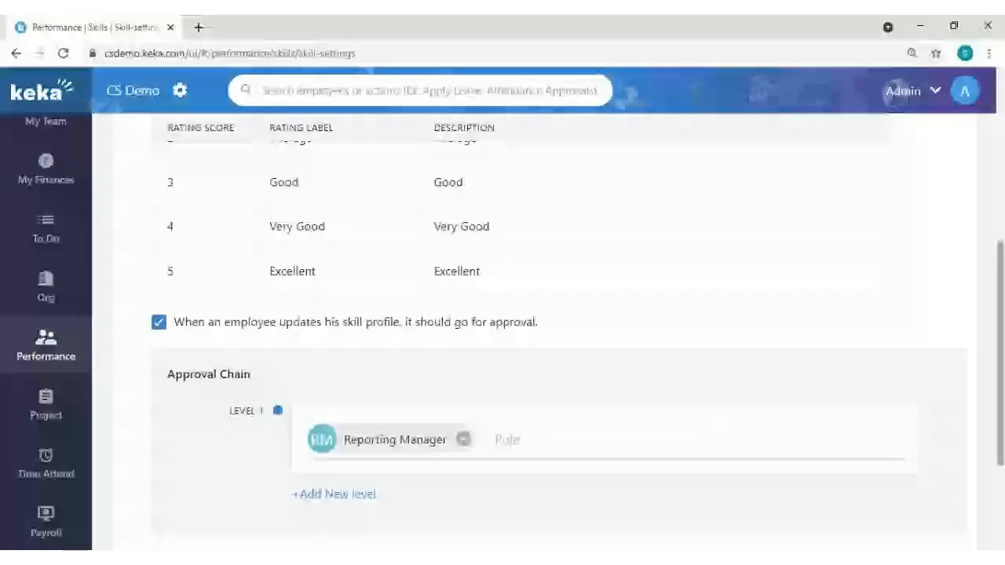
{"action": "scroll", "coordinate": [378, 407], "scroll_direction": "down", "scroll_amount": 1}
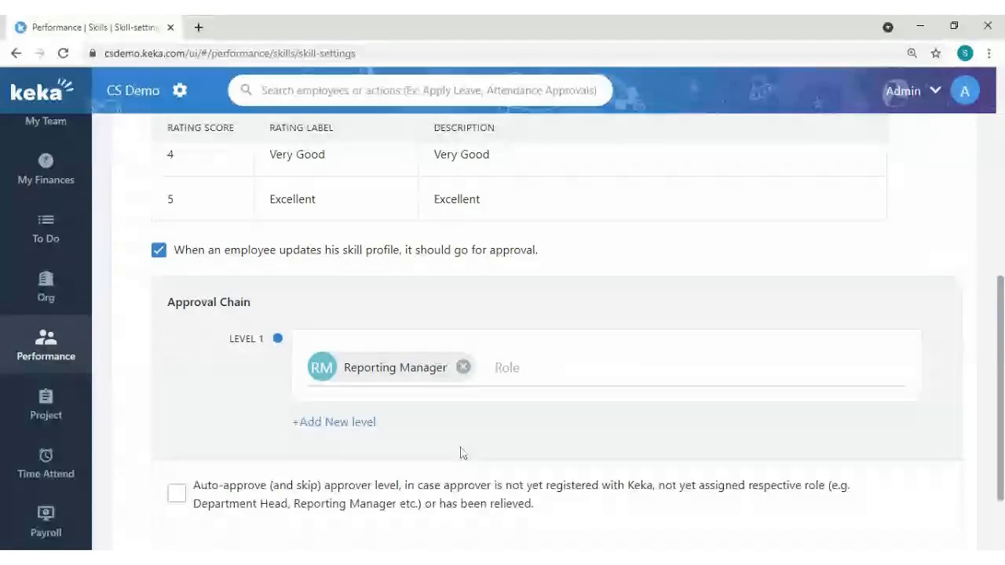
{"action": "scroll", "coordinate": [461, 453], "scroll_direction": "up", "scroll_amount": 3}
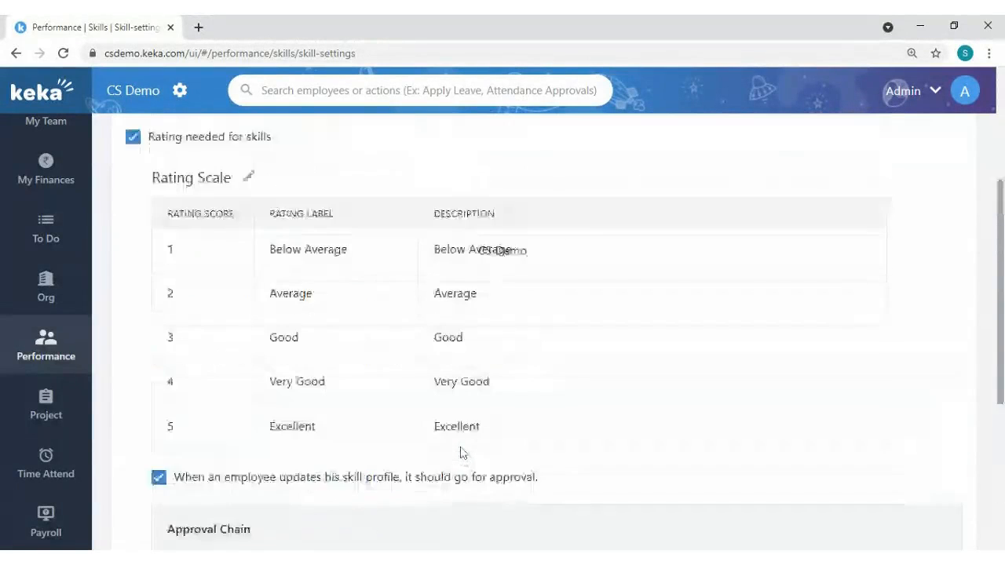
{"action": "scroll", "coordinate": [461, 453], "scroll_direction": "up", "scroll_amount": 3}
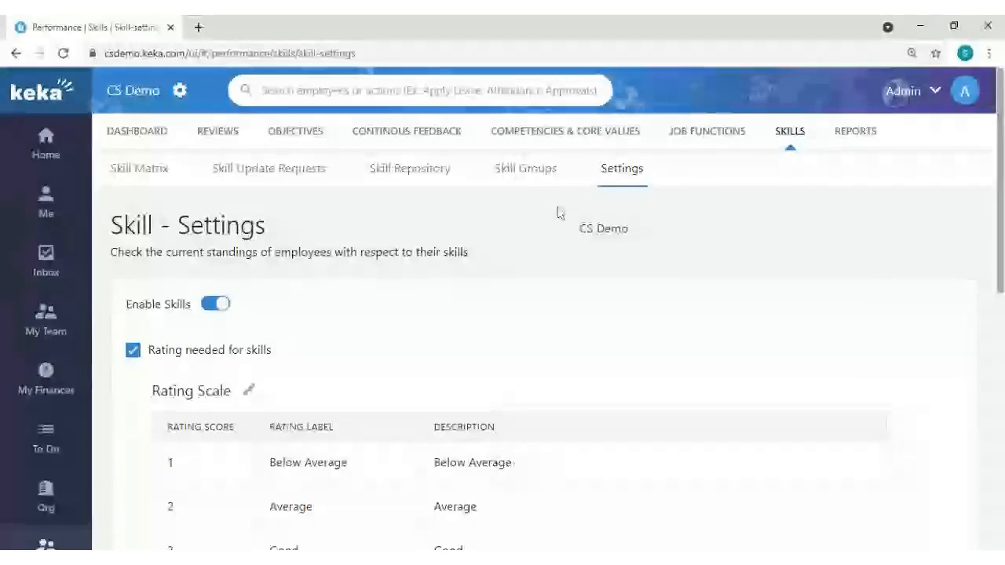
Step: Add a new skill group named "project Mangement" in Skill Groups, leaving its description empty
{"action": "left_click", "coordinate": [546, 174]}
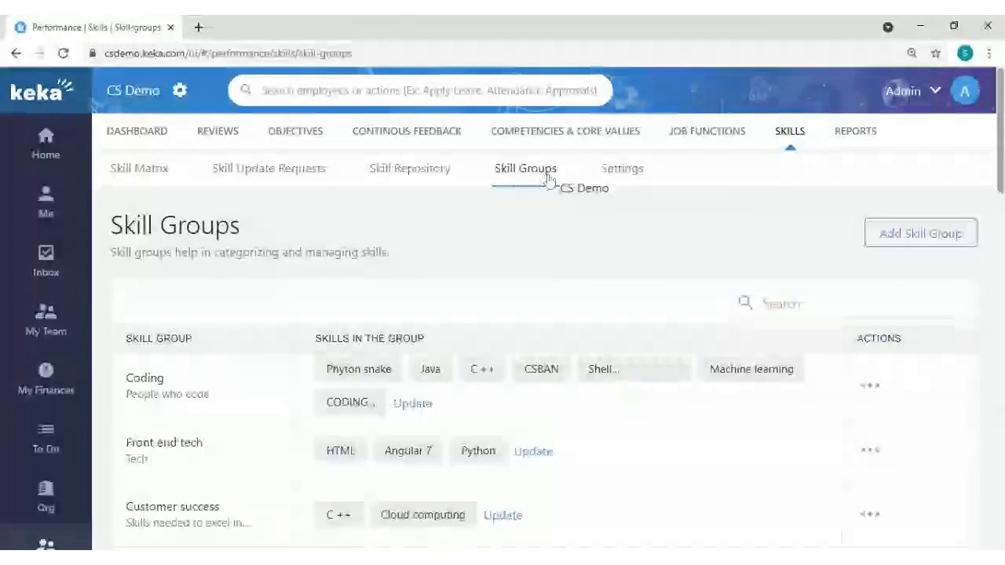
{"action": "left_click", "coordinate": [903, 242]}
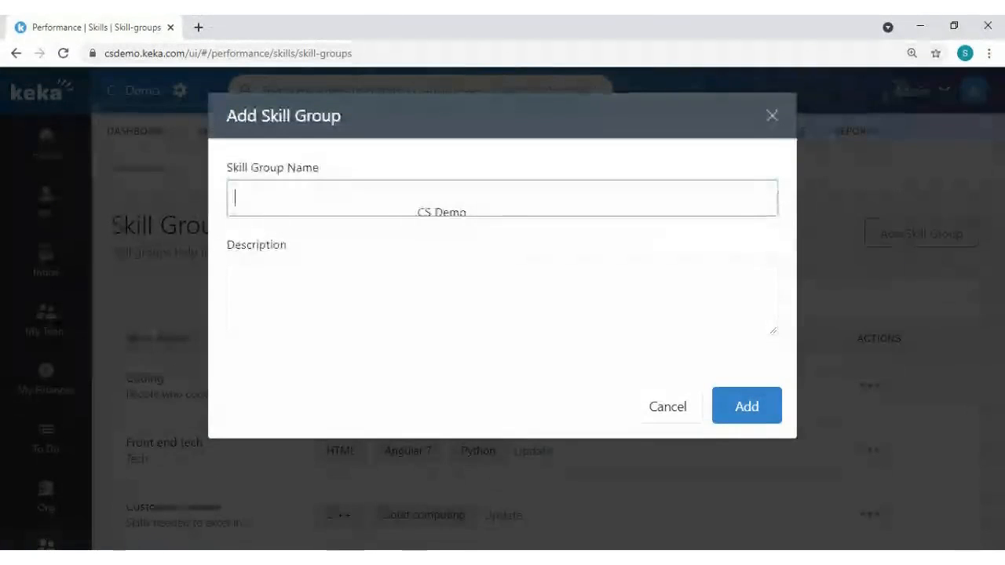
{"action": "type", "text": "proj"}
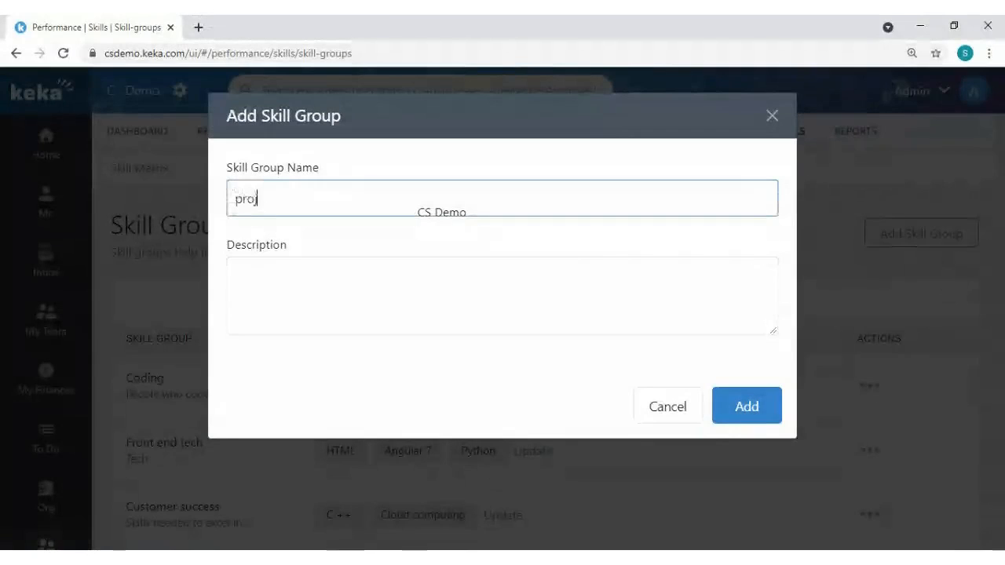
{"action": "type", "text": "ect Mangem"}
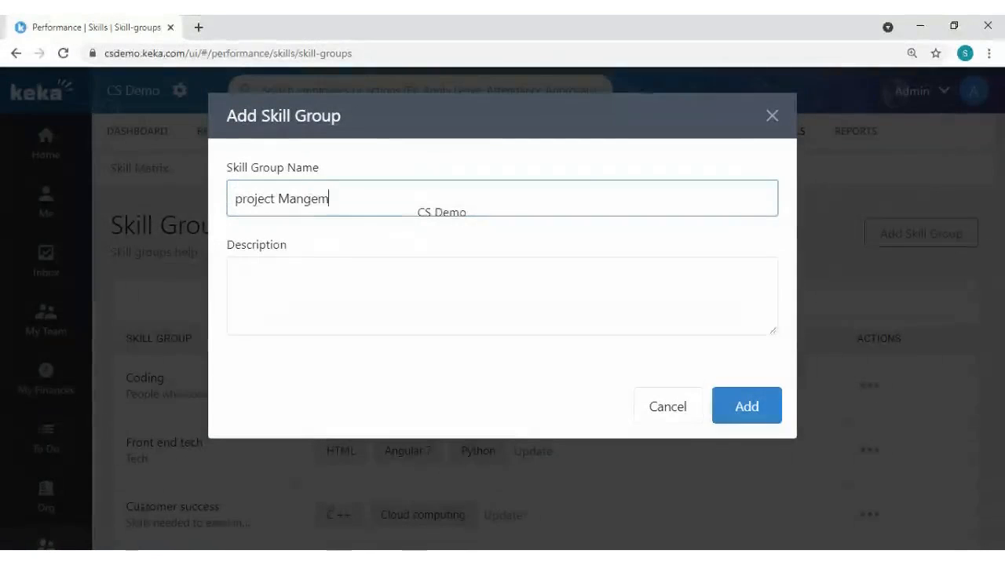
{"action": "type", "text": "ent"}
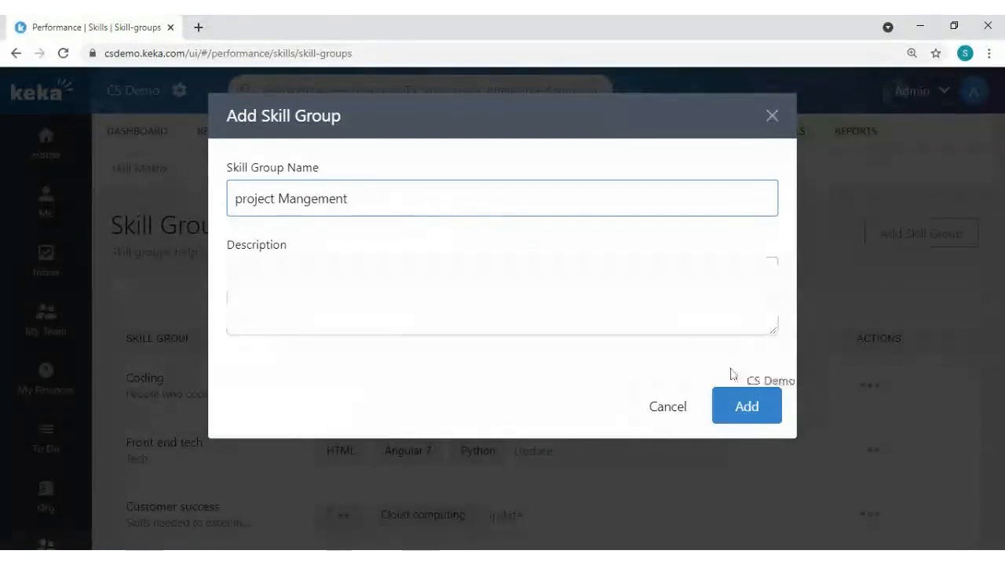
{"action": "left_click", "coordinate": [731, 397]}
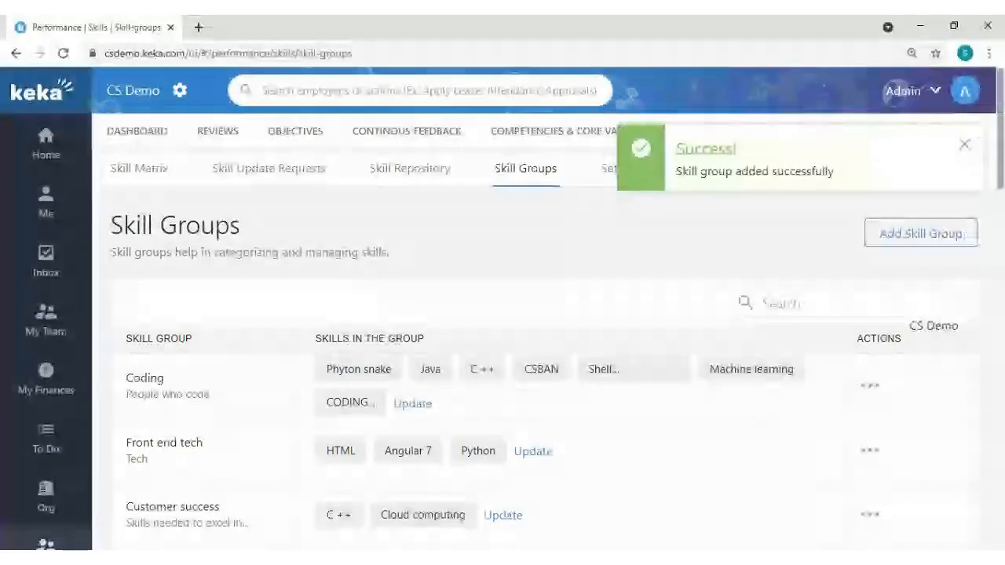
Step: Search the skill groups for "proj", add Roma Test Skill to the project Mangement group and save it
{"action": "left_click", "coordinate": [859, 304]}
{"action": "type", "text": "proh"}
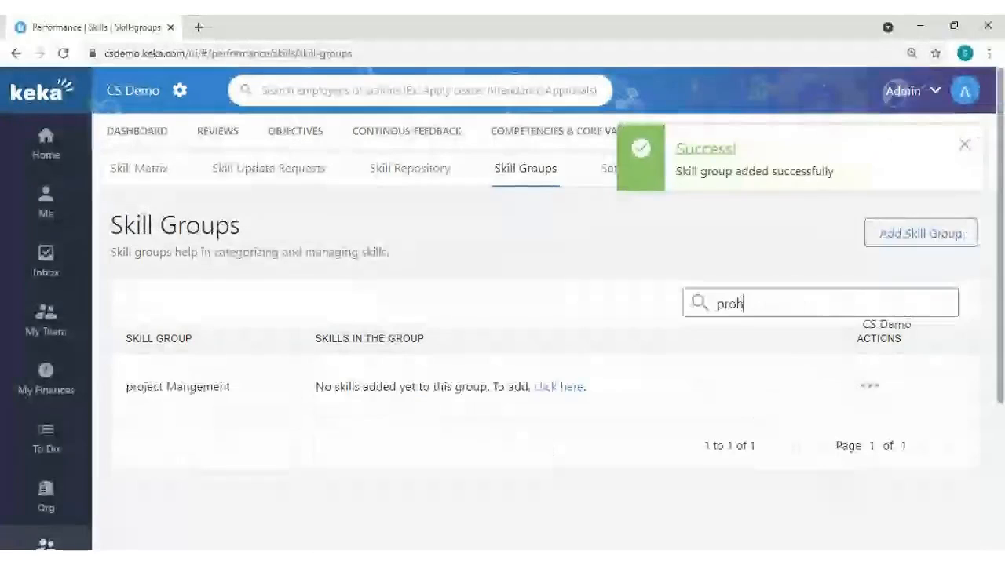
{"action": "key", "text": "BackSpace"}
{"action": "type", "text": "j"}
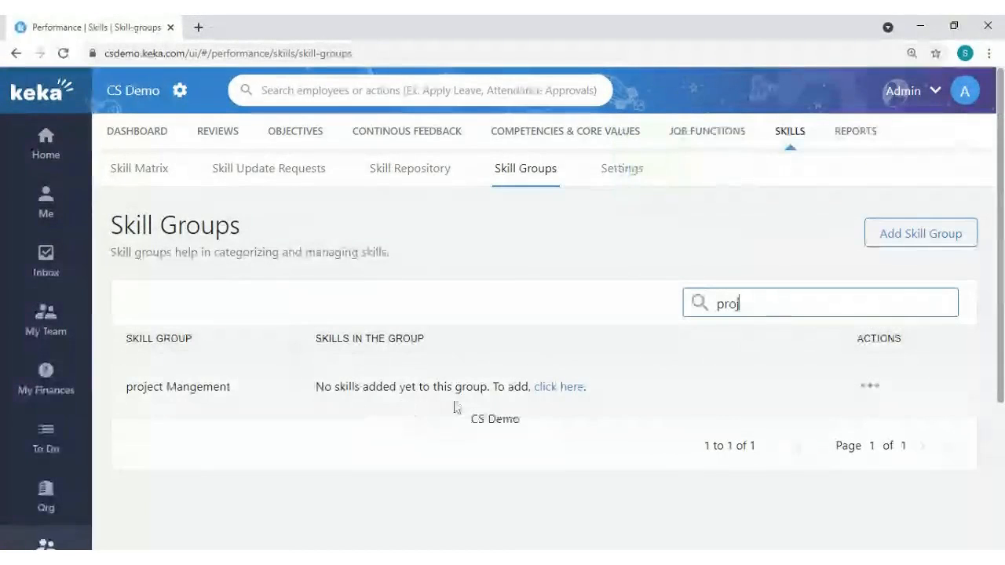
{"action": "left_click", "coordinate": [558, 387]}
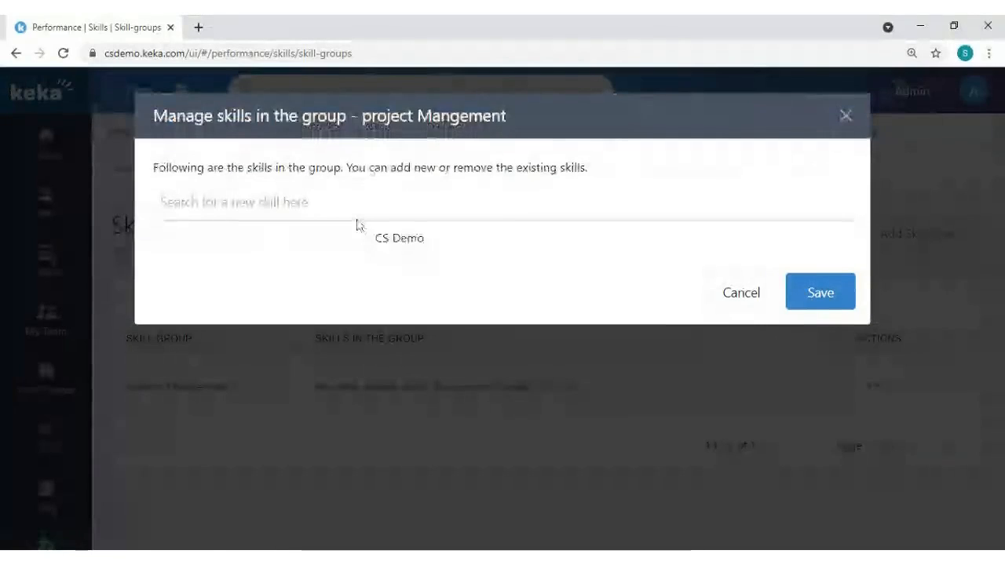
{"action": "left_click", "coordinate": [314, 221]}
{"action": "type", "text": "t"}
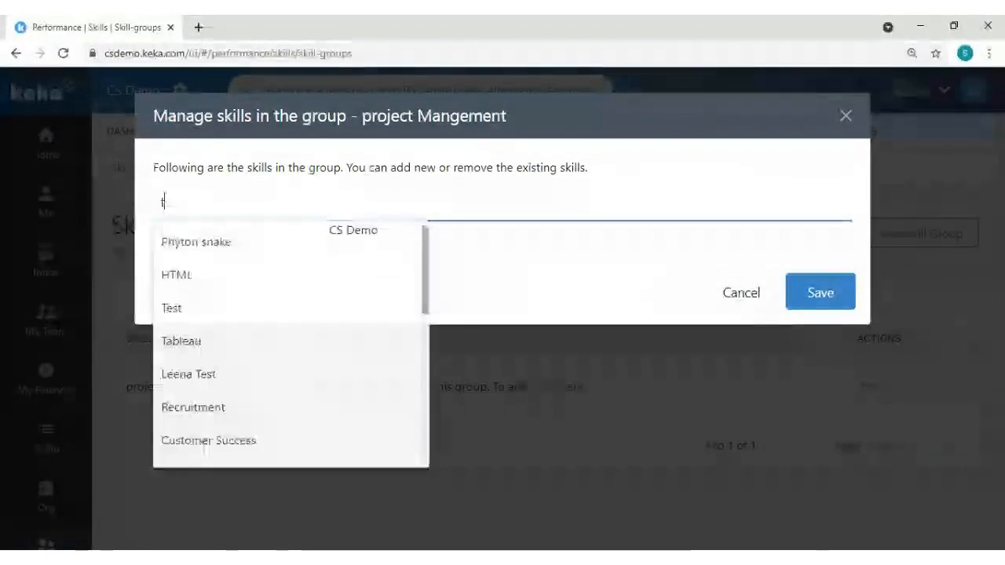
{"action": "type", "text": "e"}
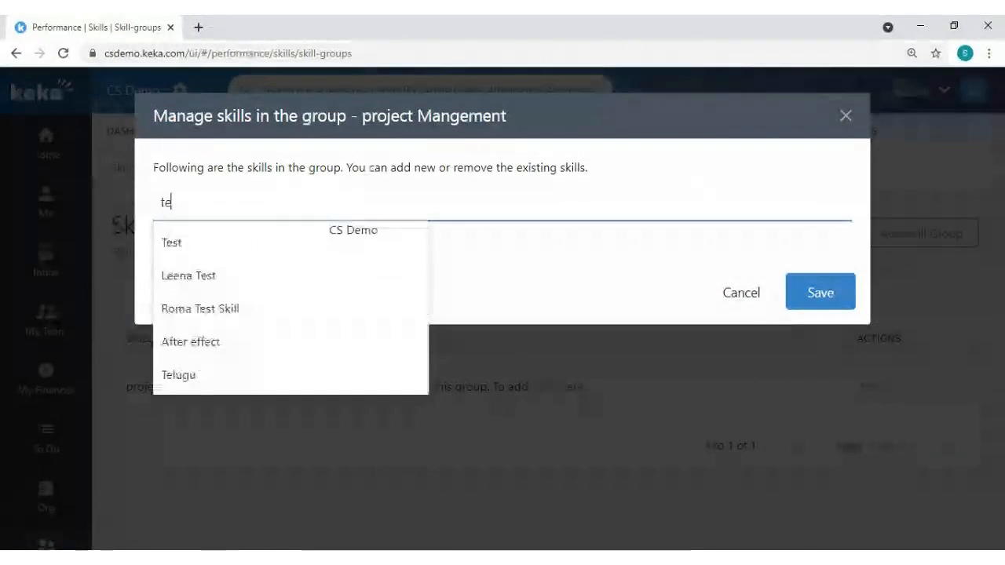
{"action": "left_click", "coordinate": [223, 309]}
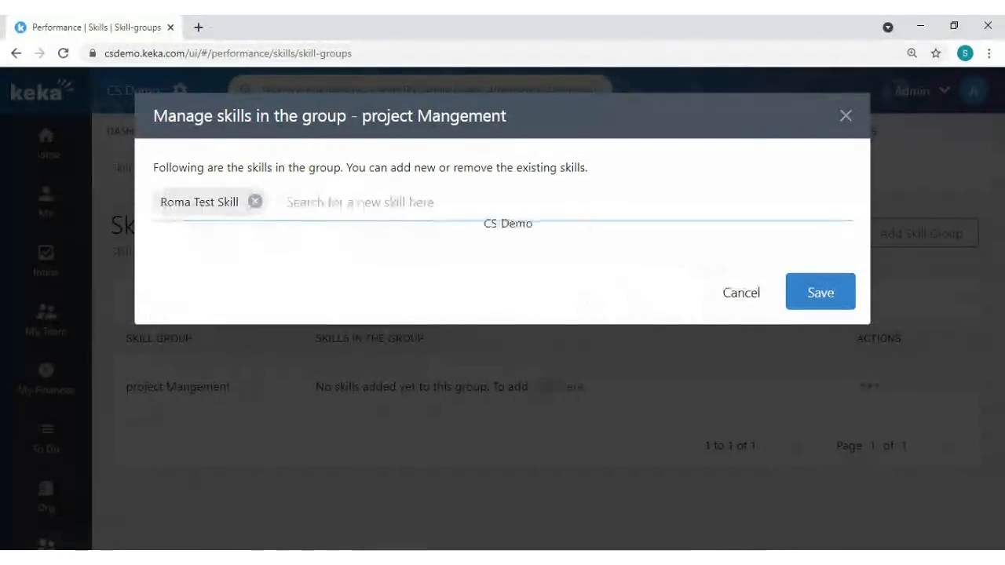
{"action": "left_click", "coordinate": [808, 292]}
Step: Open the Skill Repository, and look up an employee by name to view the performance reviews in their Talent section
{"action": "left_click", "coordinate": [442, 180]}
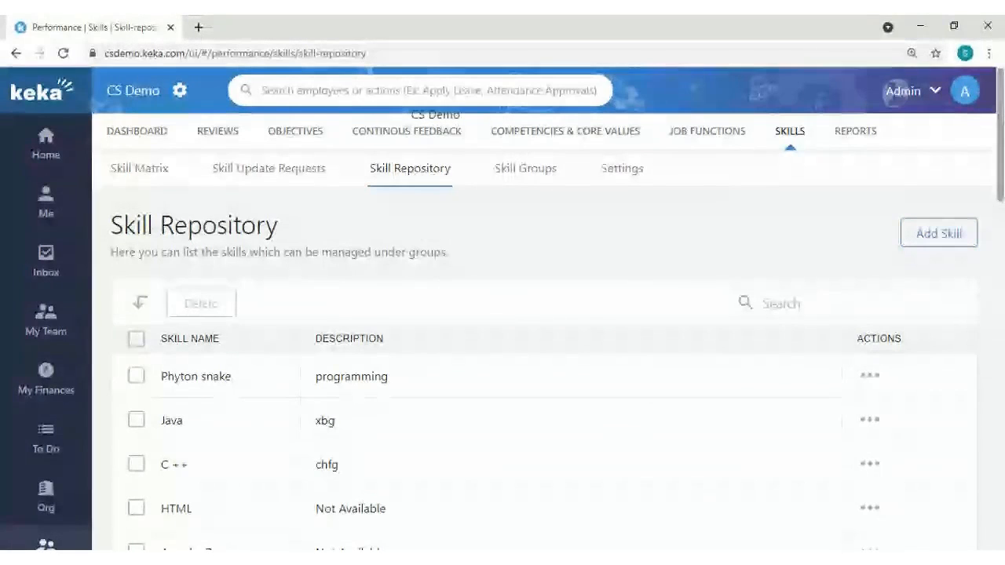
{"action": "left_click", "coordinate": [424, 93]}
{"action": "type", "text": "sunde"}
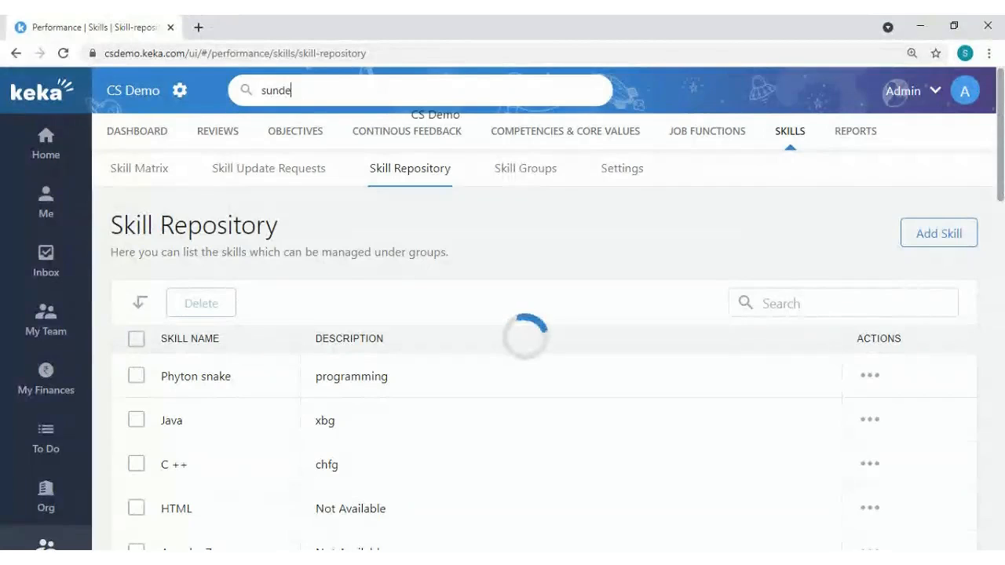
{"action": "left_click", "coordinate": [399, 136]}
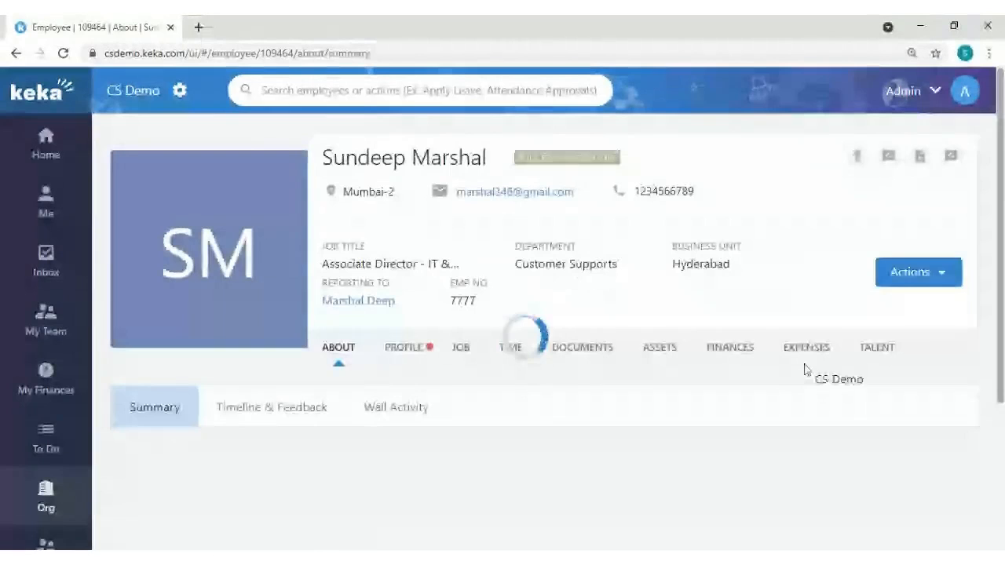
{"action": "left_click", "coordinate": [859, 353]}
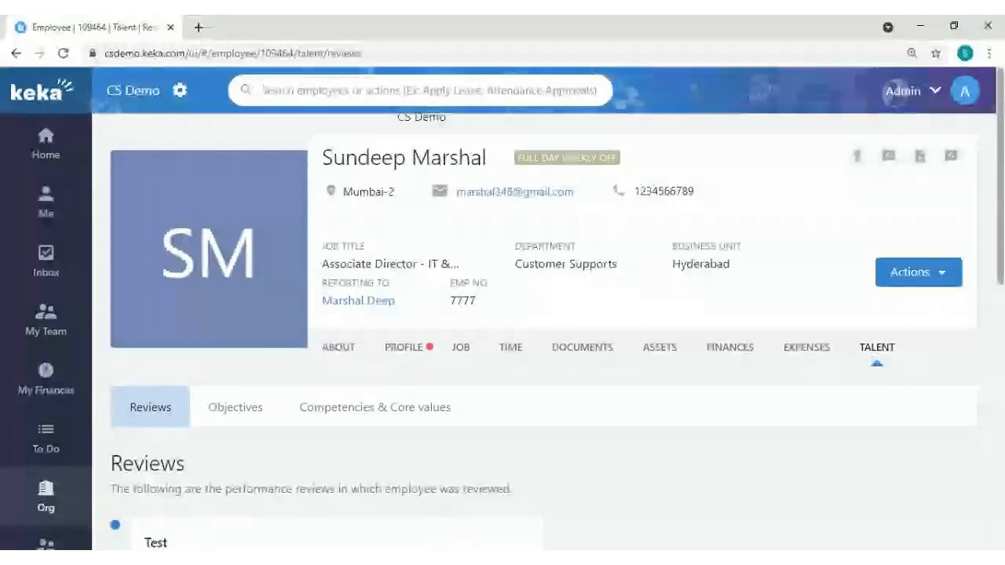
Step: Search for the Customer Success employee and view the reviews and objectives summary in that profile's Talent section
{"action": "left_click", "coordinate": [275, 91]}
{"action": "type", "text": "cust"}
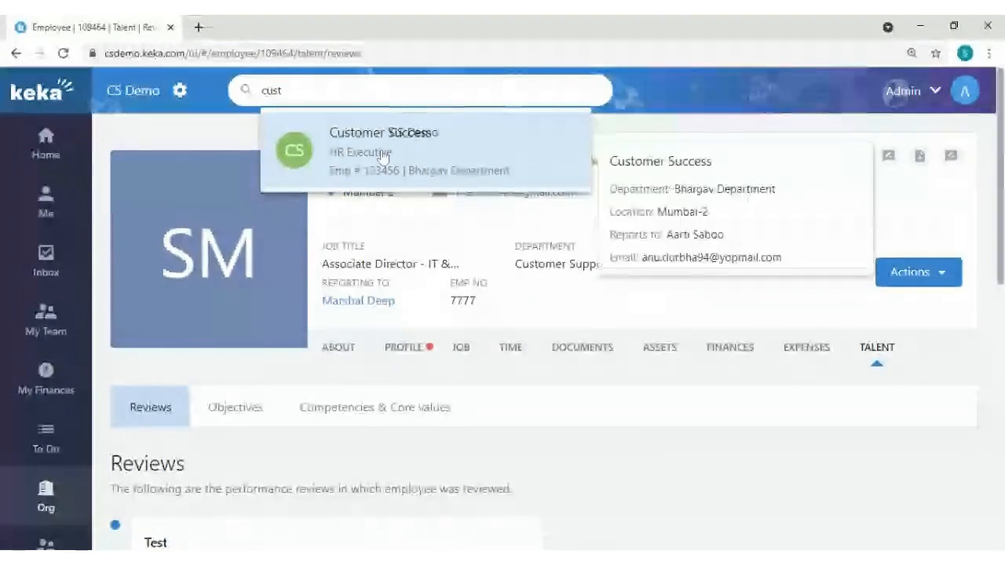
{"action": "left_click", "coordinate": [369, 142]}
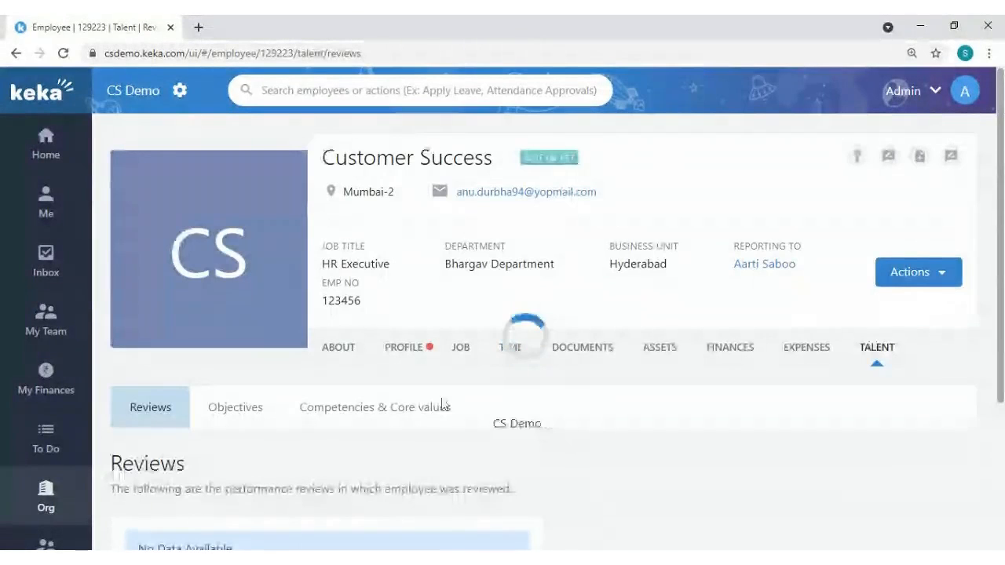
{"action": "scroll", "coordinate": [850, 408], "scroll_direction": "down", "scroll_amount": 3}
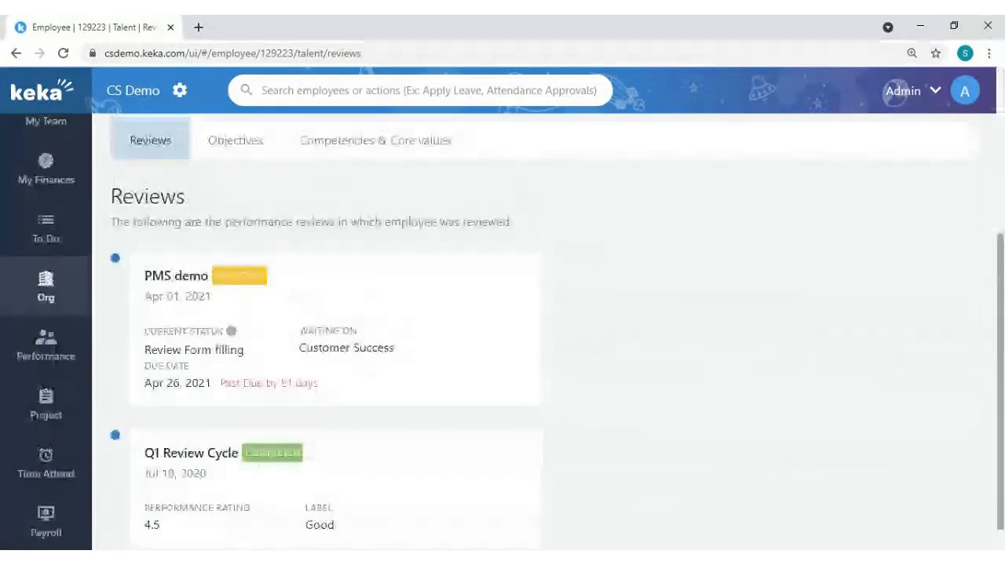
{"action": "scroll", "coordinate": [235, 406], "scroll_direction": "up", "scroll_amount": 3}
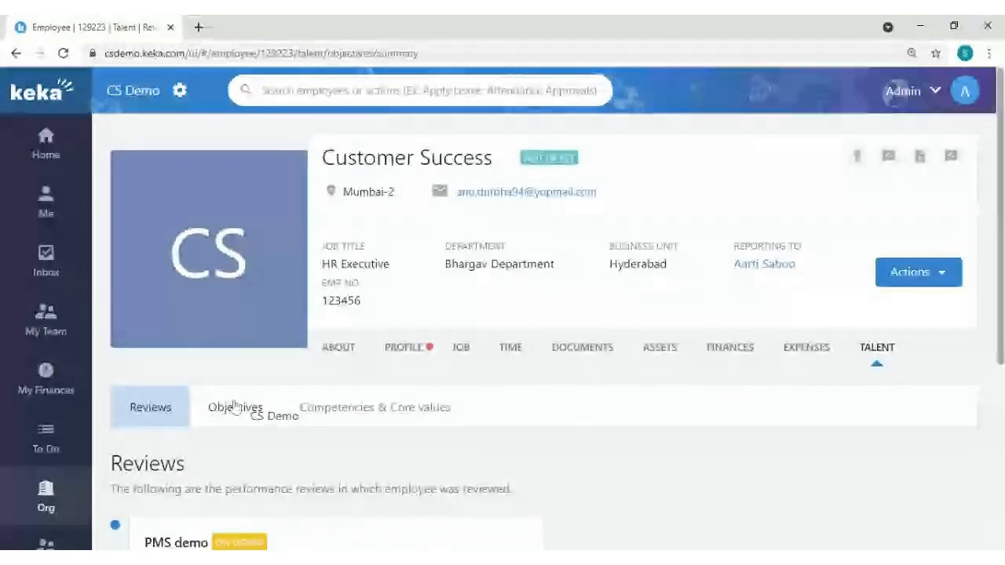
{"action": "left_click", "coordinate": [235, 406]}
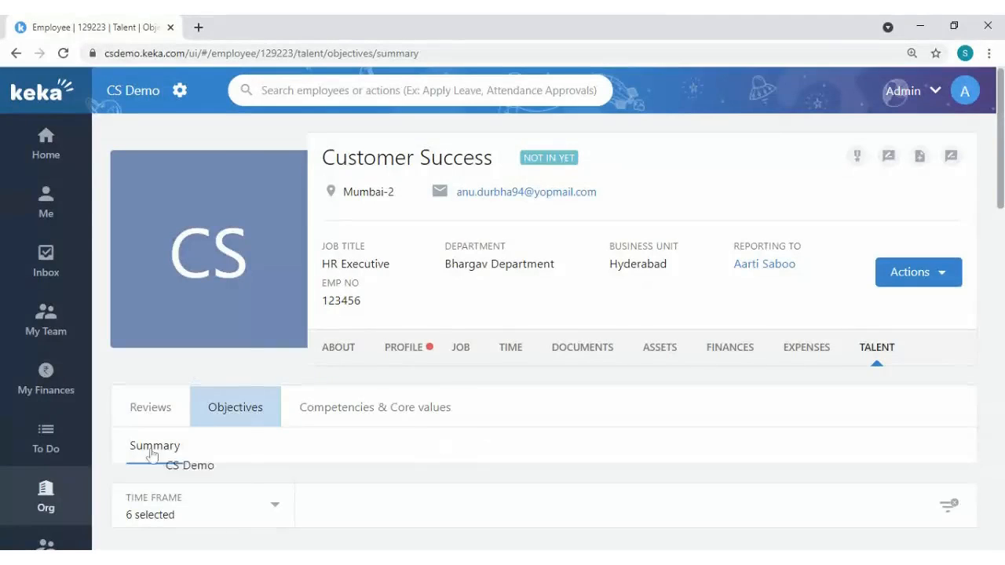
{"action": "scroll", "coordinate": [272, 472], "scroll_direction": "down", "scroll_amount": 3}
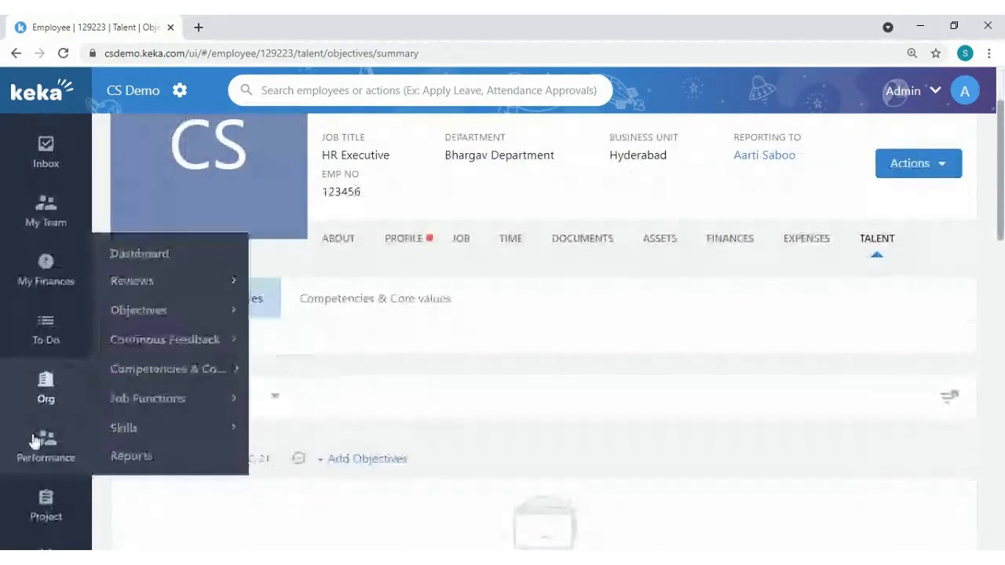
Step: Return to the performance module's Skills area and run the Skill Matrix for the Coding group and Phyton snake skill, reviewing the employee ratings
{"action": "left_click", "coordinate": [41, 440]}
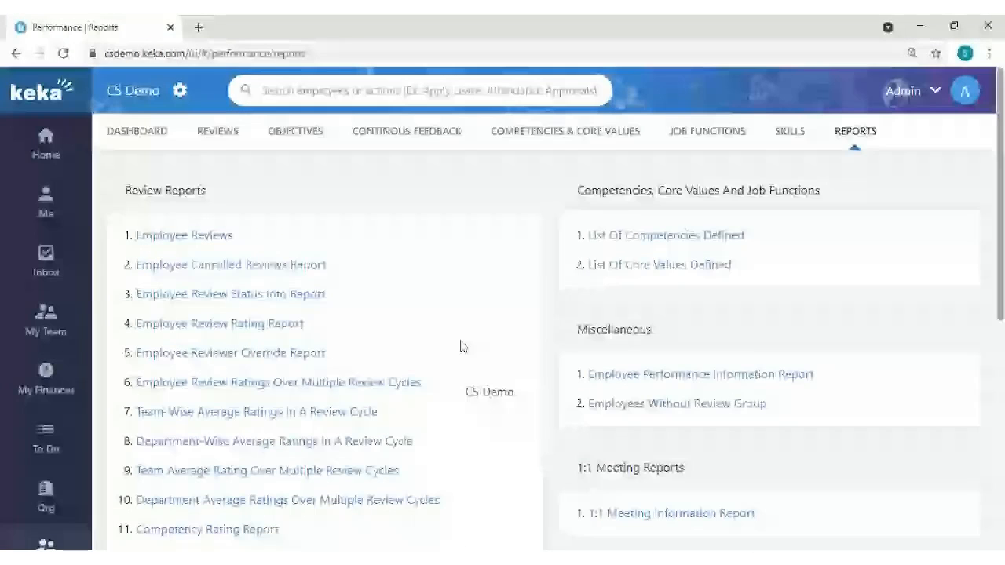
{"action": "left_click", "coordinate": [444, 132]}
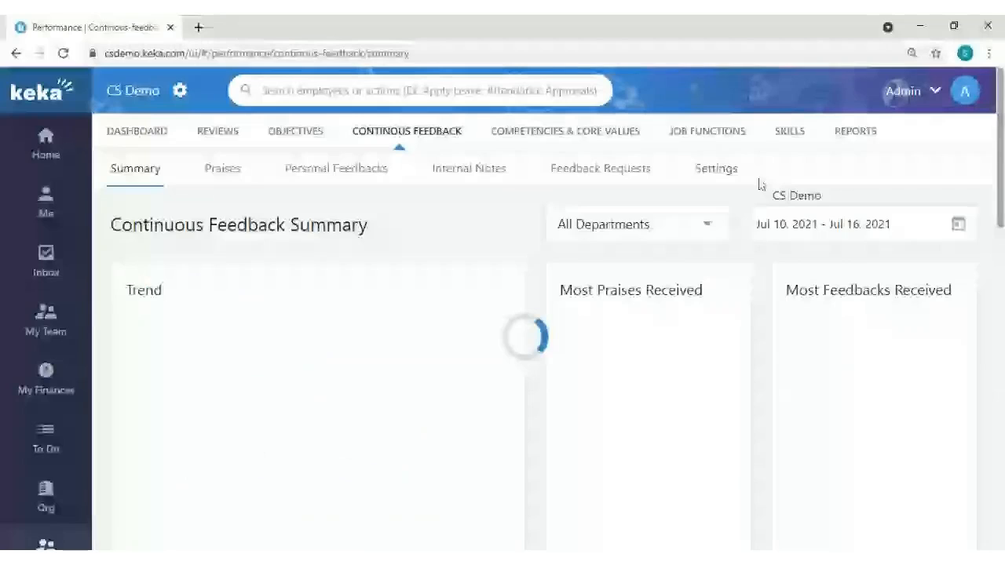
{"action": "left_click", "coordinate": [789, 132]}
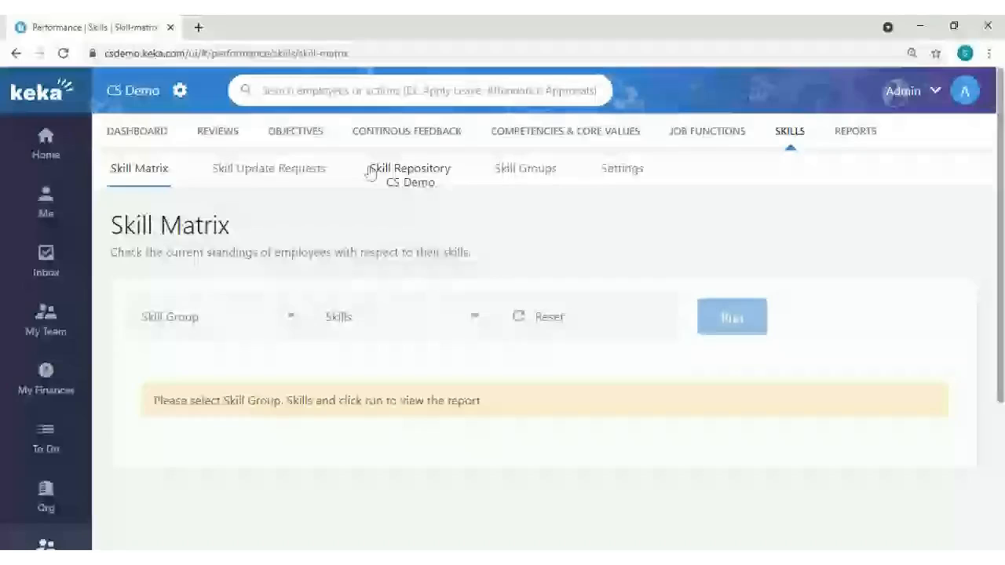
{"action": "left_click", "coordinate": [234, 306]}
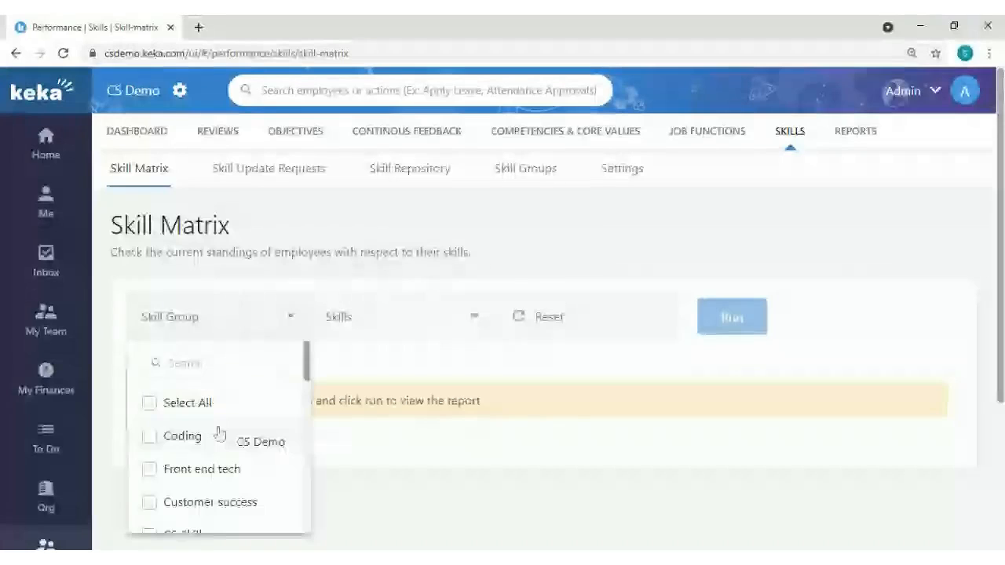
{"action": "left_click", "coordinate": [219, 436]}
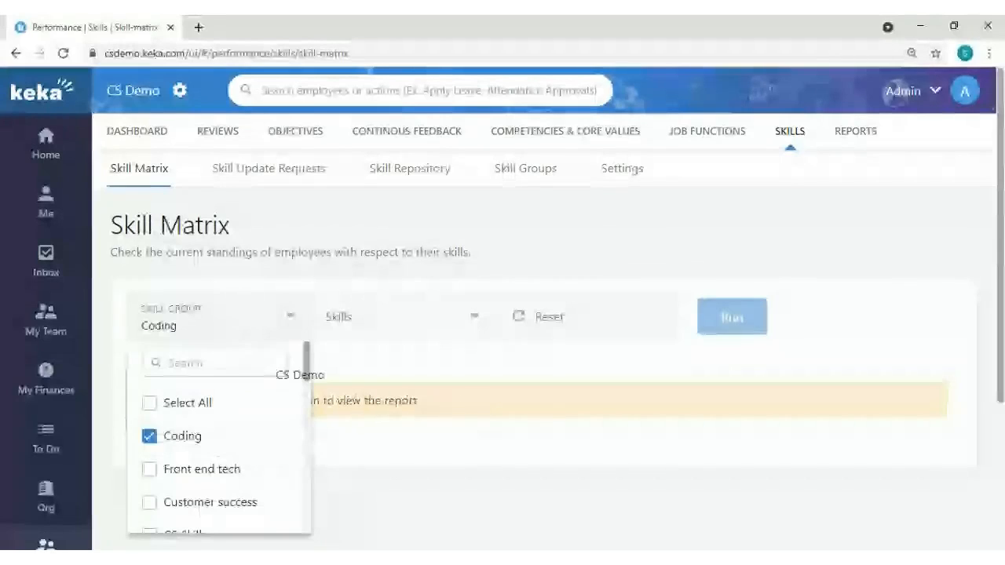
{"action": "left_click", "coordinate": [450, 312]}
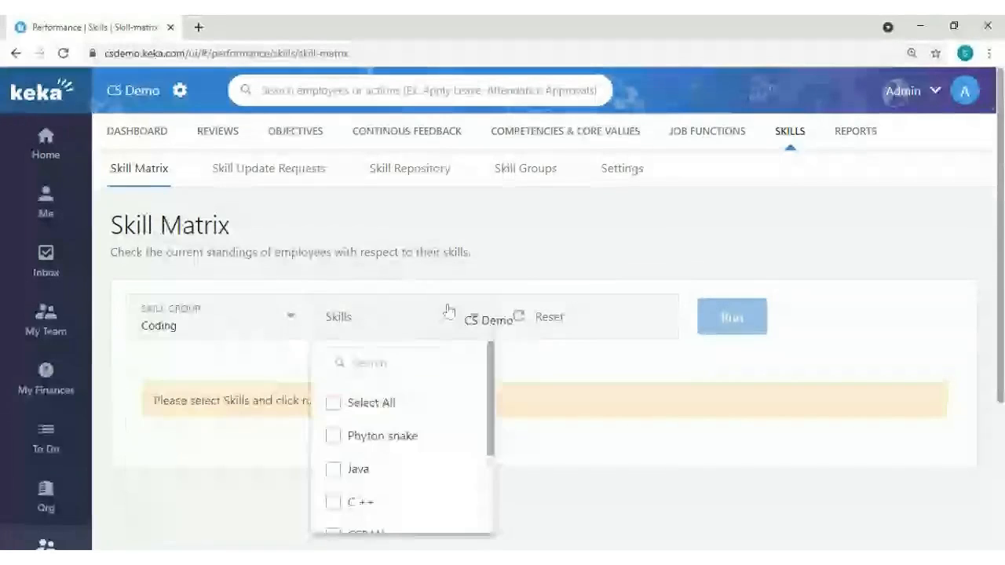
{"action": "left_click", "coordinate": [387, 439]}
{"action": "left_click", "coordinate": [730, 318]}
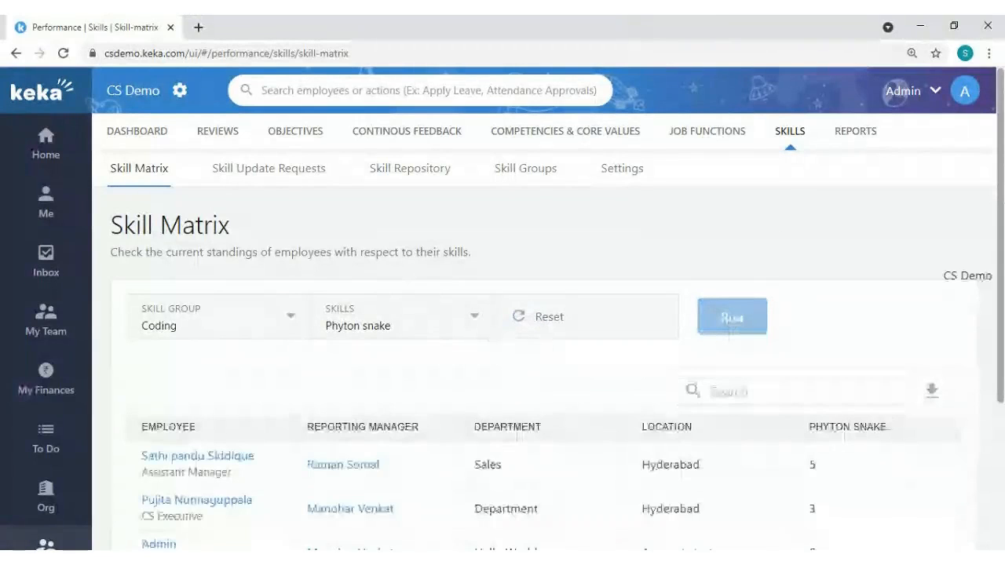
{"action": "scroll", "coordinate": [556, 355], "scroll_direction": "down", "scroll_amount": 2}
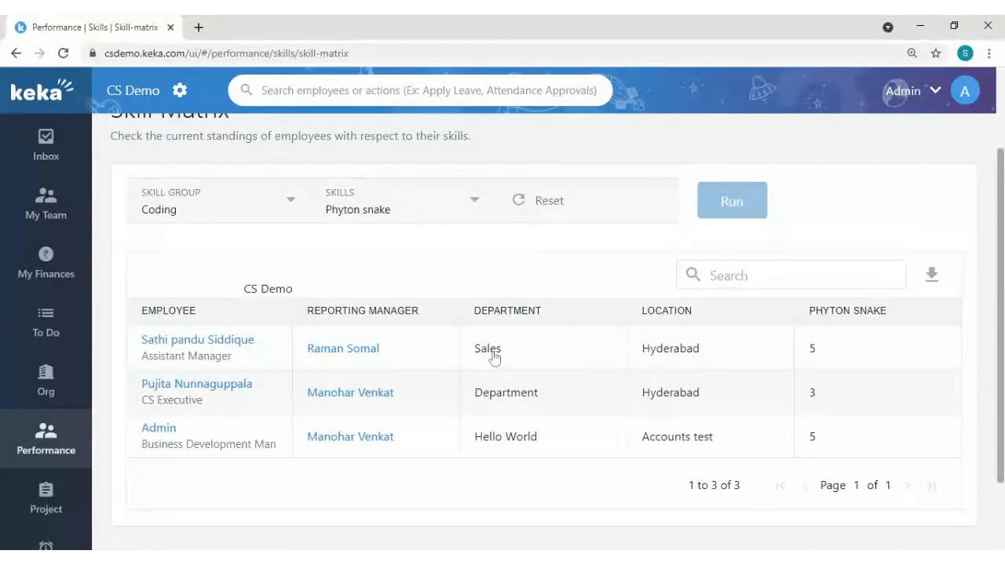
{"action": "scroll", "coordinate": [732, 324], "scroll_direction": "up", "scroll_amount": 3}
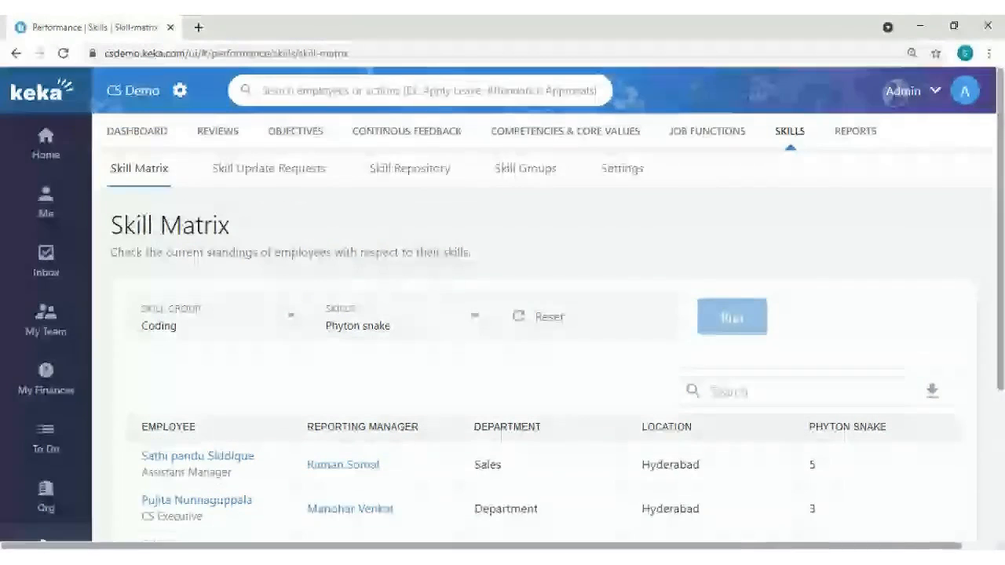
Step: View the pending approvals and the Skill Updates History in Skill Update Requests
{"action": "left_click", "coordinate": [269, 169]}
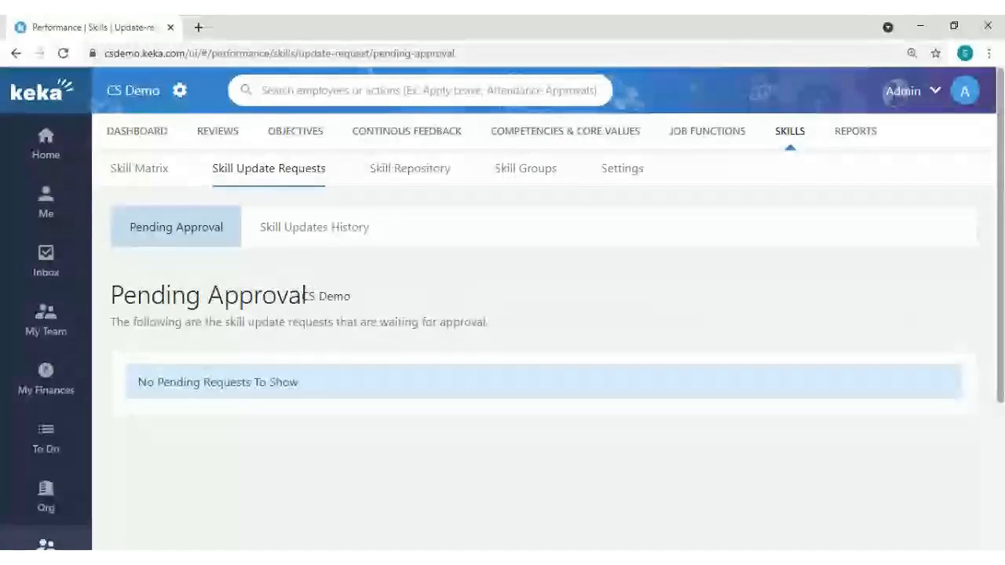
{"action": "left_click", "coordinate": [345, 230]}
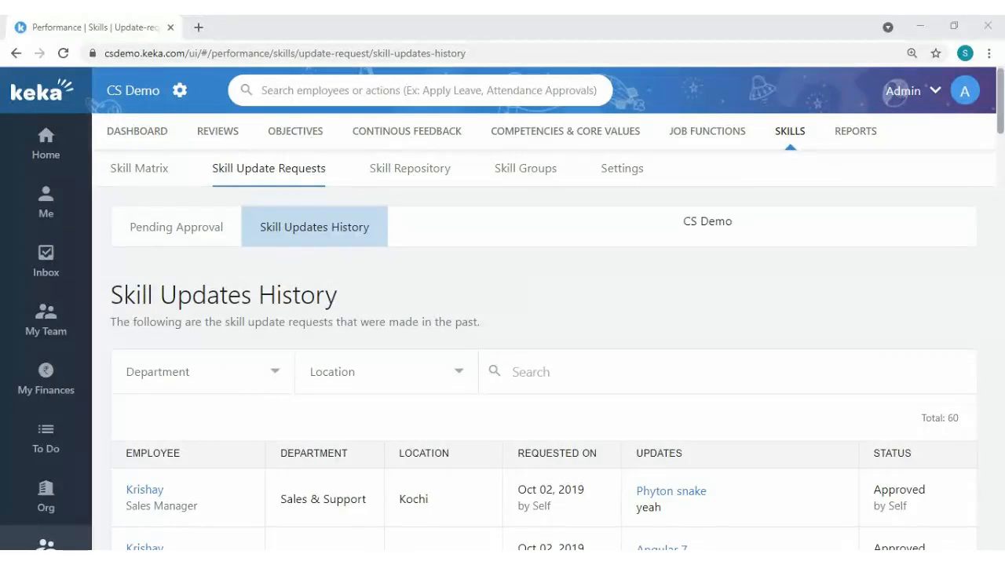
{"action": "left_click", "coordinate": [677, 209]}
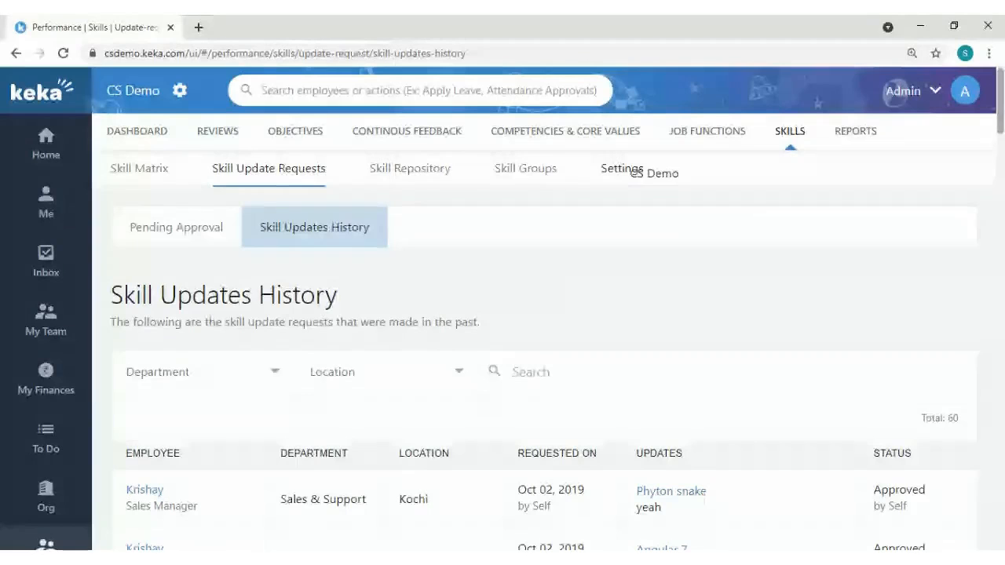
Step: Review the rating scale and approval options in the Skills settings, and reopen the Skill Updates History
{"action": "left_click", "coordinate": [638, 171]}
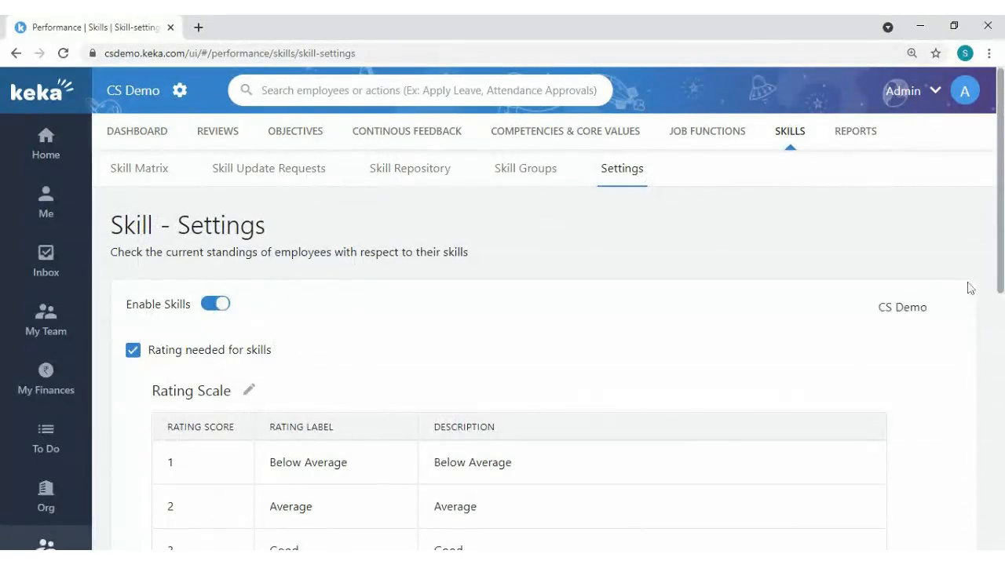
{"action": "scroll", "coordinate": [1001, 264], "scroll_direction": "down", "scroll_amount": 3}
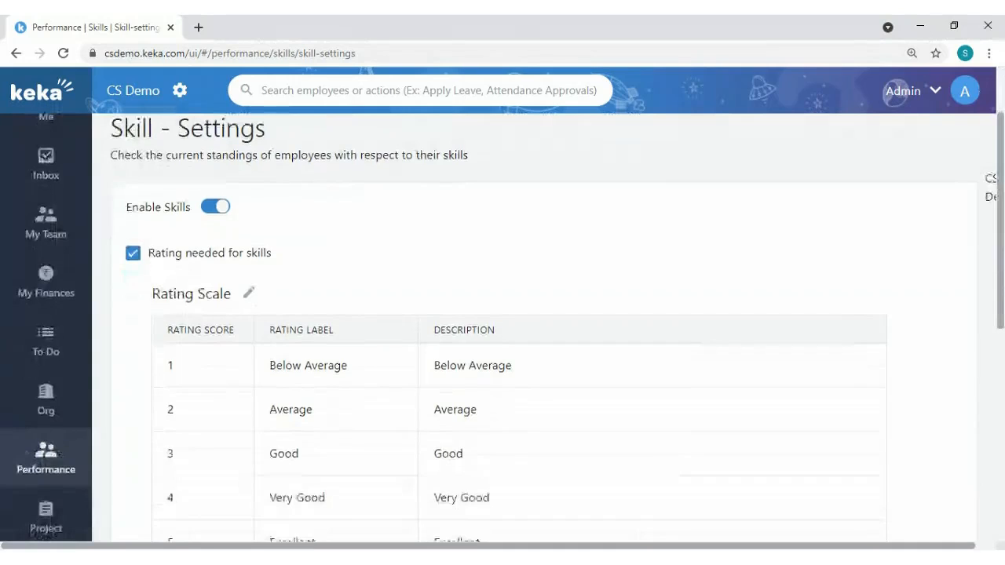
{"action": "scroll", "coordinate": [991, 185], "scroll_direction": "down", "scroll_amount": 3}
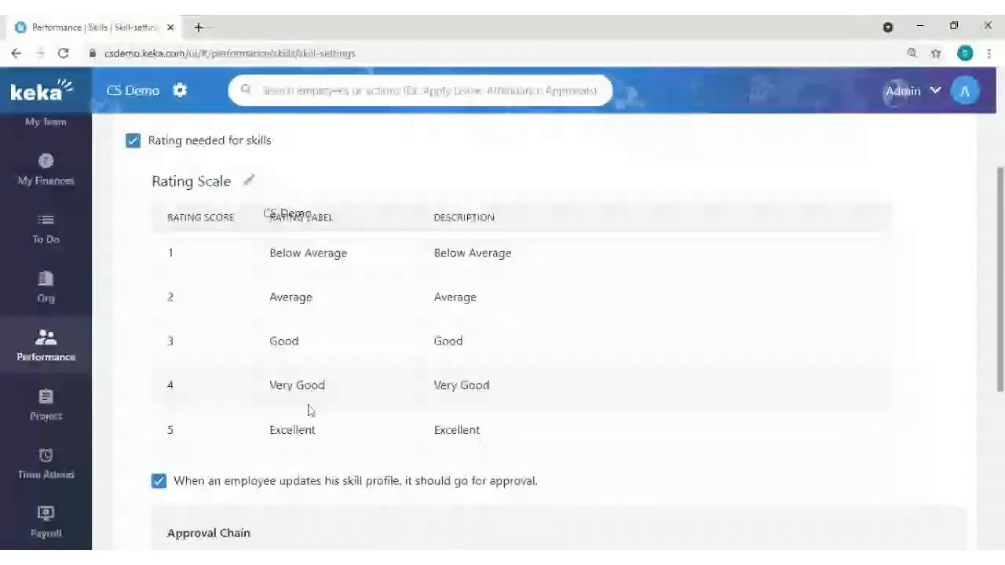
{"action": "scroll", "coordinate": [337, 369], "scroll_direction": "down", "scroll_amount": 9}
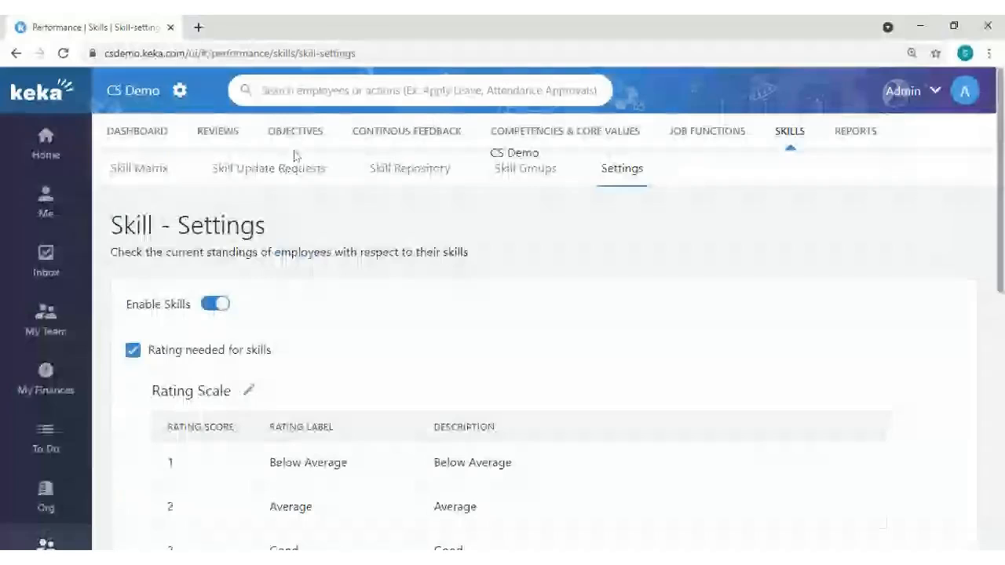
{"action": "left_click", "coordinate": [288, 180]}
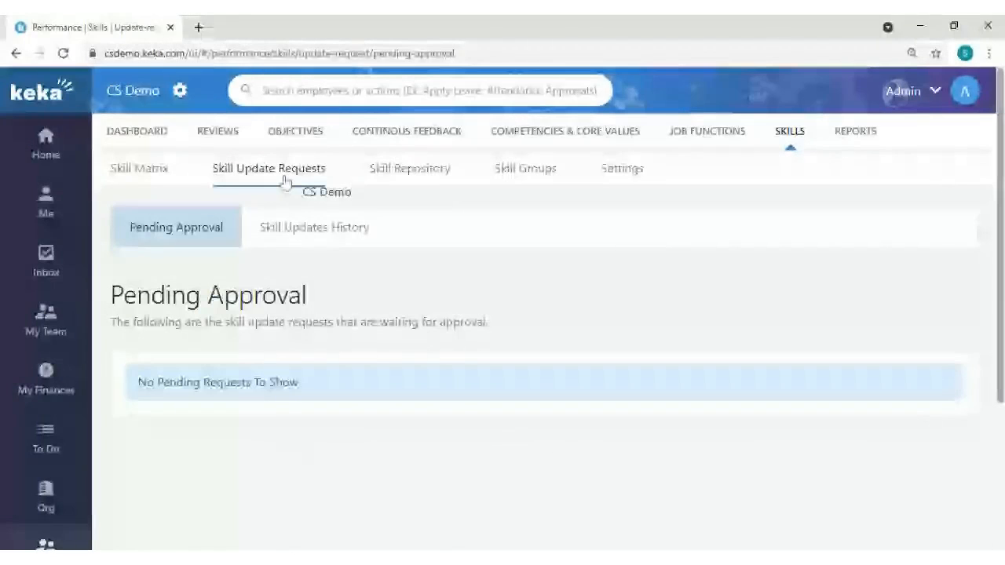
{"action": "left_click", "coordinate": [340, 236]}
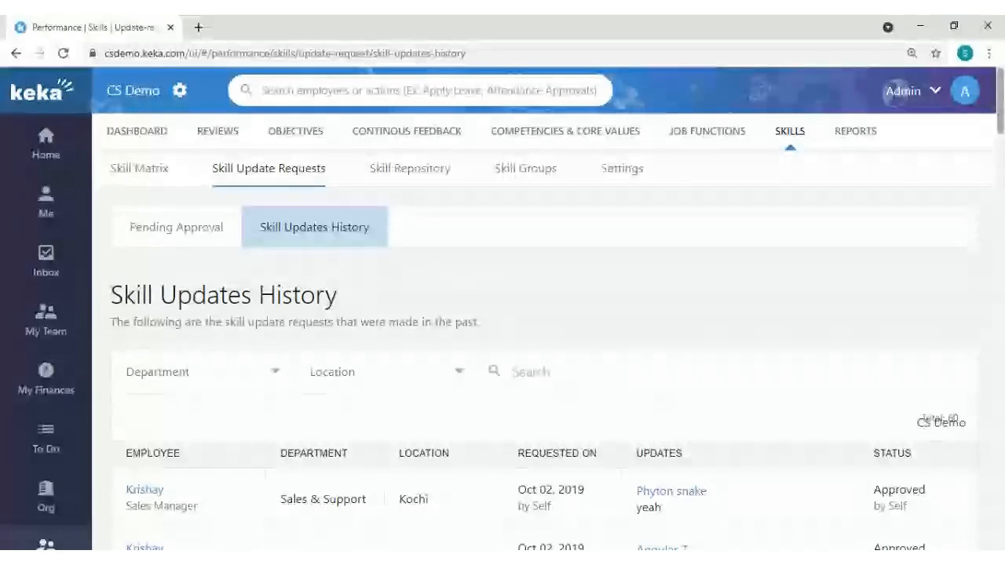
Step: Run the Skill Matrix again for the Coding group and Phyton snake skill, deselecting Front end tech from the skill groups
{"action": "left_click", "coordinate": [150, 180]}
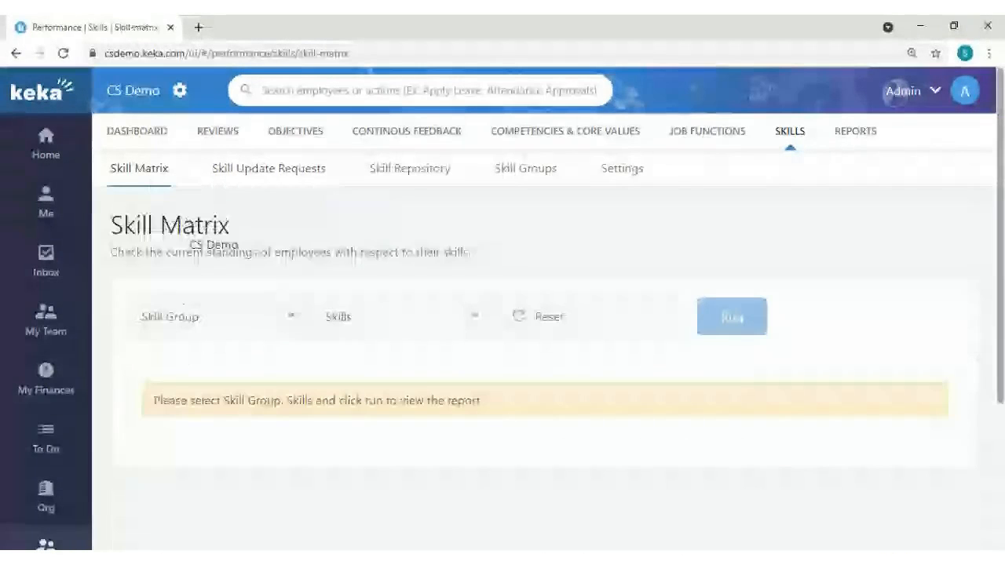
{"action": "left_click", "coordinate": [206, 317]}
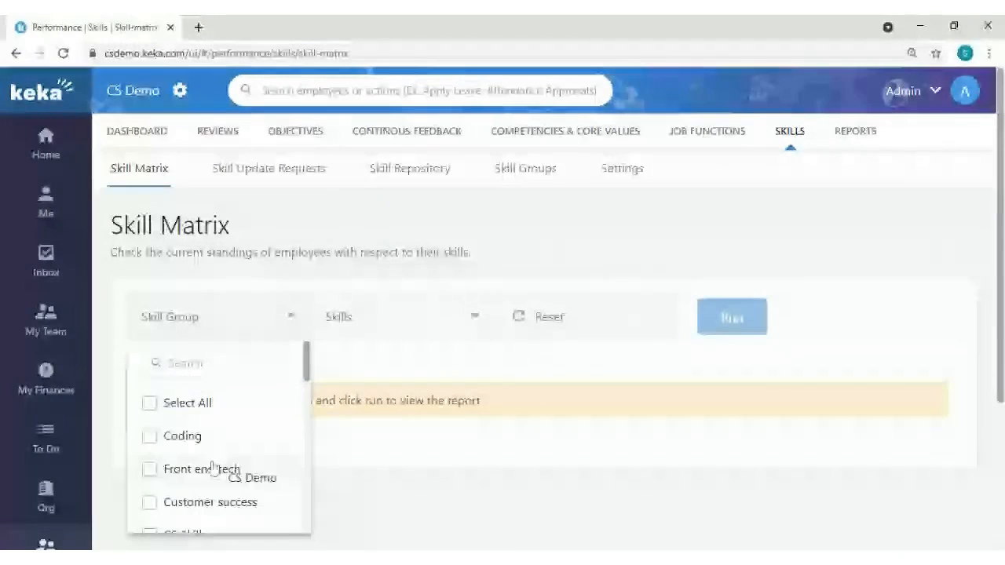
{"action": "left_click", "coordinate": [211, 469]}
{"action": "left_click", "coordinate": [235, 338]}
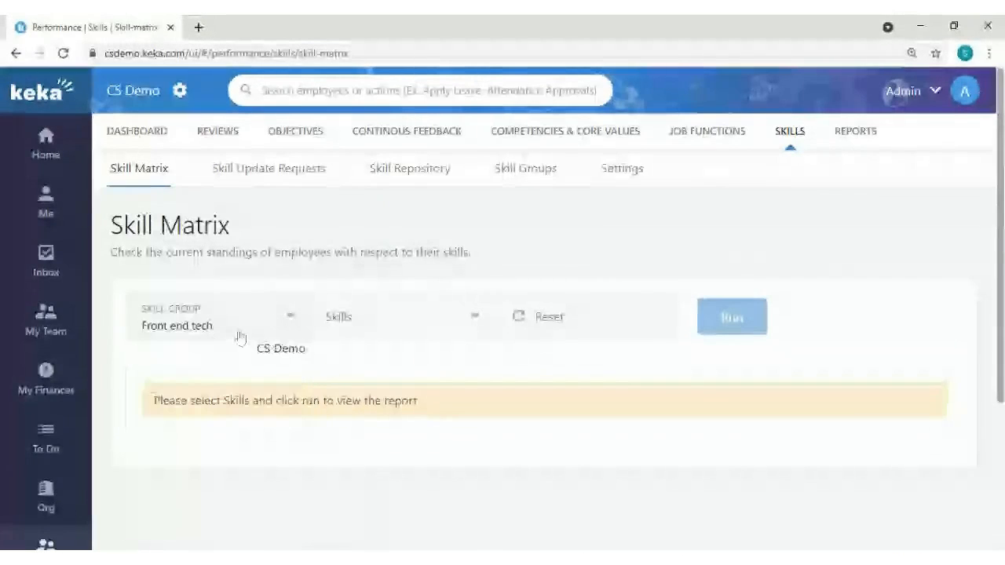
{"action": "left_click", "coordinate": [240, 337]}
{"action": "left_click", "coordinate": [202, 434]}
{"action": "left_click", "coordinate": [202, 469]}
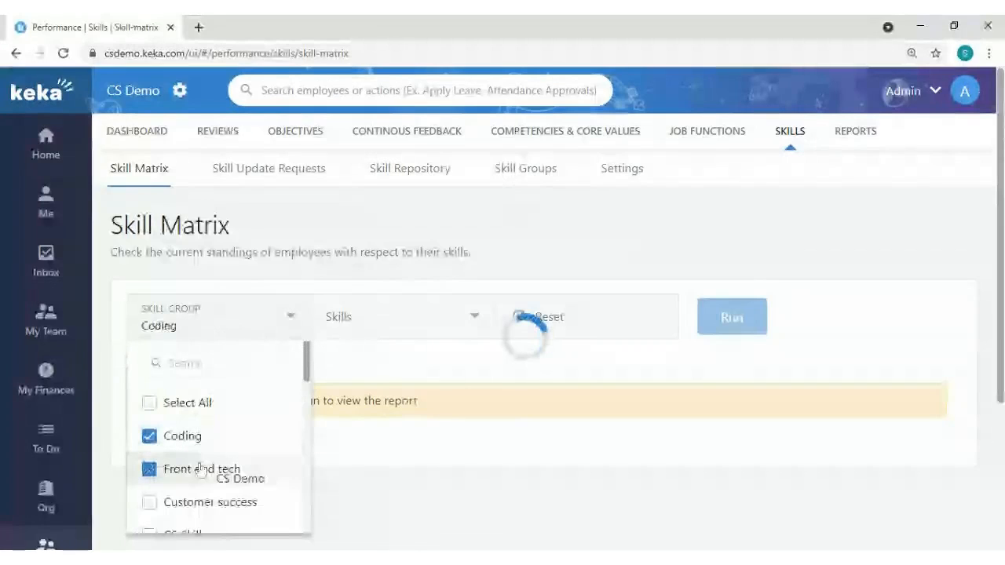
{"action": "left_click", "coordinate": [377, 312]}
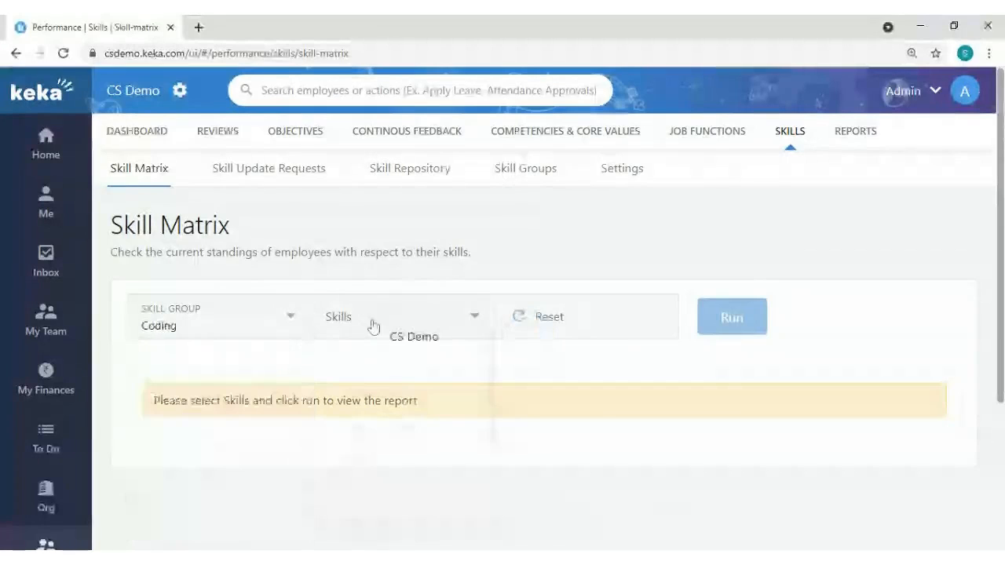
{"action": "left_click", "coordinate": [374, 324]}
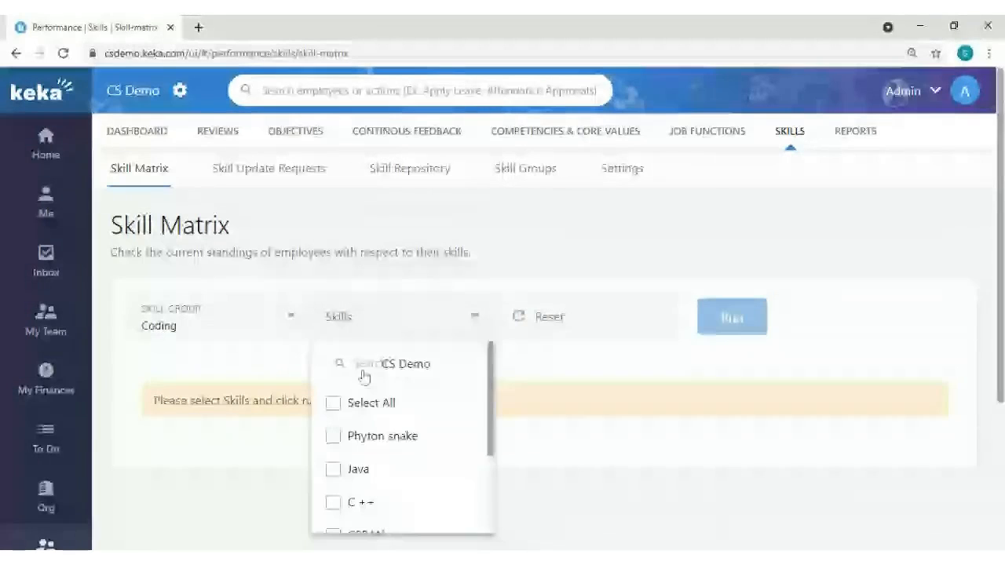
{"action": "left_click", "coordinate": [398, 441]}
{"action": "left_click", "coordinate": [730, 317]}
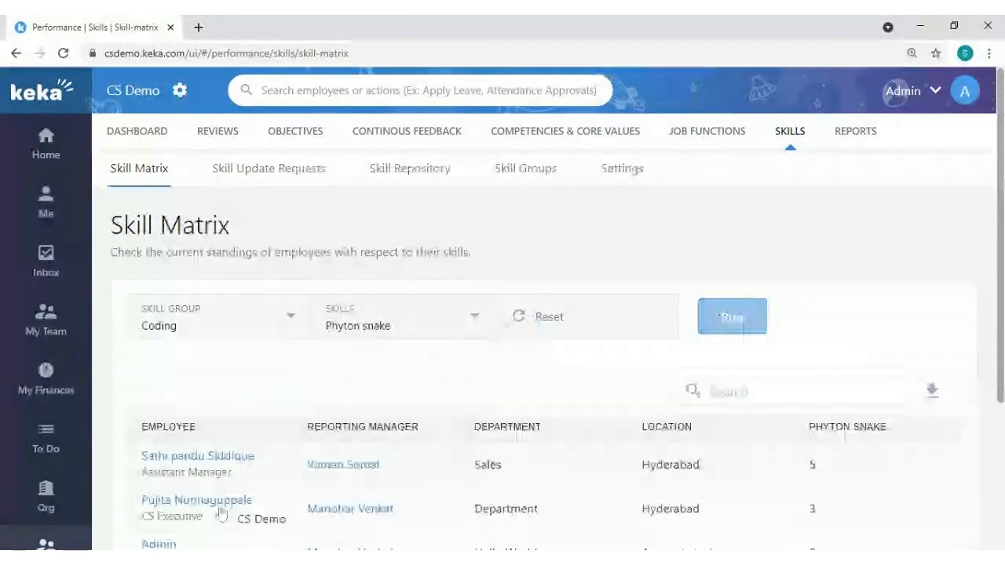
{"action": "left_click", "coordinate": [221, 510]}
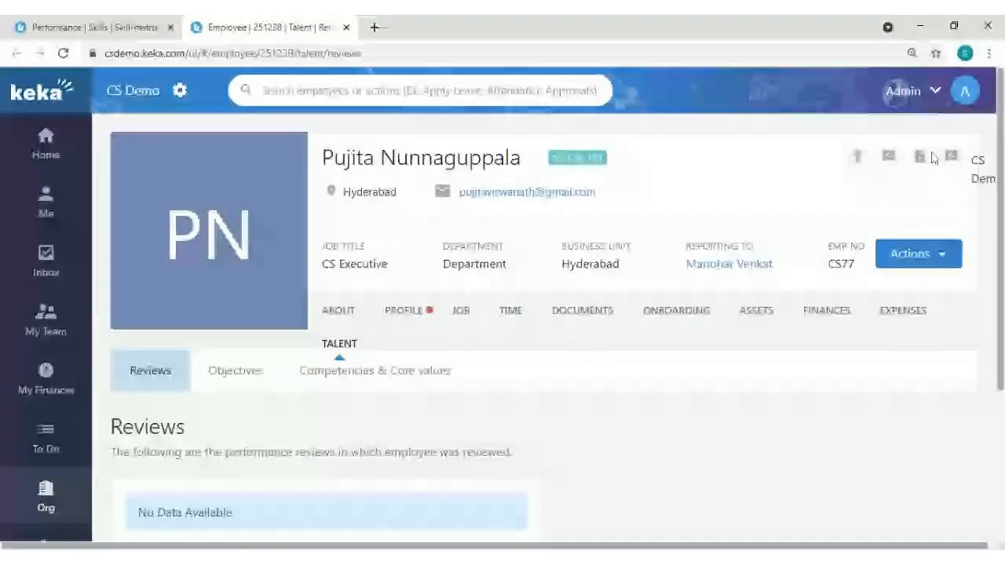
{"action": "left_click", "coordinate": [264, 372]}
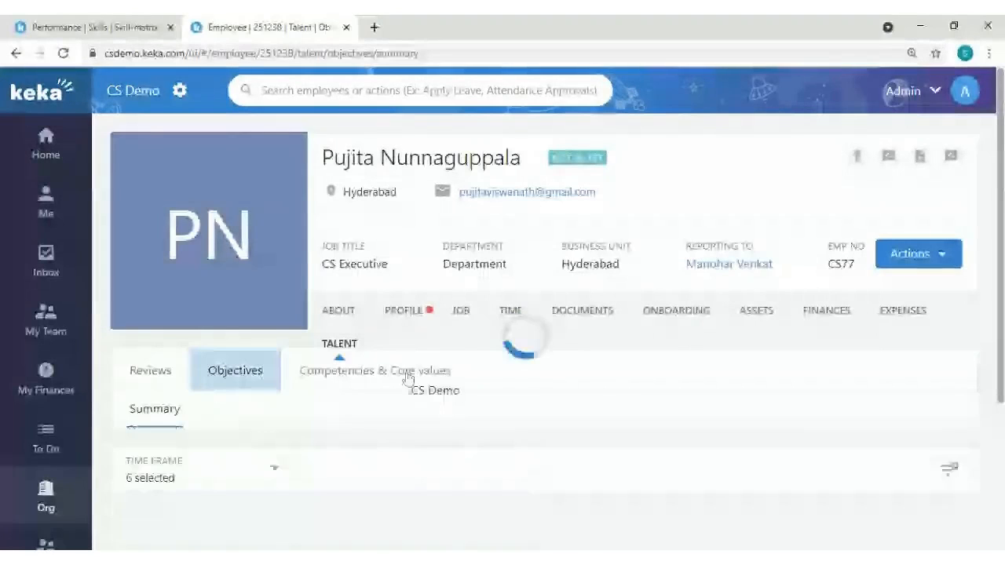
{"action": "left_click", "coordinate": [440, 371]}
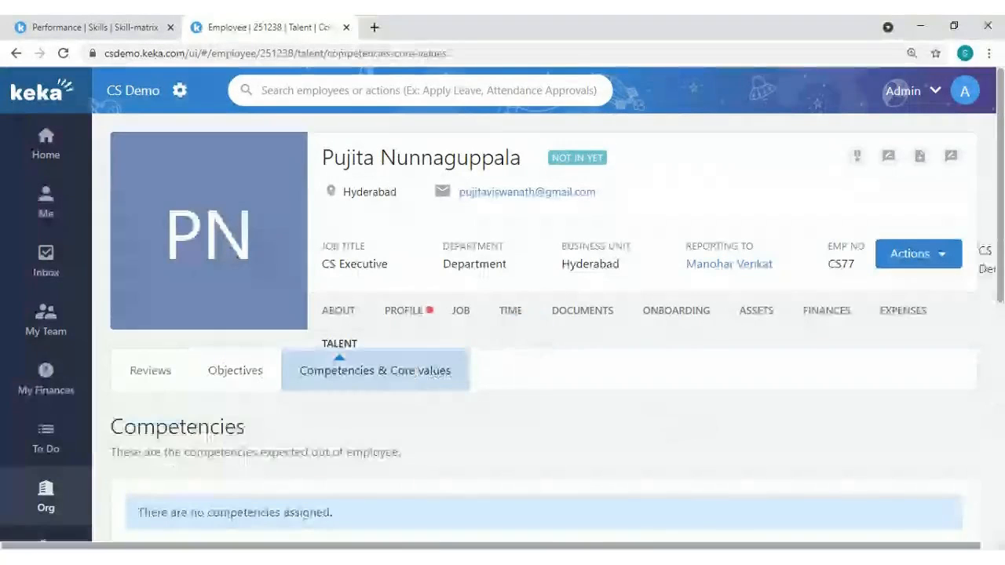
{"action": "scroll", "coordinate": [651, 417], "scroll_direction": "down", "scroll_amount": 5}
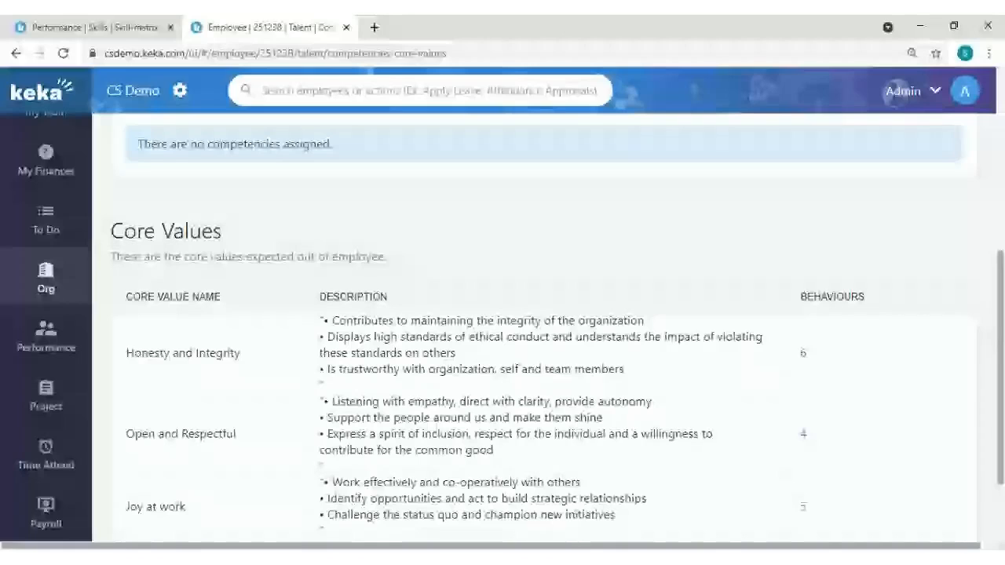
{"action": "scroll", "coordinate": [542, 330], "scroll_direction": "down", "scroll_amount": 2}
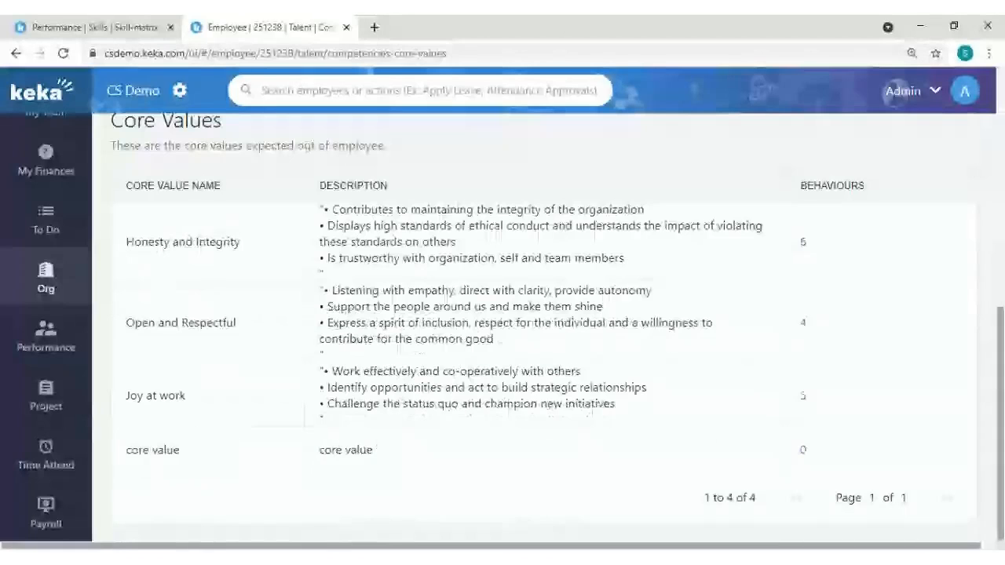
{"action": "scroll", "coordinate": [243, 260], "scroll_direction": "up", "scroll_amount": 5}
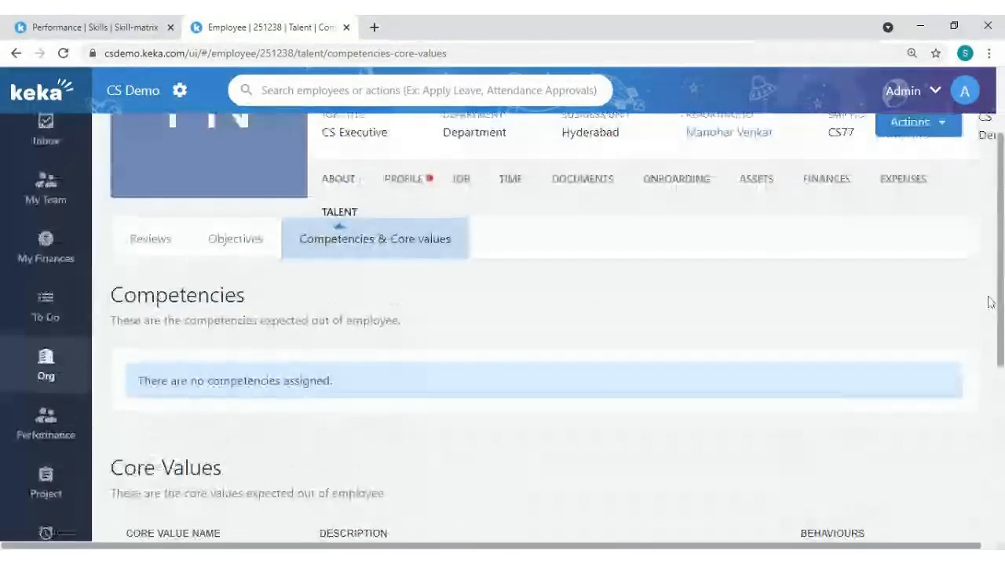
{"action": "left_click", "coordinate": [237, 240]}
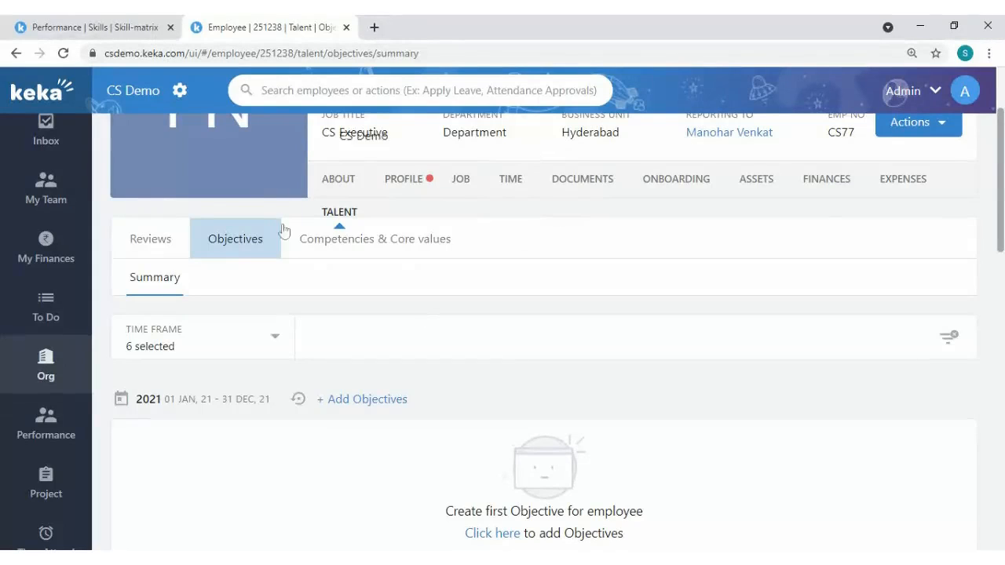
Step: Return to the performance module, view the pending skill update requests, and browse the list of available performance reports
{"action": "left_click", "coordinate": [118, 28]}
{"action": "left_click", "coordinate": [269, 169]}
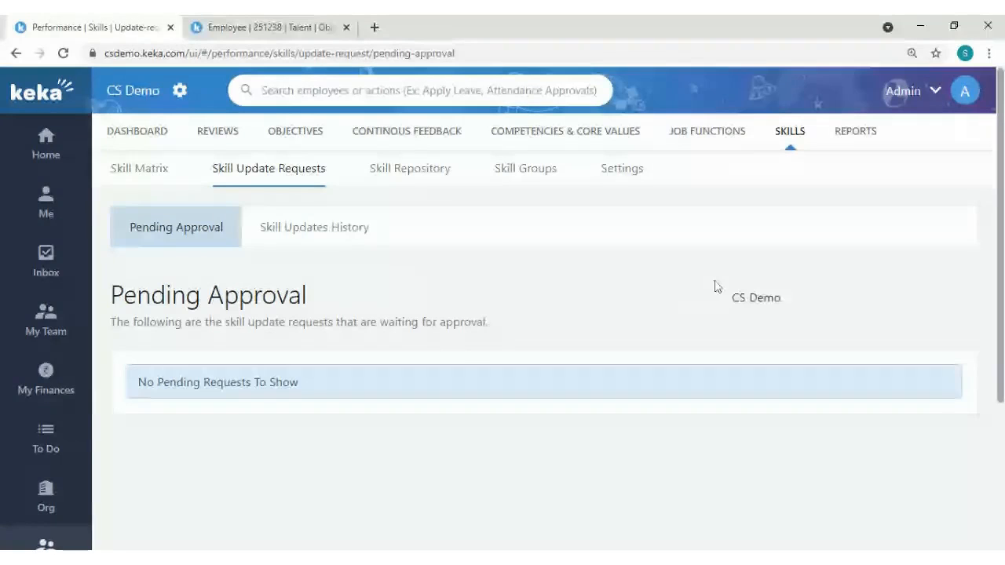
{"action": "left_click", "coordinate": [856, 132]}
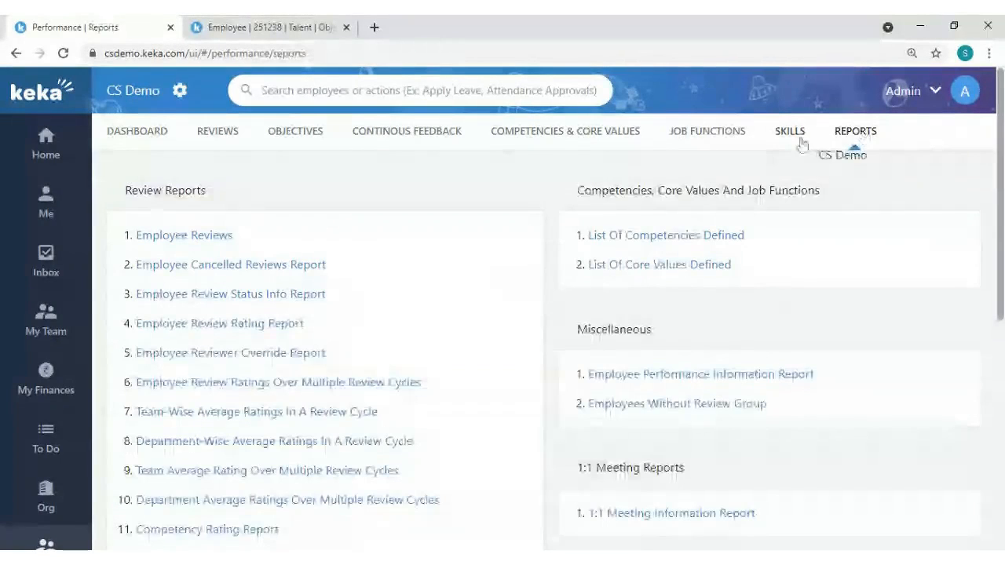
{"action": "scroll", "coordinate": [824, 209], "scroll_direction": "down", "scroll_amount": 4}
{"action": "scroll", "coordinate": [823, 209], "scroll_direction": "up", "scroll_amount": 3}
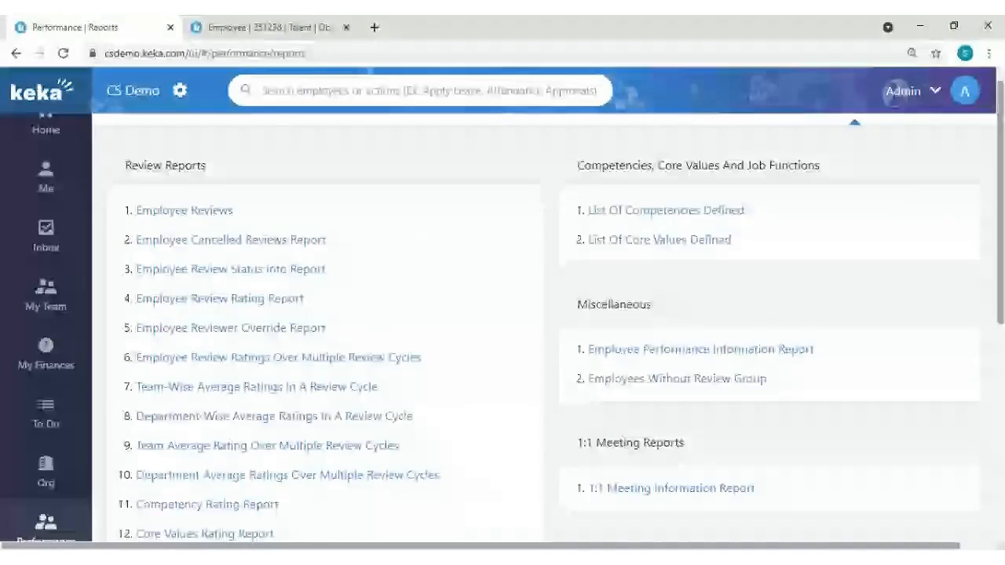
{"action": "scroll", "coordinate": [1003, 202], "scroll_direction": "up", "scroll_amount": 1}
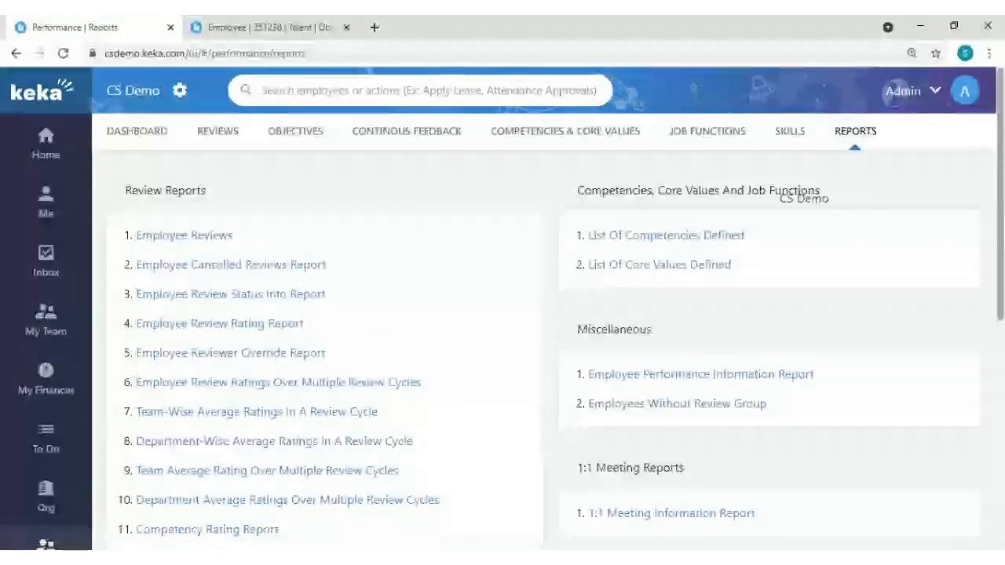
Step: Return to the Skill Matrix and select all skill groups in its filter
{"action": "left_click", "coordinate": [794, 136]}
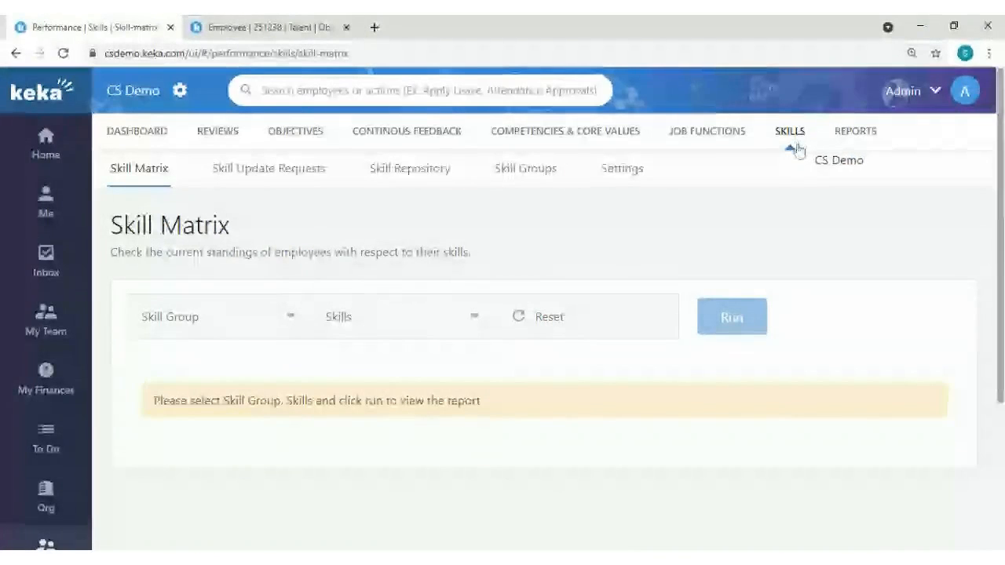
{"action": "left_click", "coordinate": [251, 315]}
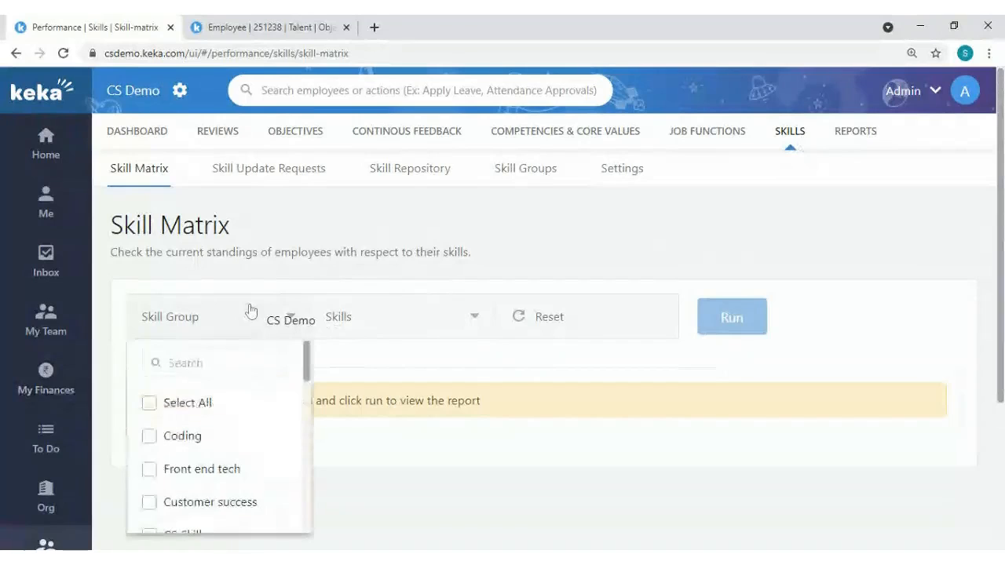
{"action": "left_click", "coordinate": [230, 414]}
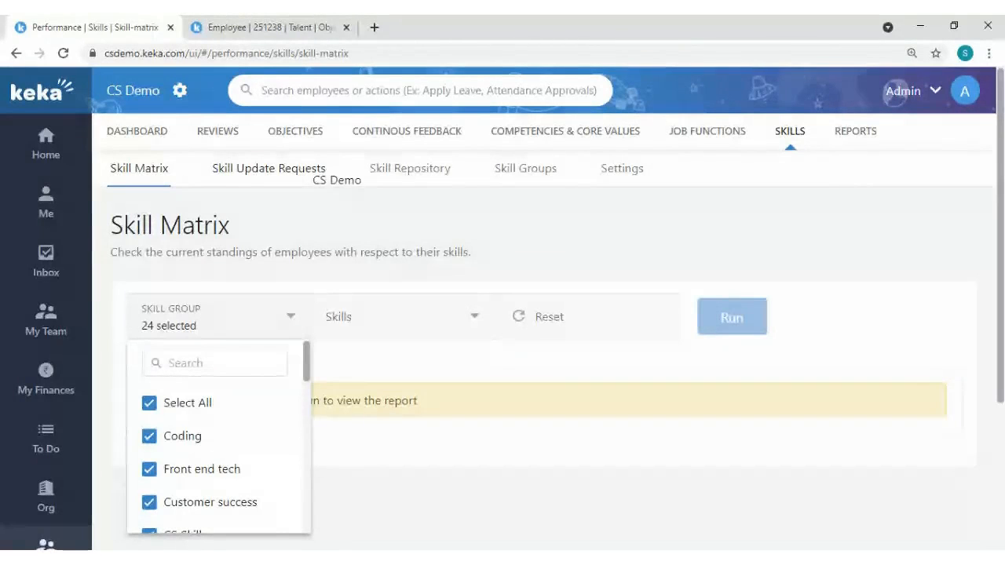
Step: View the Skill Groups list and review the rating scale and approval option in the Skills settings
{"action": "left_click", "coordinate": [515, 173]}
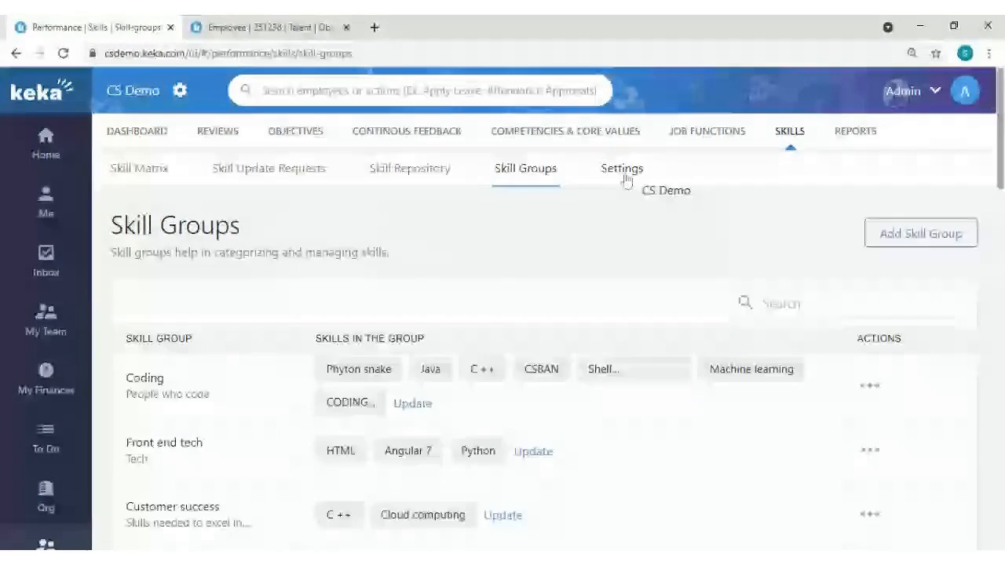
{"action": "left_click", "coordinate": [623, 169]}
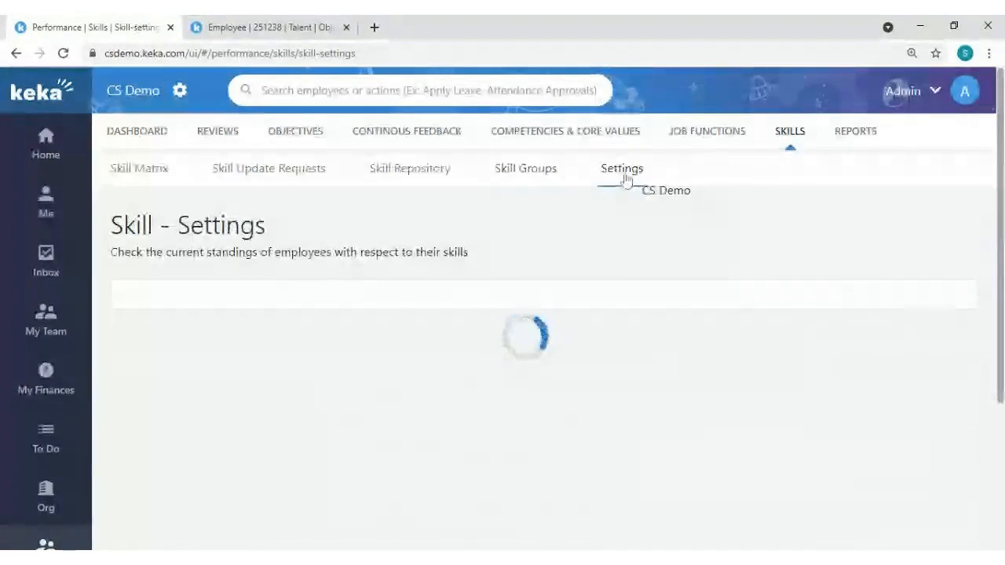
{"action": "scroll", "coordinate": [453, 305], "scroll_direction": "down", "scroll_amount": 3}
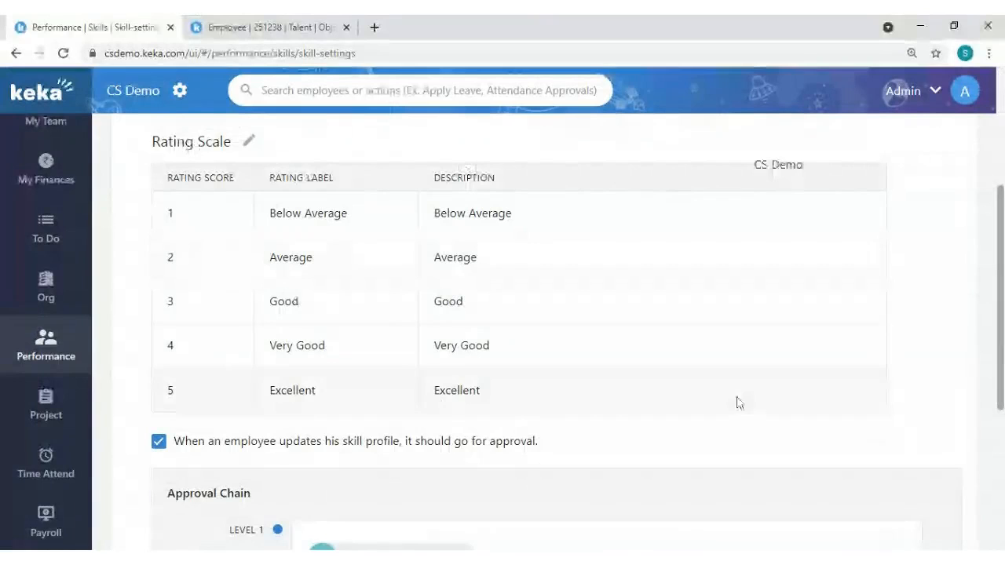
{"action": "scroll", "coordinate": [534, 330], "scroll_direction": "up", "scroll_amount": 3}
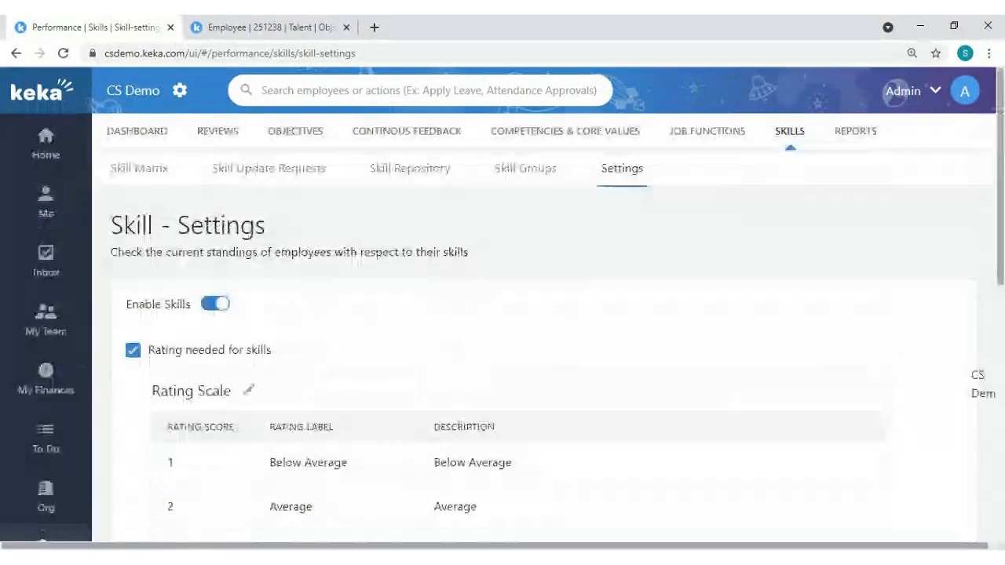
Step: Open the Skill Updates History in Skill Update Requests
{"action": "left_click", "coordinate": [279, 170]}
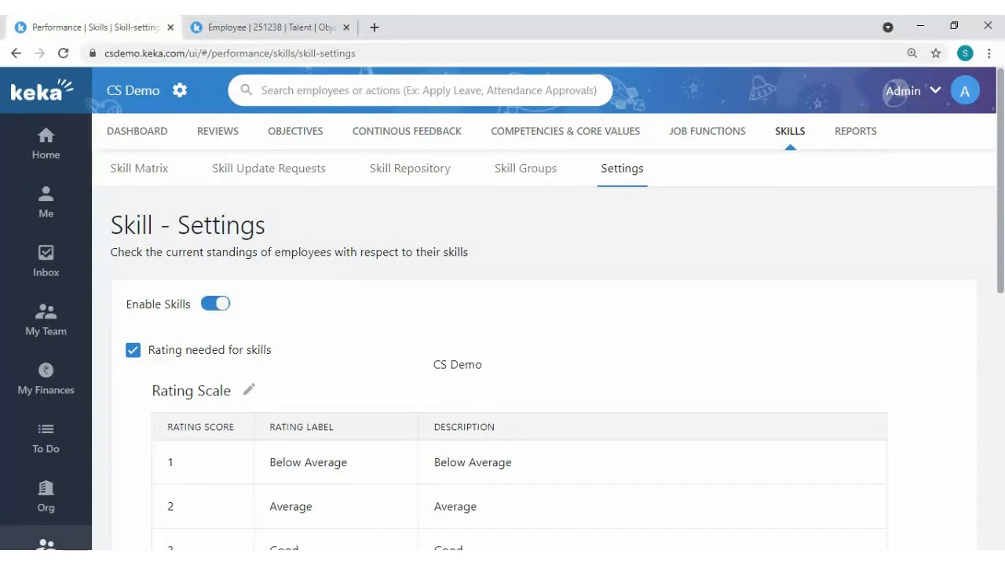
{"action": "left_click", "coordinate": [317, 174]}
{"action": "left_click", "coordinate": [336, 236]}
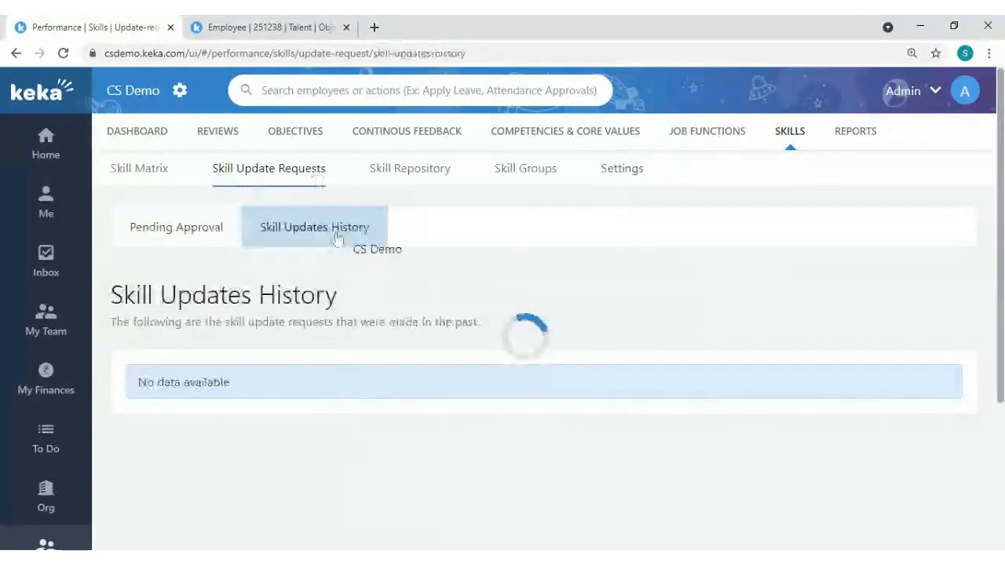